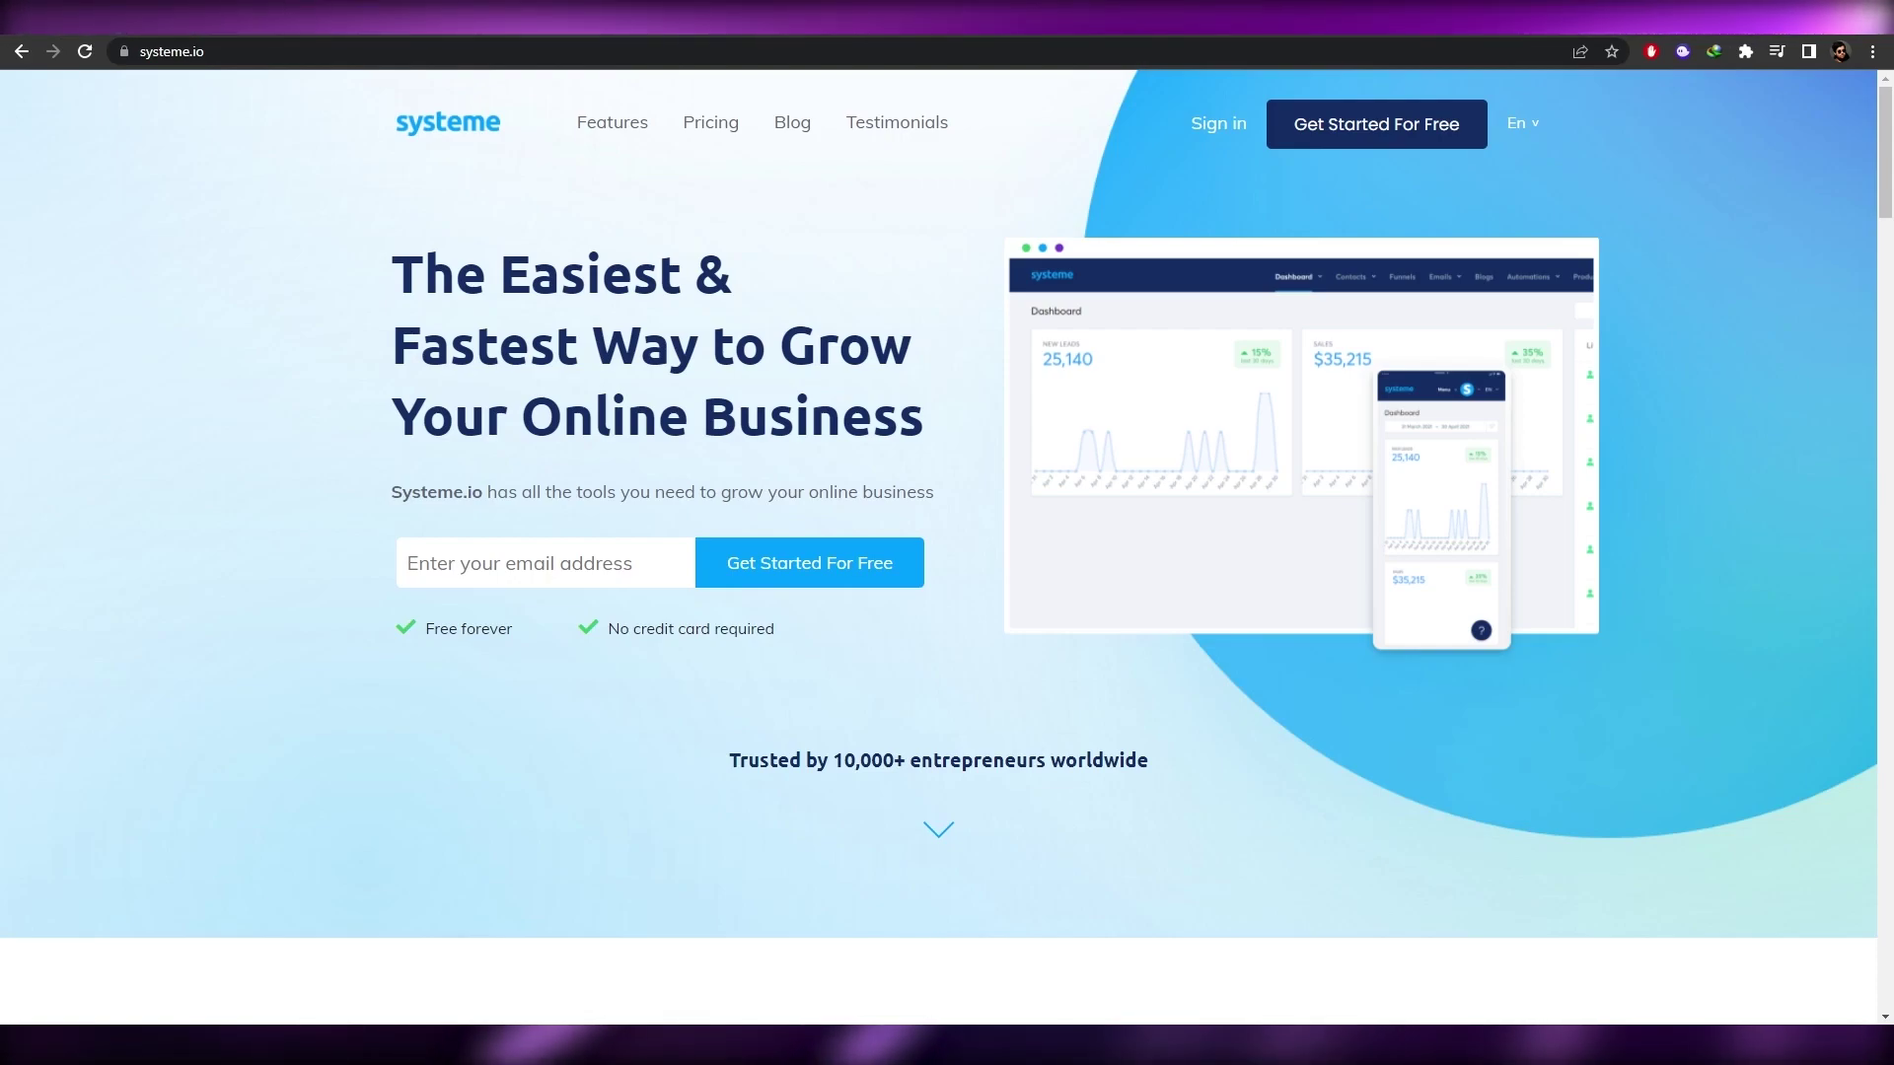
# Step: Go from the funnel step settings to the main dashboard, then to the Blogs page (0 blogs)
pyautogui.scroll(-6, 288, 542)
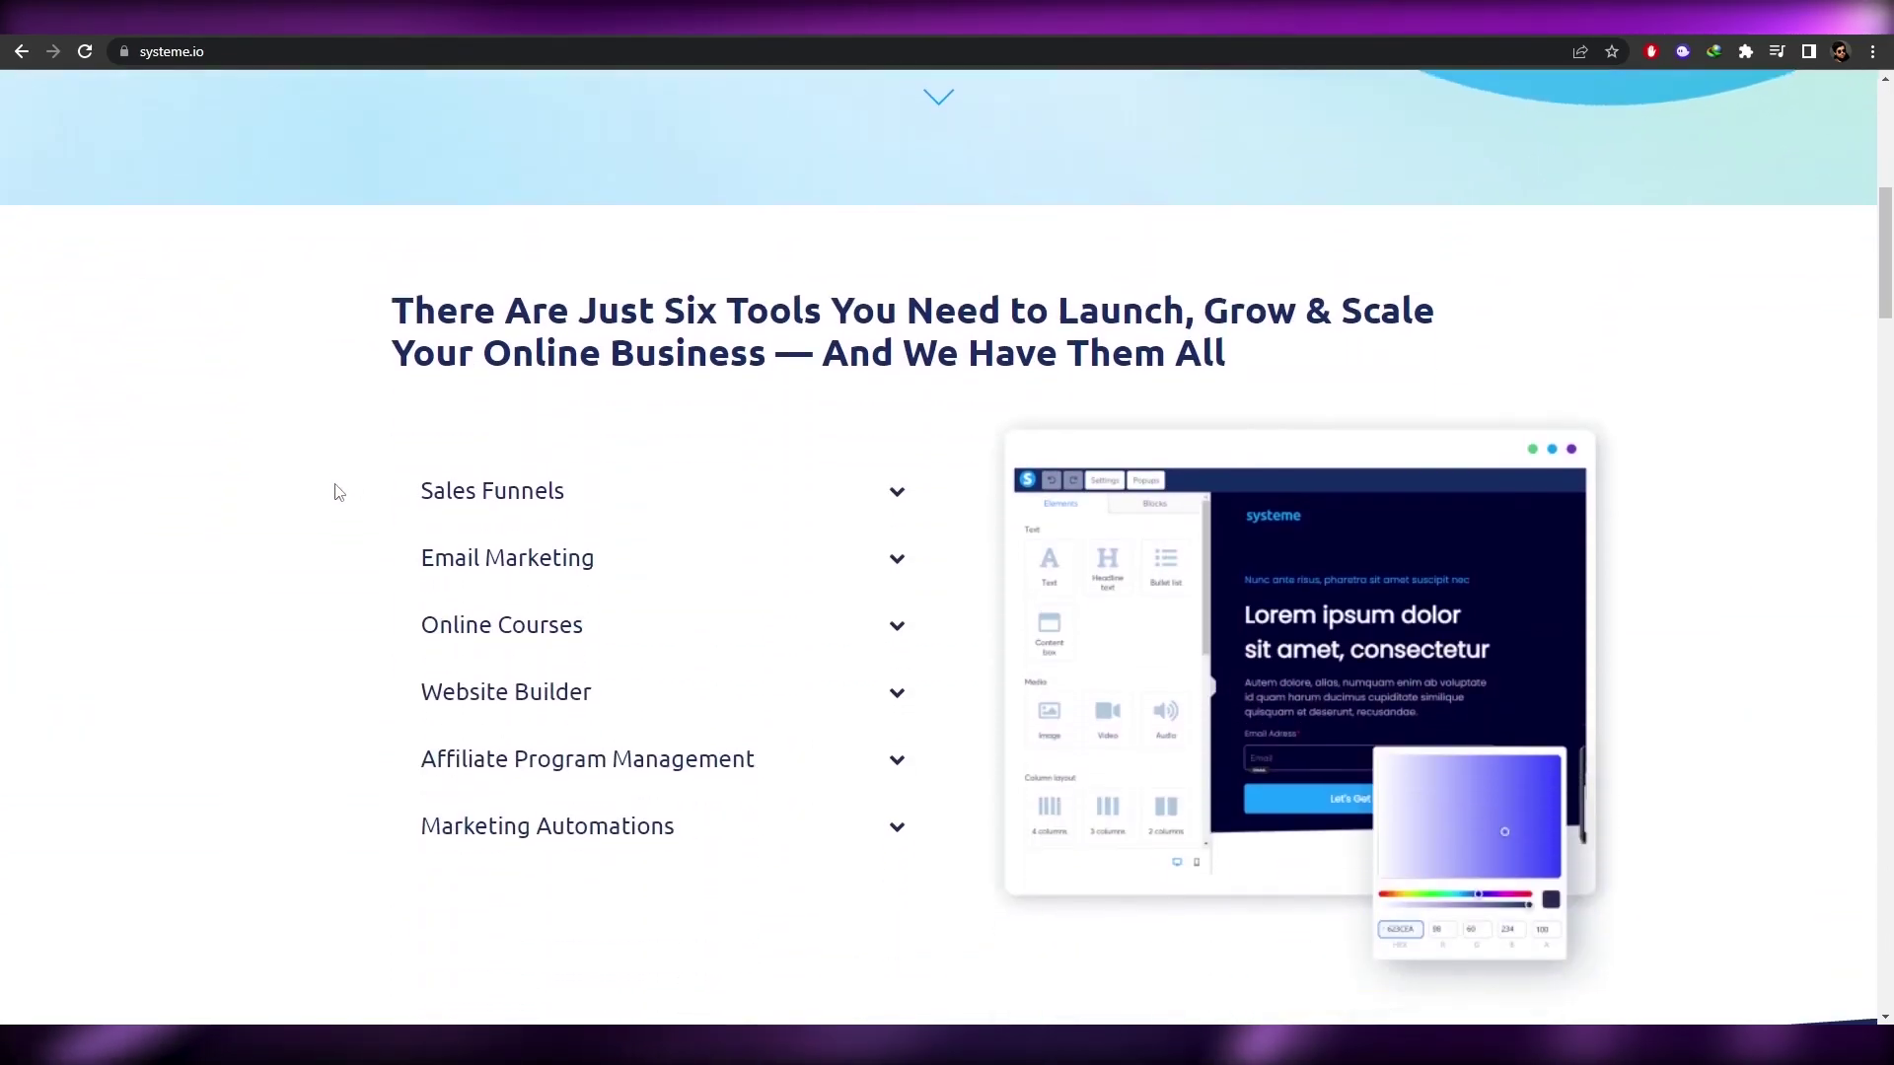
pyautogui.scroll(-14, 339, 492)
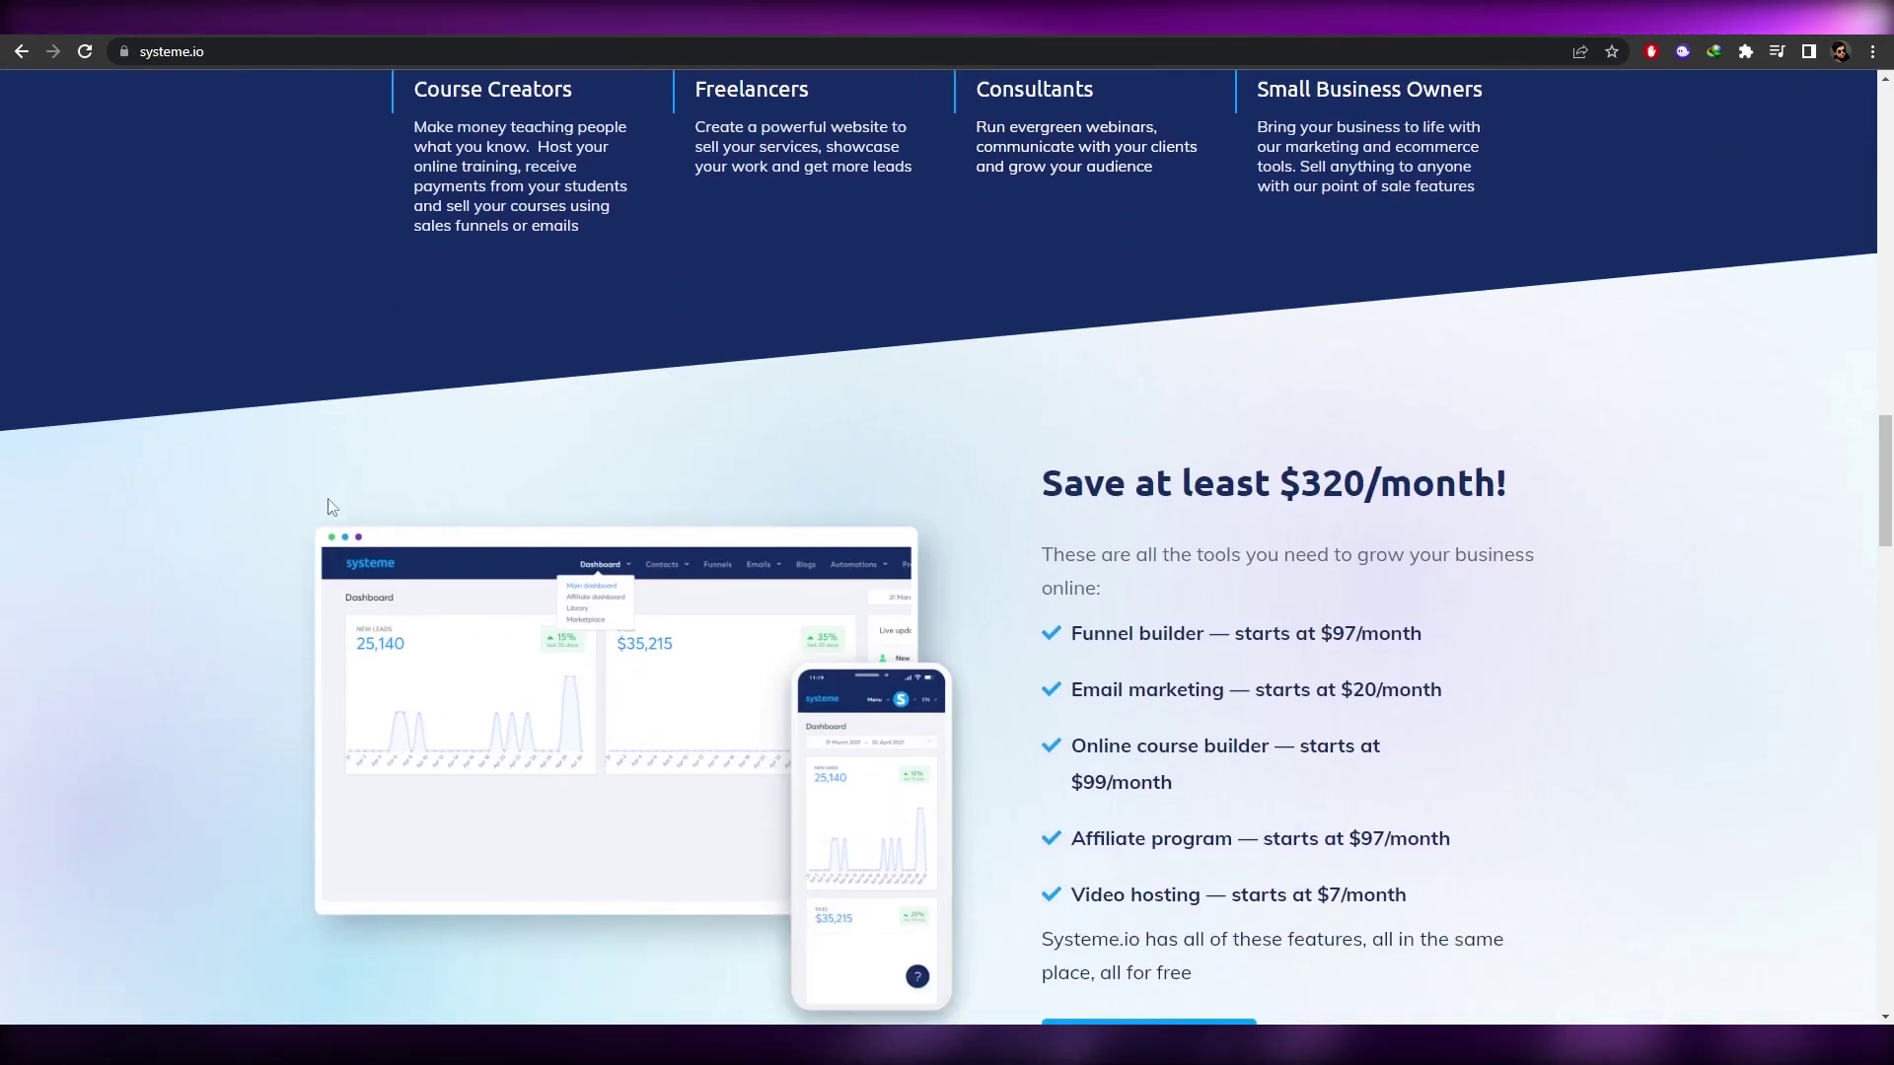
pyautogui.scroll(-2, 332, 507)
pyautogui.scroll(10, 327, 509)
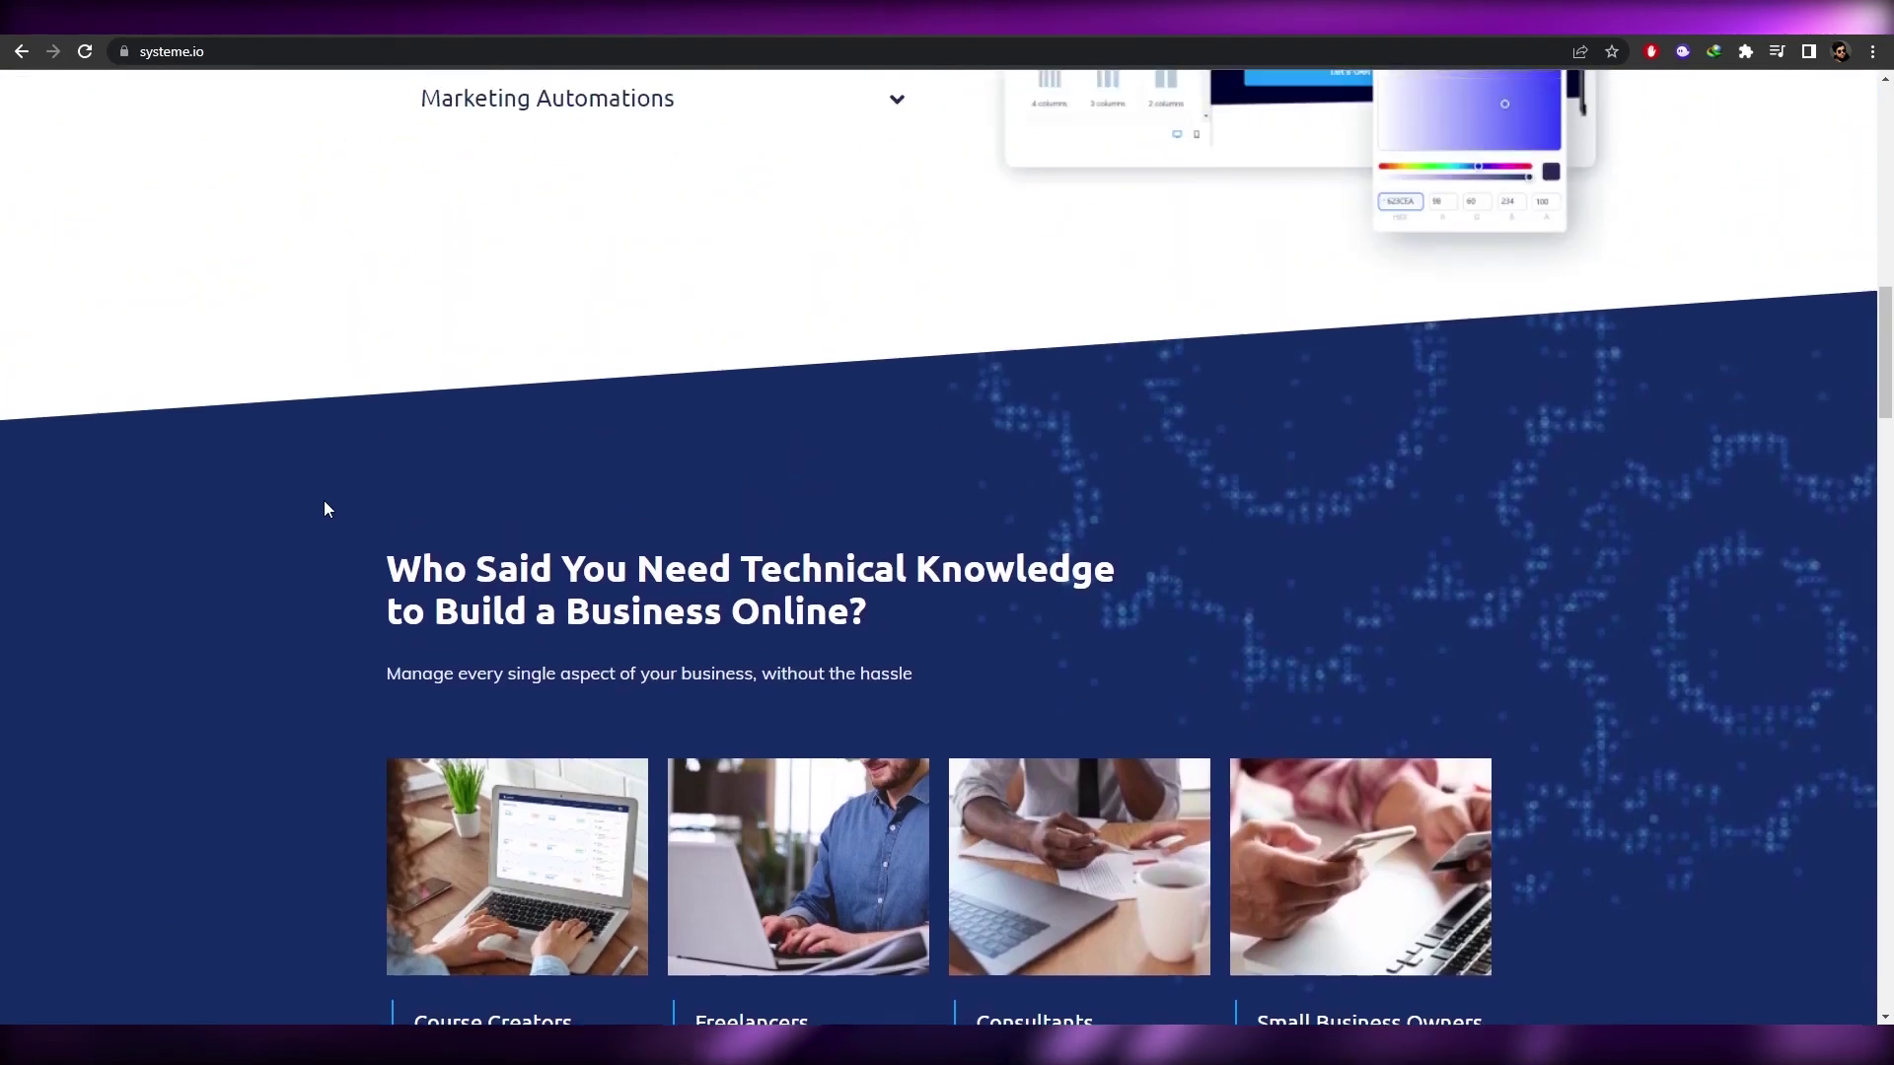
pyautogui.scroll(10, 325, 502)
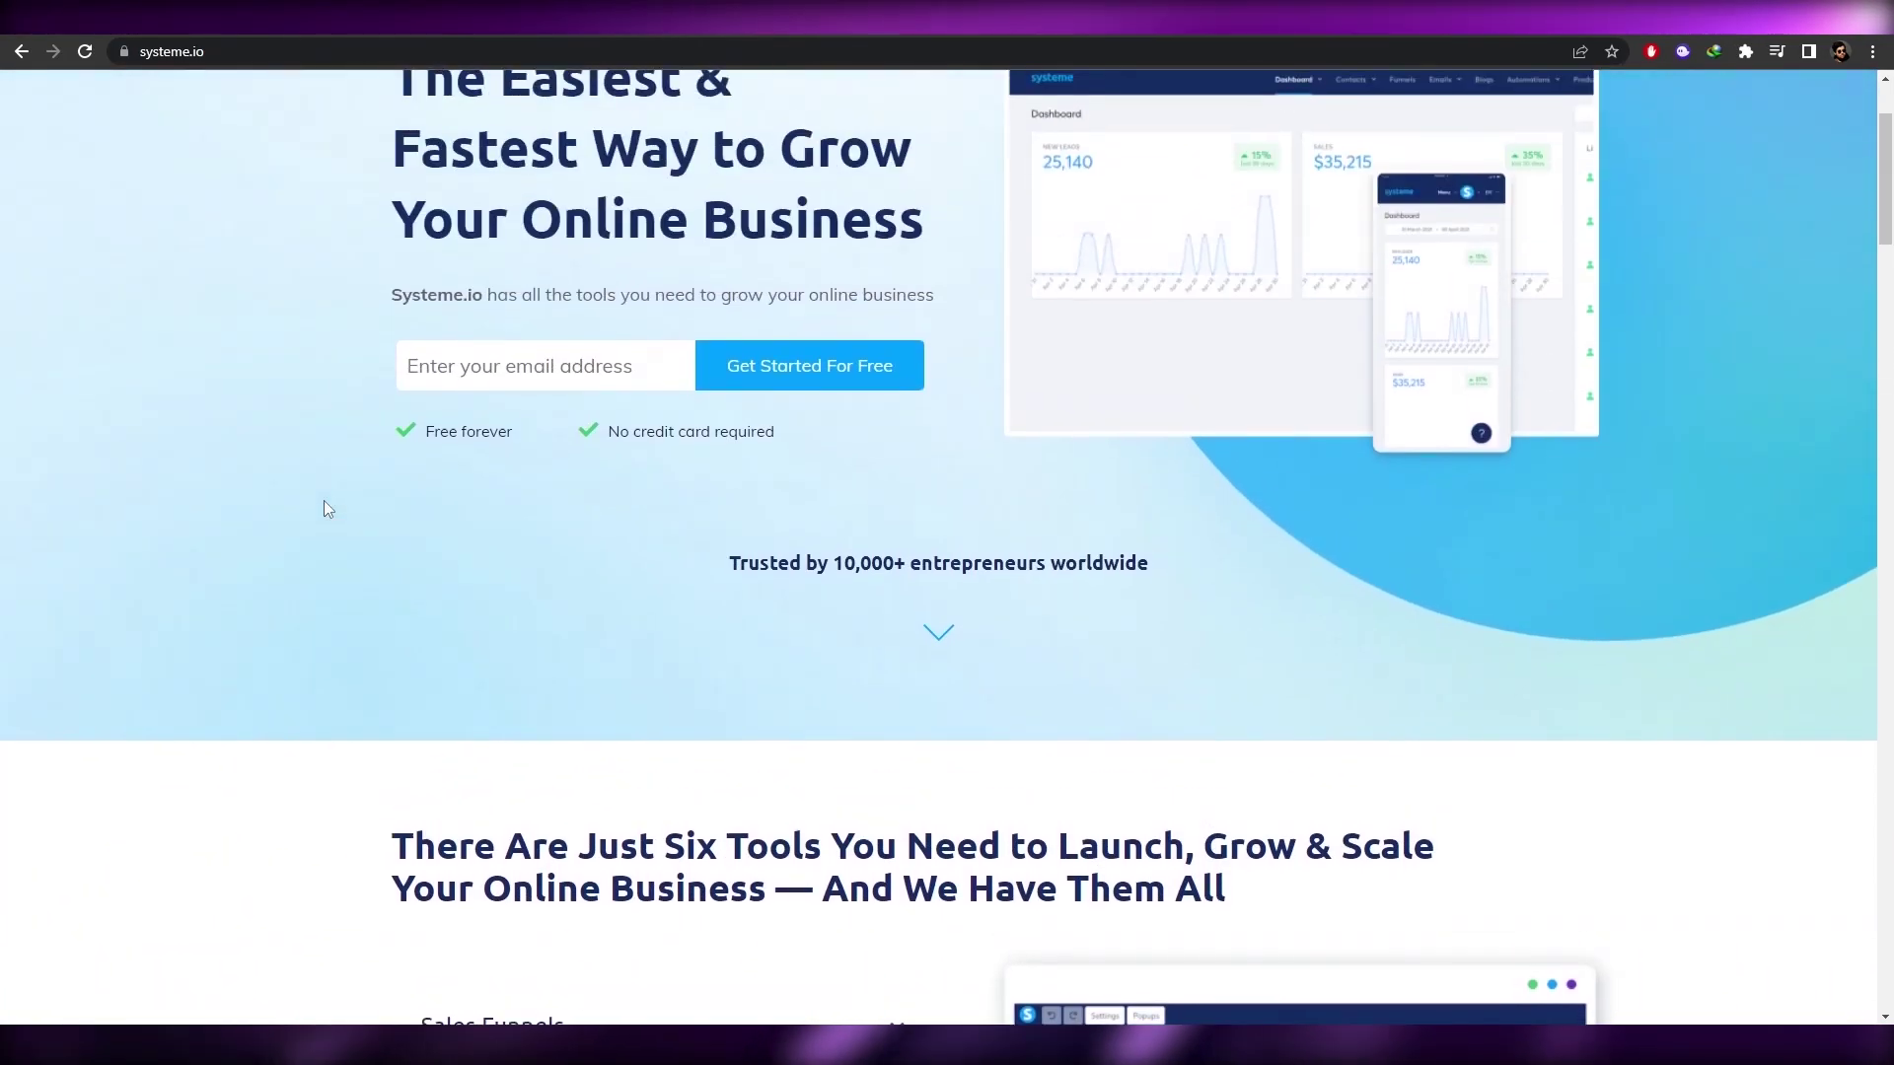
pyautogui.scroll(2, 327, 509)
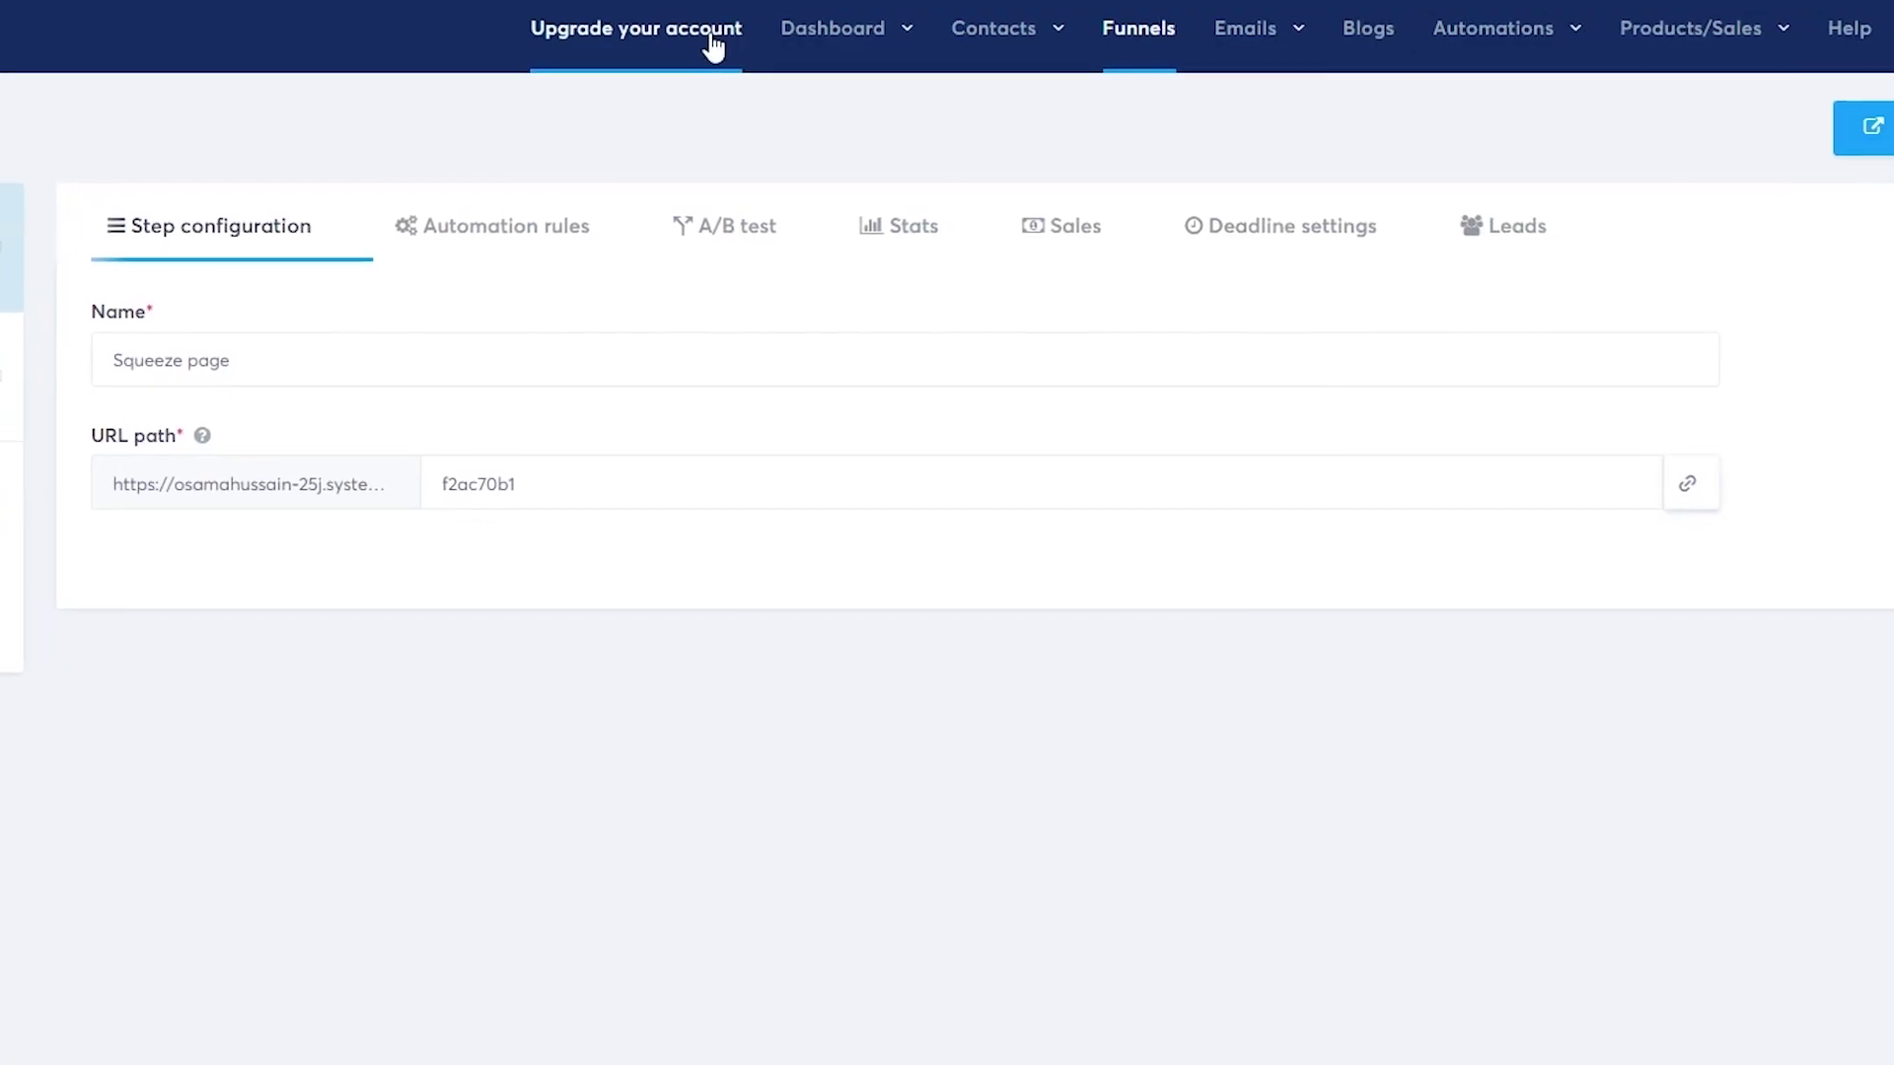
pyautogui.moveTo(921, 26)
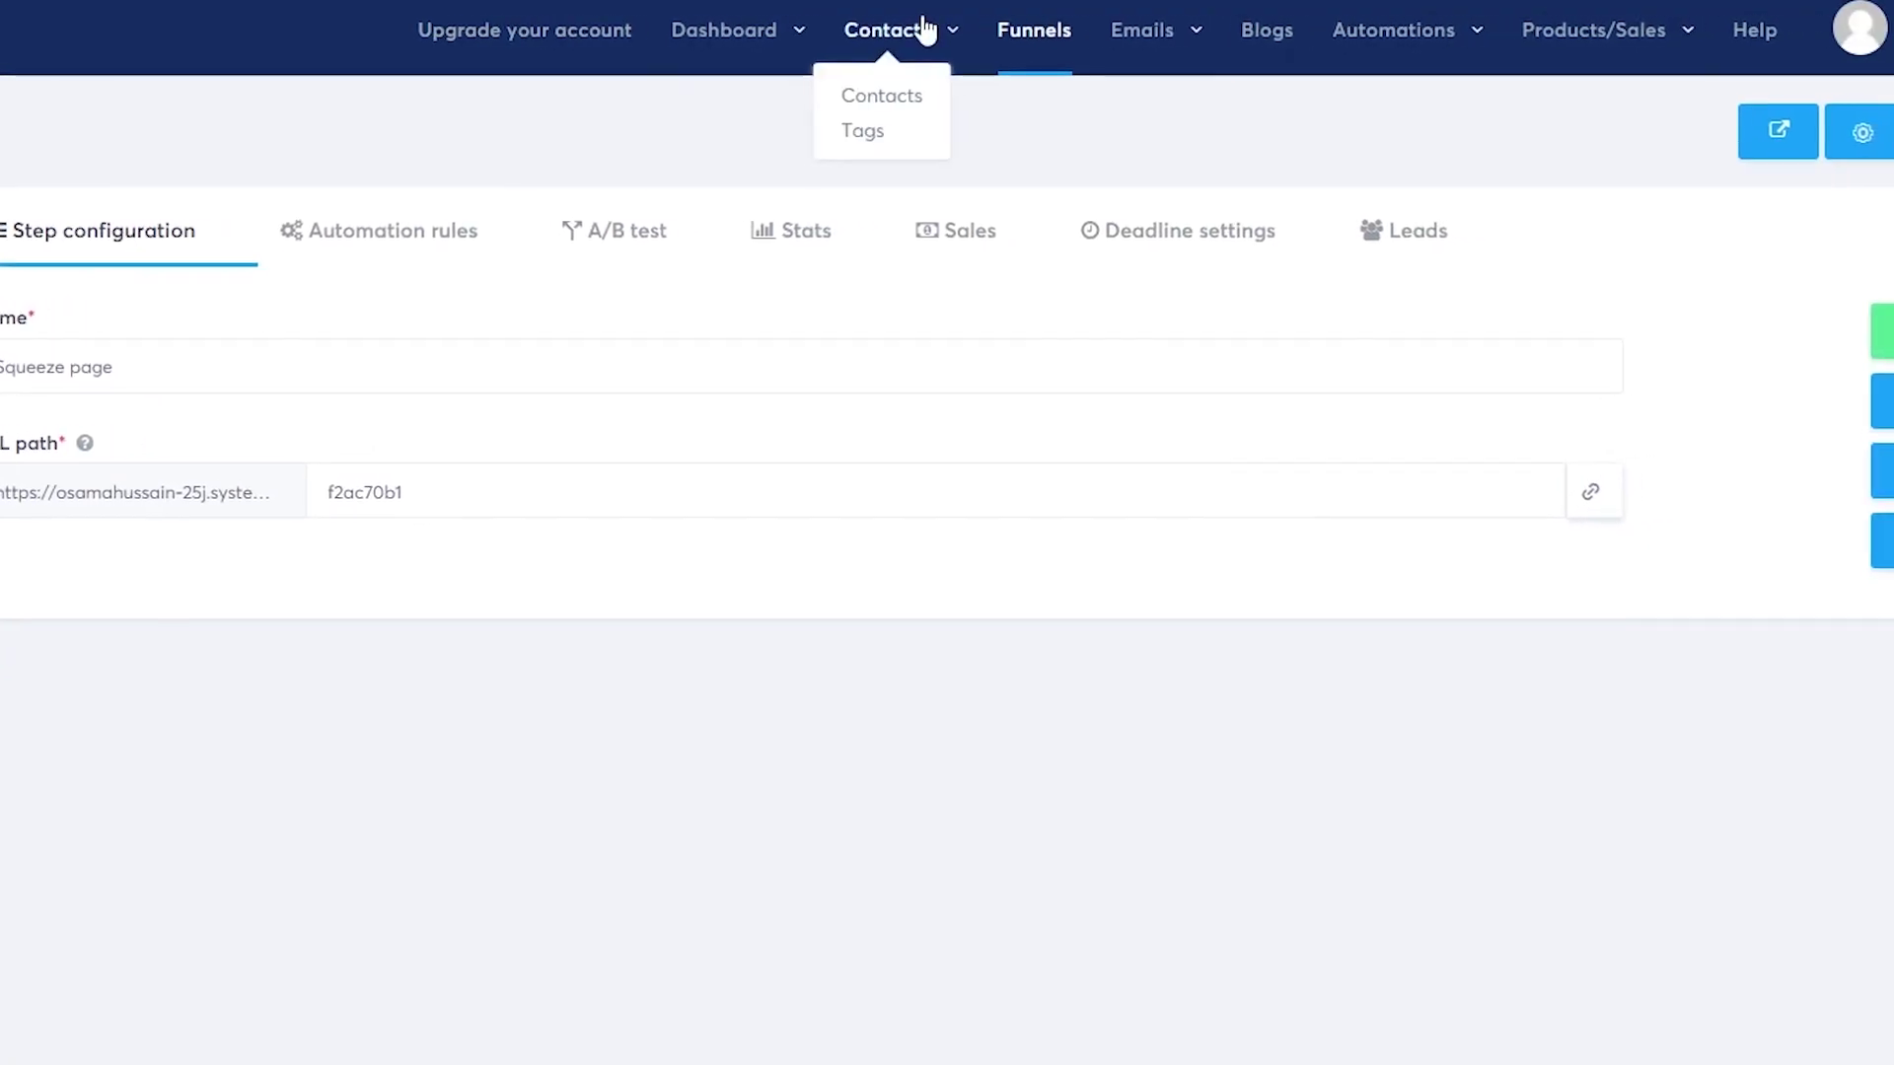
pyautogui.moveTo(562, 39)
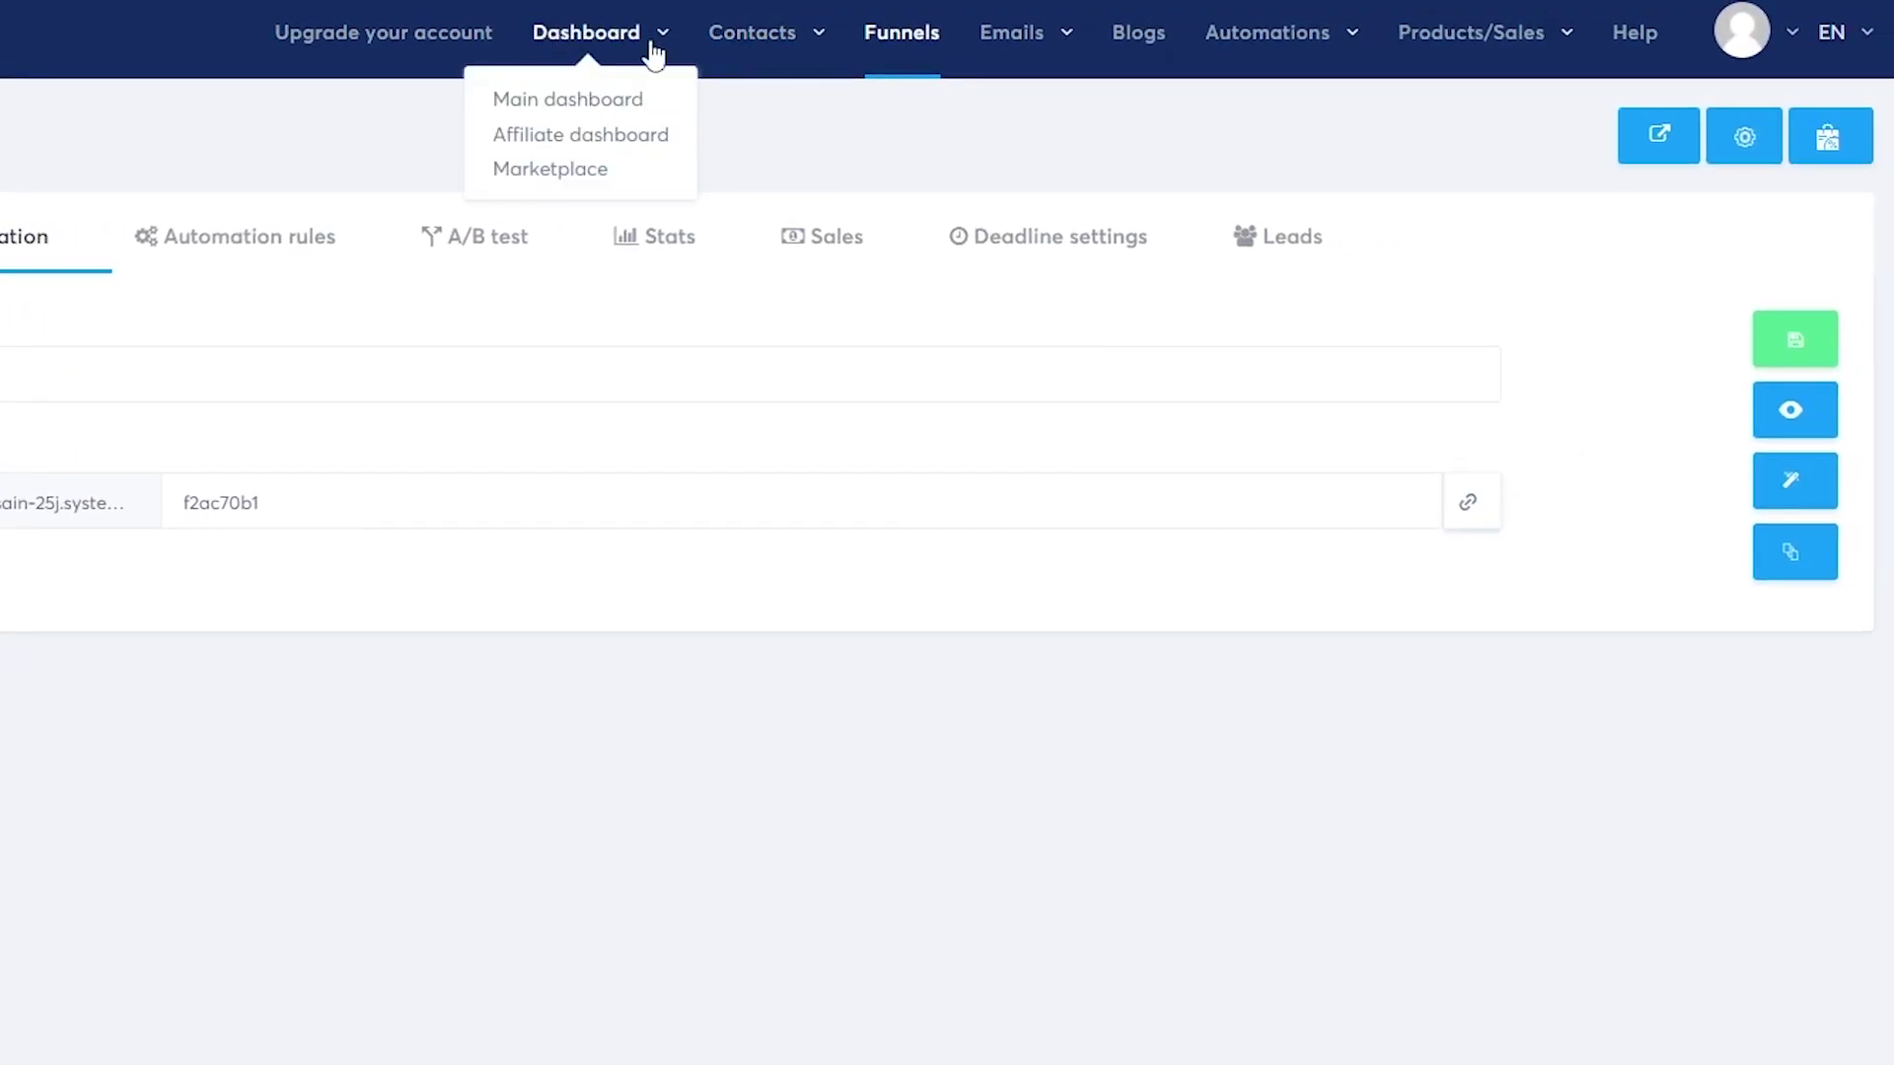
pyautogui.click(570, 103)
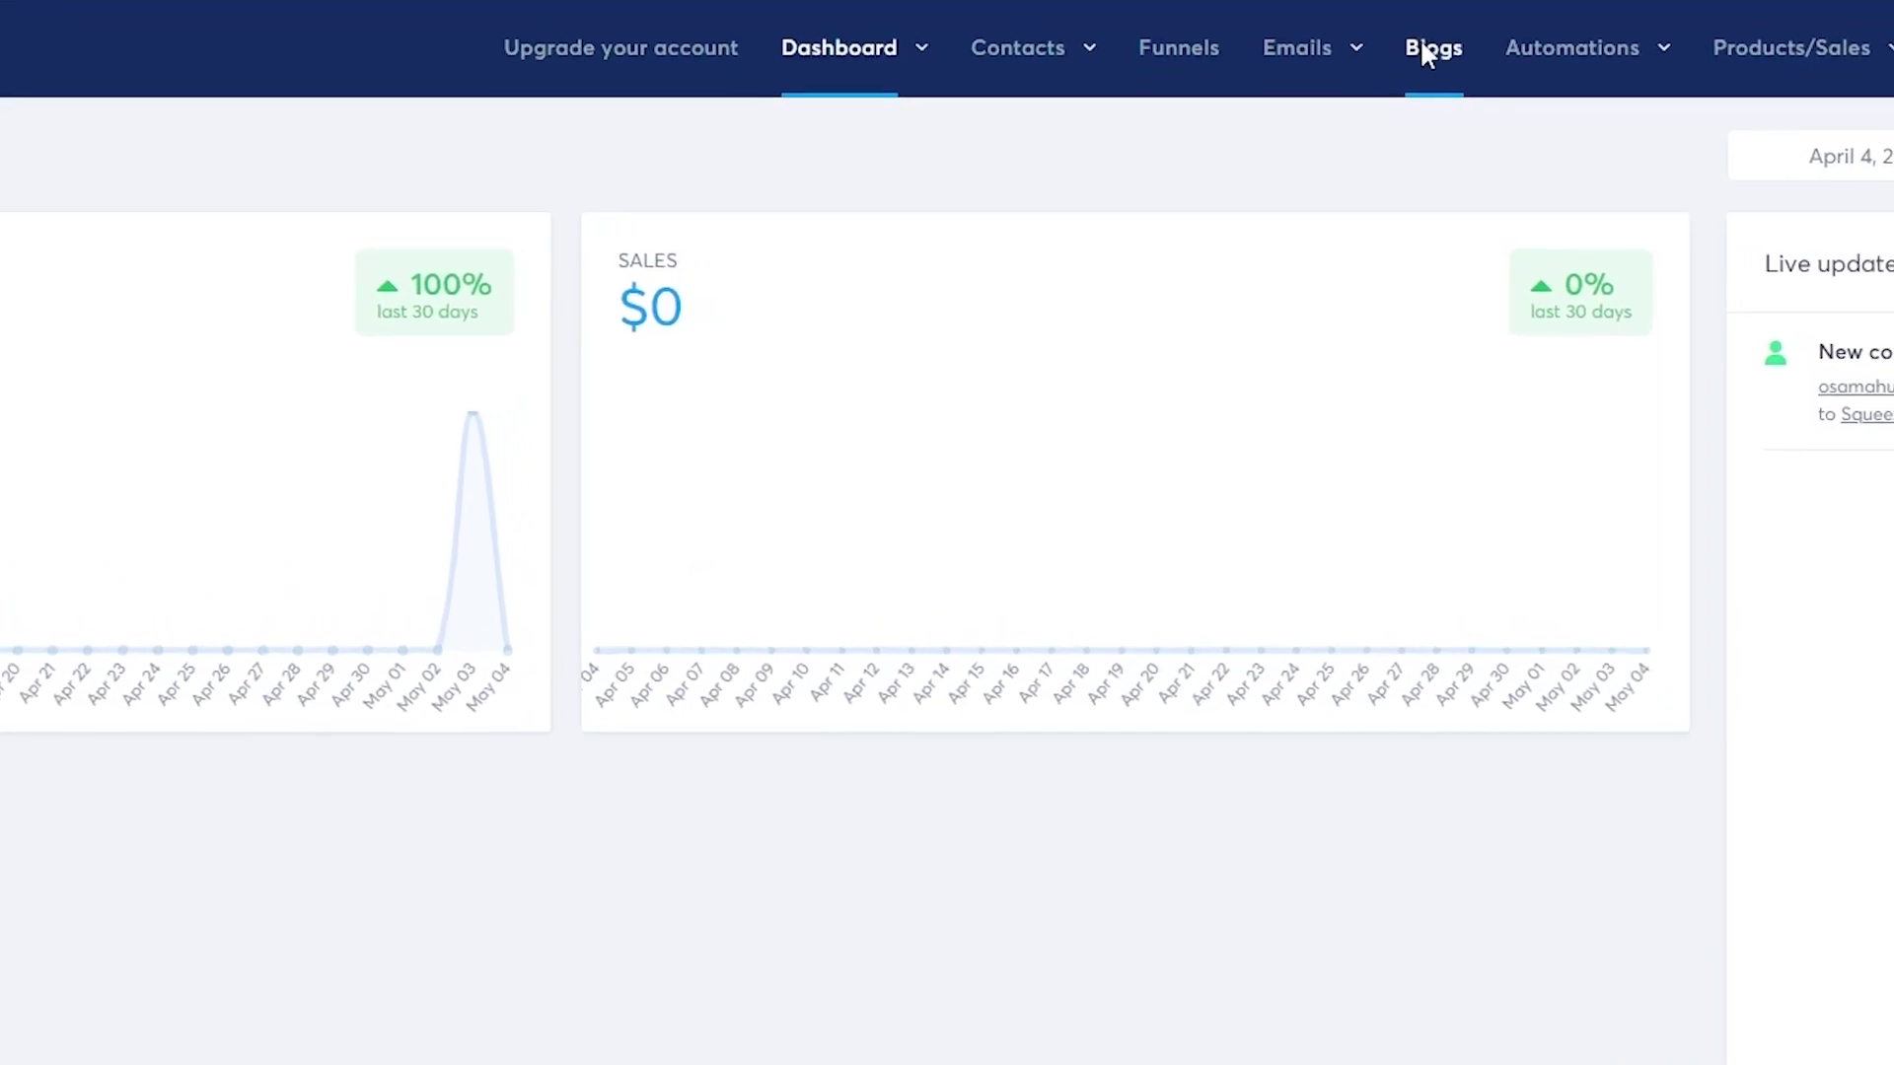
pyautogui.click(1423, 50)
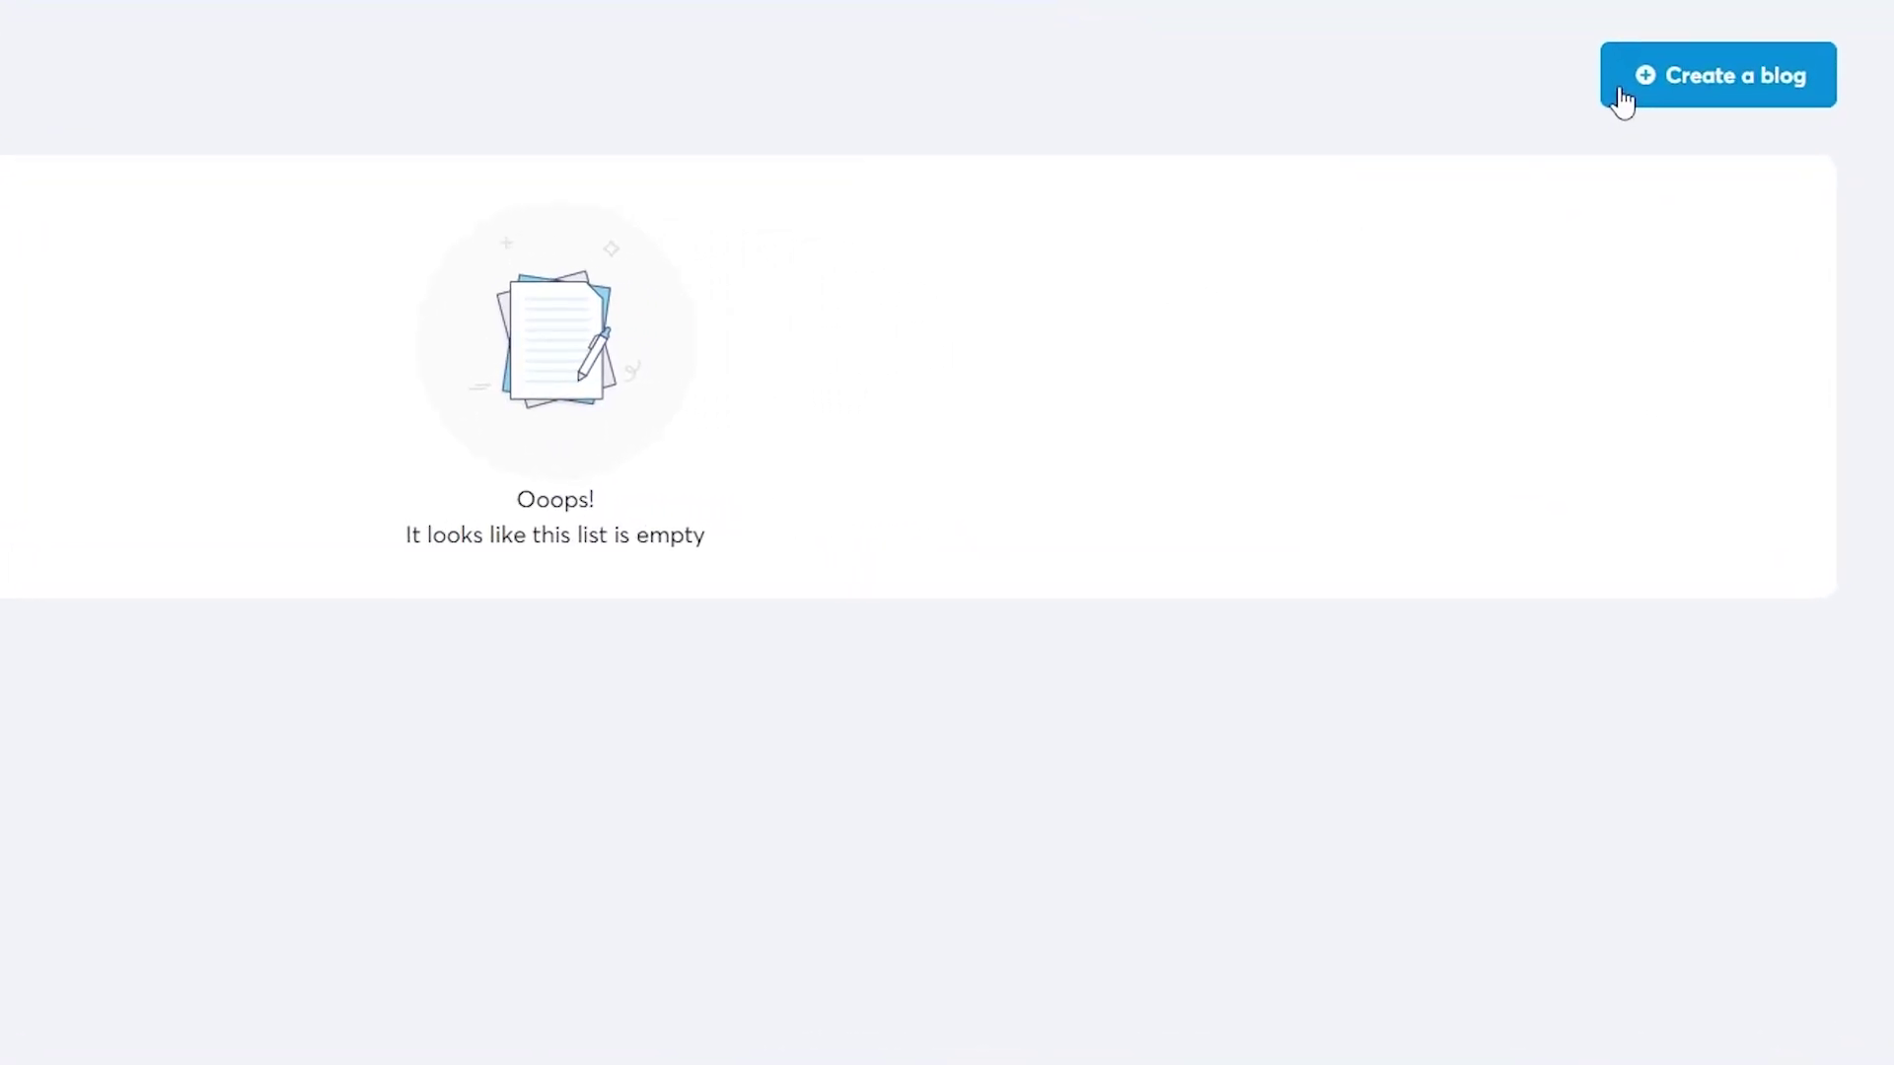
# Step: Start a new blog, browse the template grid and check the Name and Blog domain fields
pyautogui.click(1714, 91)
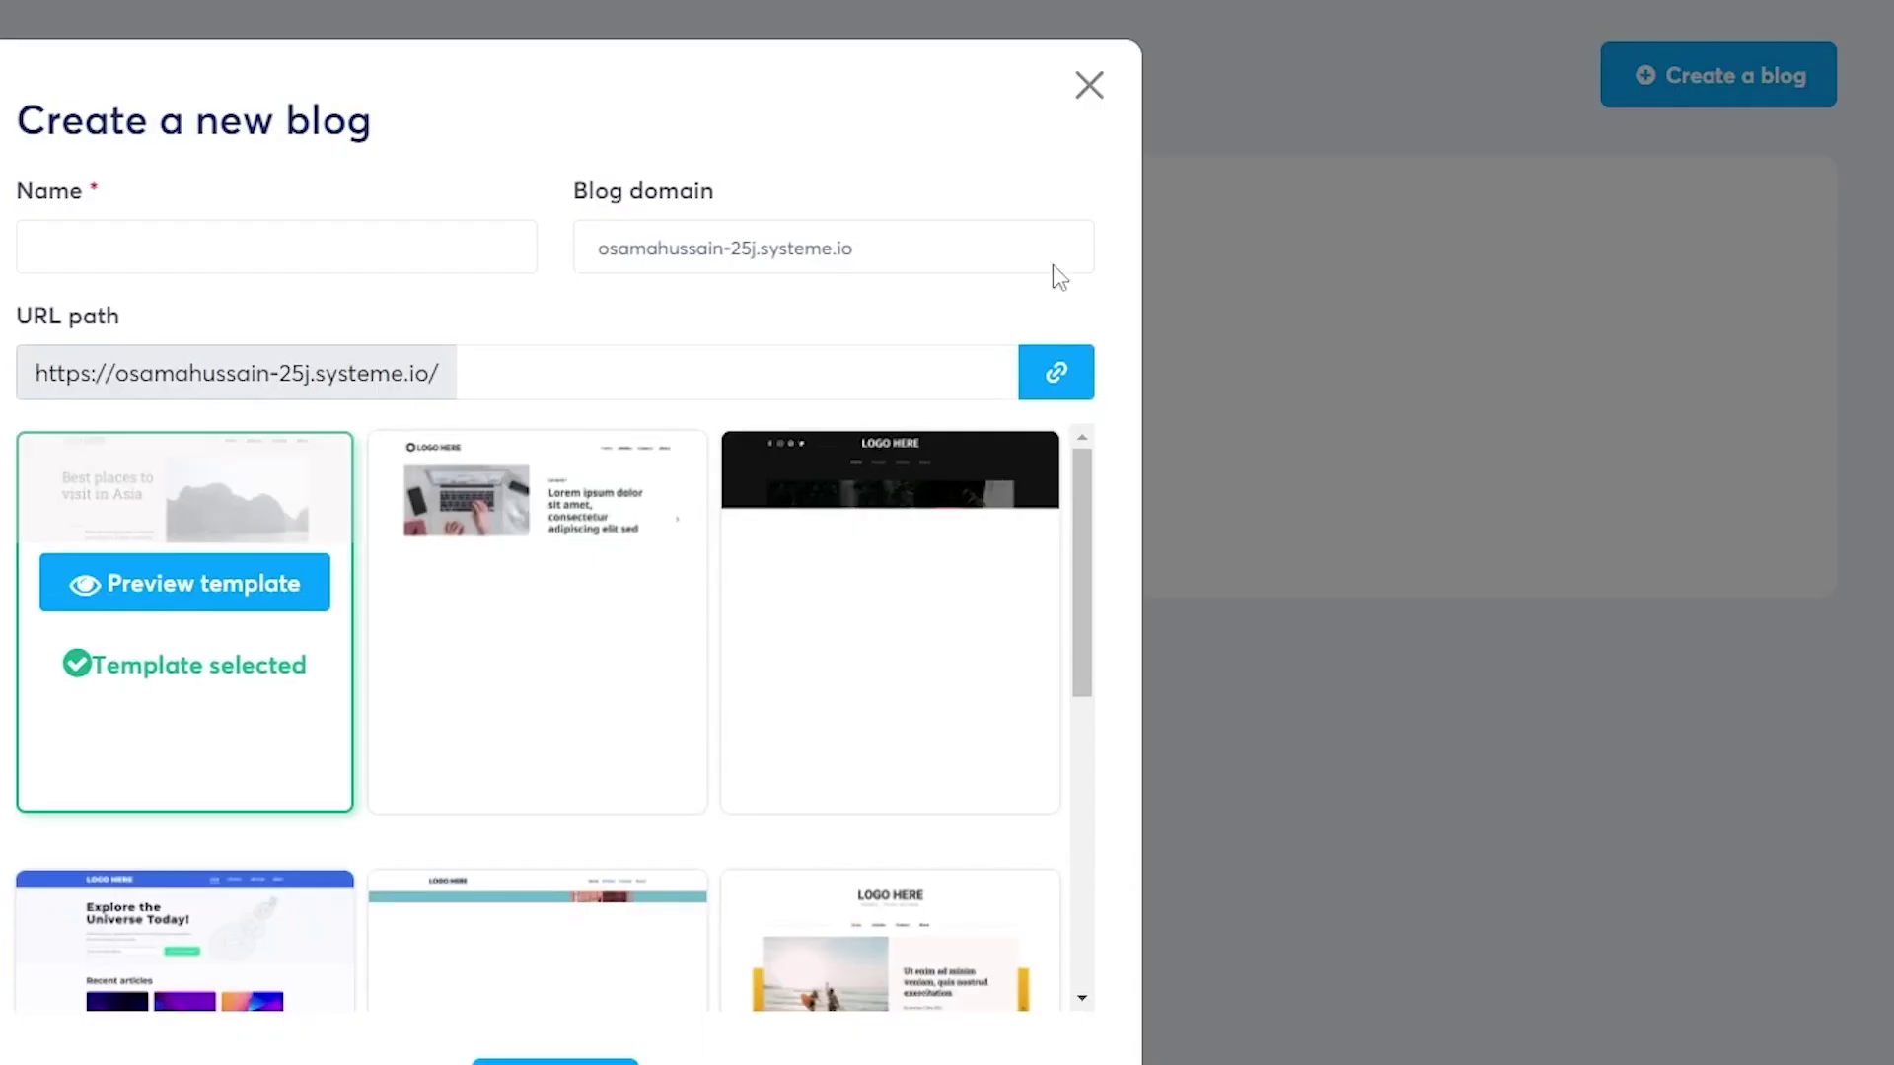
pyautogui.scroll(-2, 836, 535)
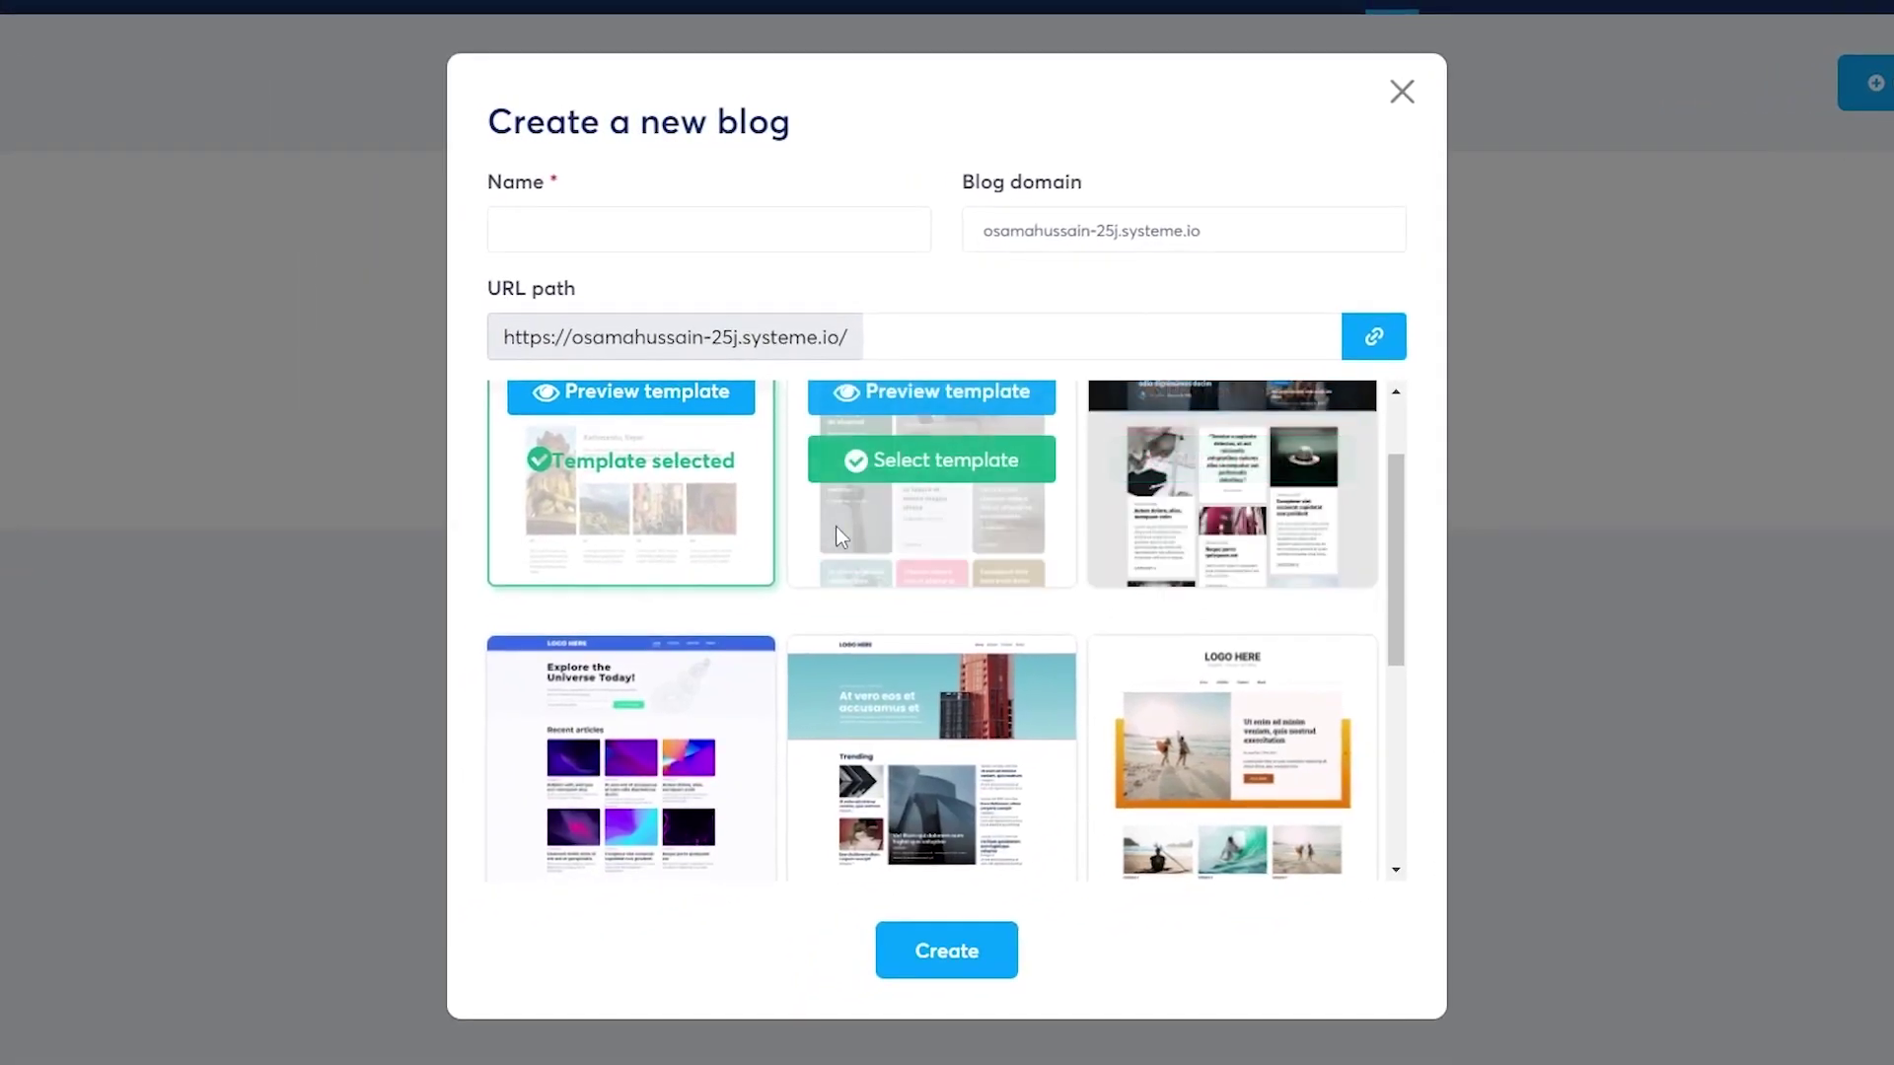
pyautogui.scroll(-4, 837, 535)
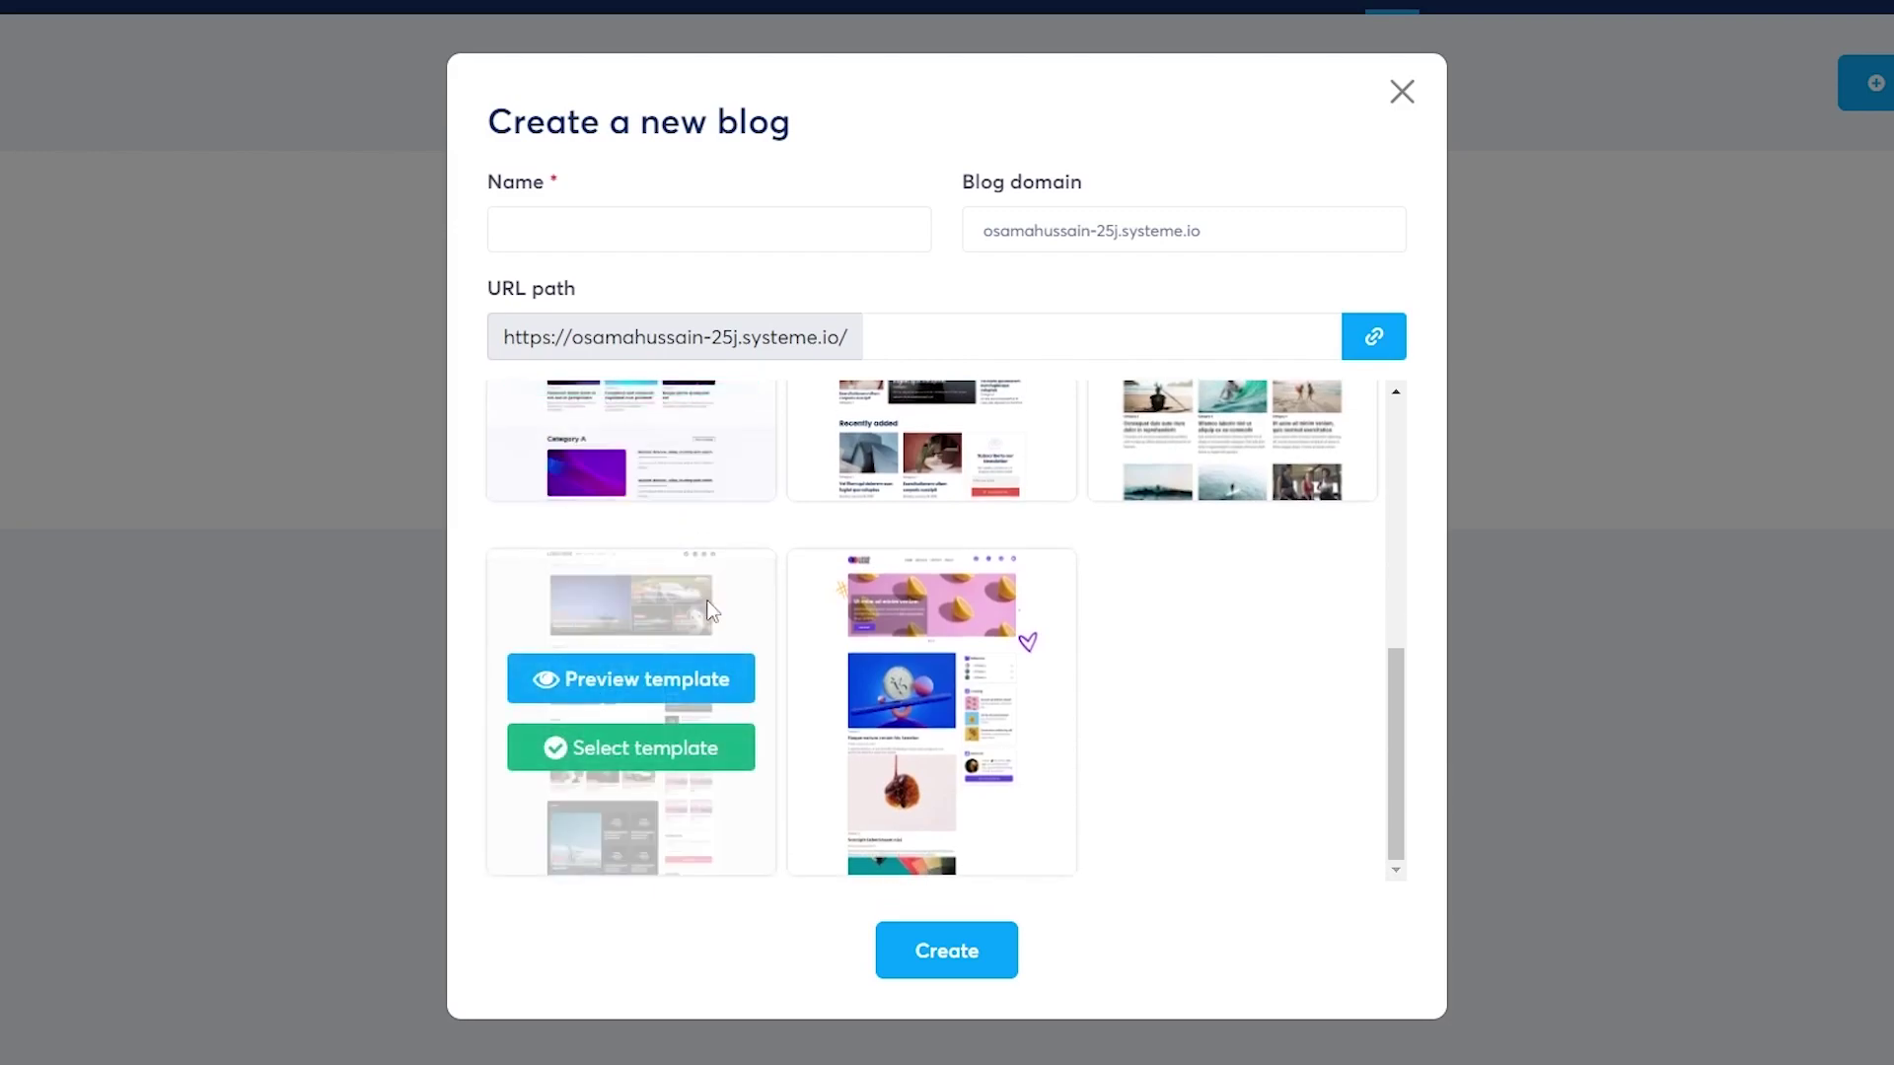
pyautogui.scroll(3, 1170, 602)
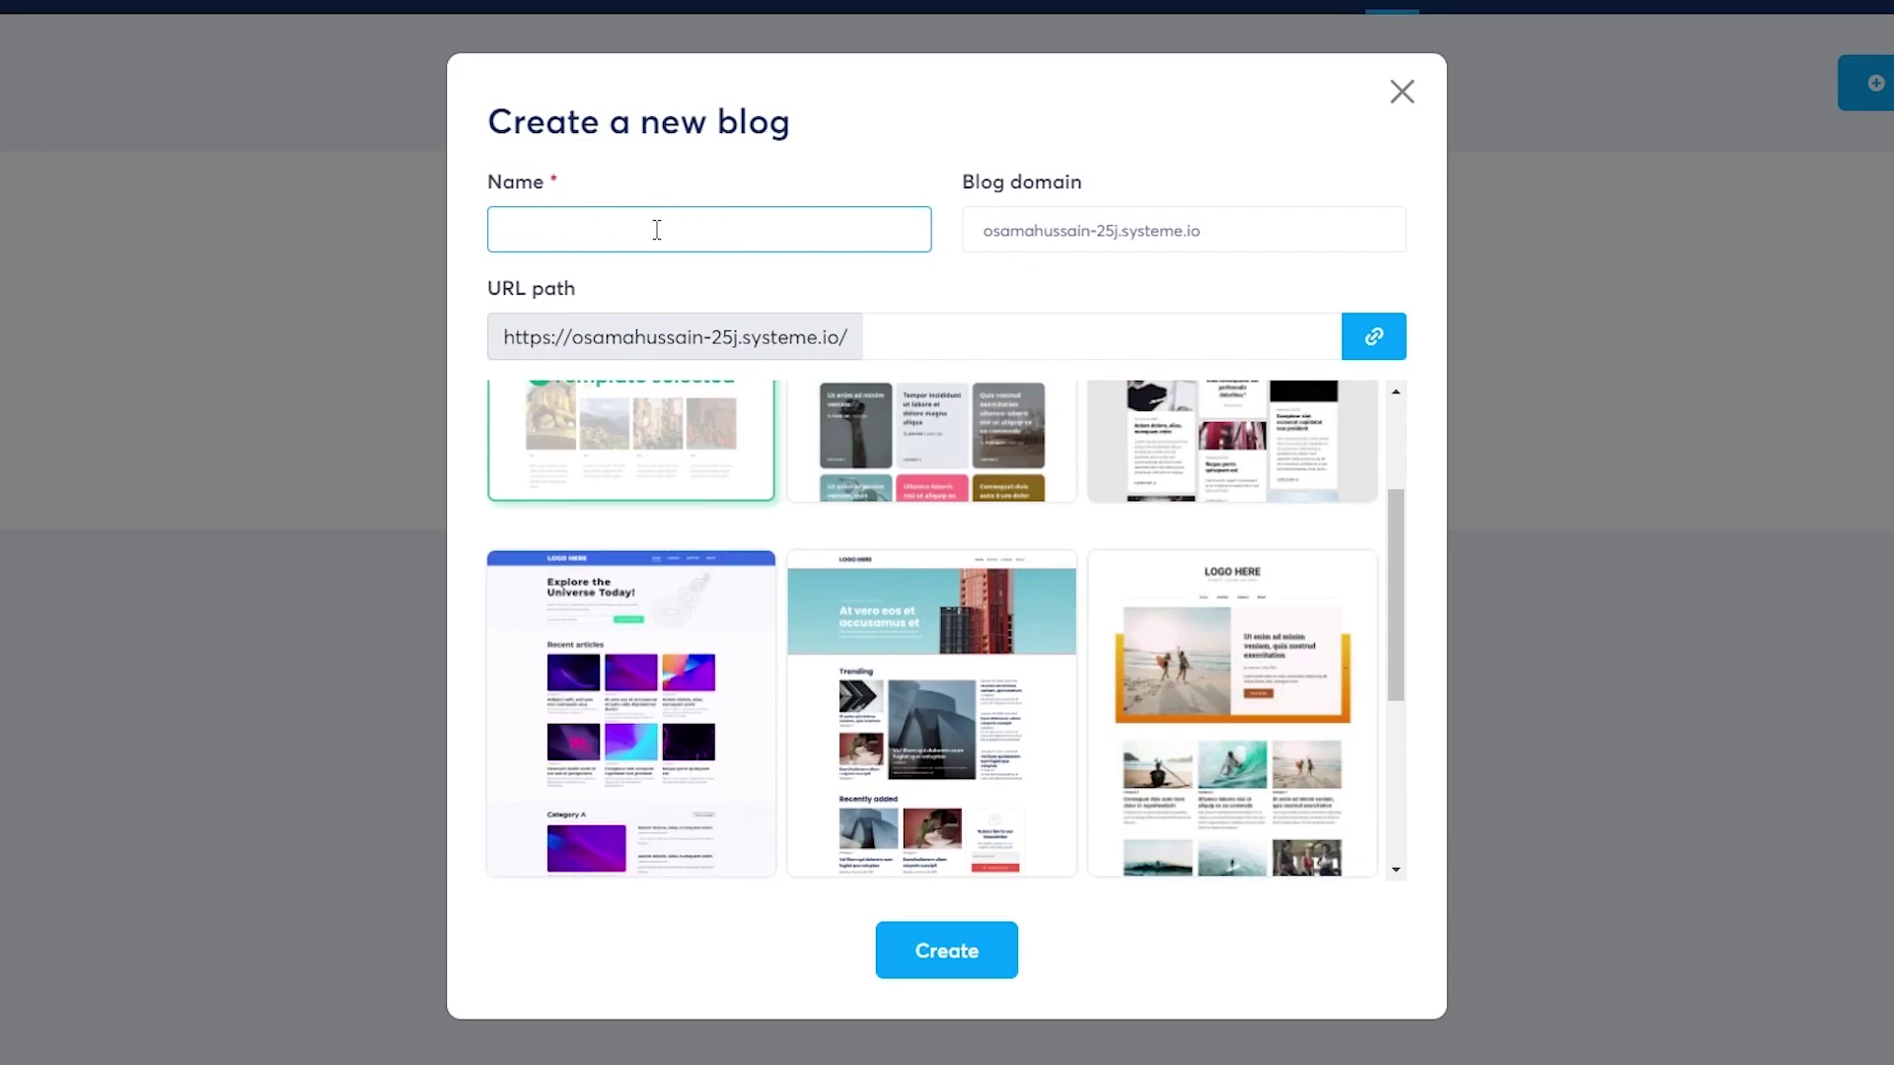
pyautogui.click(1123, 233)
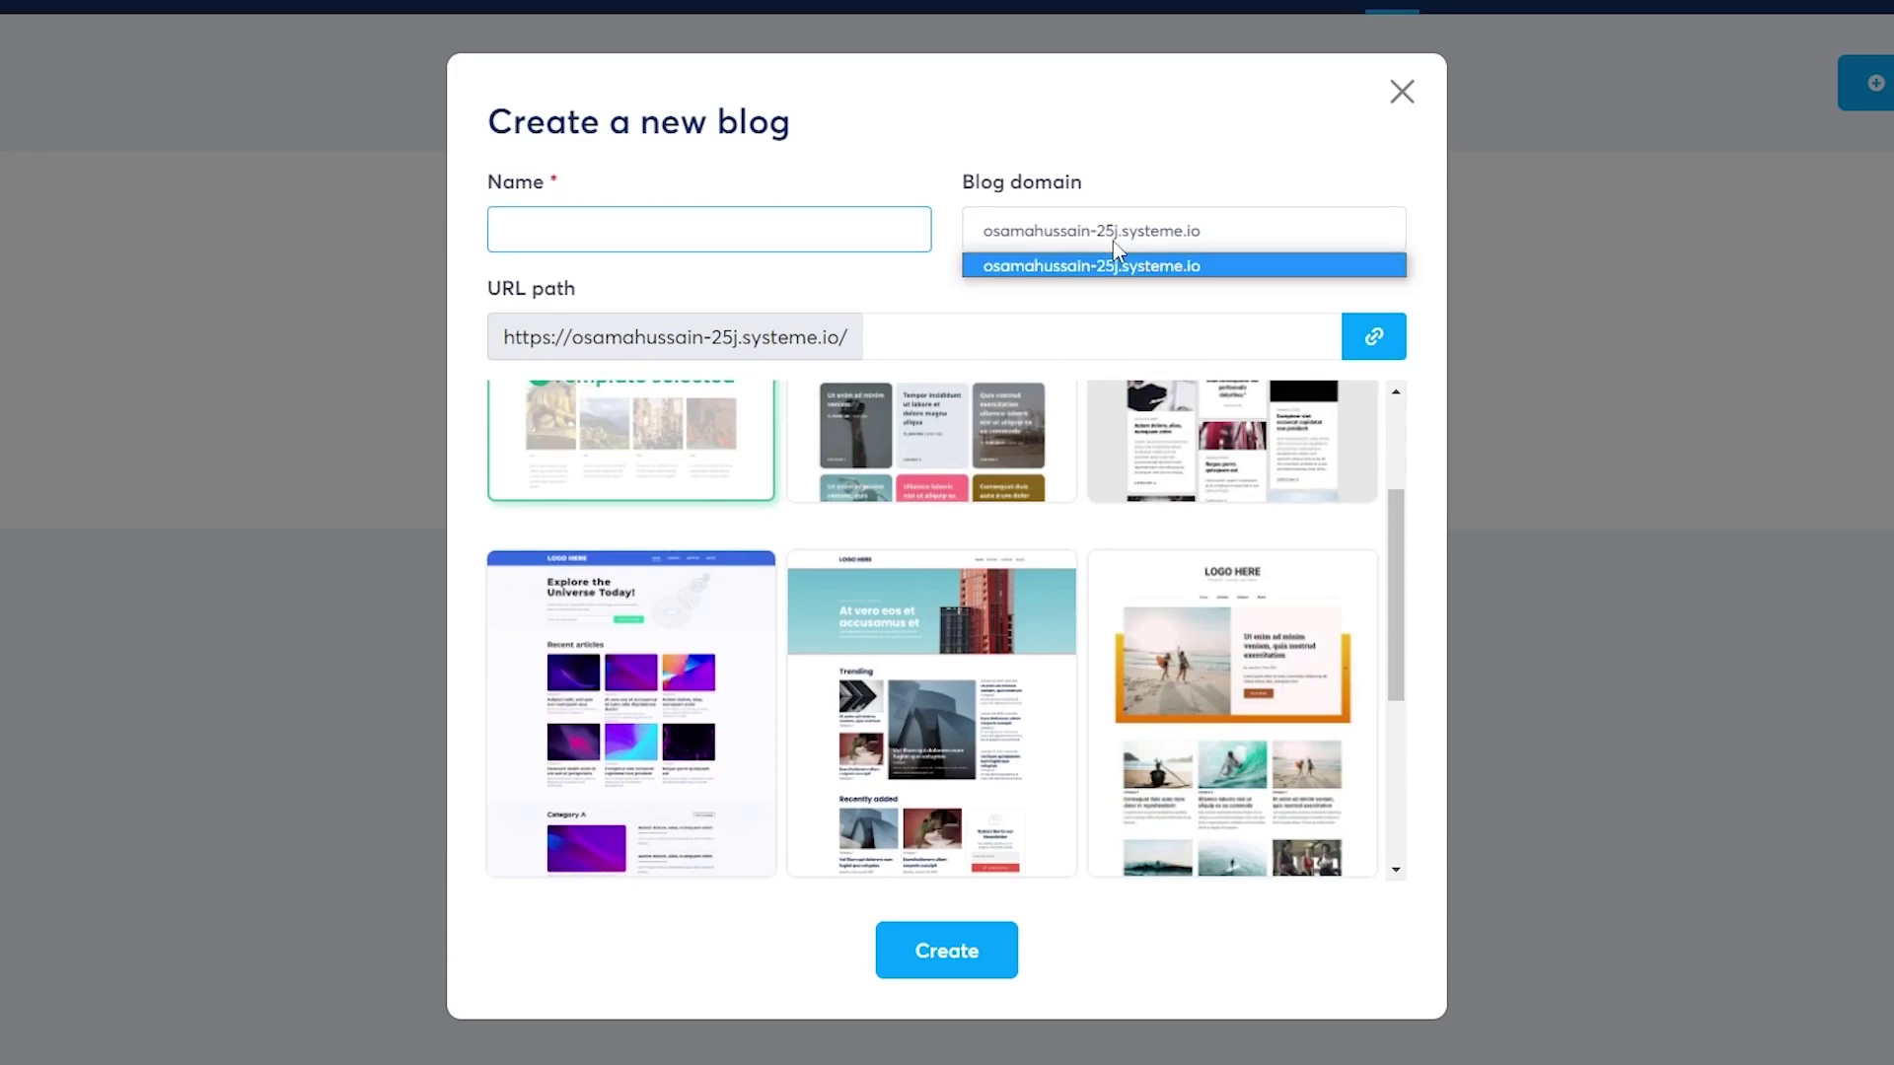
pyautogui.click(1238, 225)
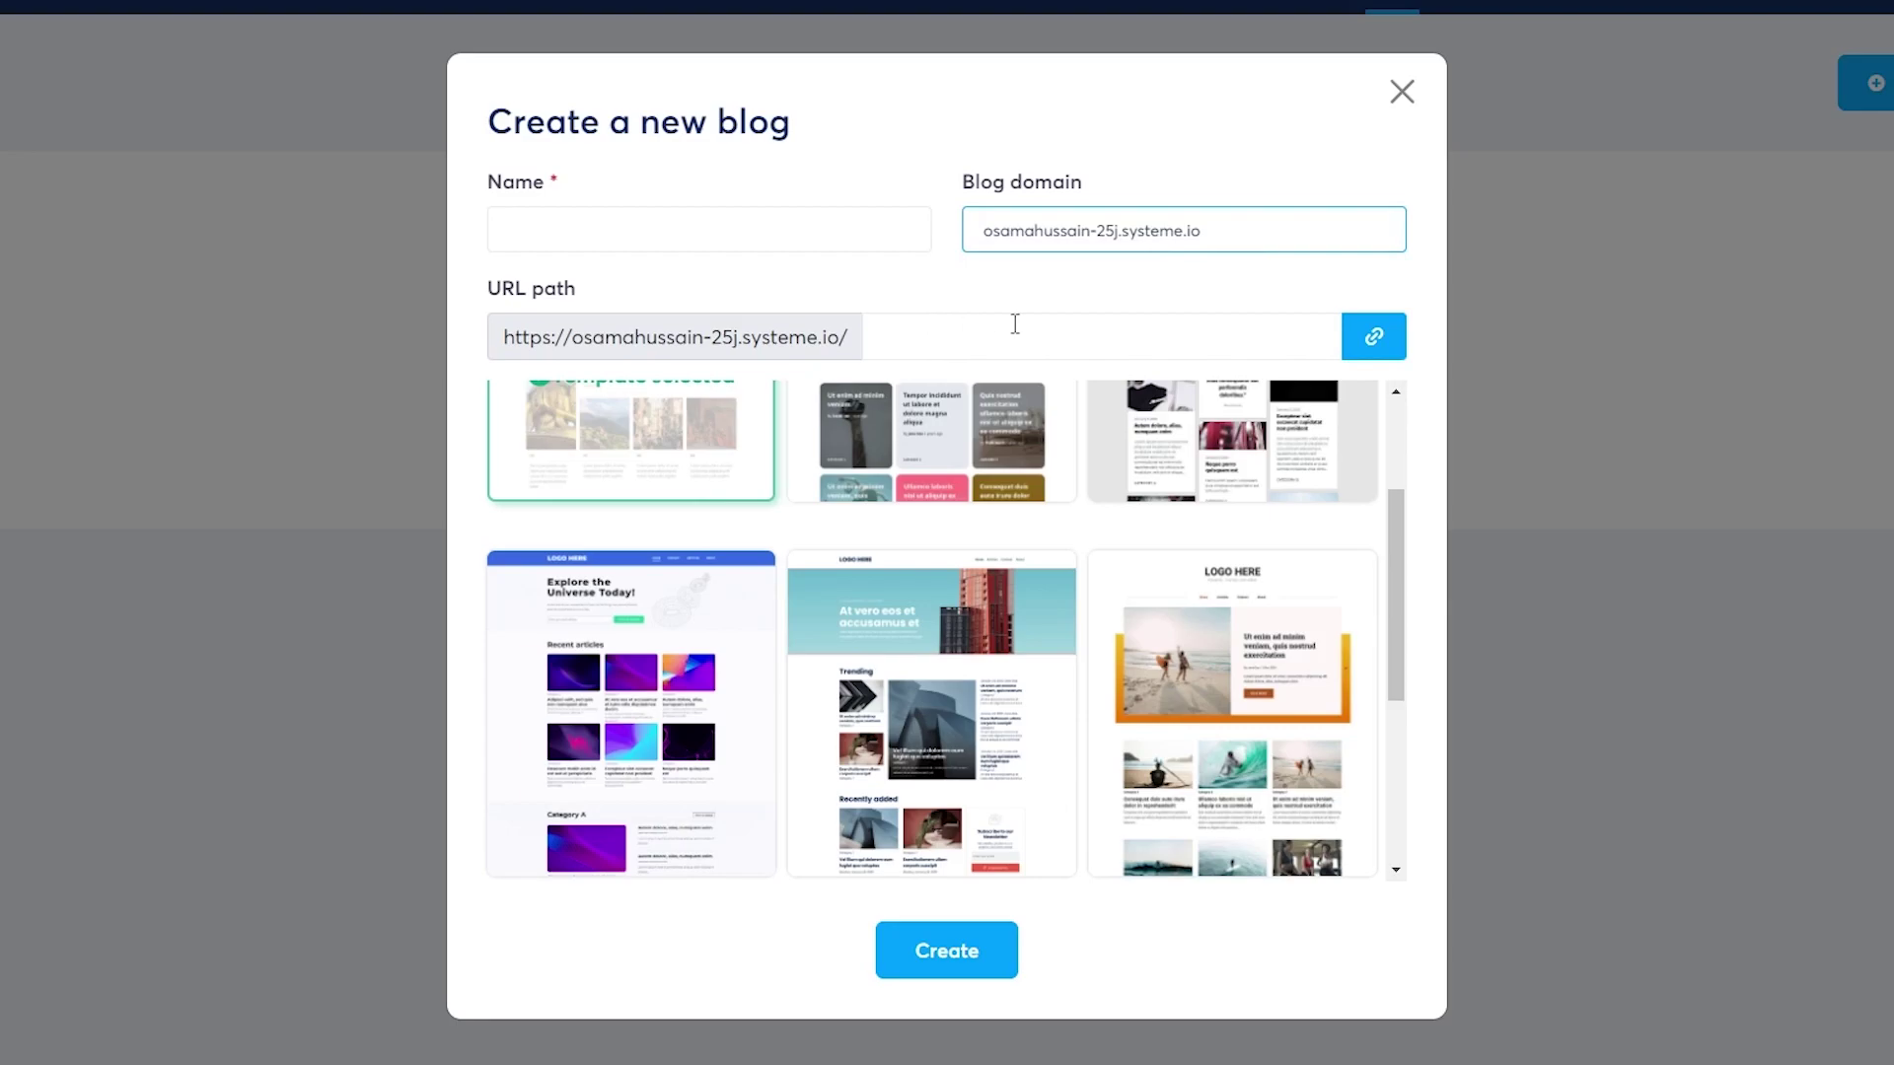
# Step: Scroll through the blog templates, keeping the first Asia travel template selected
pyautogui.scroll(2, 1079, 718)
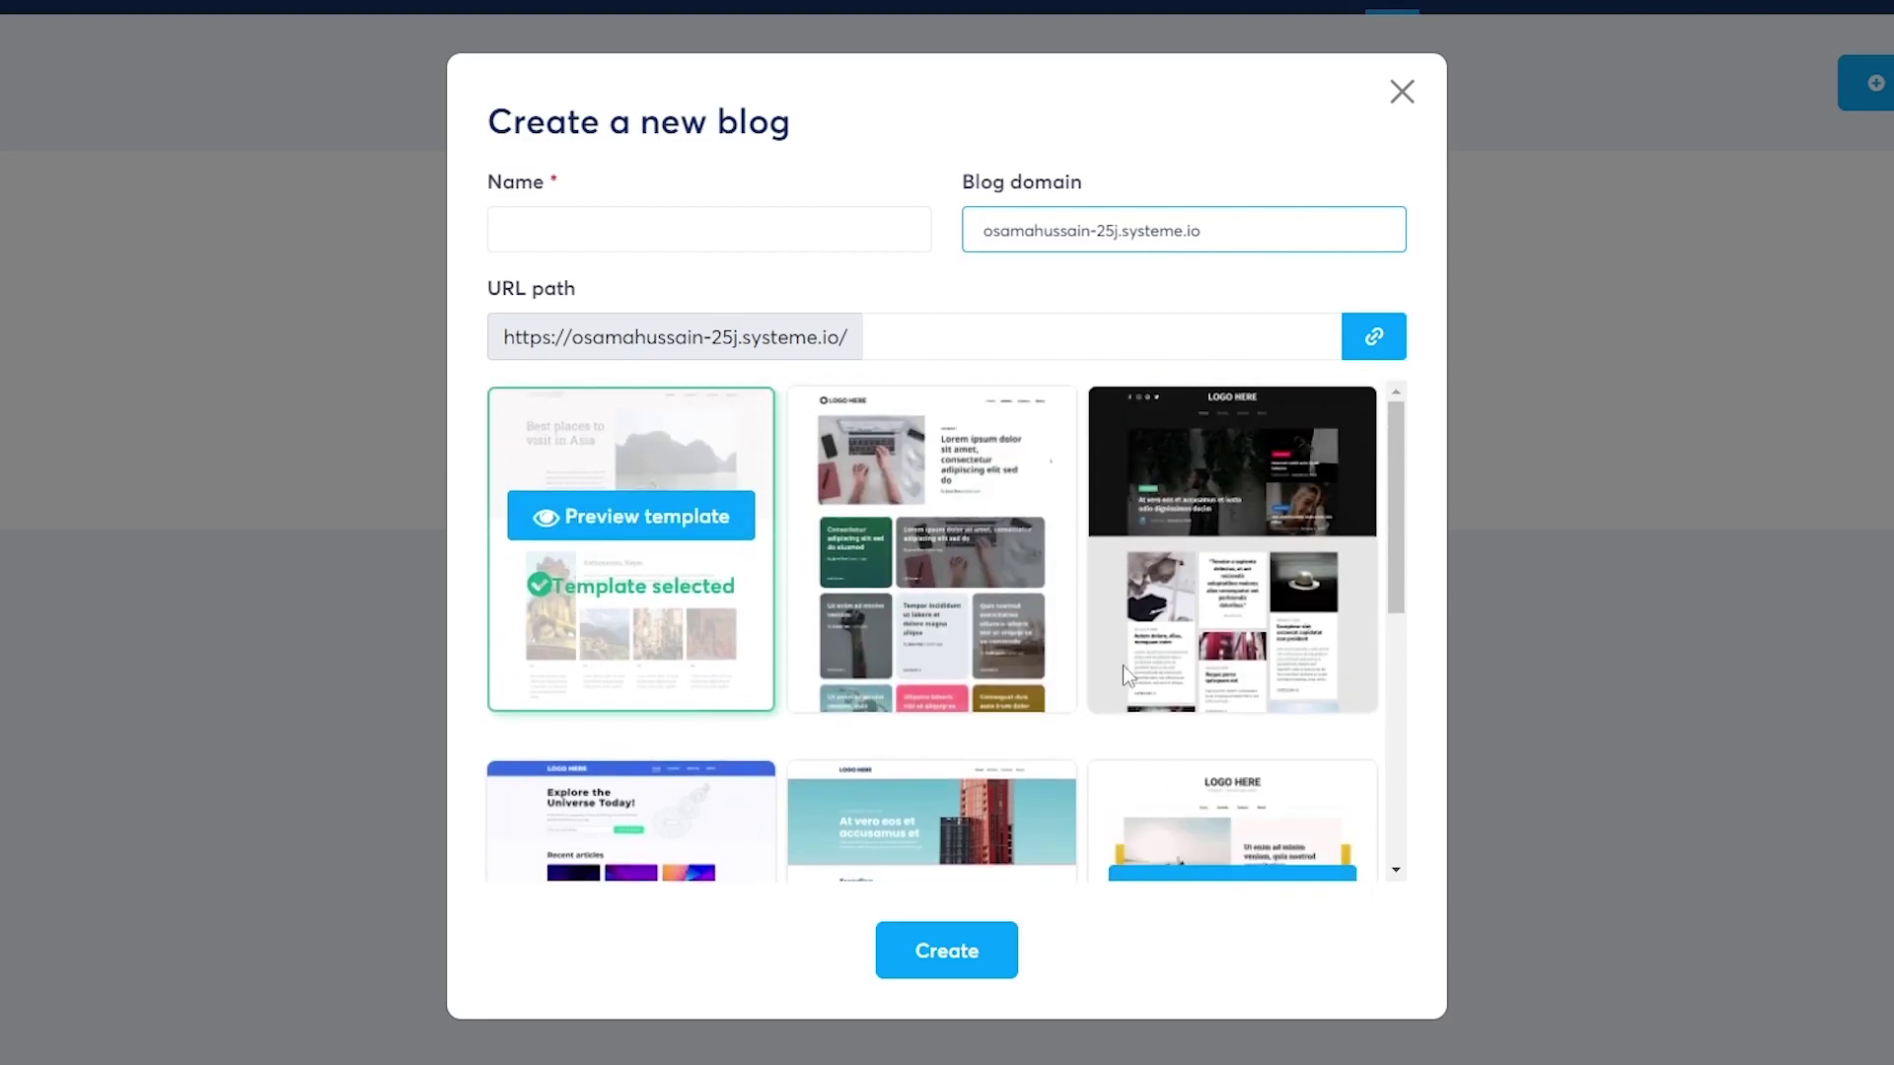
pyautogui.scroll(-5, 789, 612)
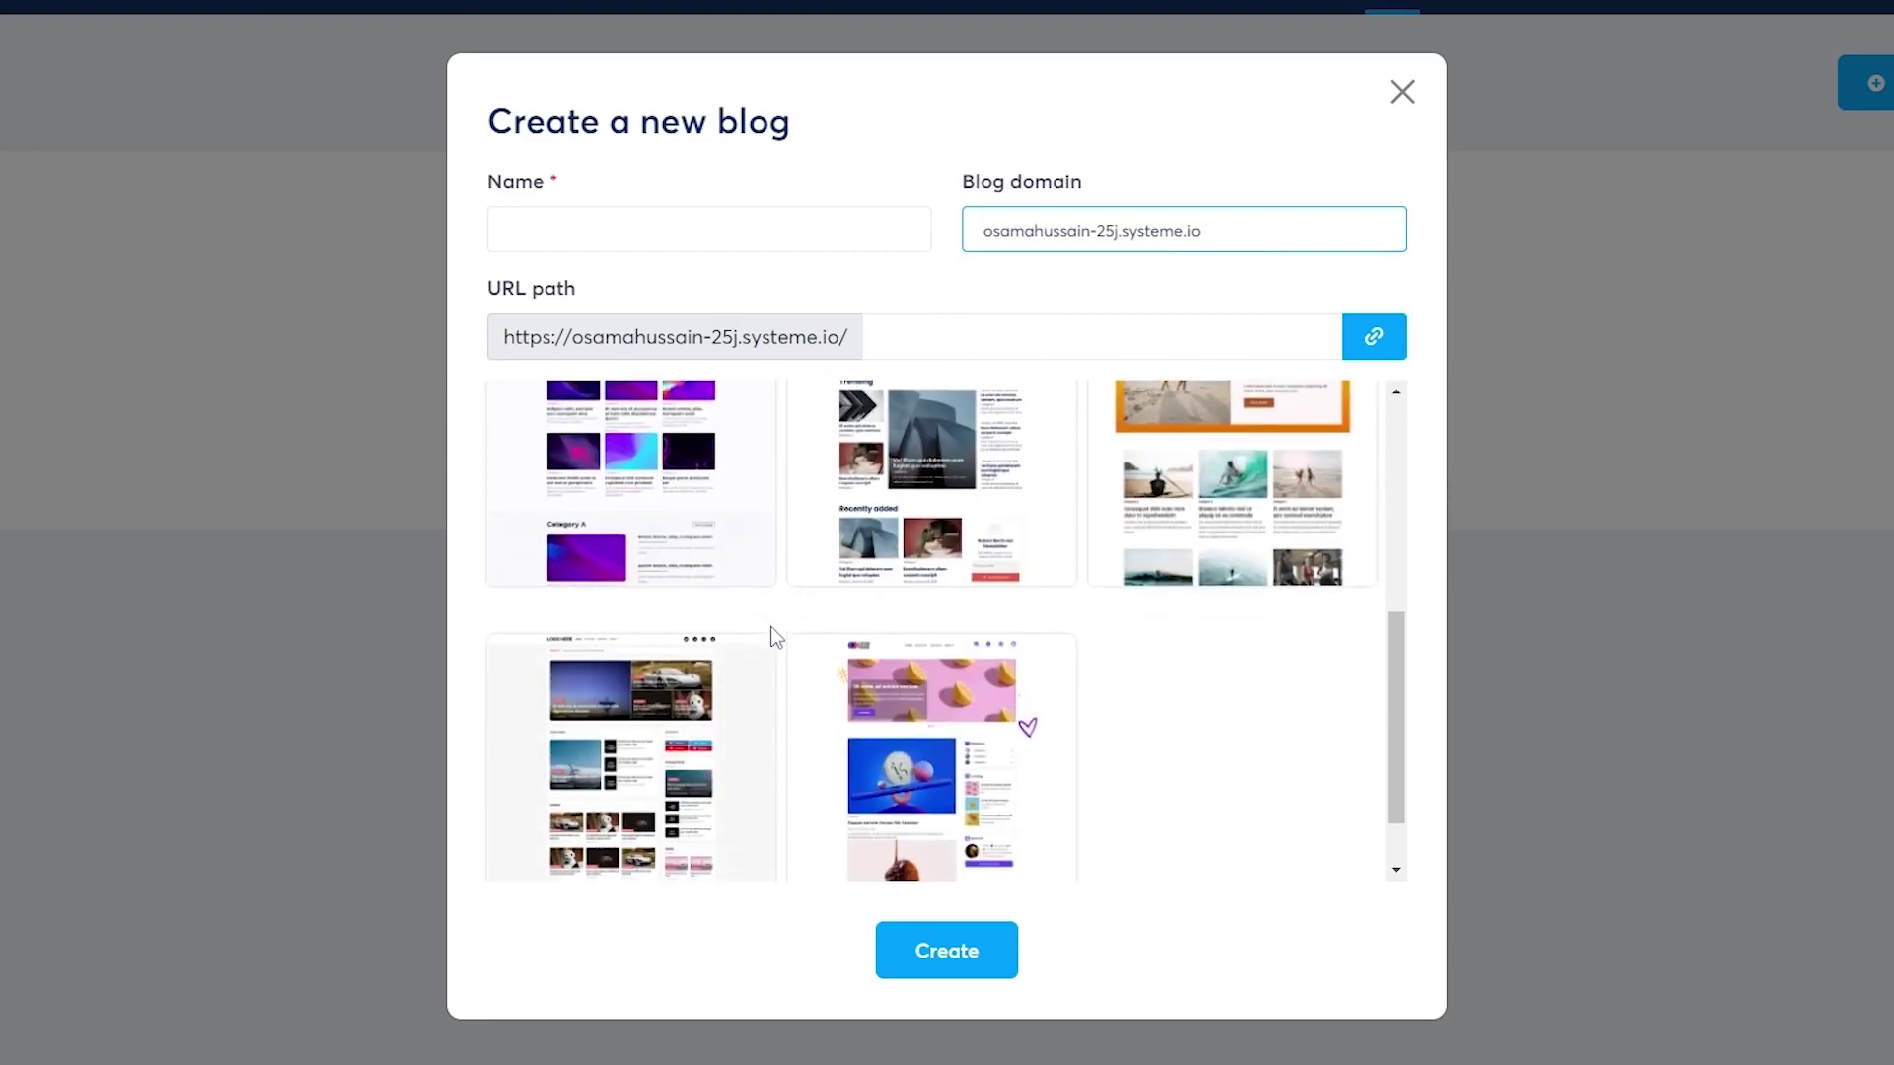
pyautogui.scroll(2, 779, 639)
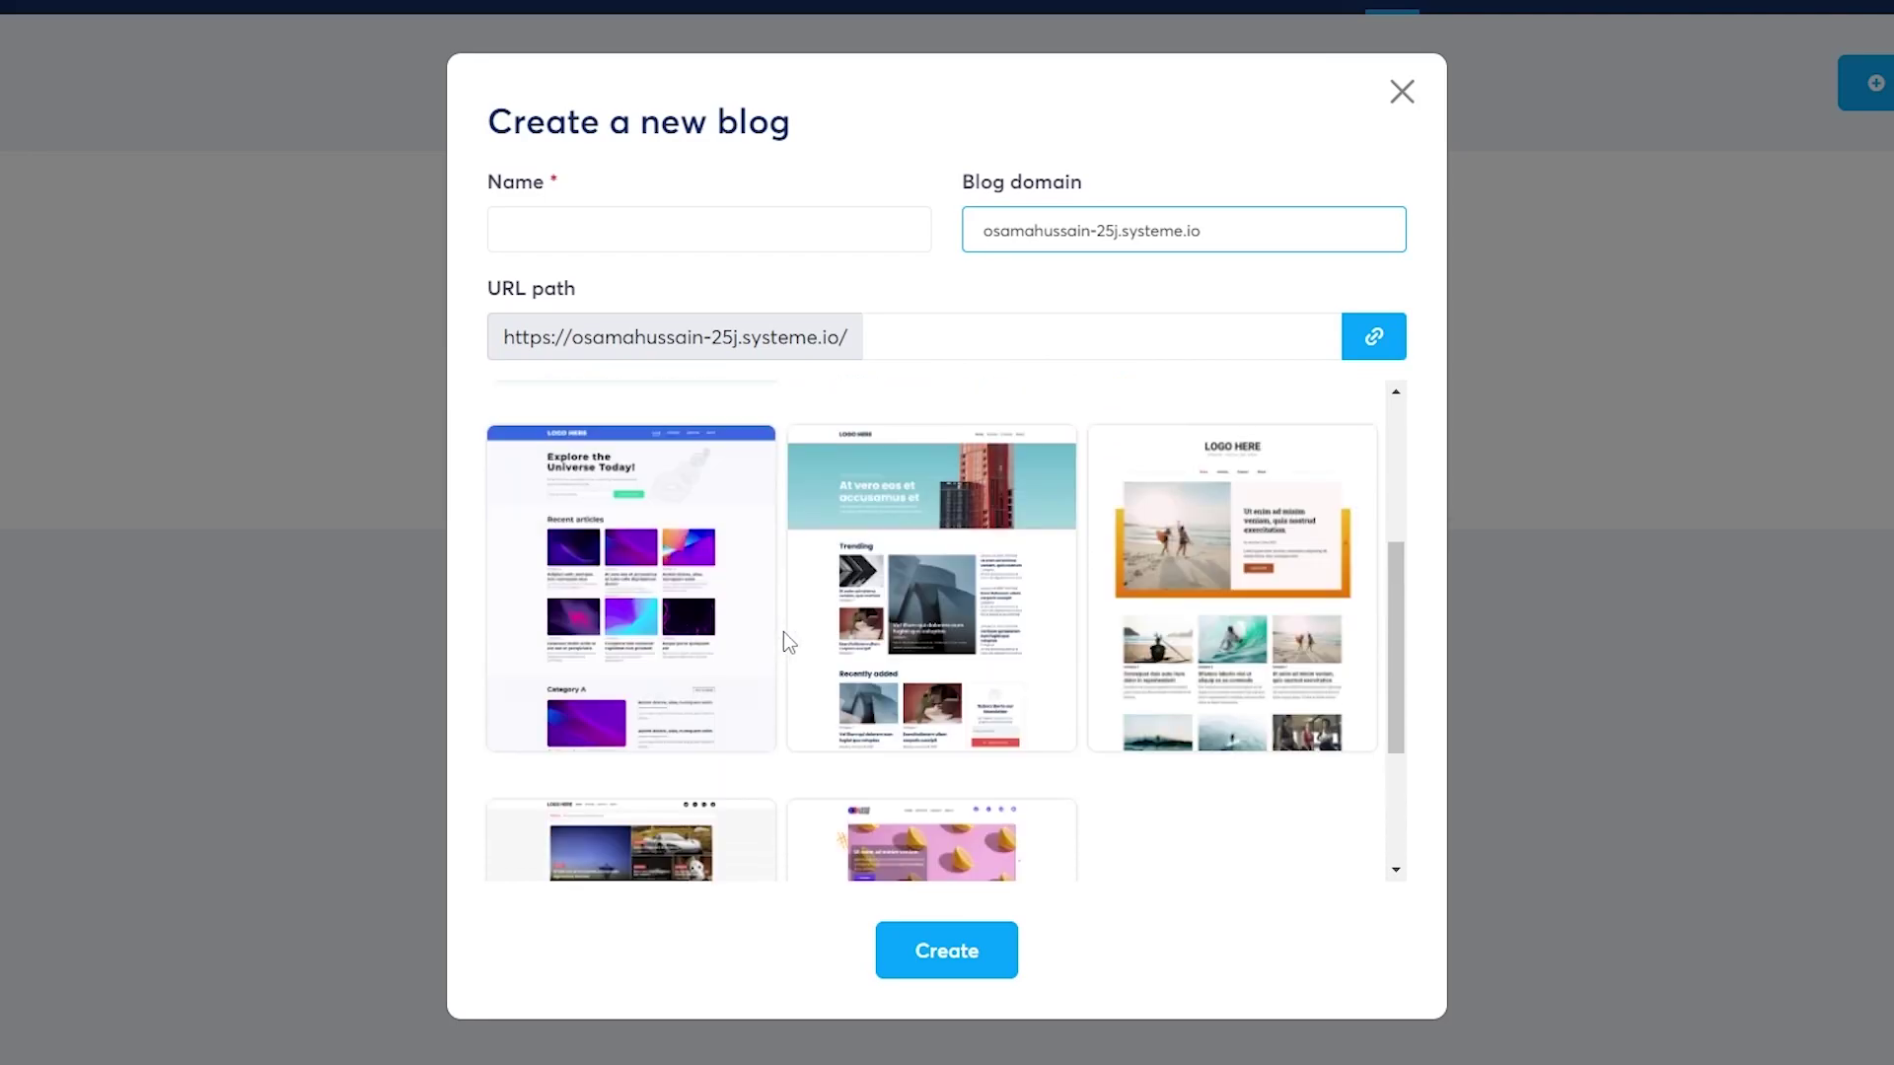
pyautogui.scroll(2, 773, 633)
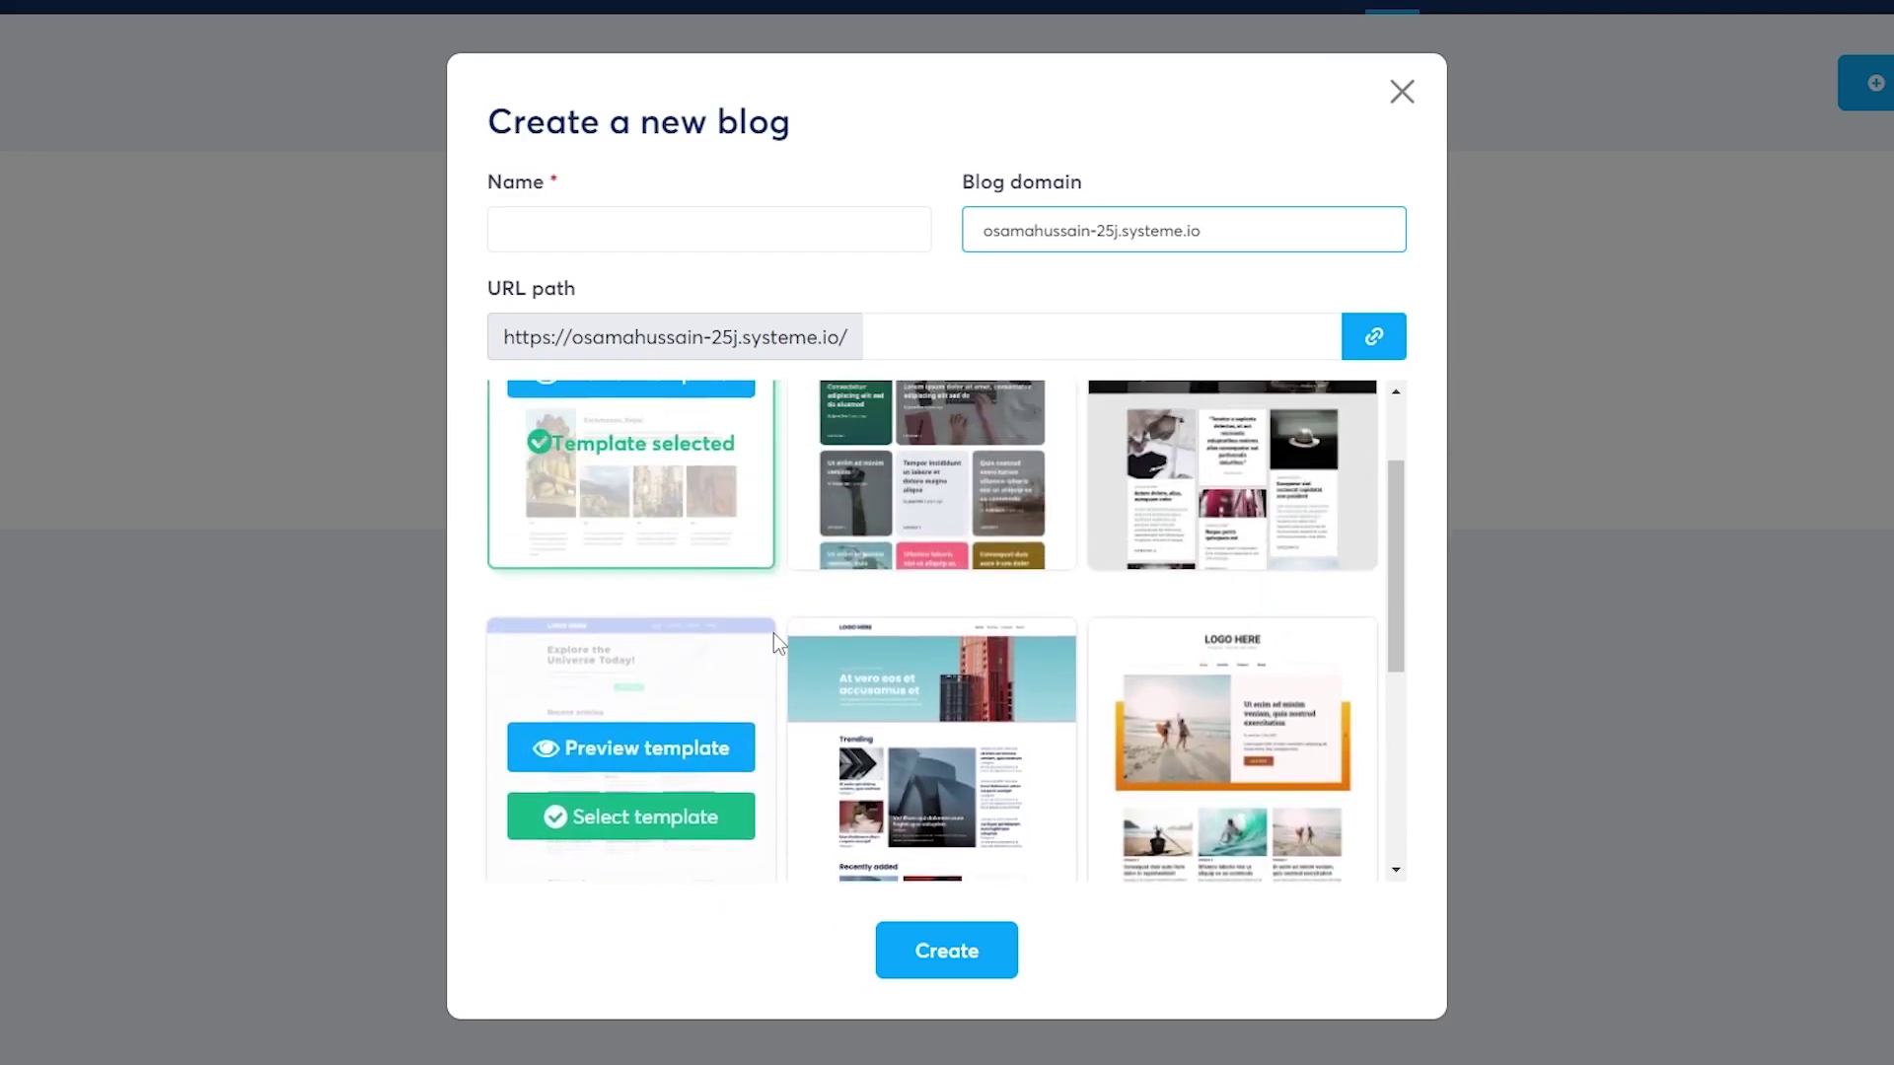
pyautogui.scroll(-2, 773, 633)
pyautogui.scroll(3, 805, 643)
pyautogui.scroll(-5, 848, 639)
pyautogui.moveTo(890, 635)
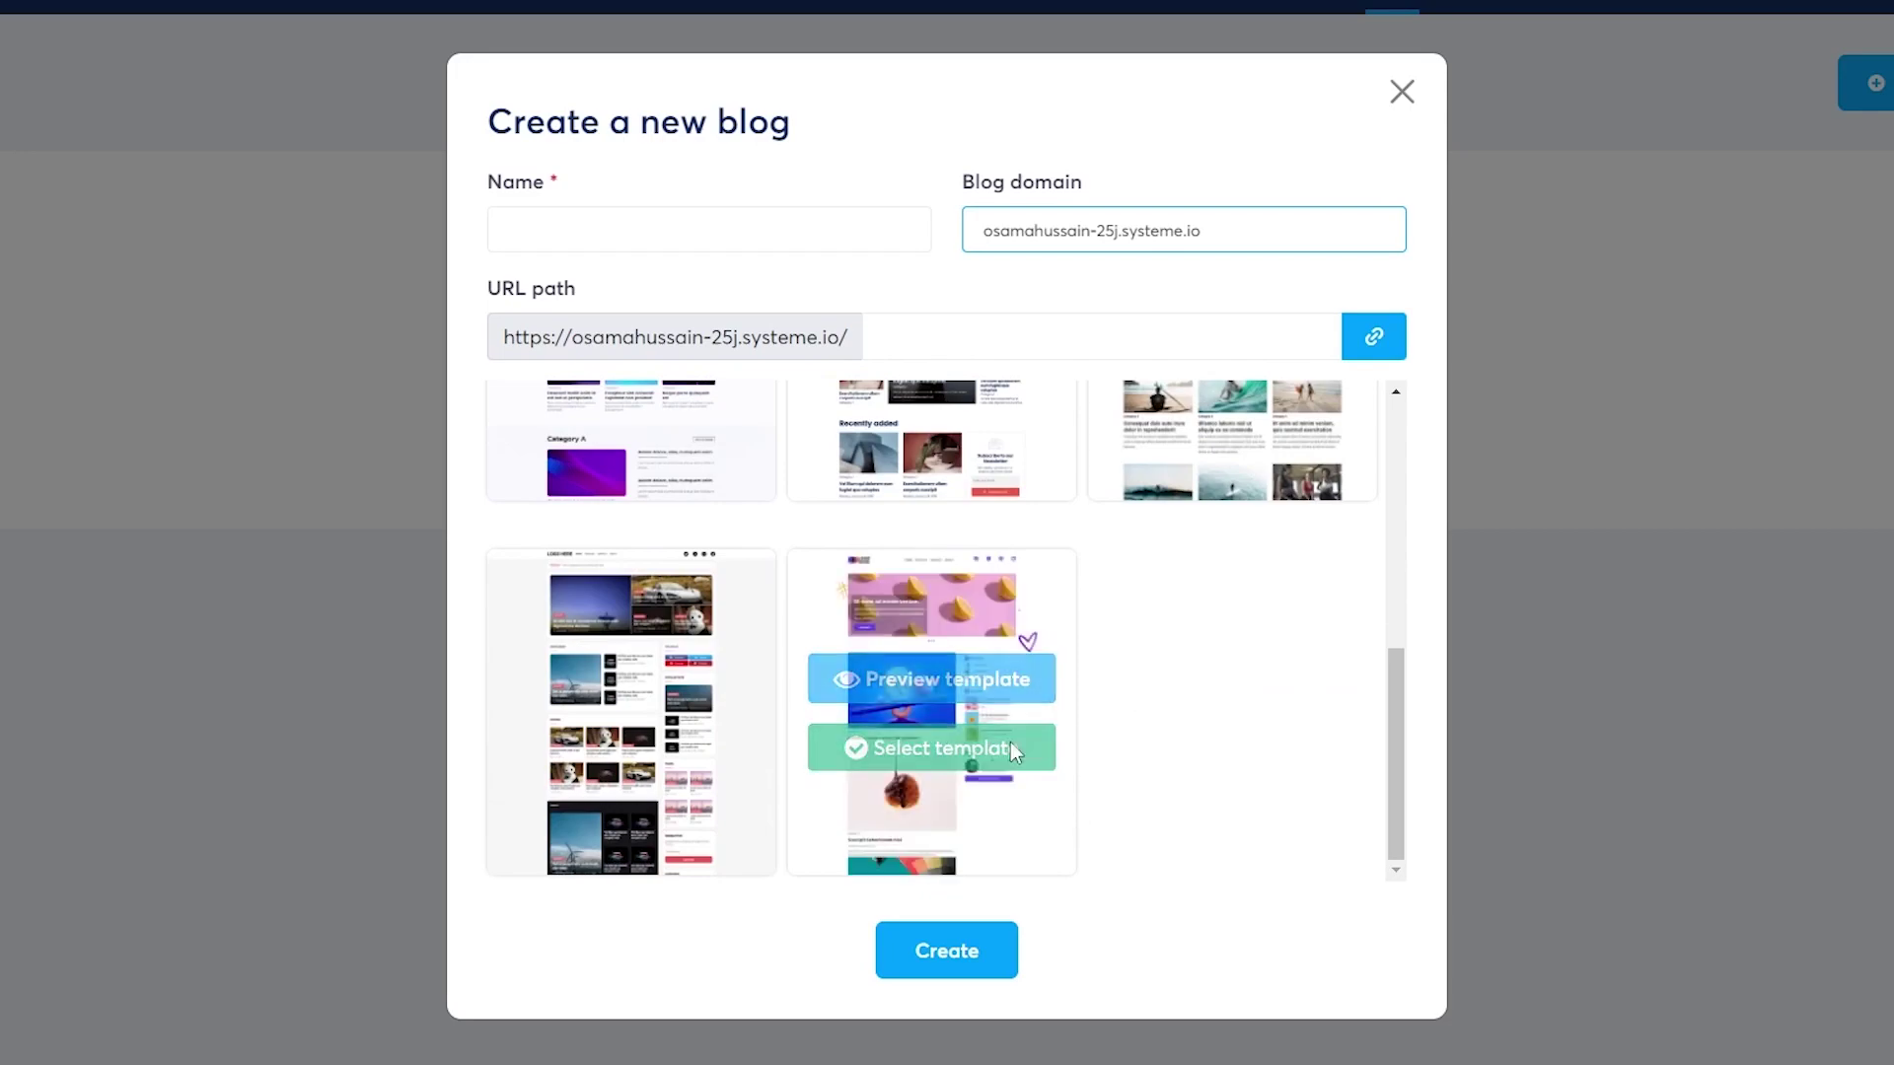
pyautogui.scroll(5, 1154, 754)
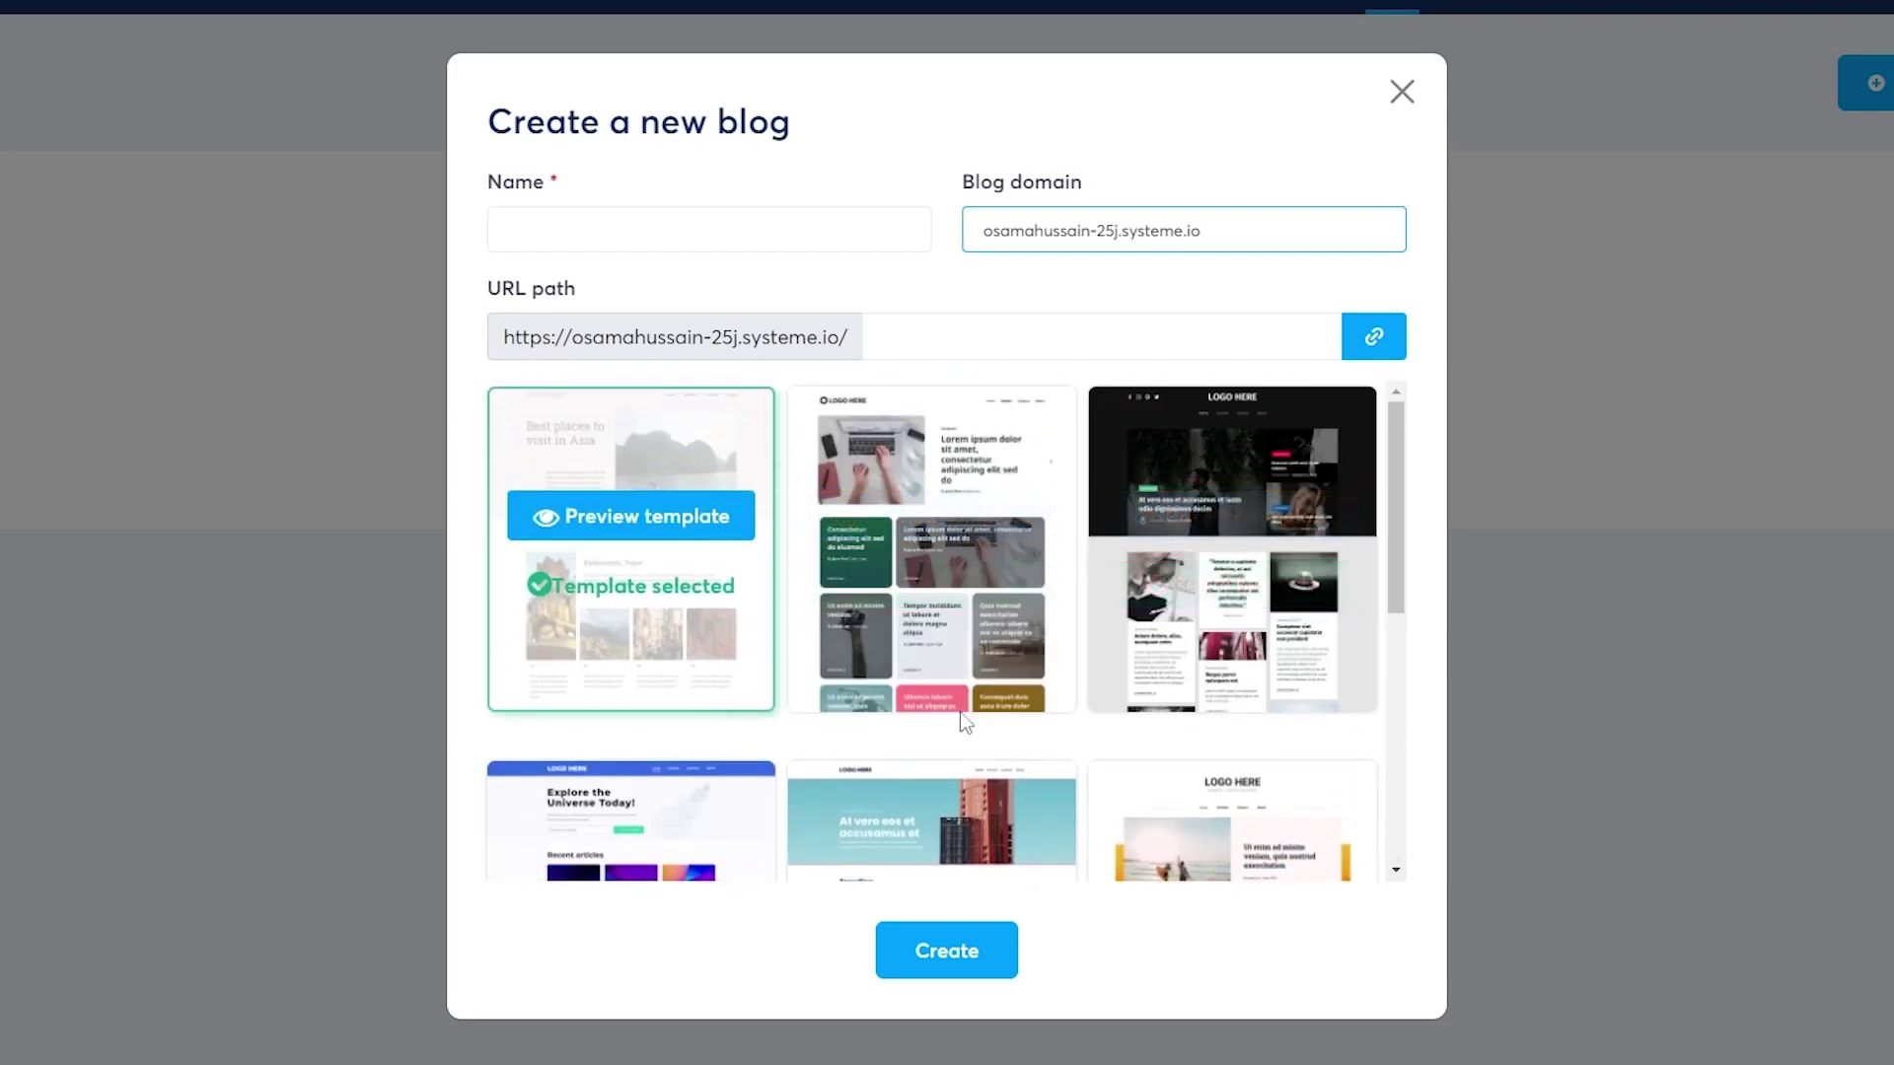
pyautogui.scroll(-3, 646, 541)
# Step: Preview the Asia travel blog template and scroll through its sample posts
pyautogui.scroll(3, 661, 523)
pyautogui.click(661, 517)
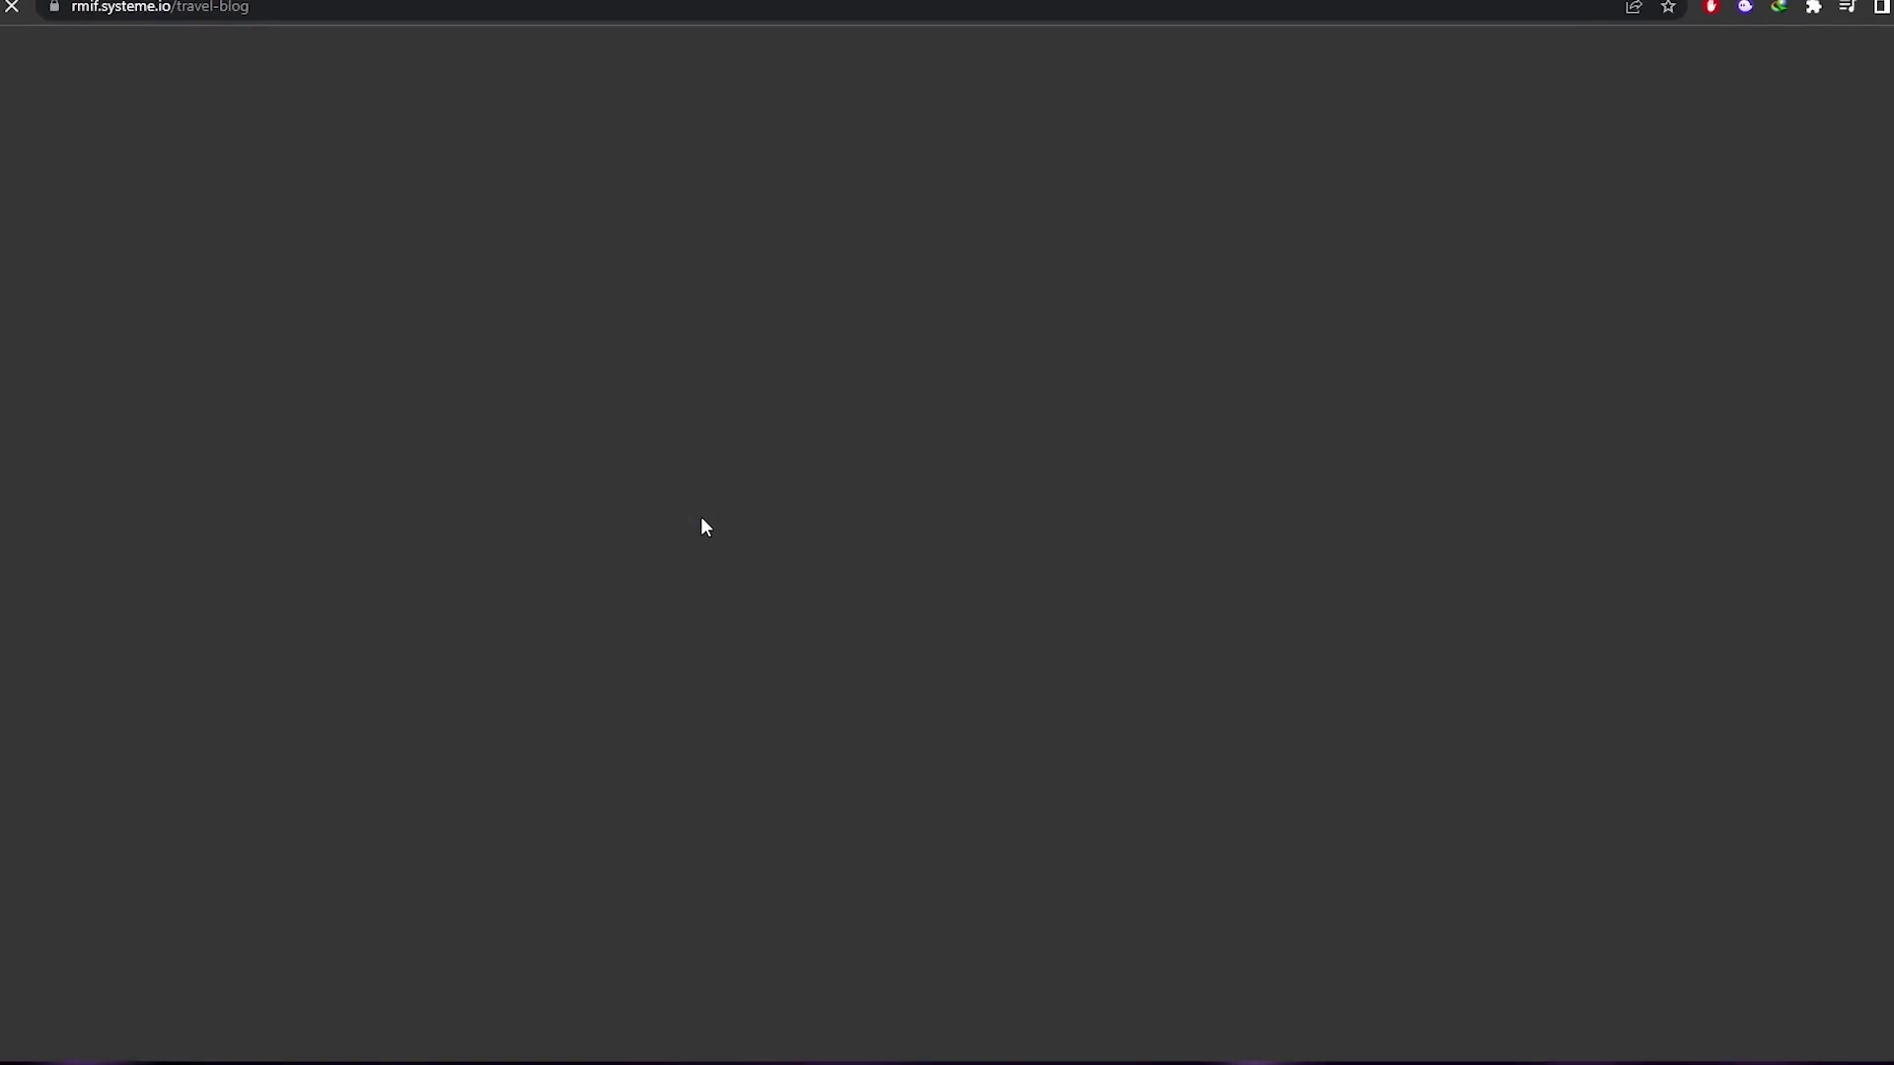
pyautogui.scroll(-5, 1321, 411)
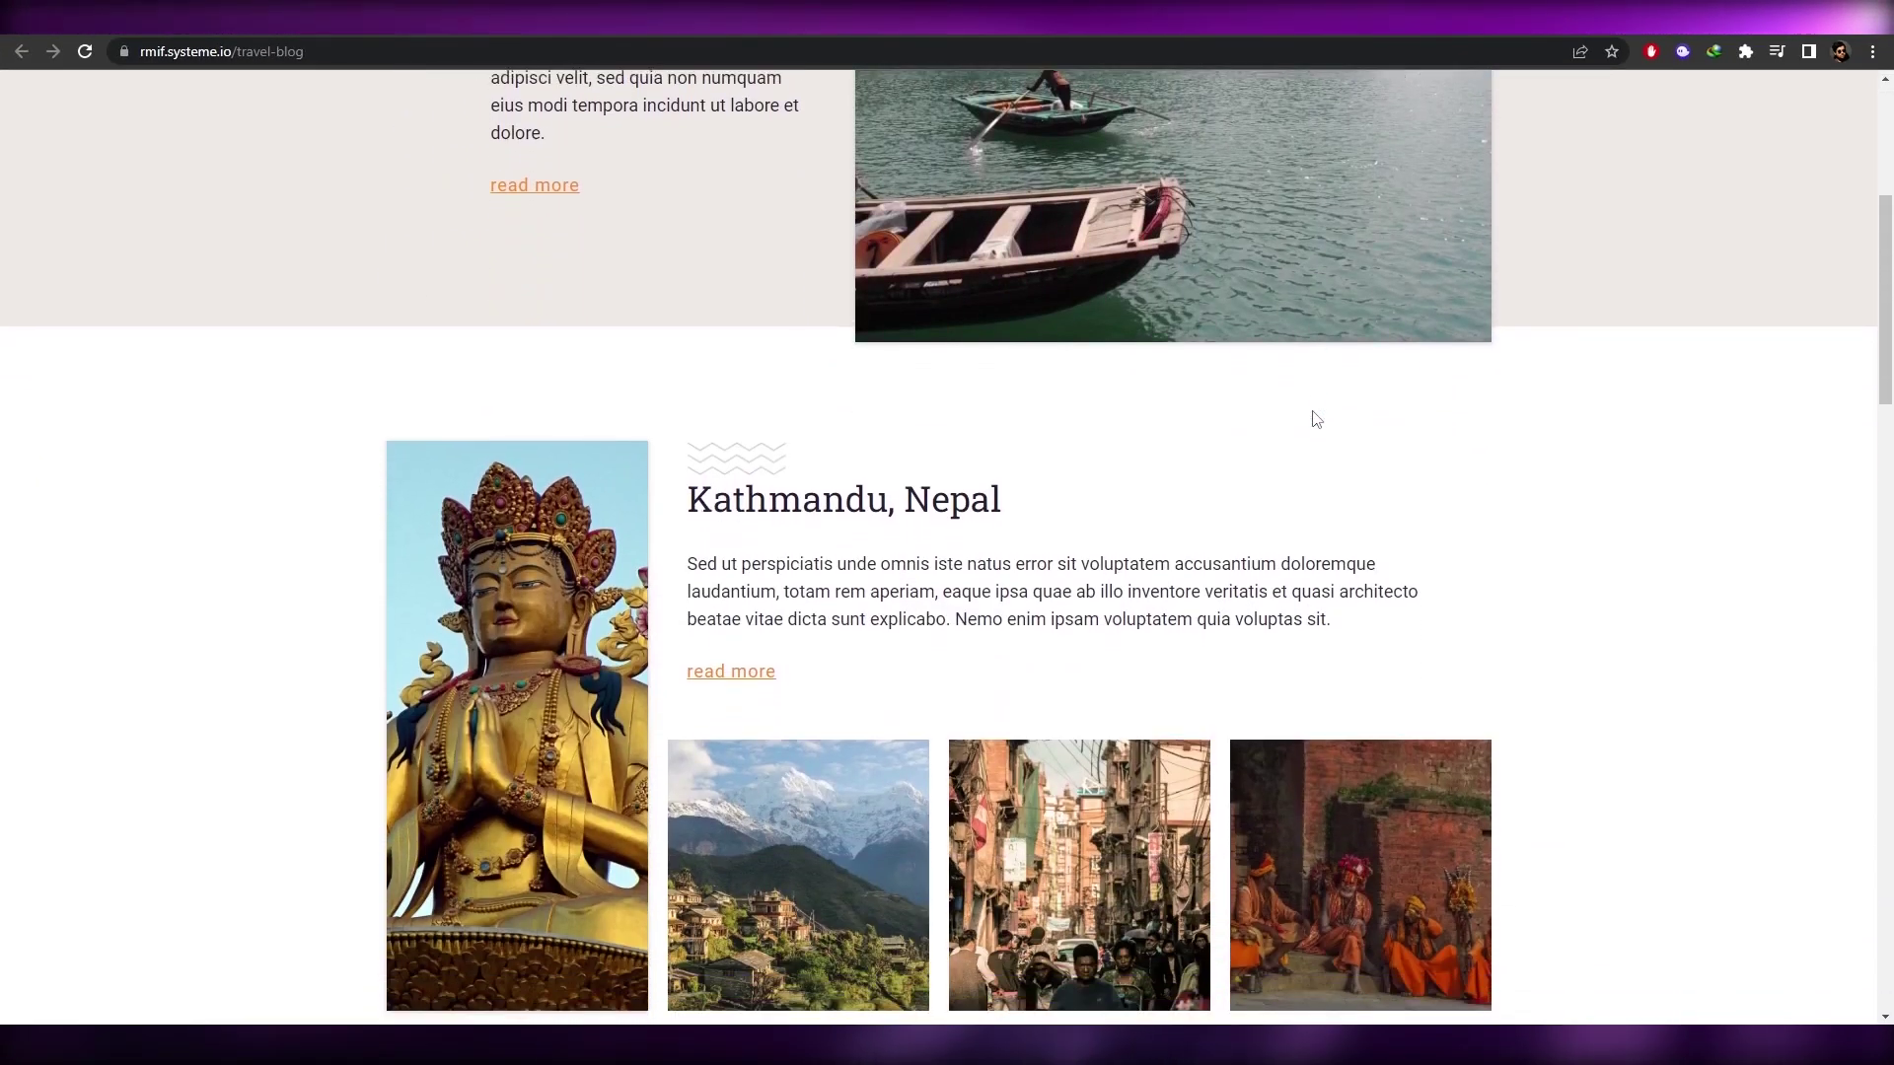
pyautogui.scroll(-12, 1315, 419)
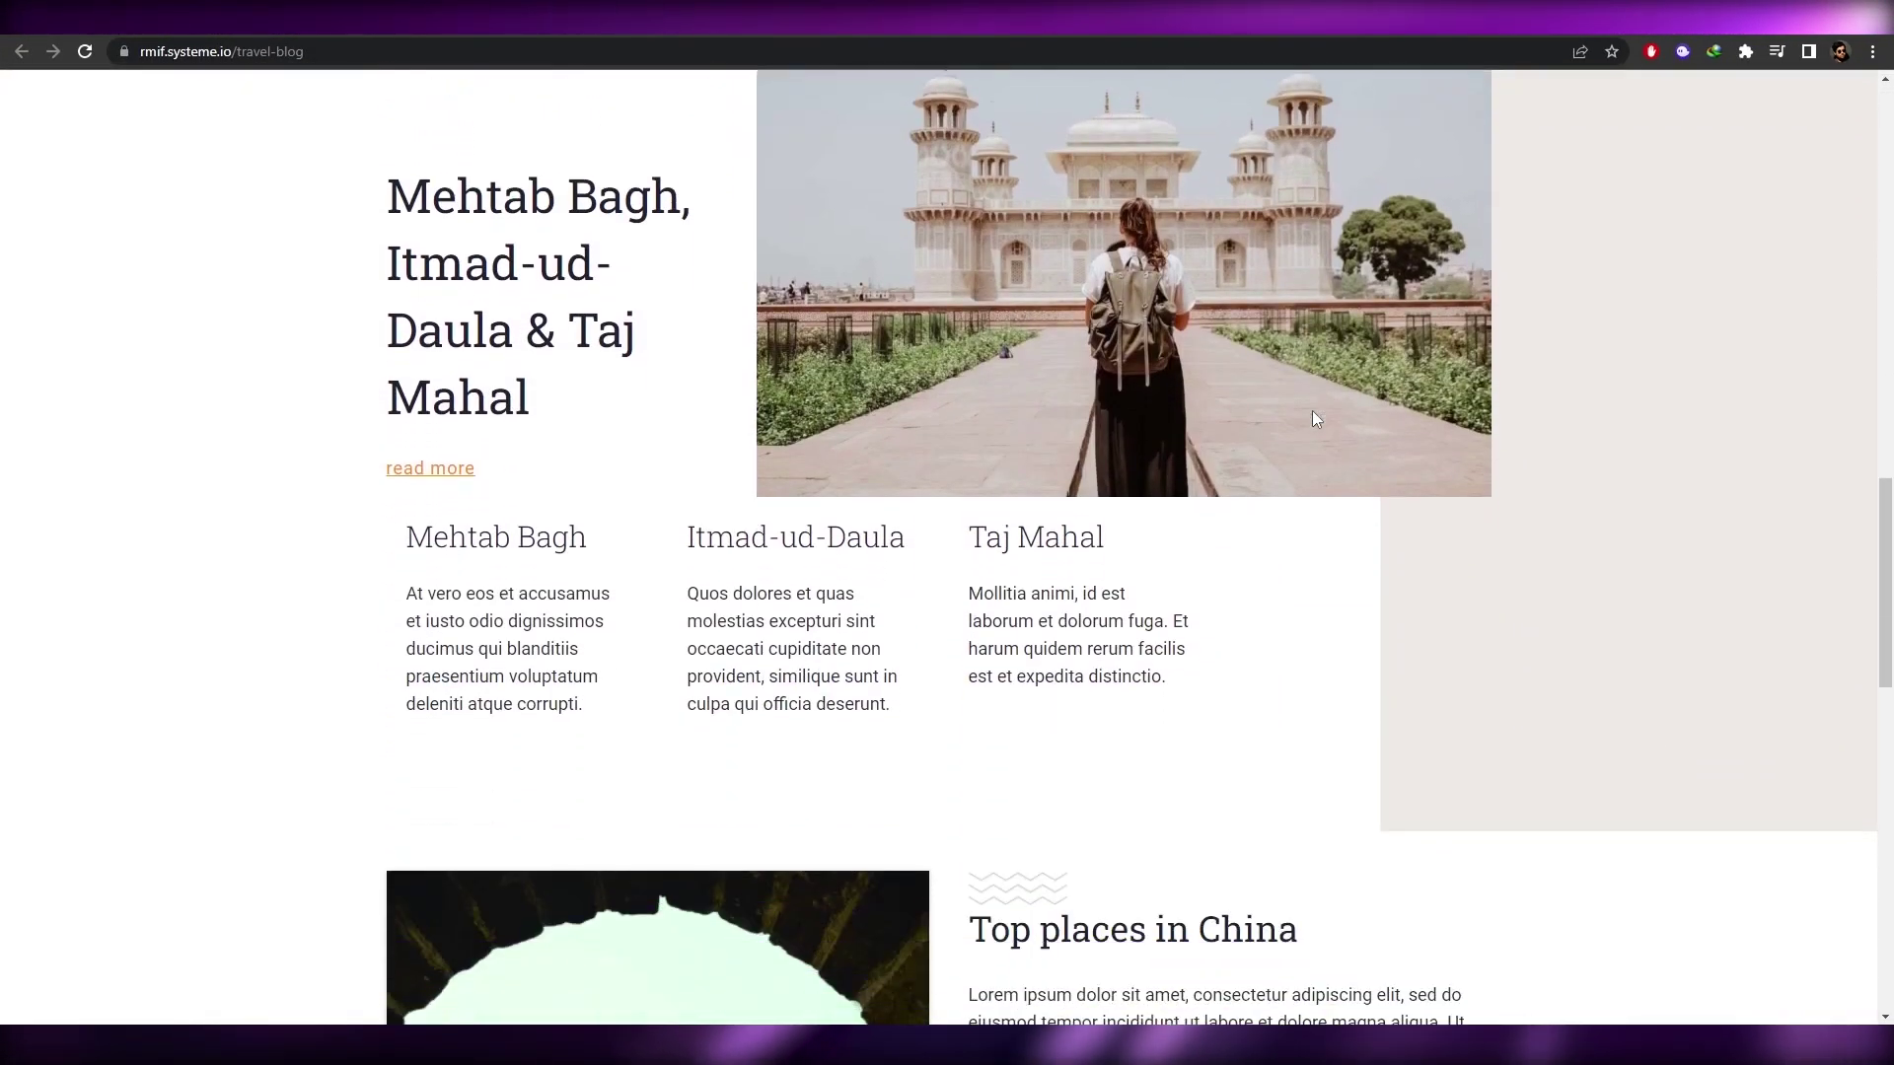
pyautogui.scroll(-14, 1314, 419)
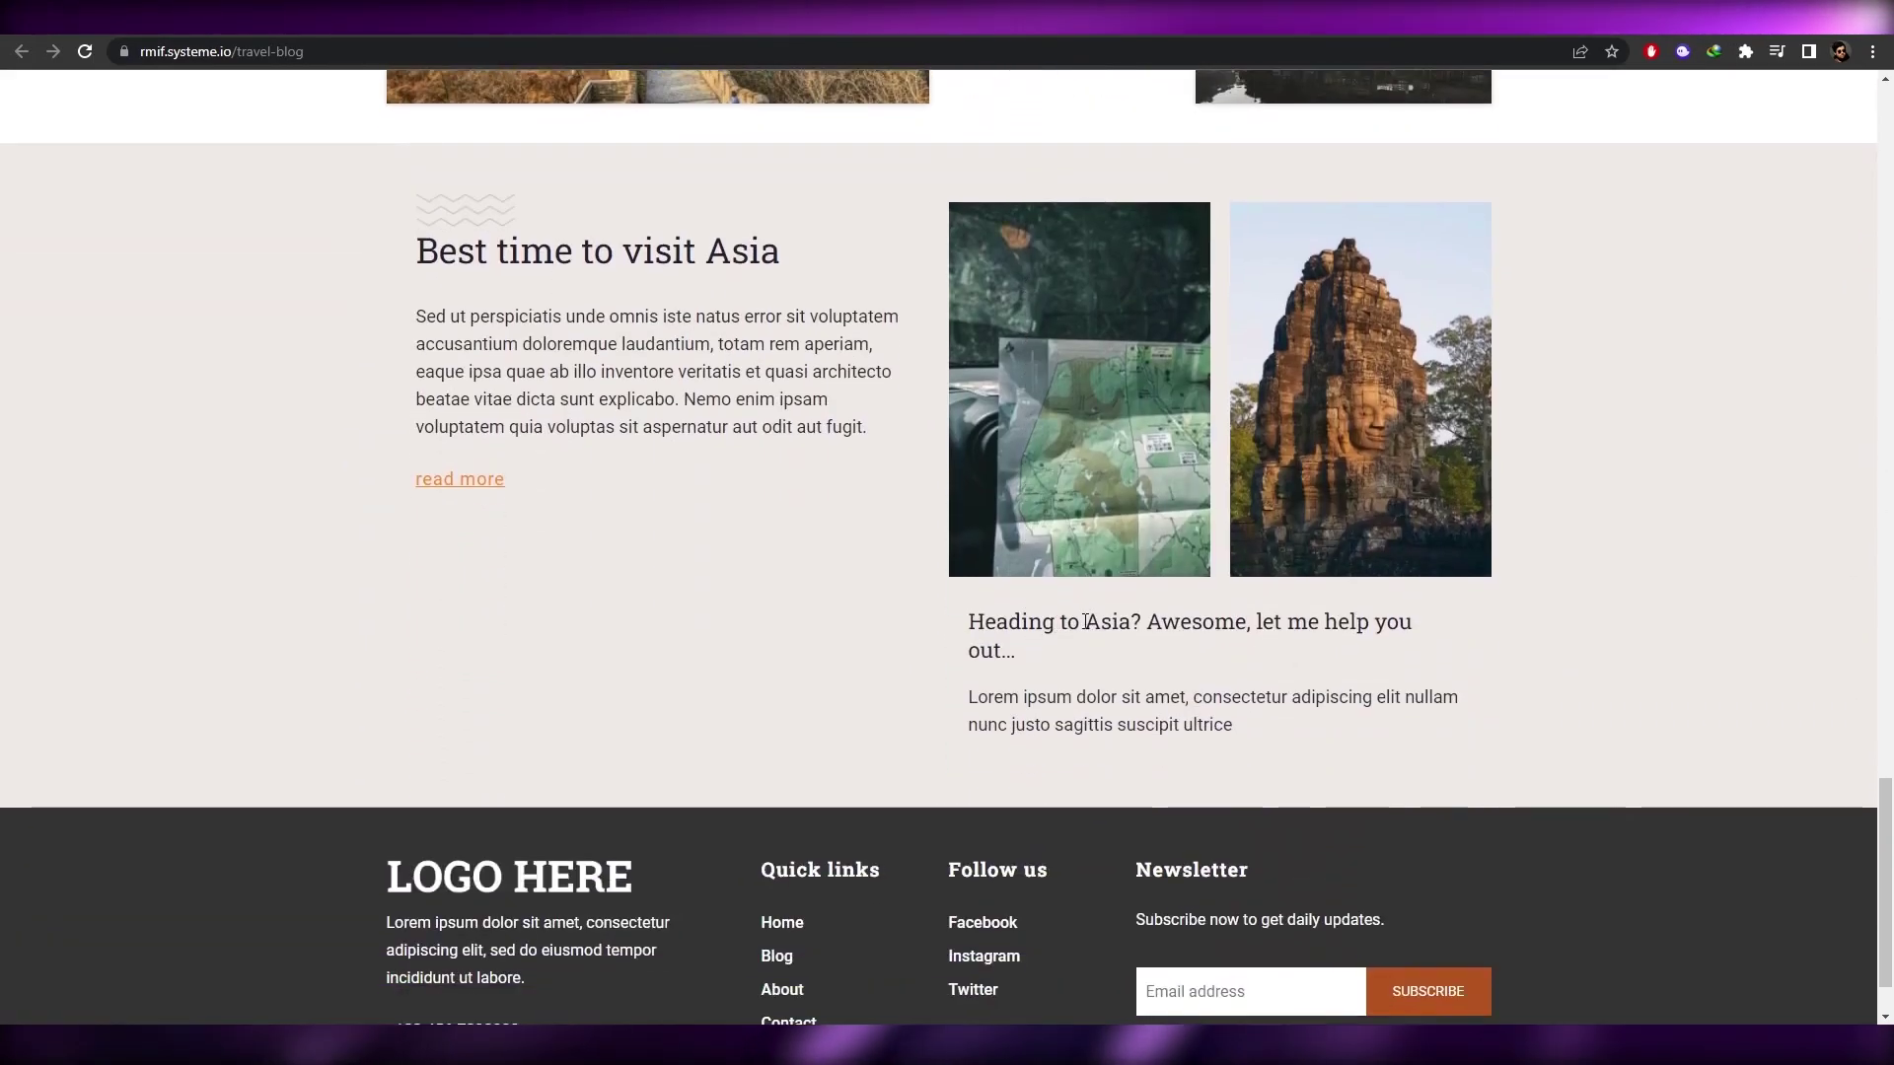
pyautogui.scroll(20, 1085, 622)
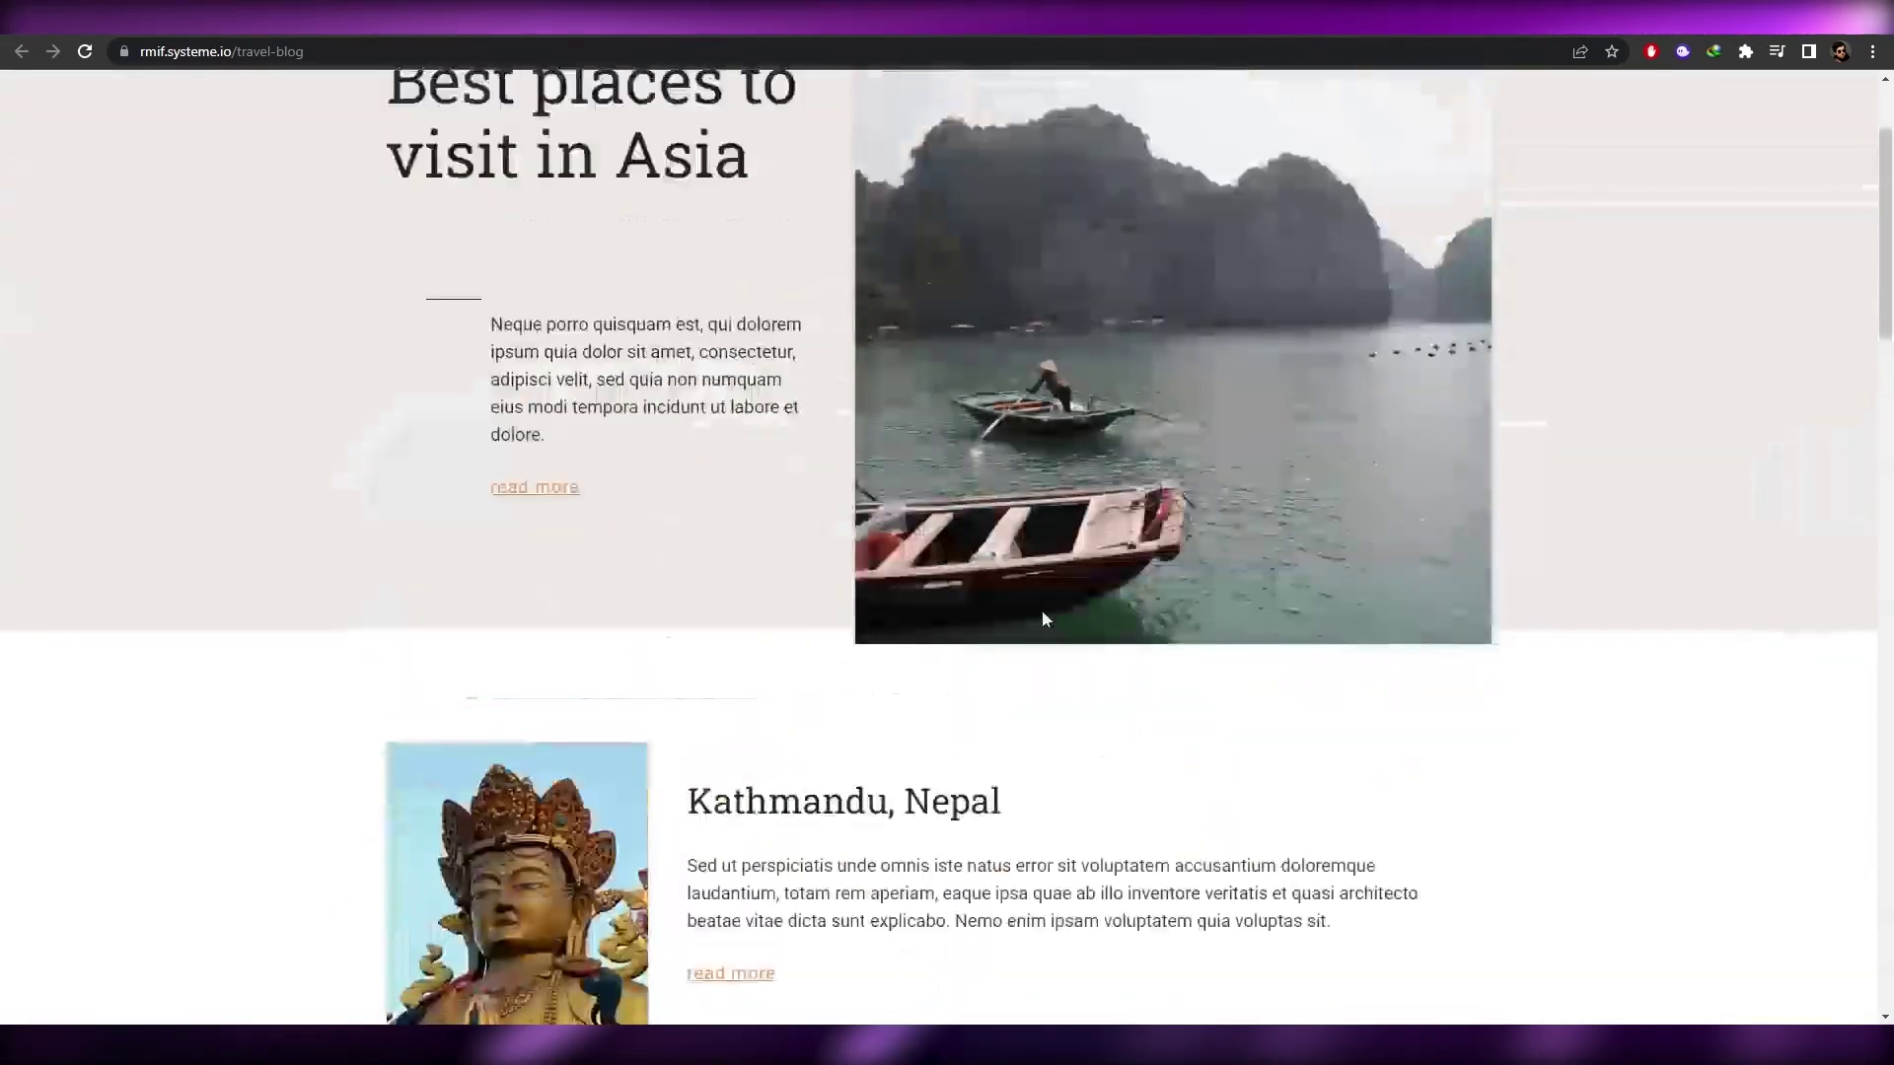
# Step: Close the preview and scroll the Create a new blog dialog down to the last templates
pyautogui.hotkey('ctrl', 'w')
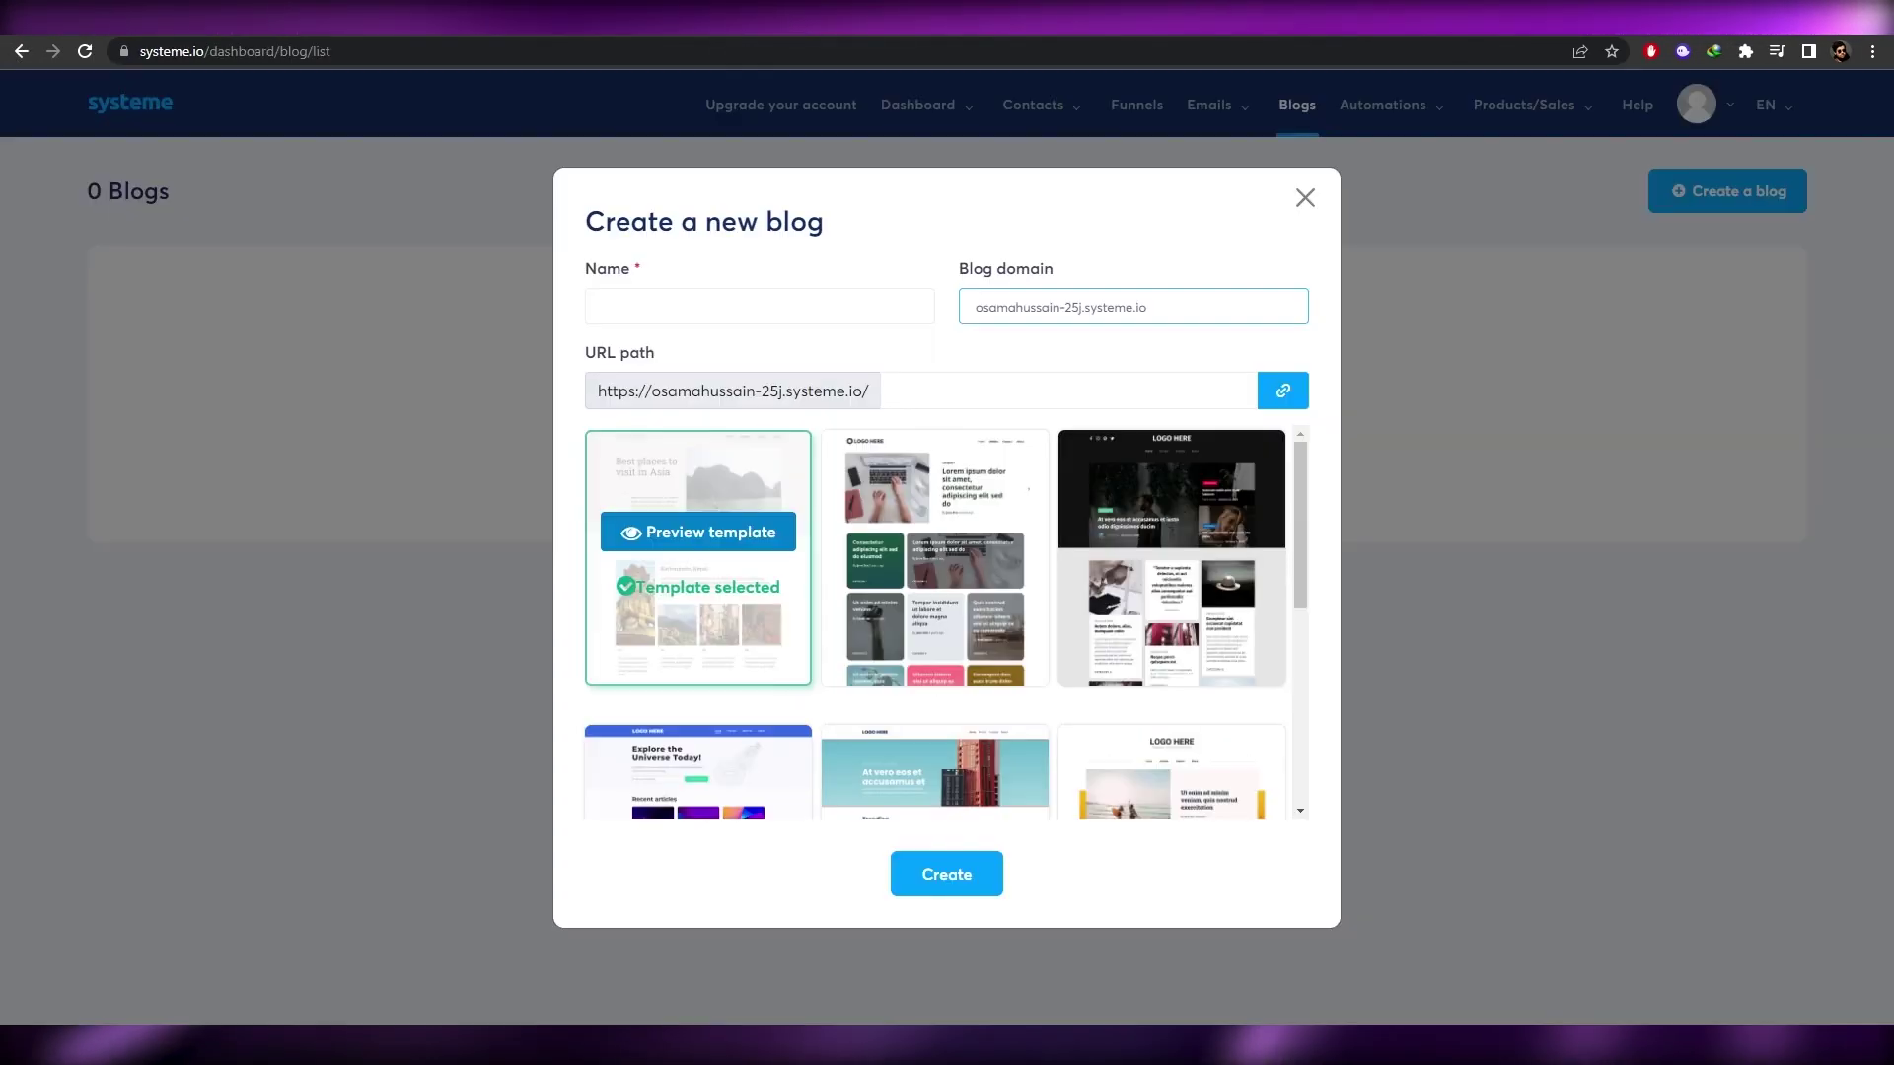
pyautogui.scroll(-3, 990, 600)
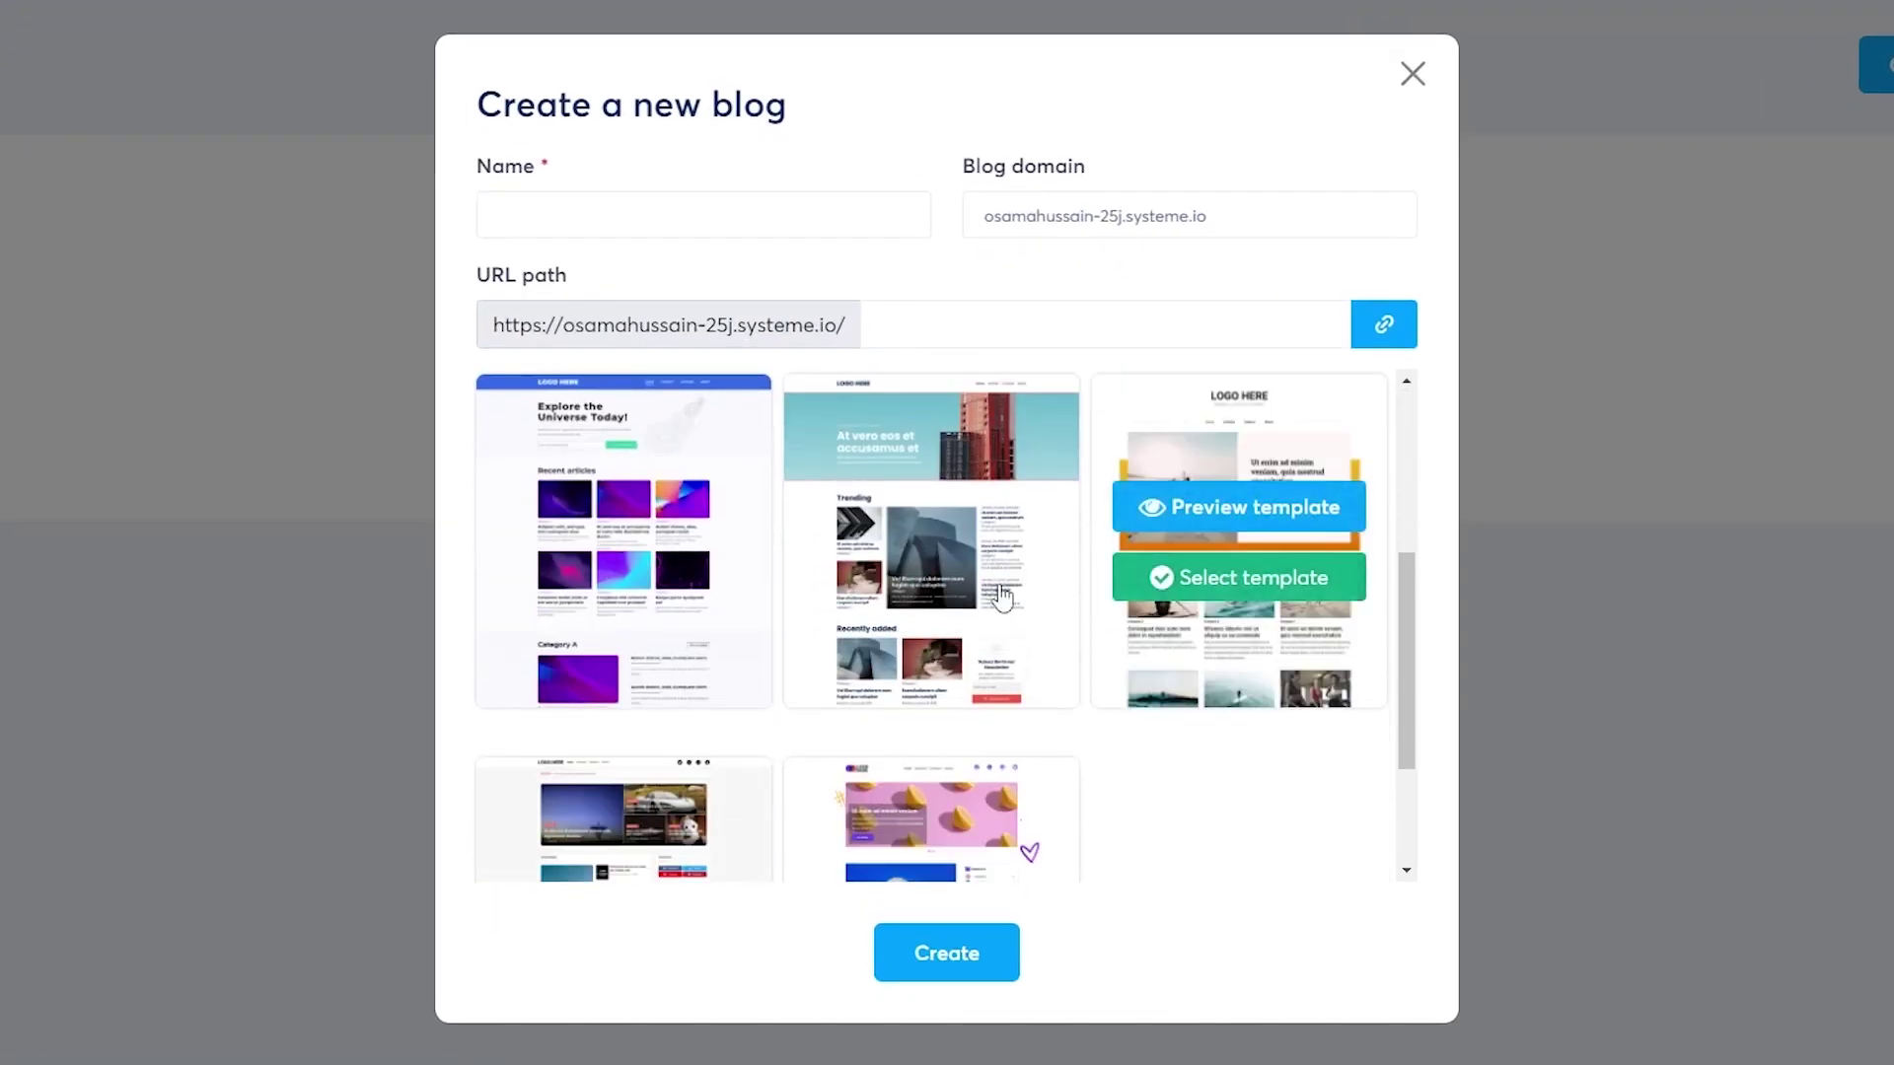
pyautogui.scroll(5, 858, 562)
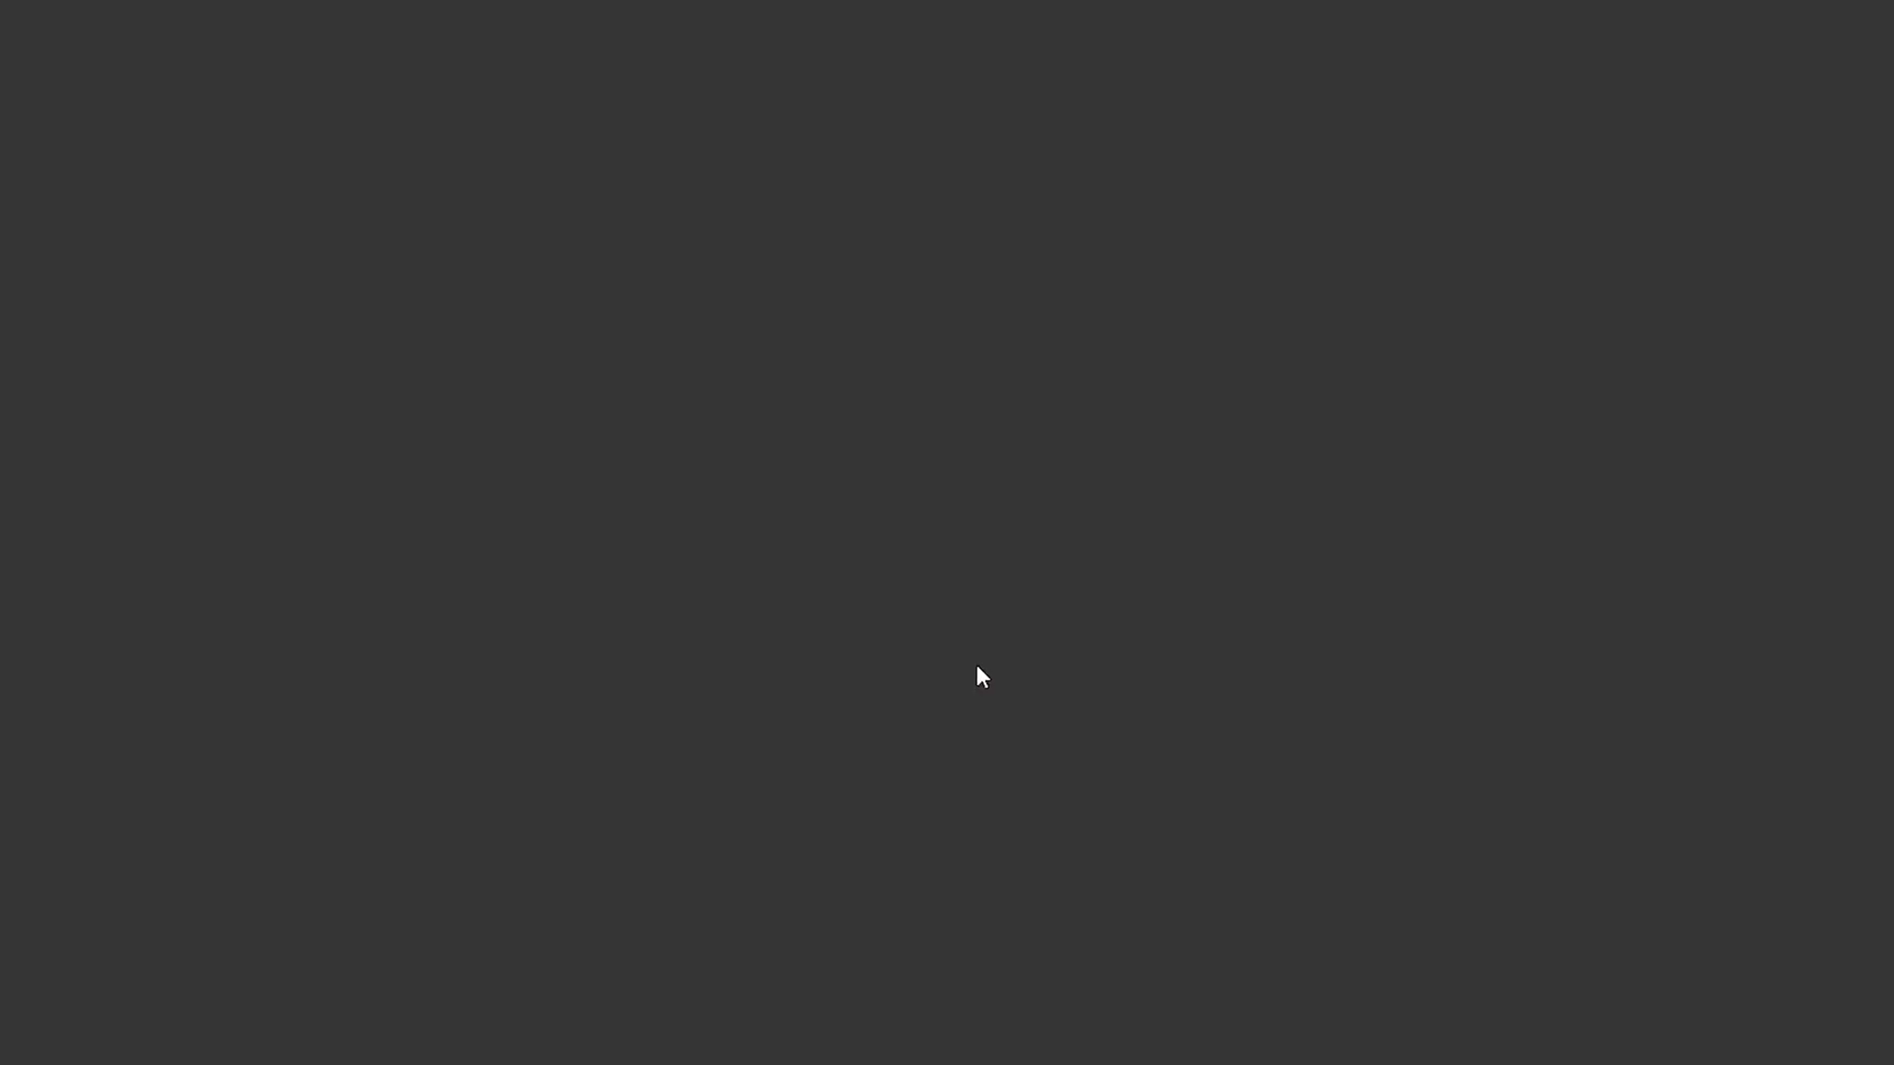
pyautogui.scroll(-10, 991, 619)
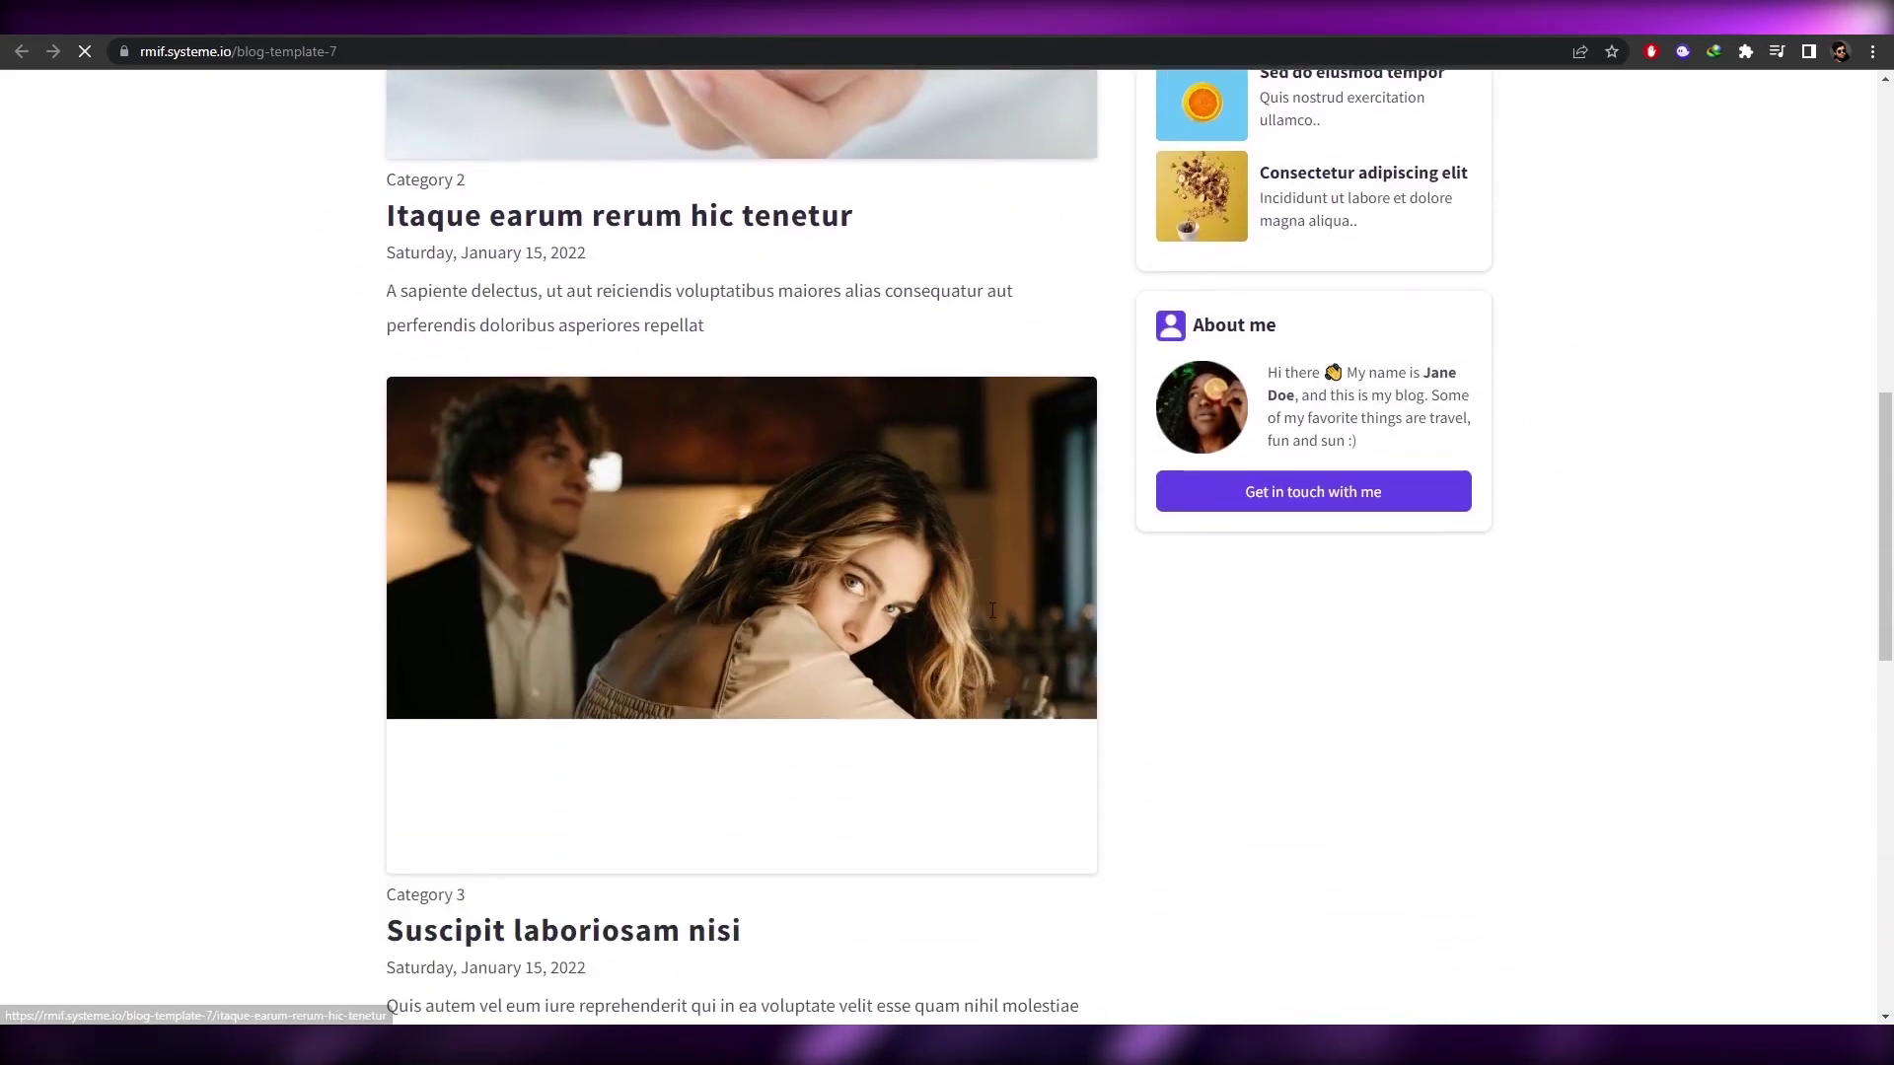
pyautogui.scroll(-12, 992, 611)
pyautogui.scroll(5, 993, 612)
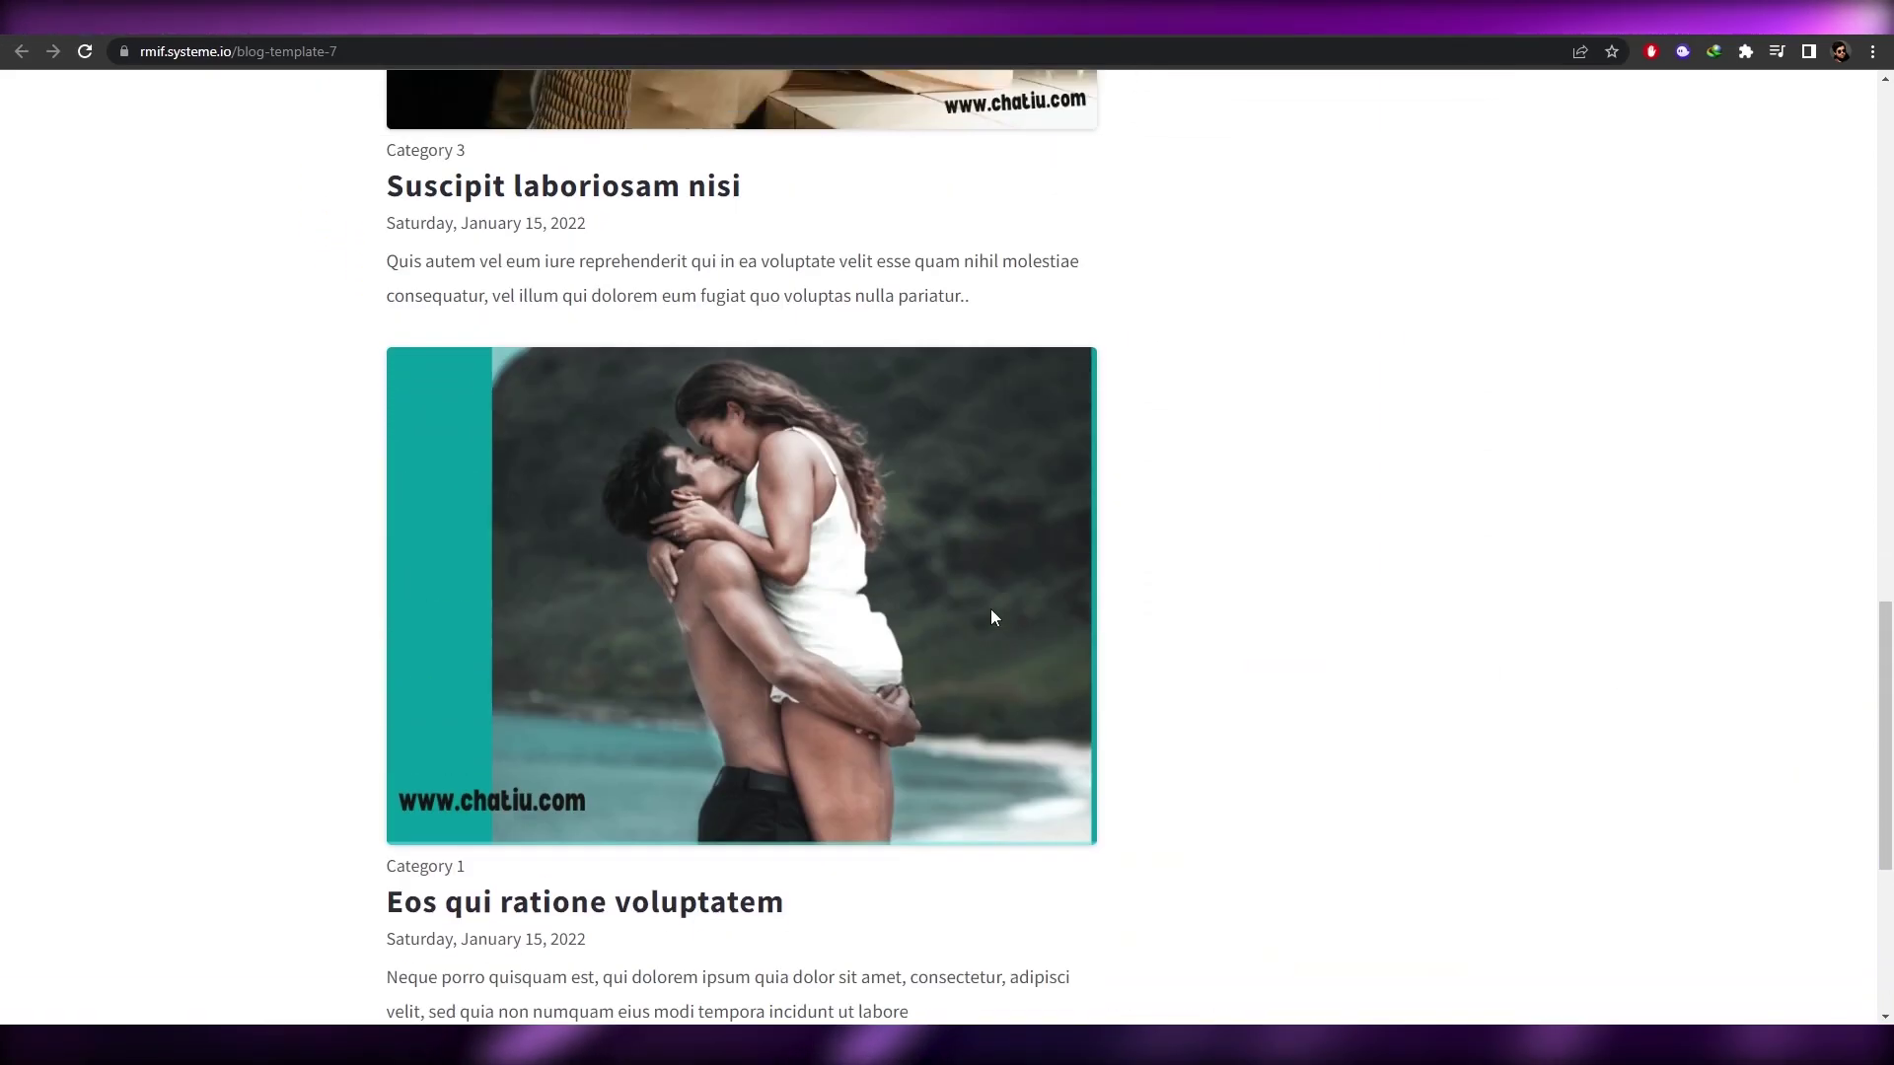
pyautogui.scroll(10, 991, 617)
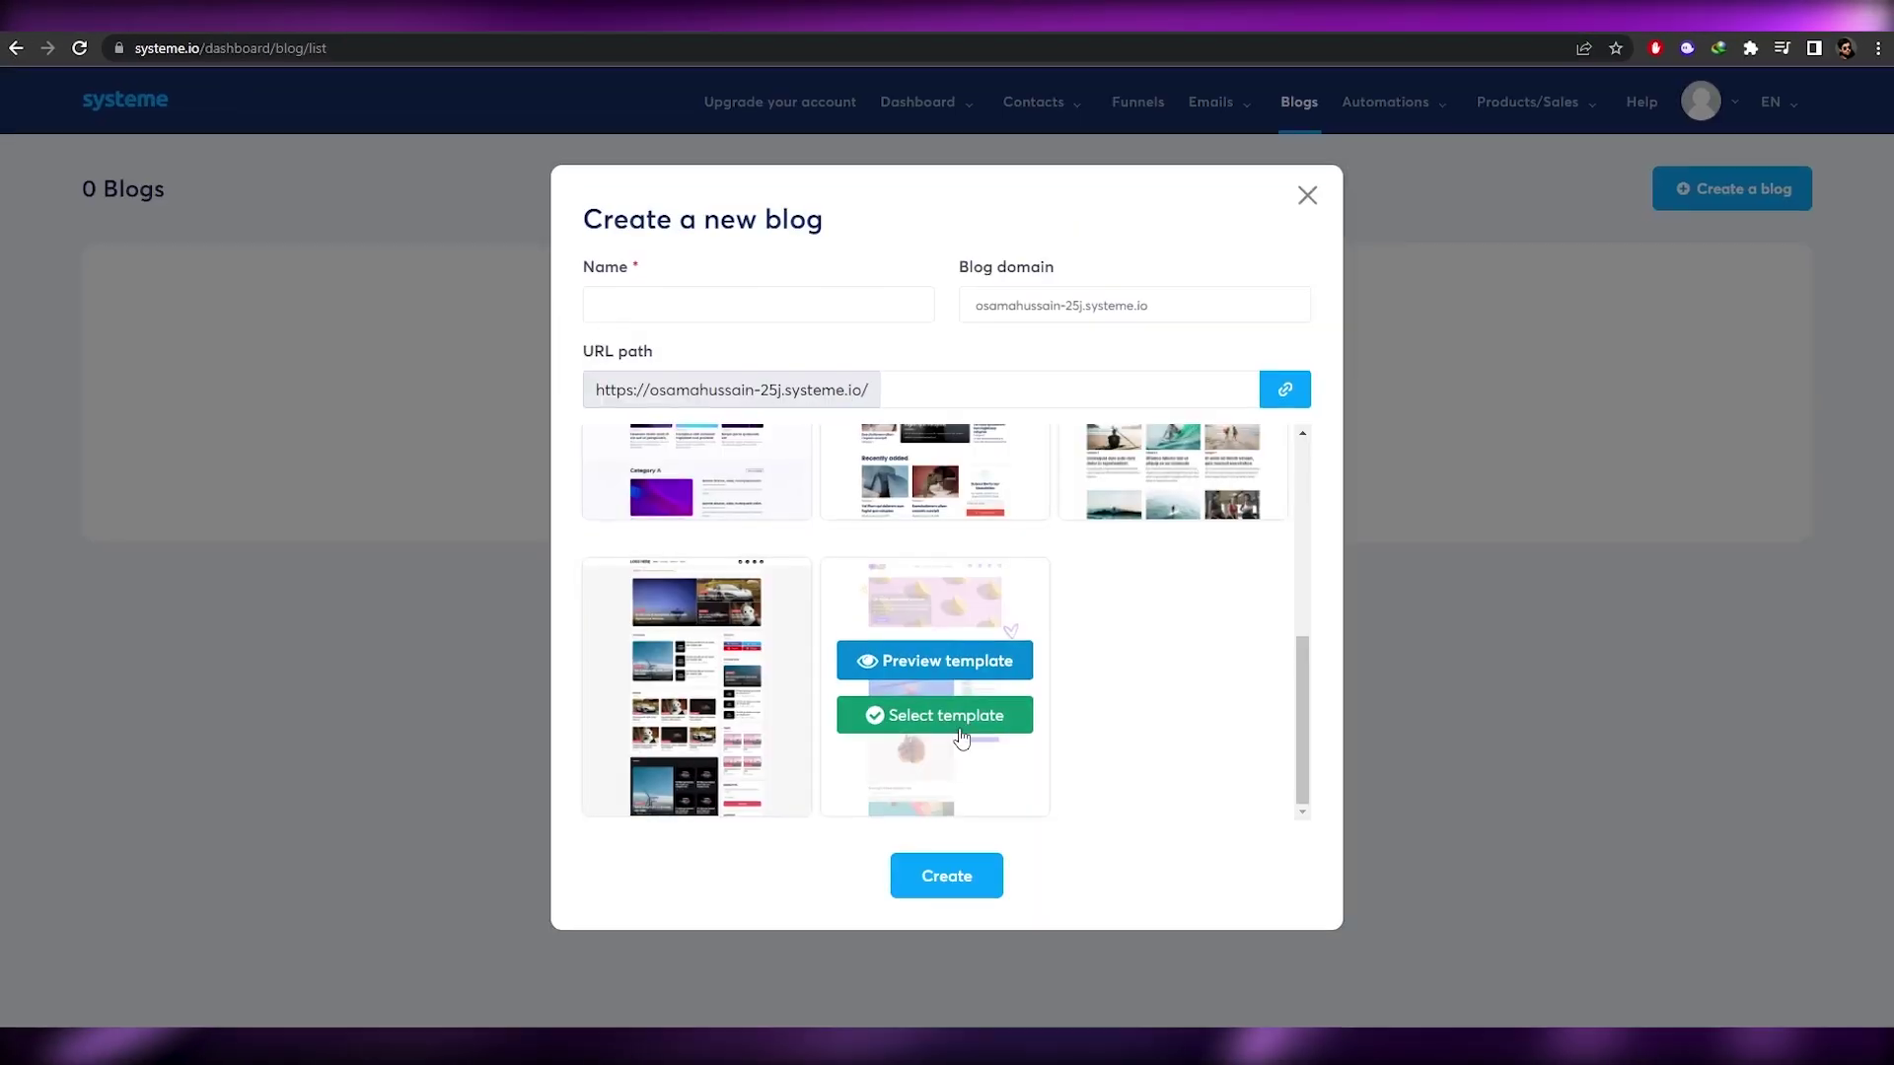
# Step: Pick the pastel template and create the blog with the name Demos
pyautogui.click(961, 738)
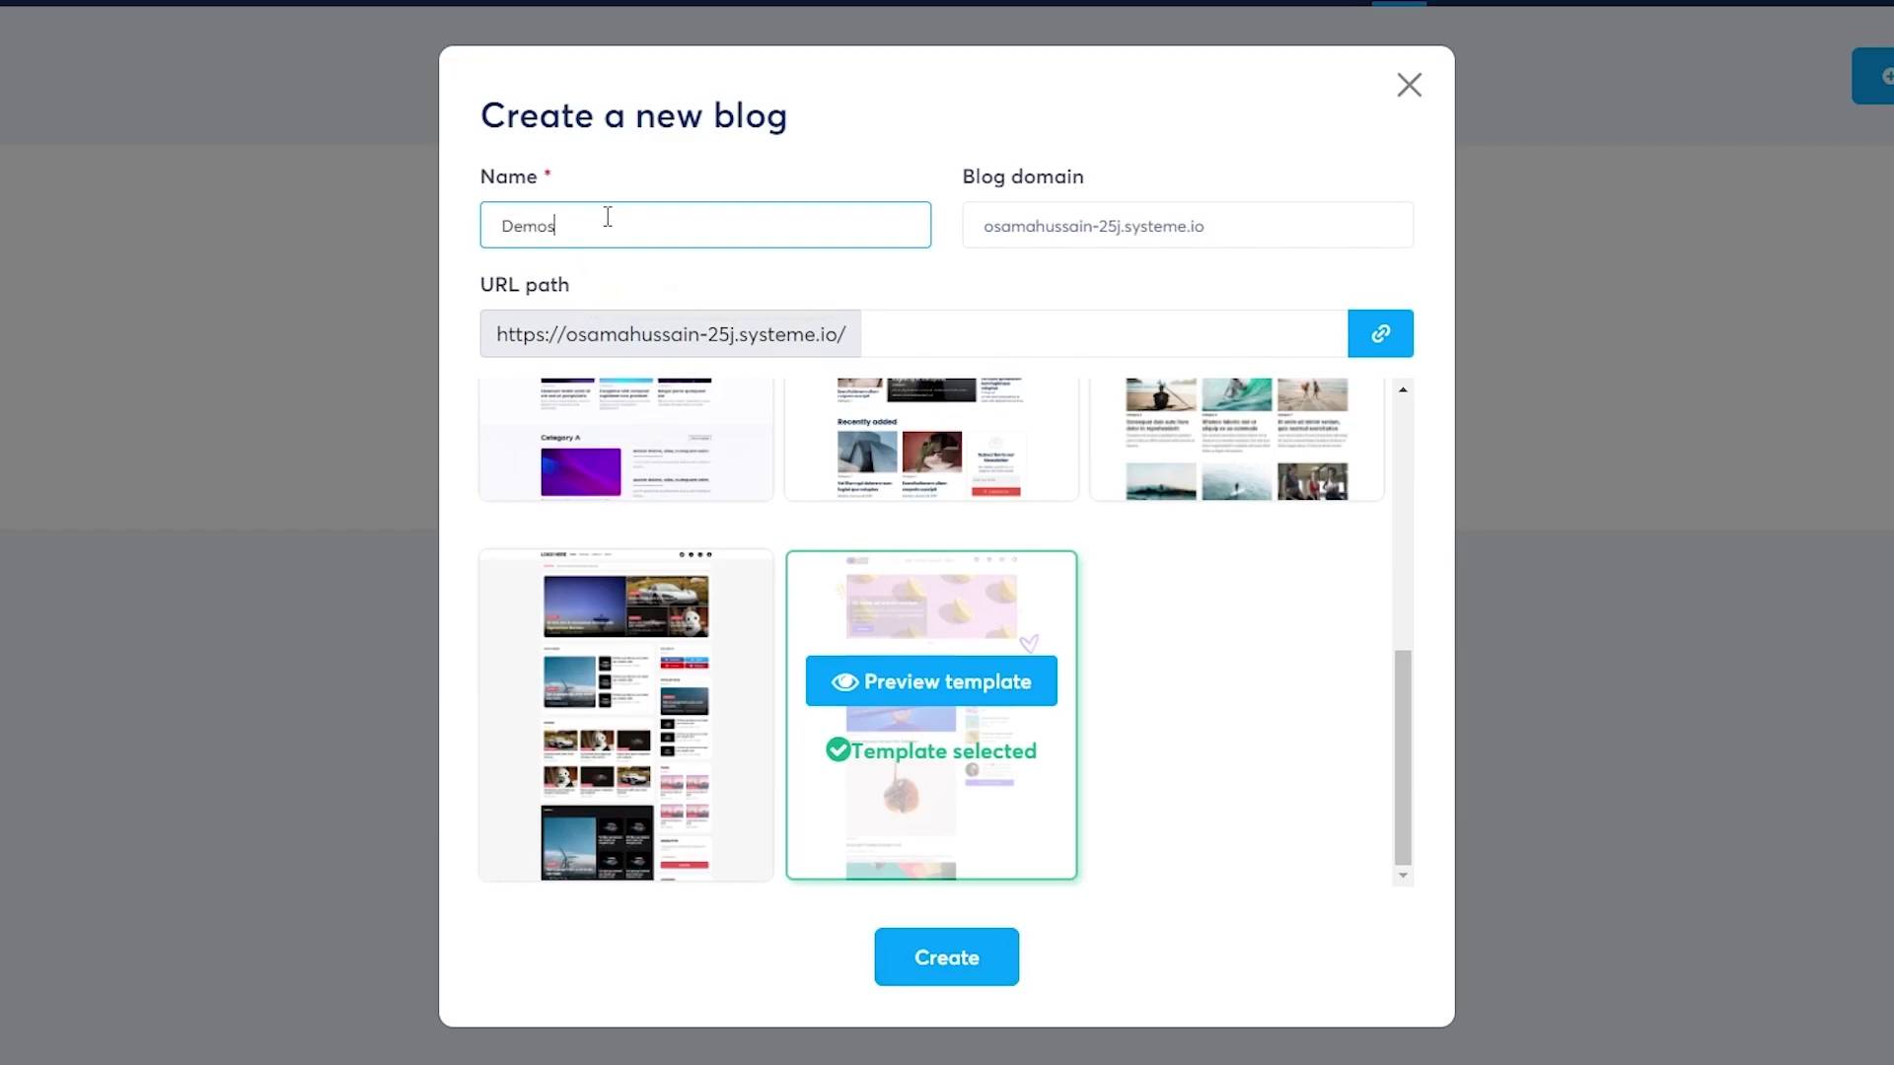
pyautogui.click(976, 961)
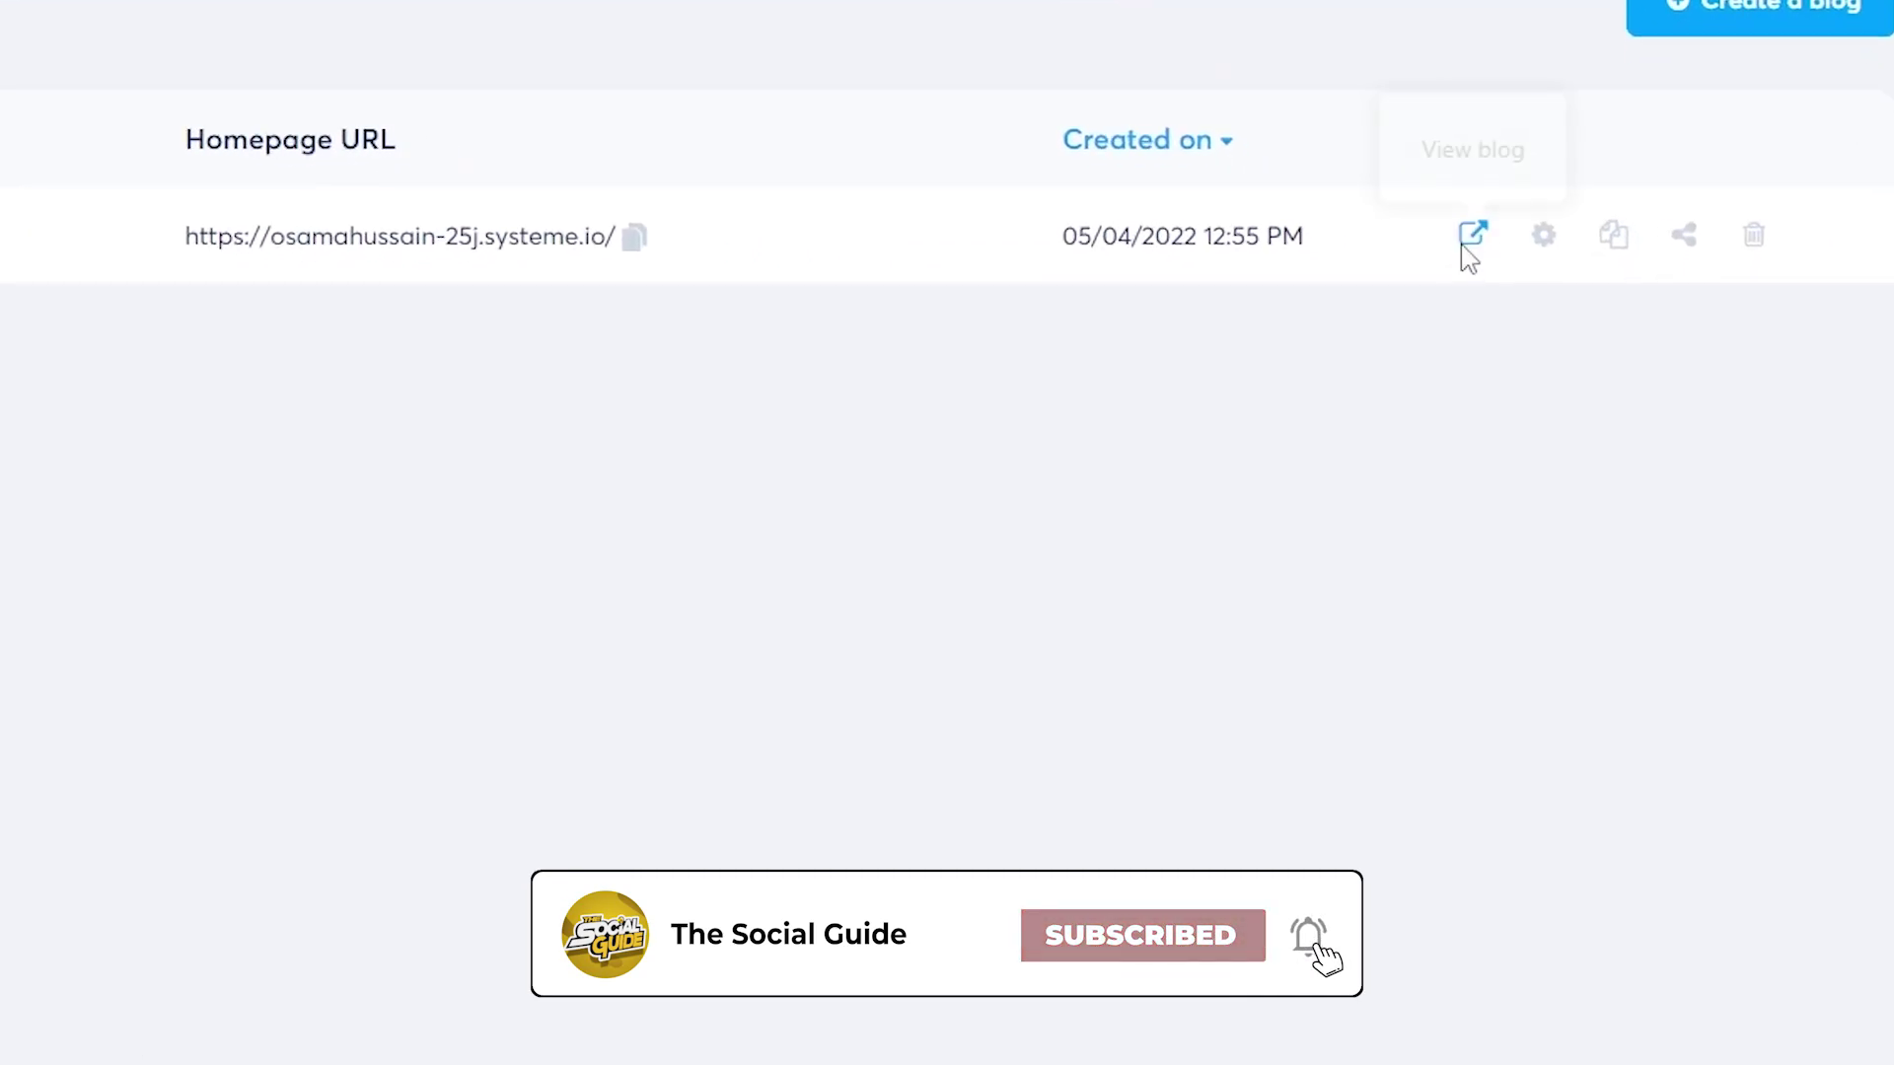
pyautogui.click(1473, 234)
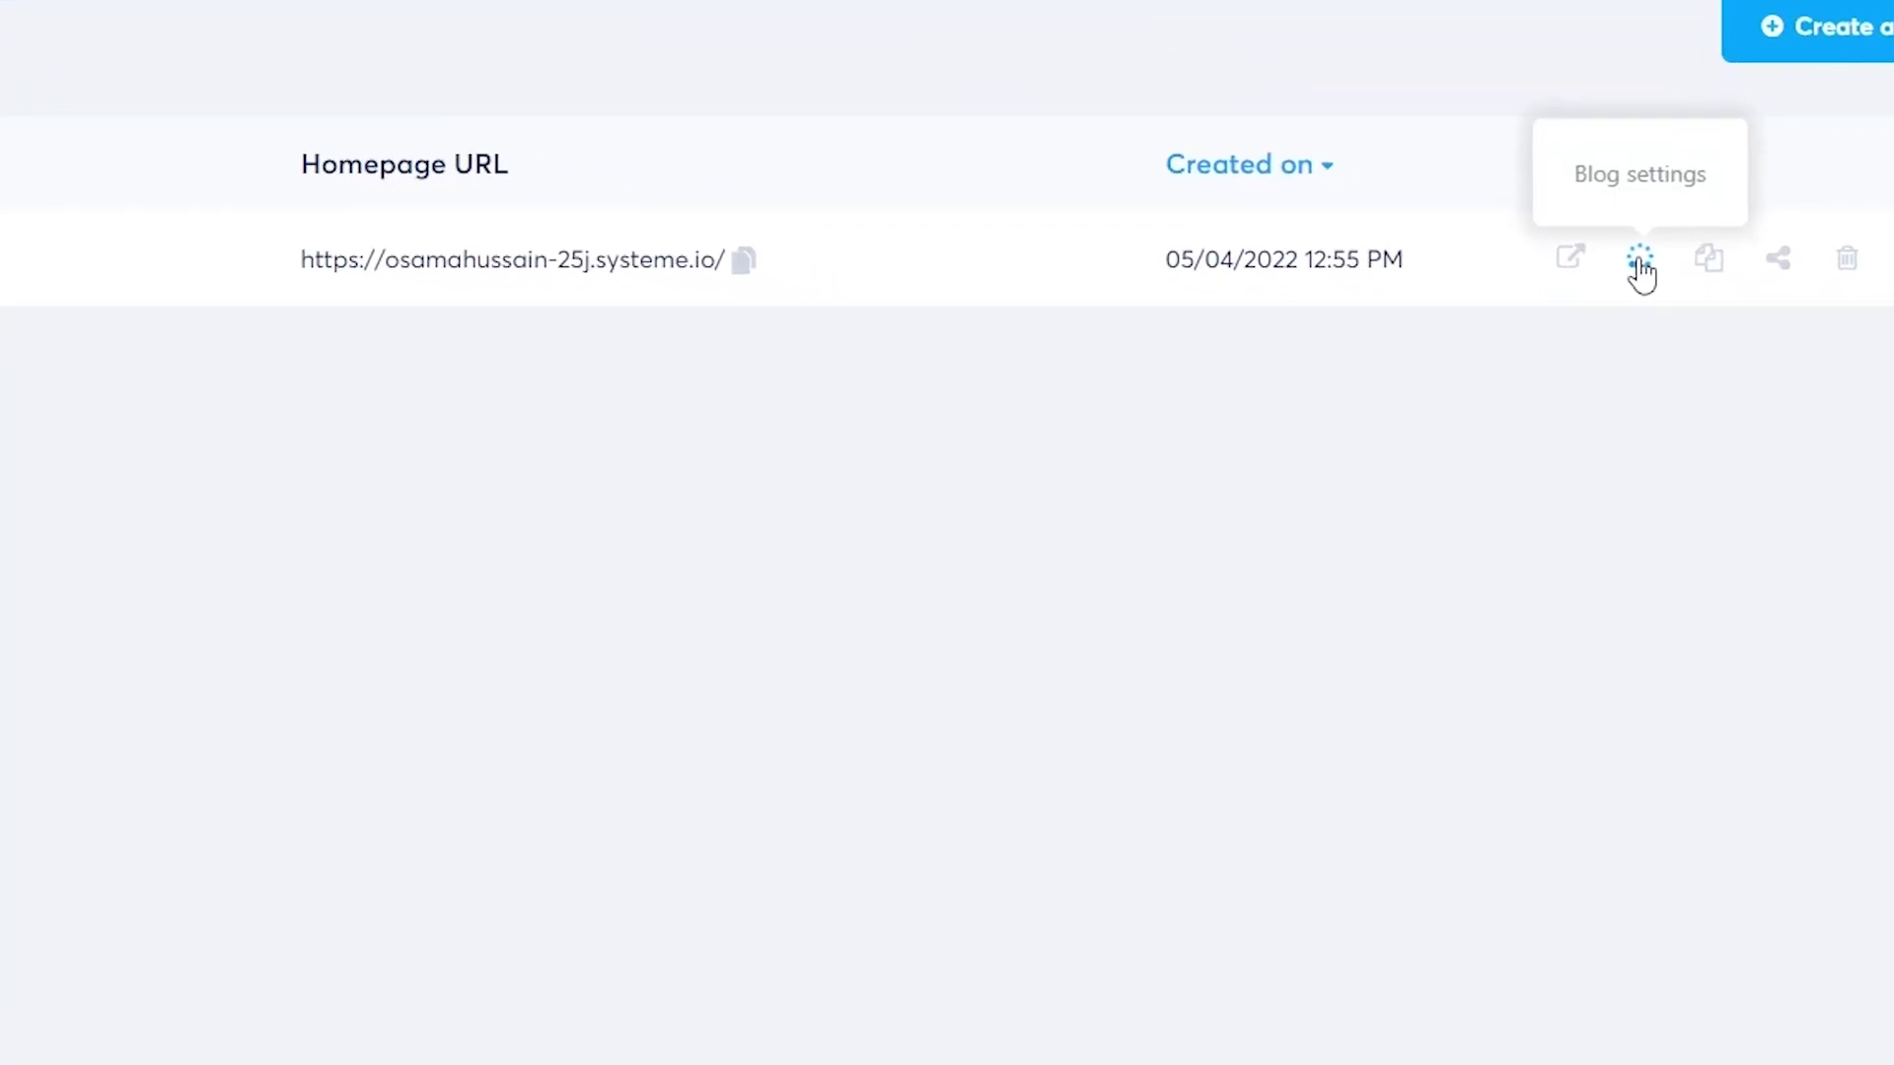
pyautogui.click(1639, 262)
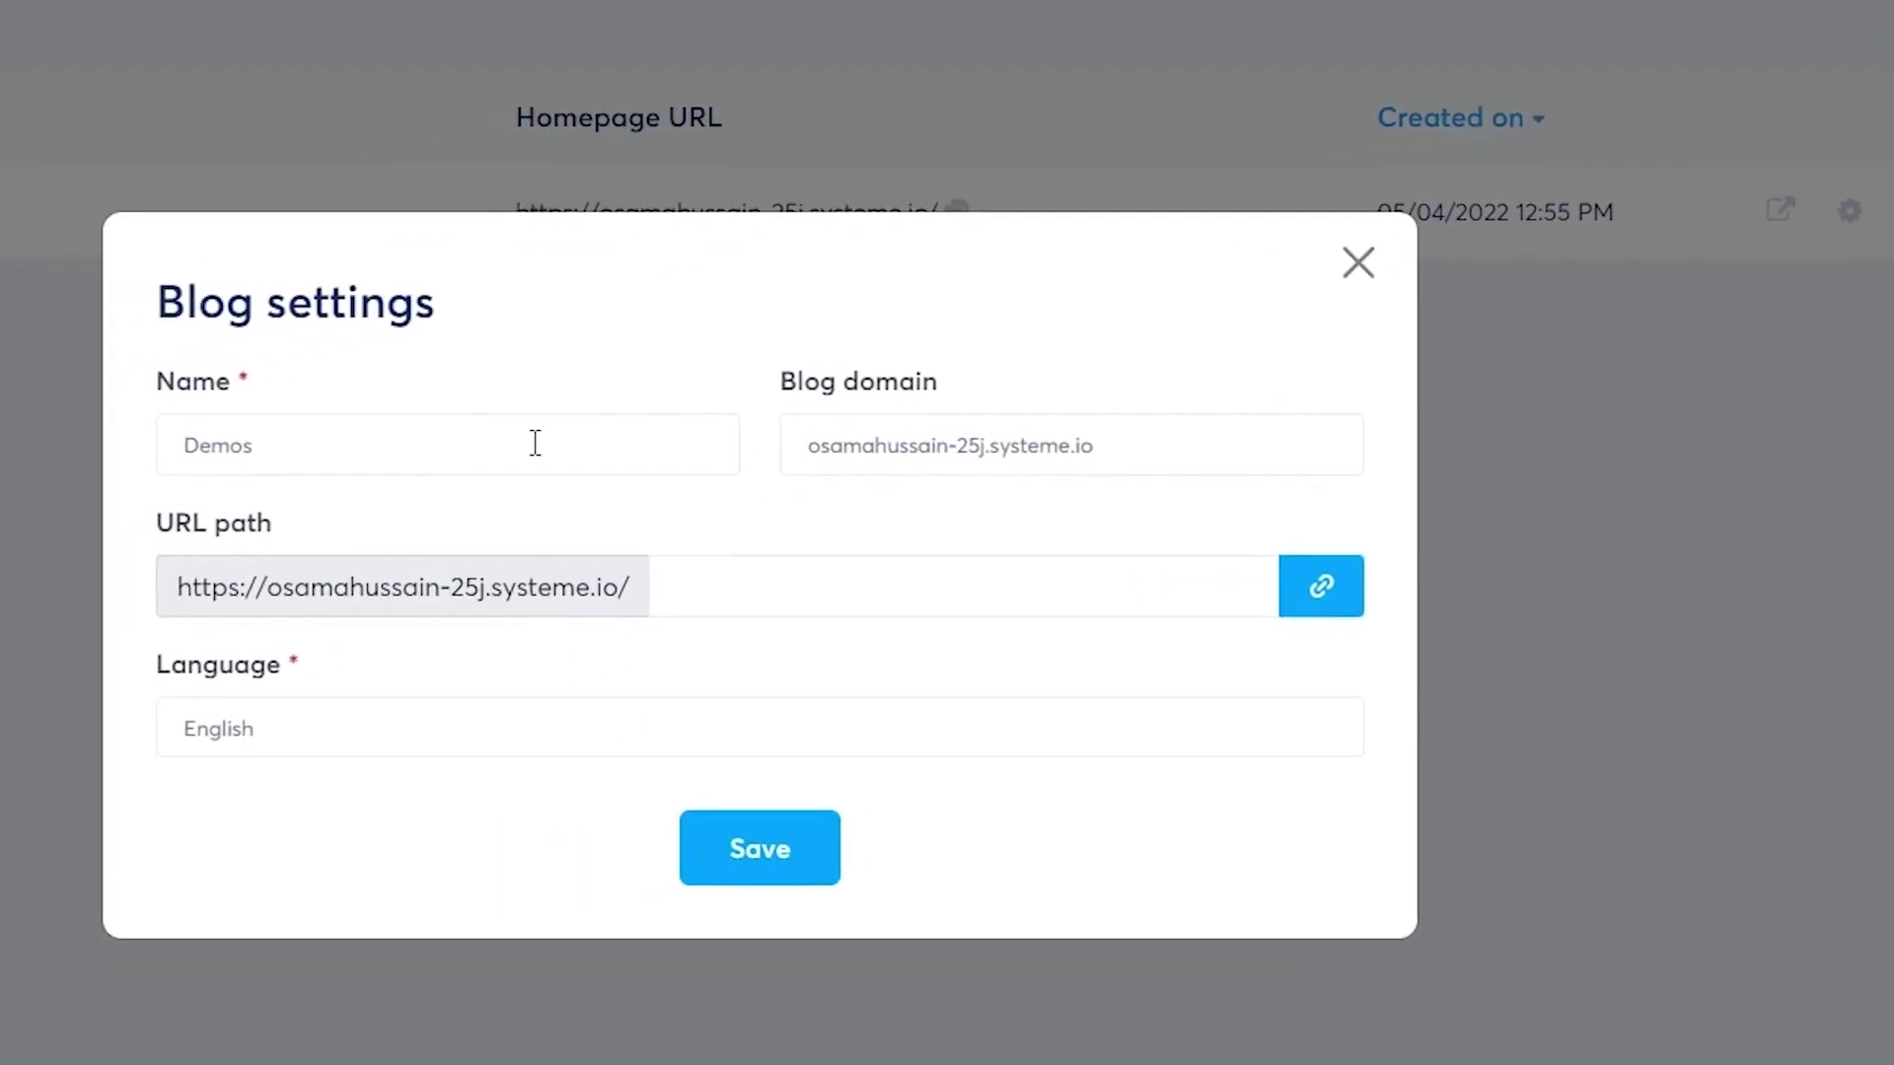
pyautogui.click(1358, 262)
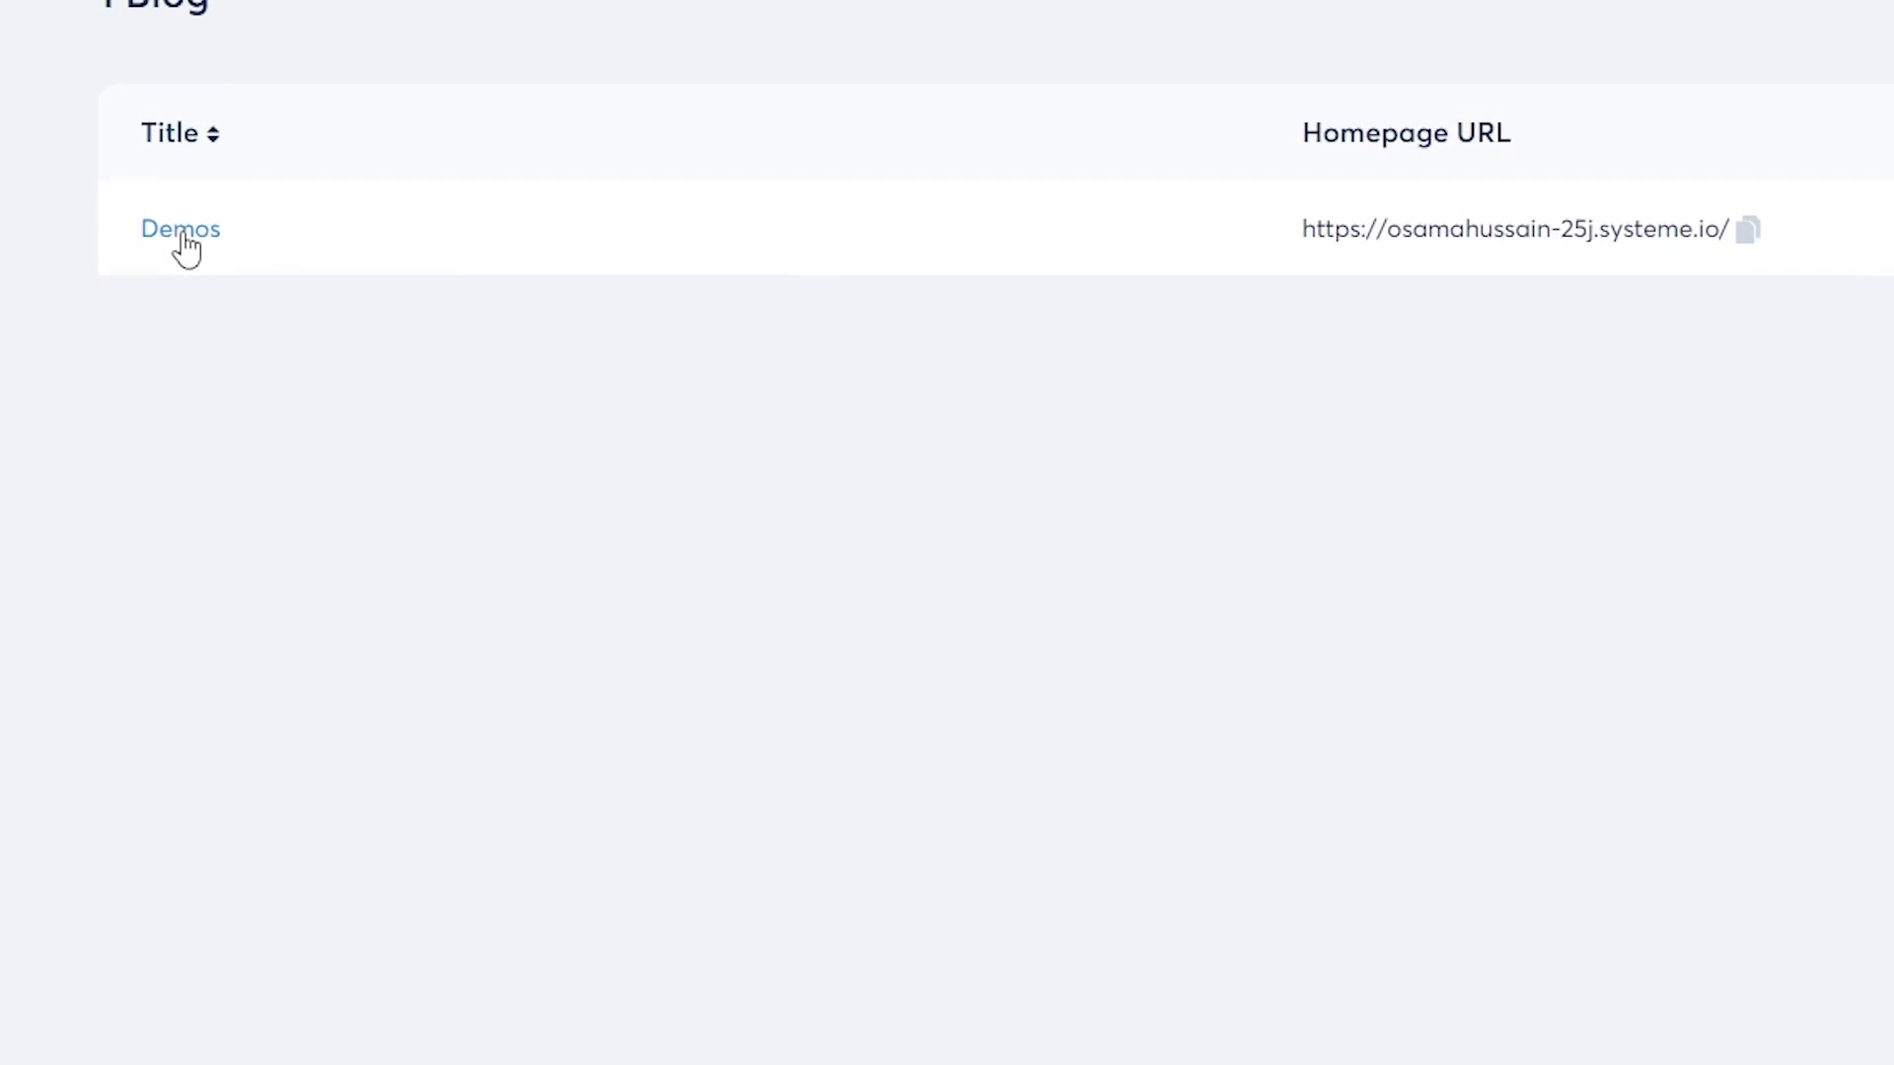
# Step: Open the Demos blog and list its pages: Home page, About, Contact and Post list page
pyautogui.click(185, 232)
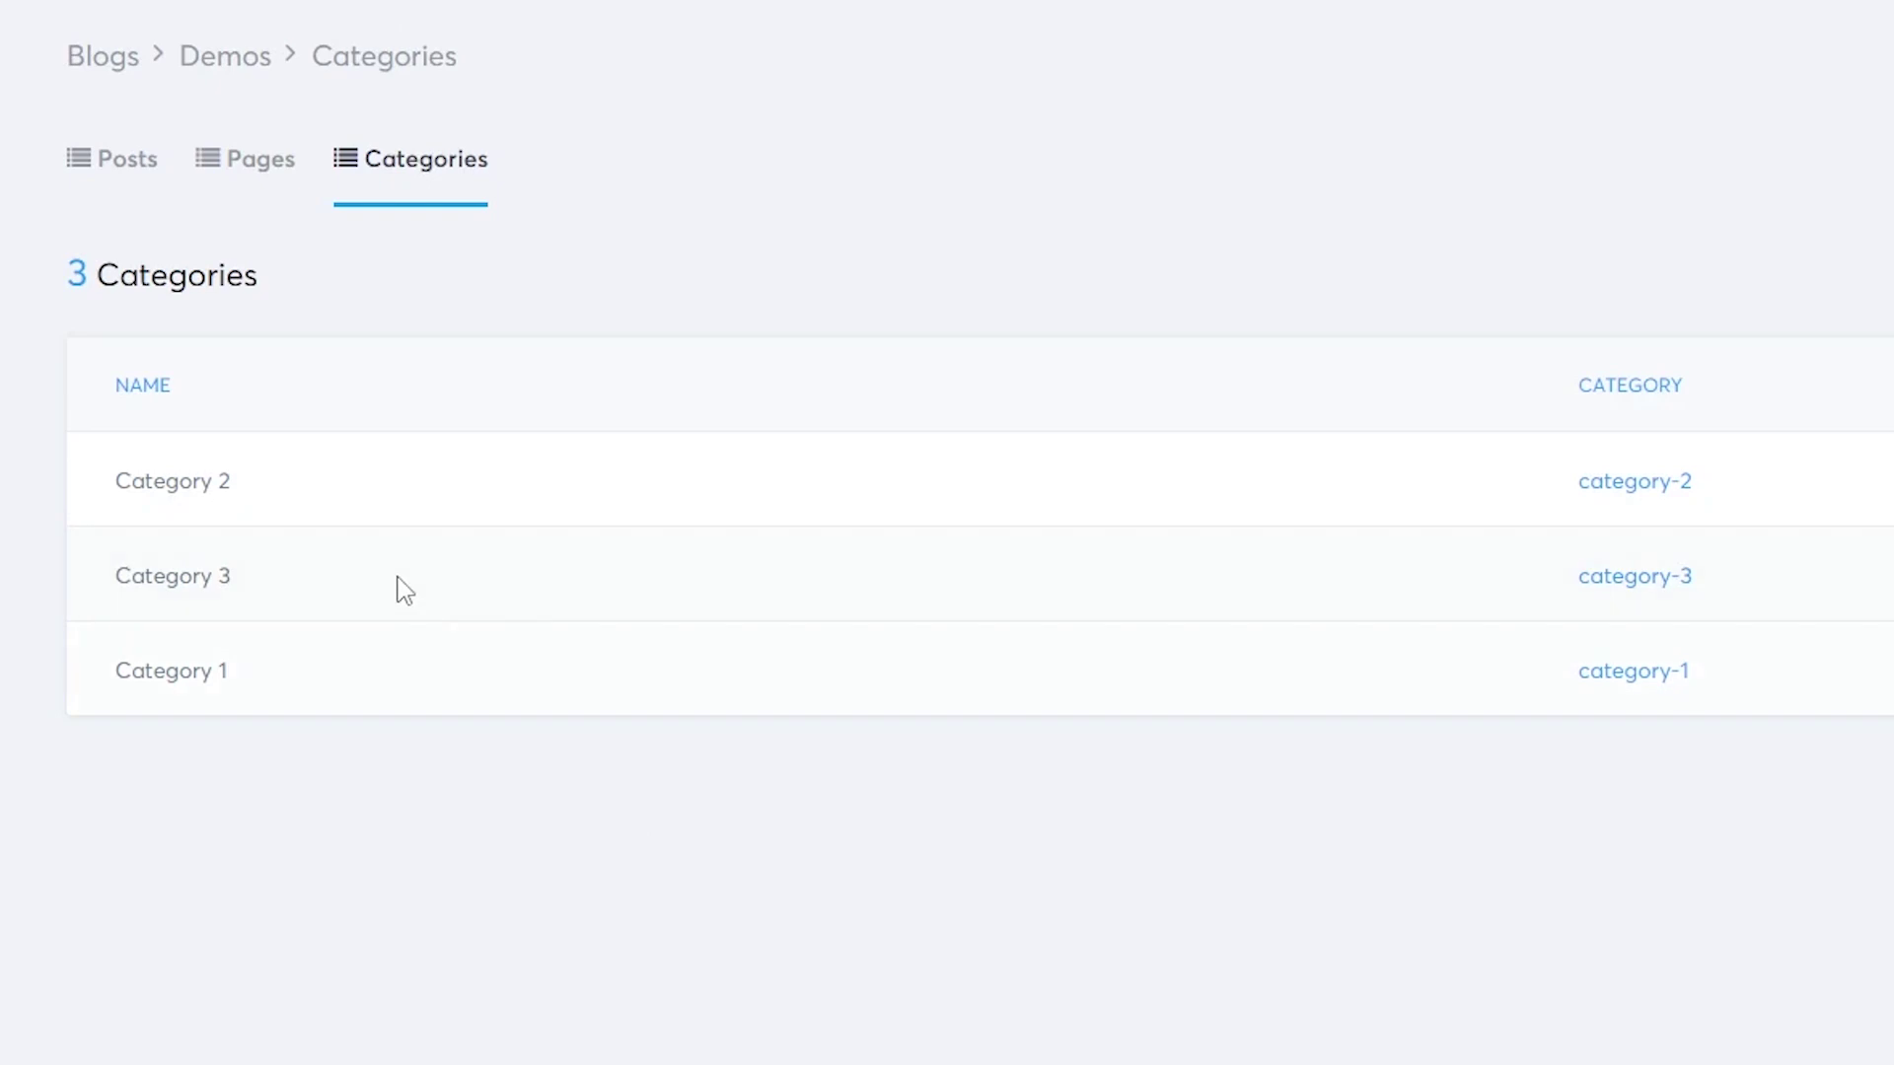
pyautogui.click(201, 170)
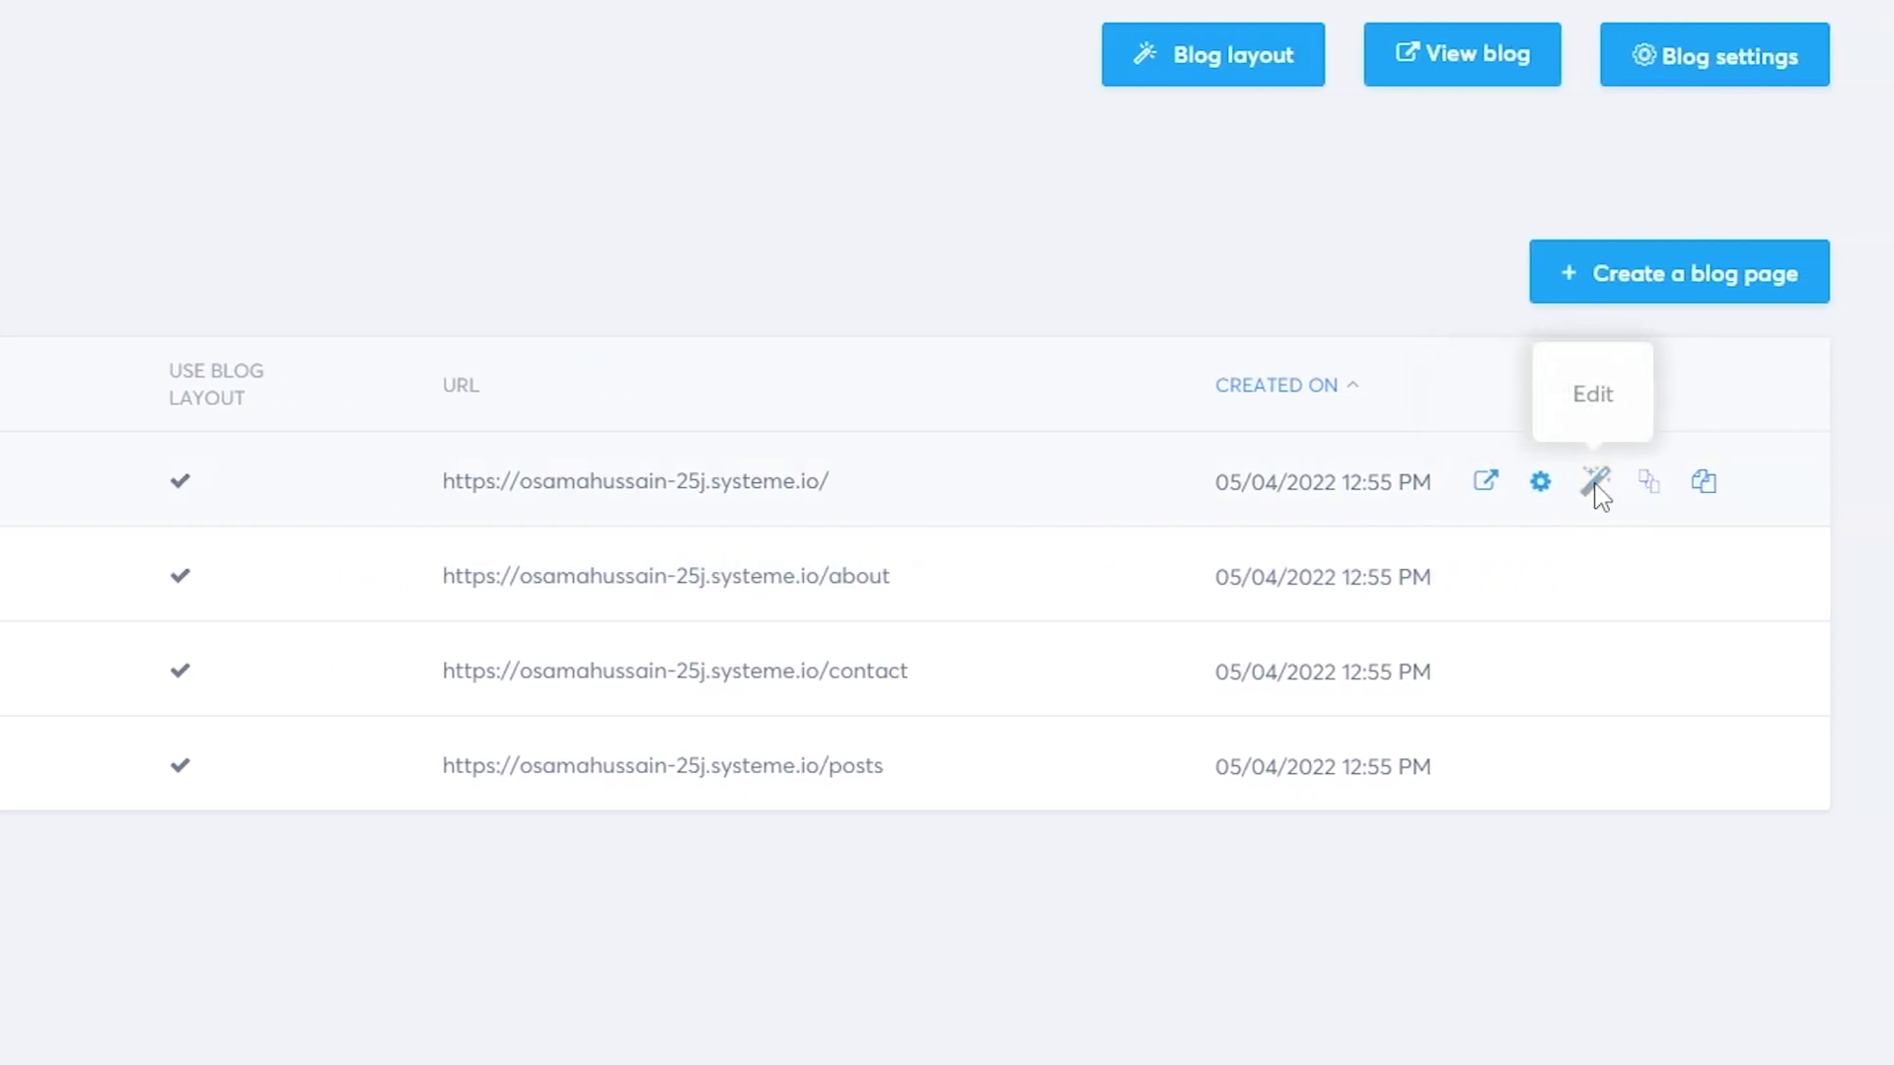
# Step: Open the Demos home page in the page editor and scroll through its layout
pyautogui.click(1595, 482)
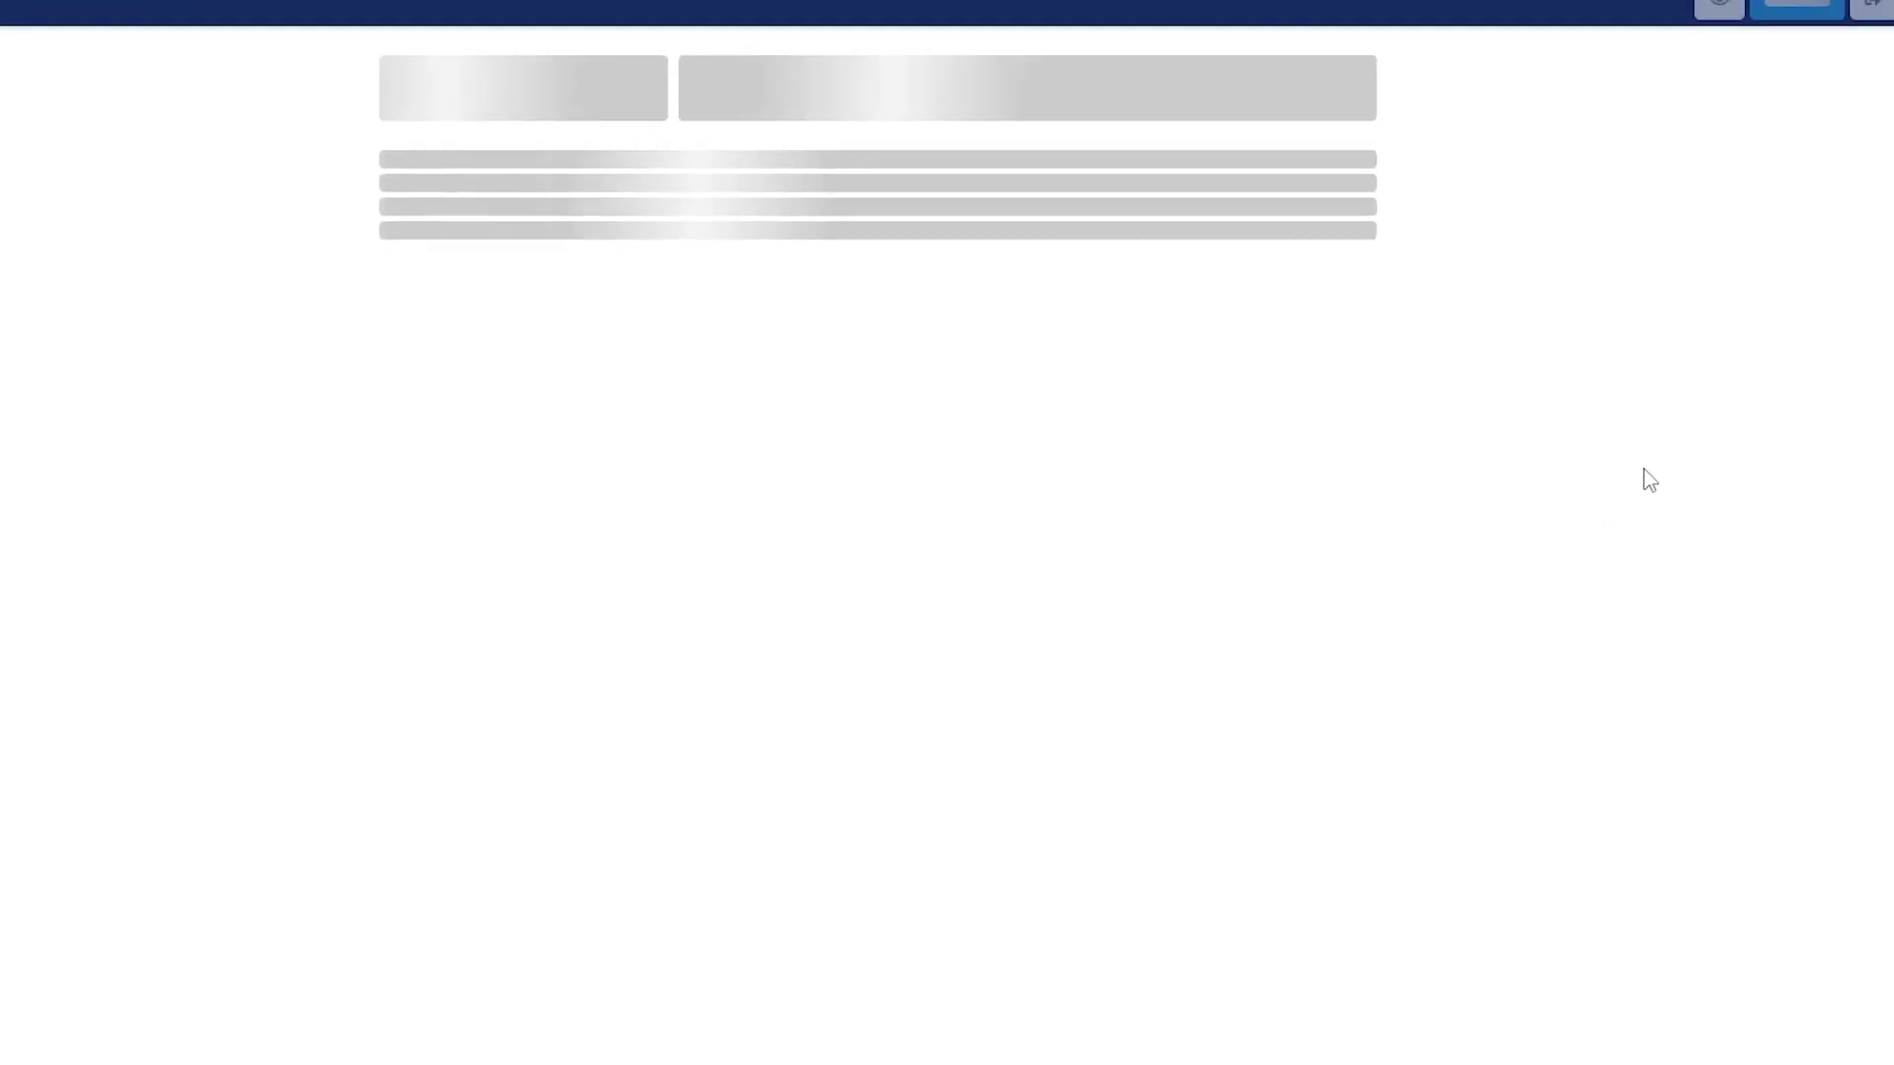
pyautogui.scroll(-20, 1082, 511)
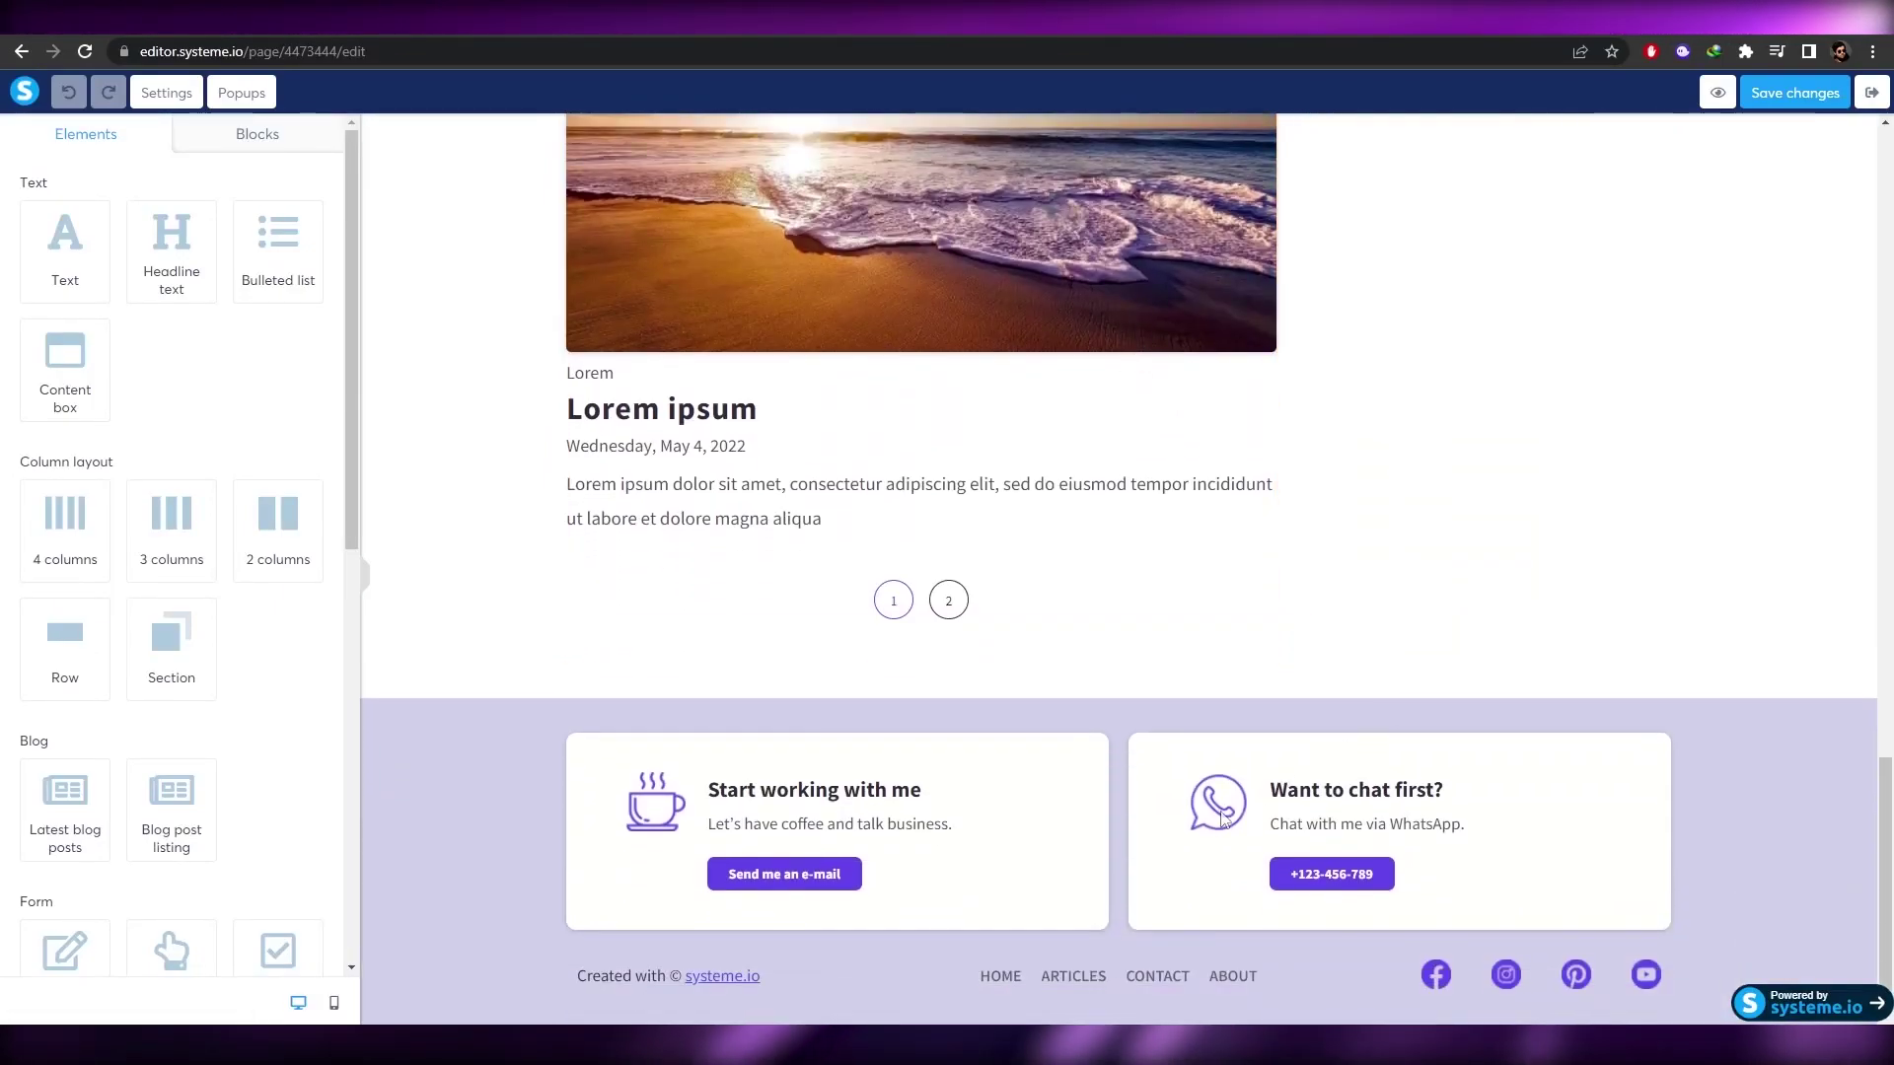
pyautogui.scroll(15, 1021, 838)
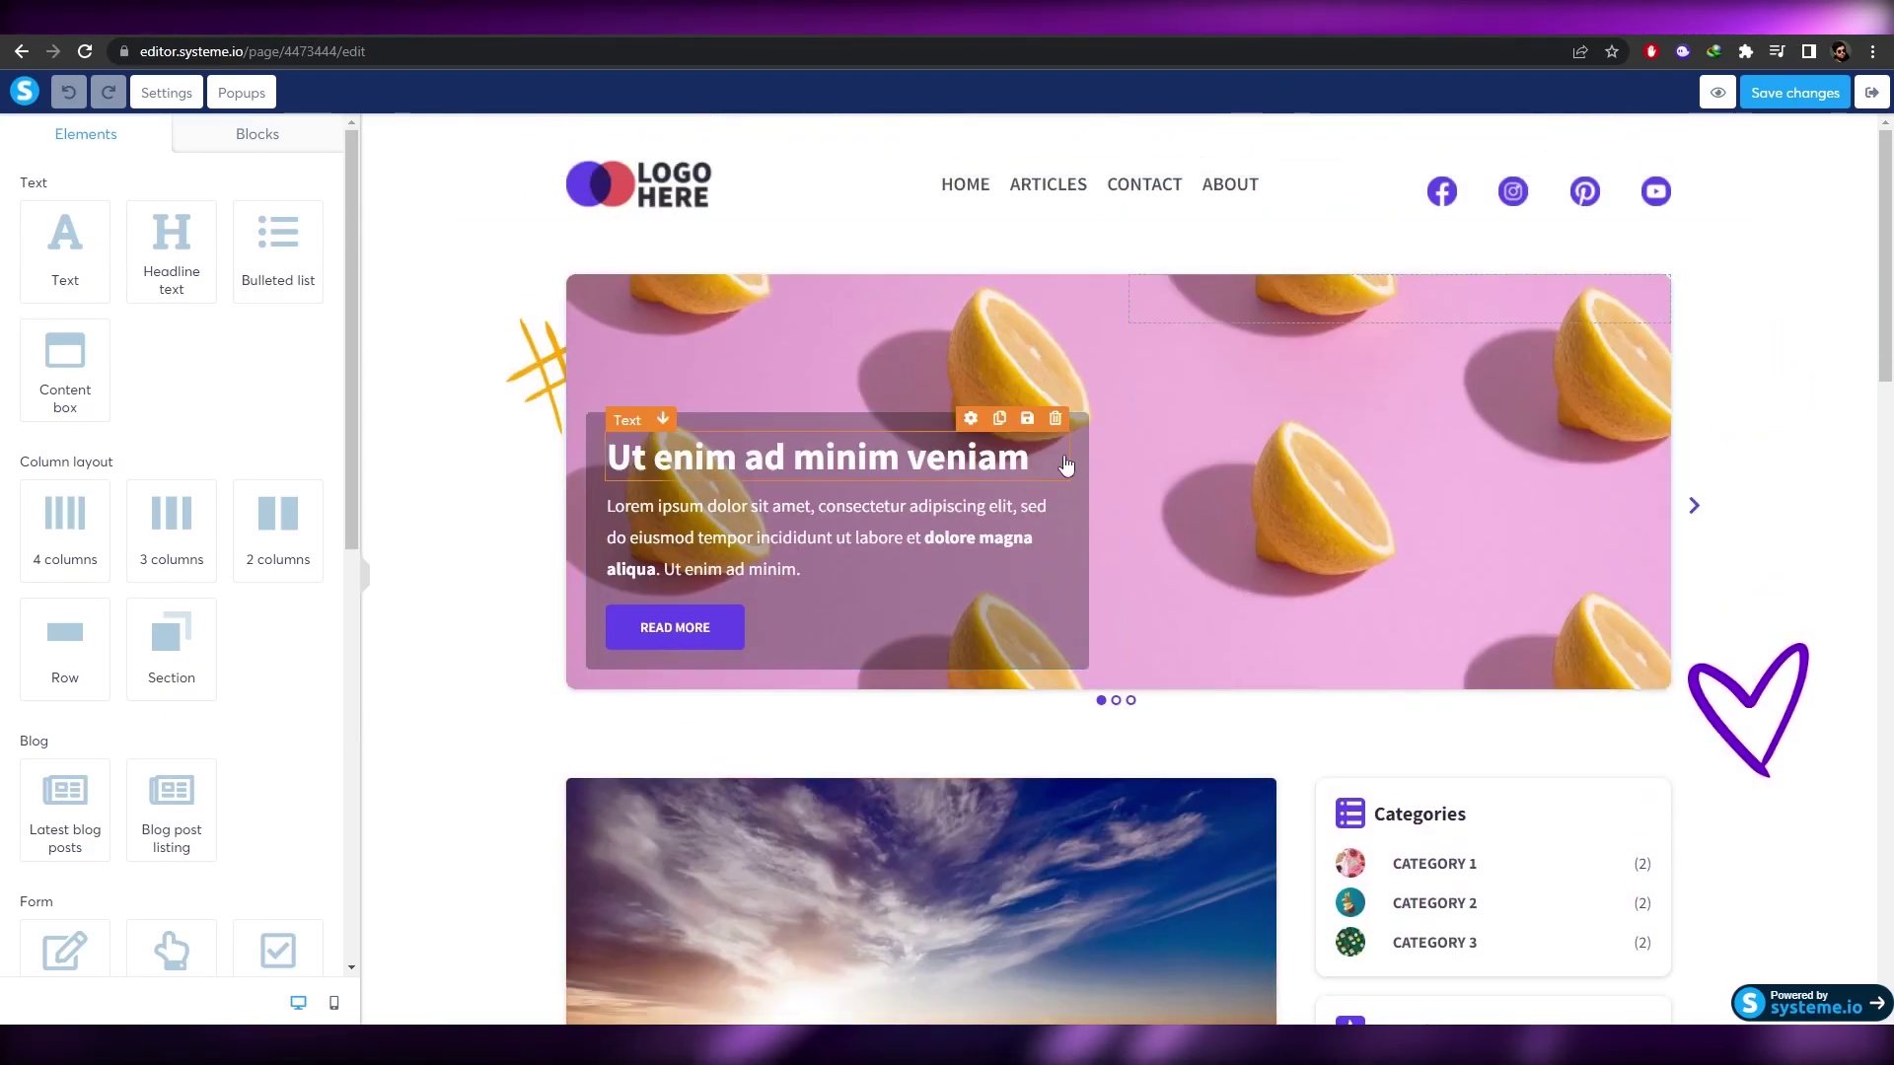
pyautogui.scroll(-5, 1209, 448)
pyautogui.scroll(3, 1421, 617)
pyautogui.scroll(-4, 1466, 395)
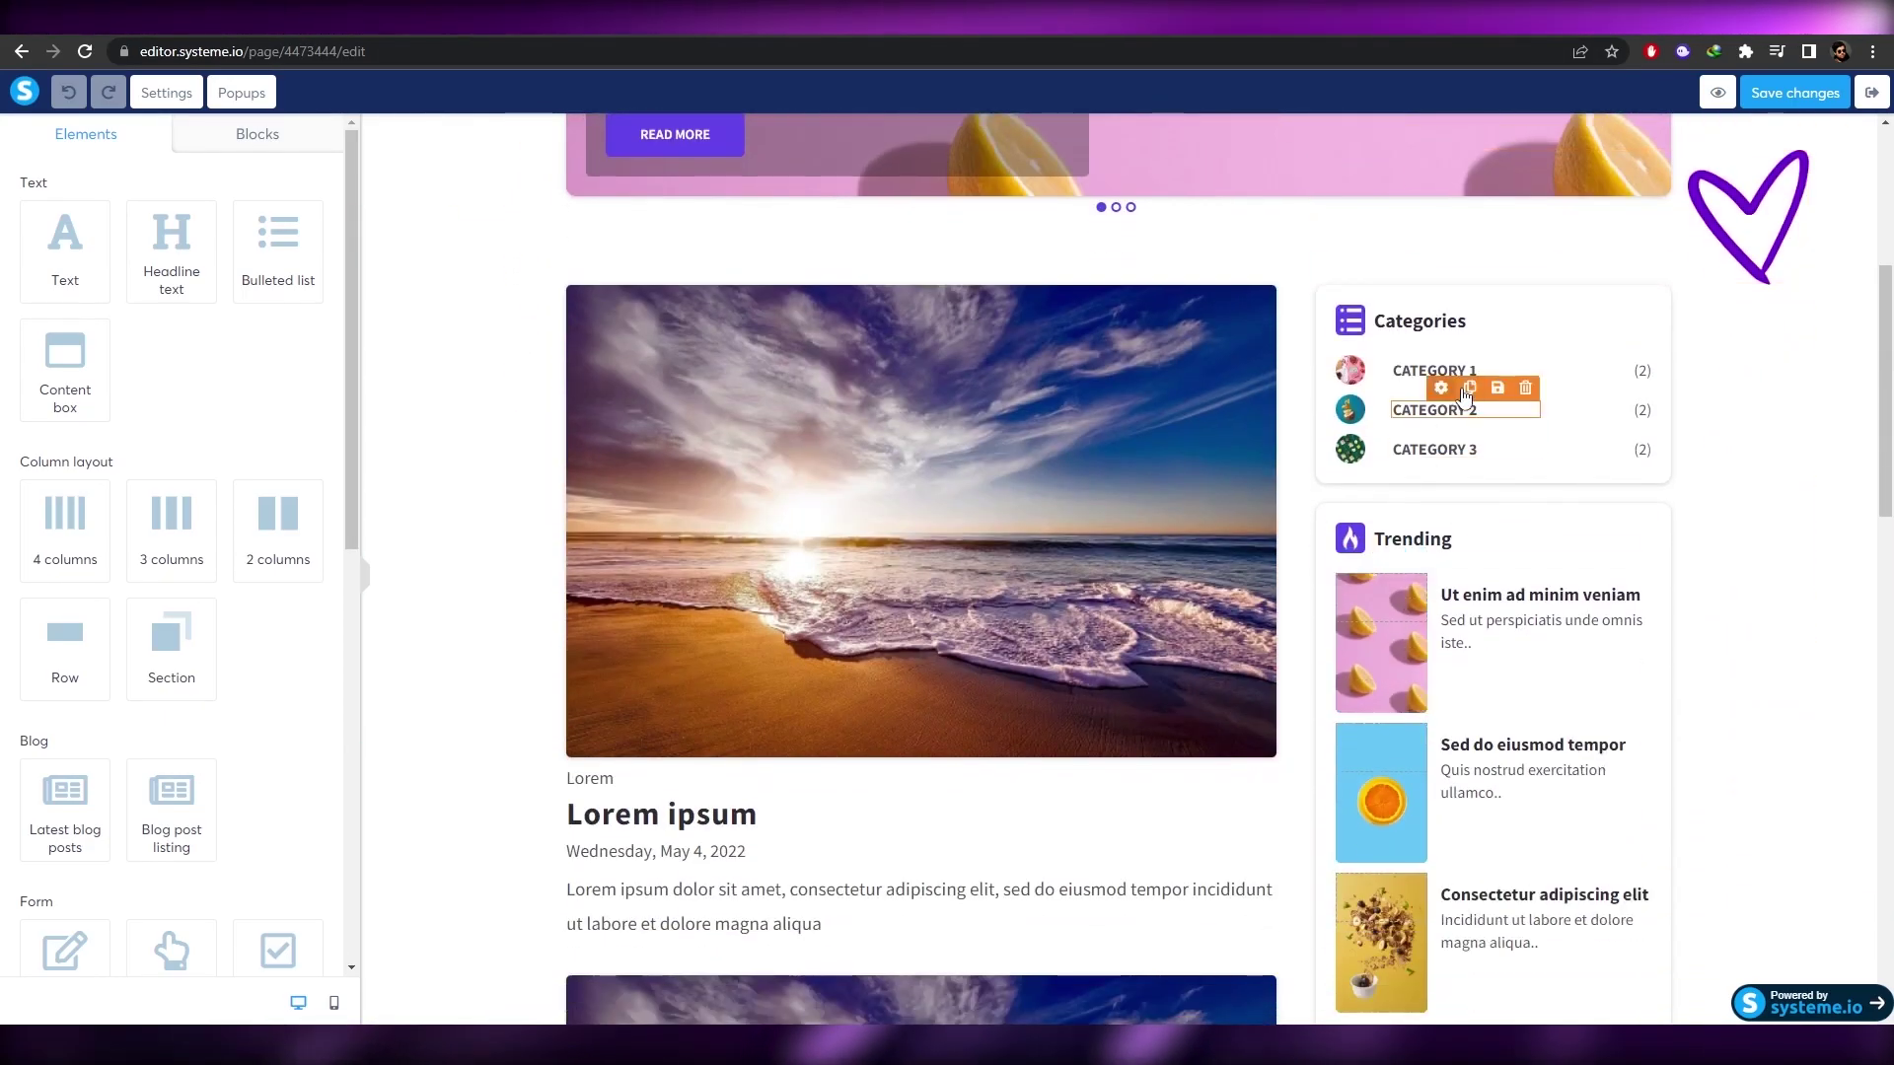
# Step: Delete the Categories widget, the blog post listing, and the Trending and About me widgets
pyautogui.click(1568, 318)
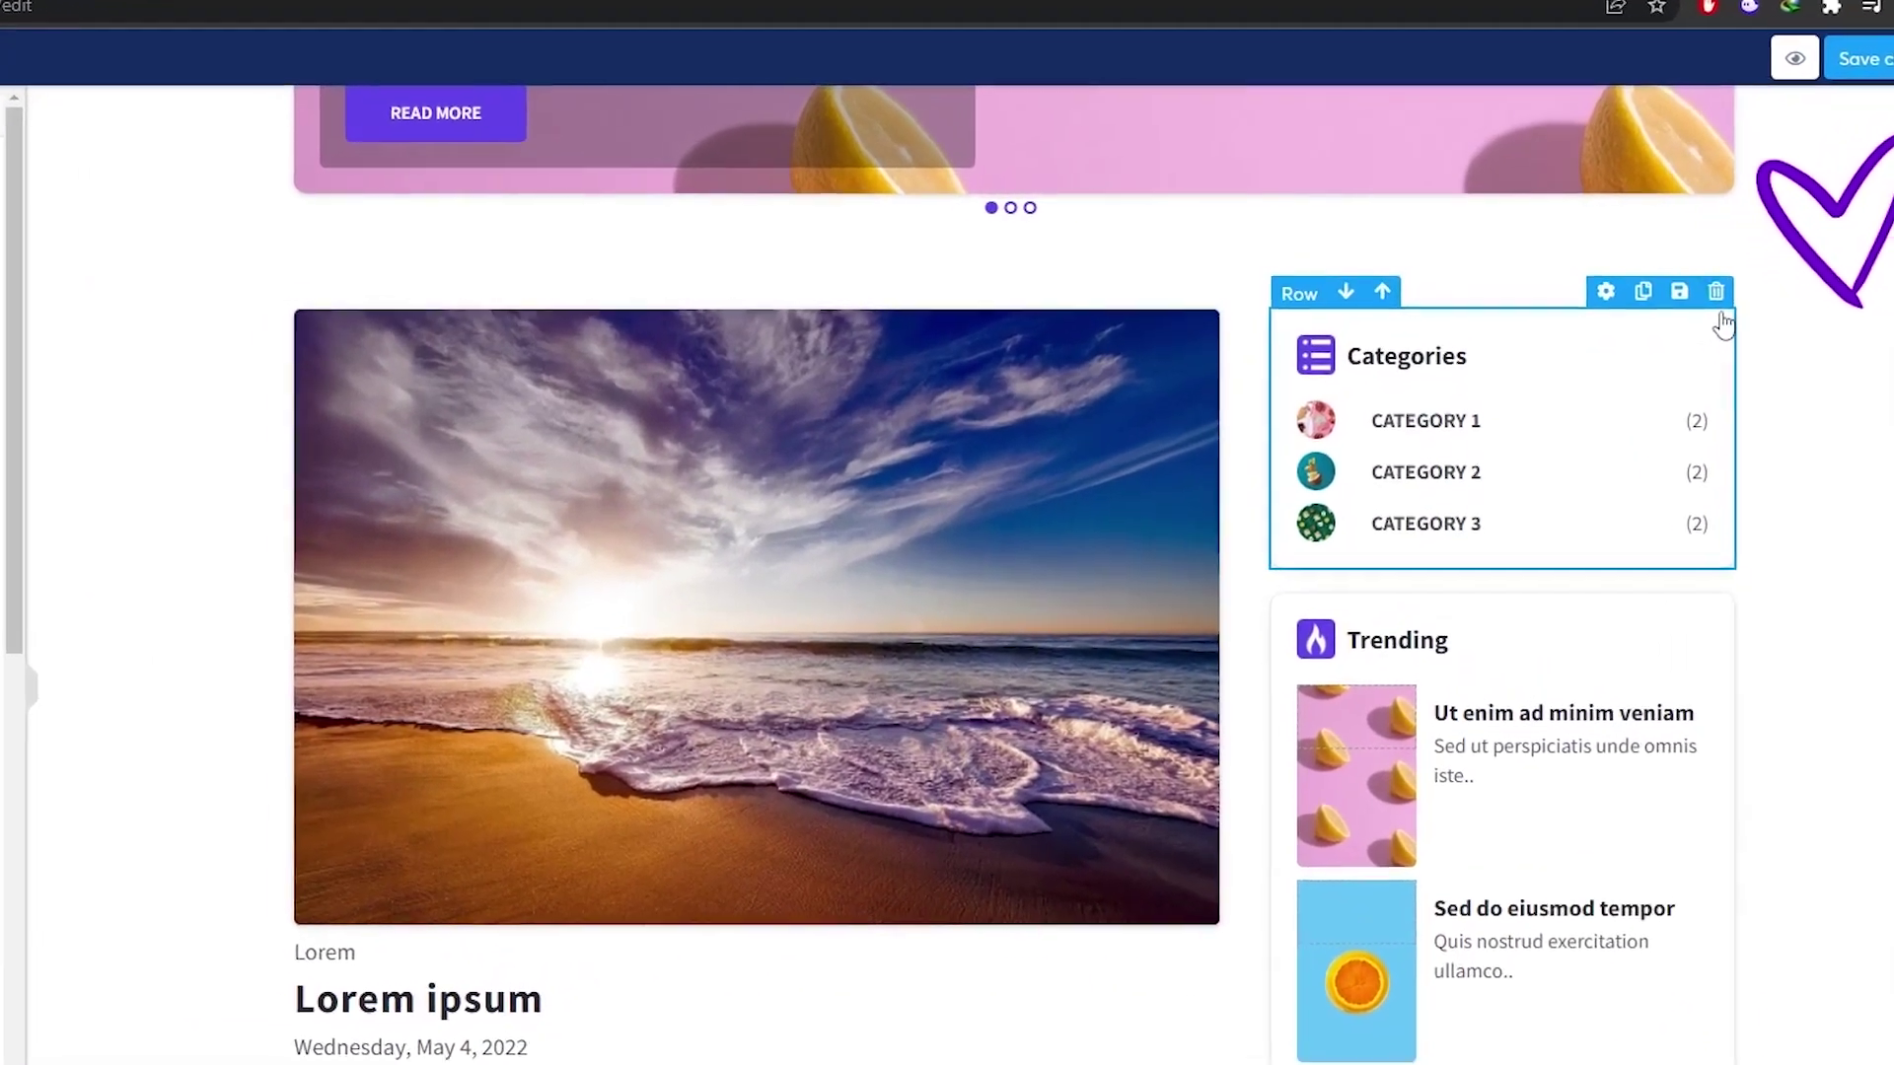
pyautogui.click(1683, 283)
pyautogui.click(977, 156)
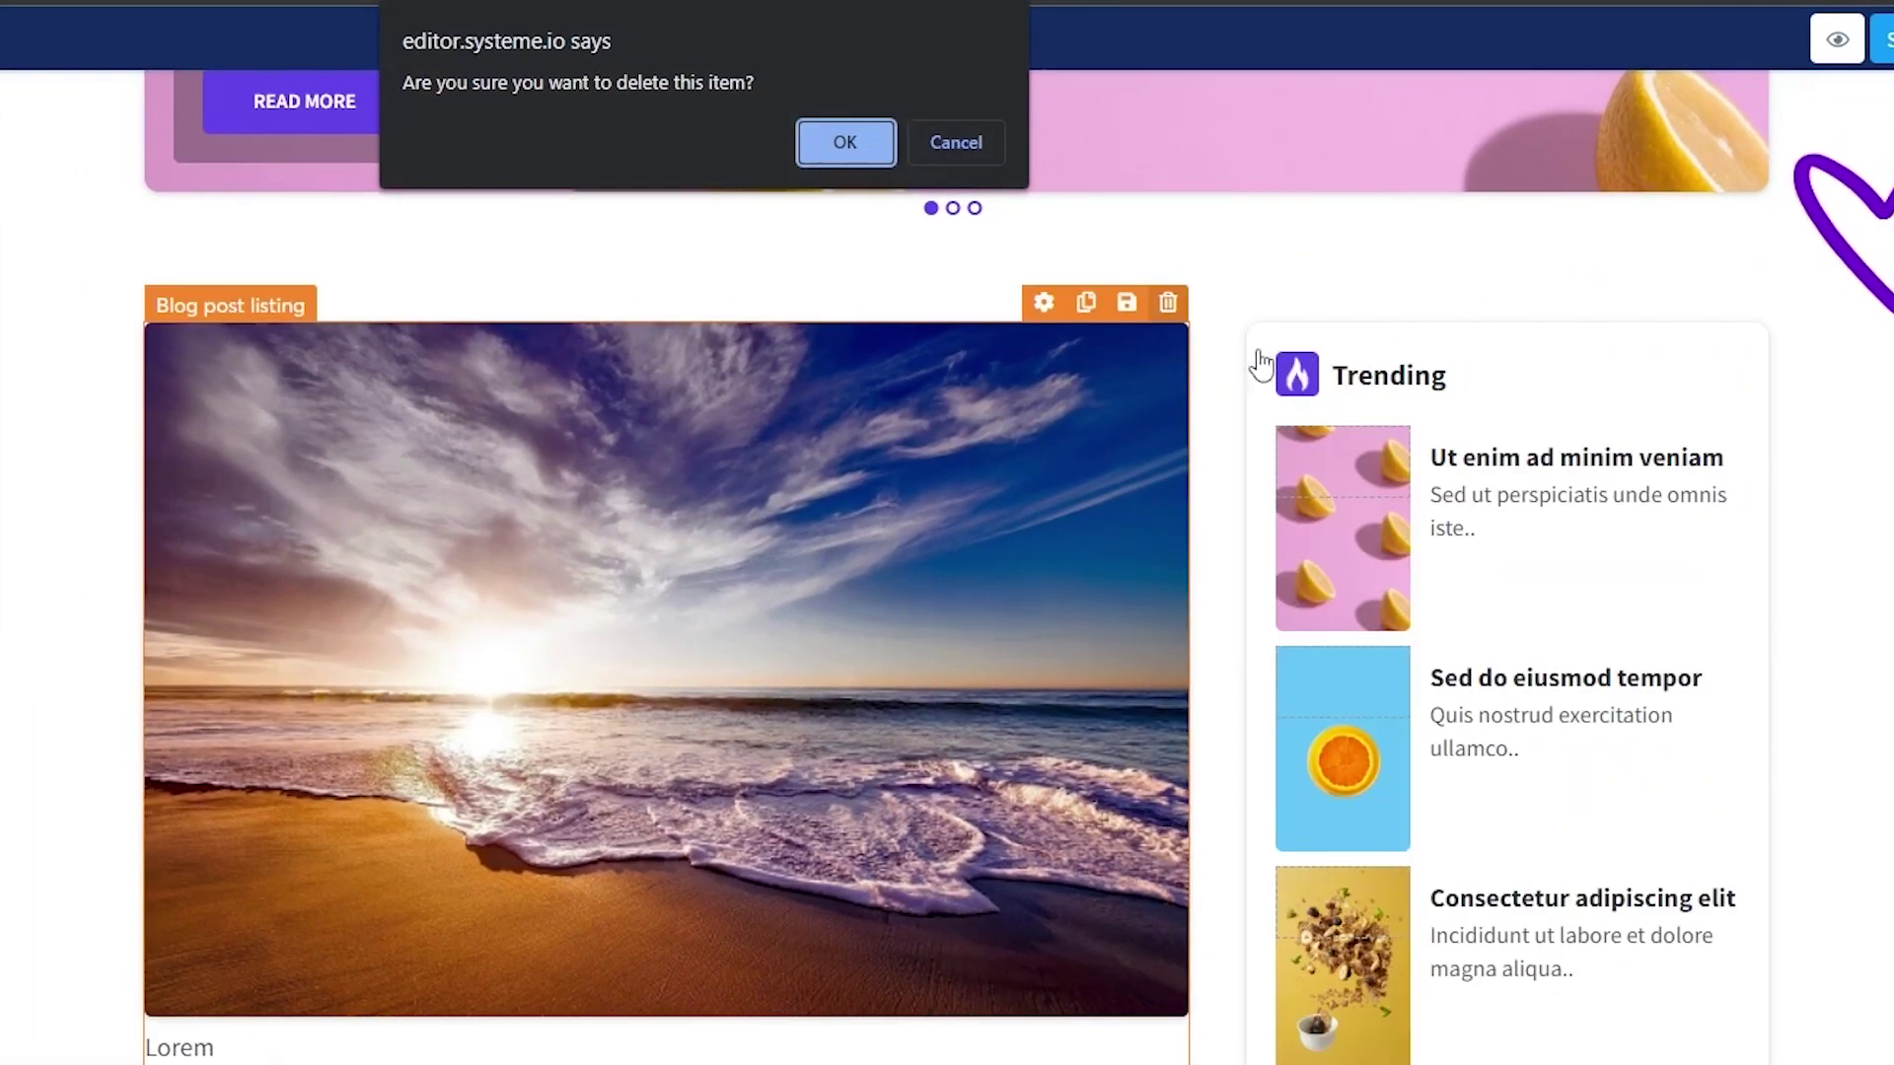
pyautogui.click(846, 140)
pyautogui.click(1747, 303)
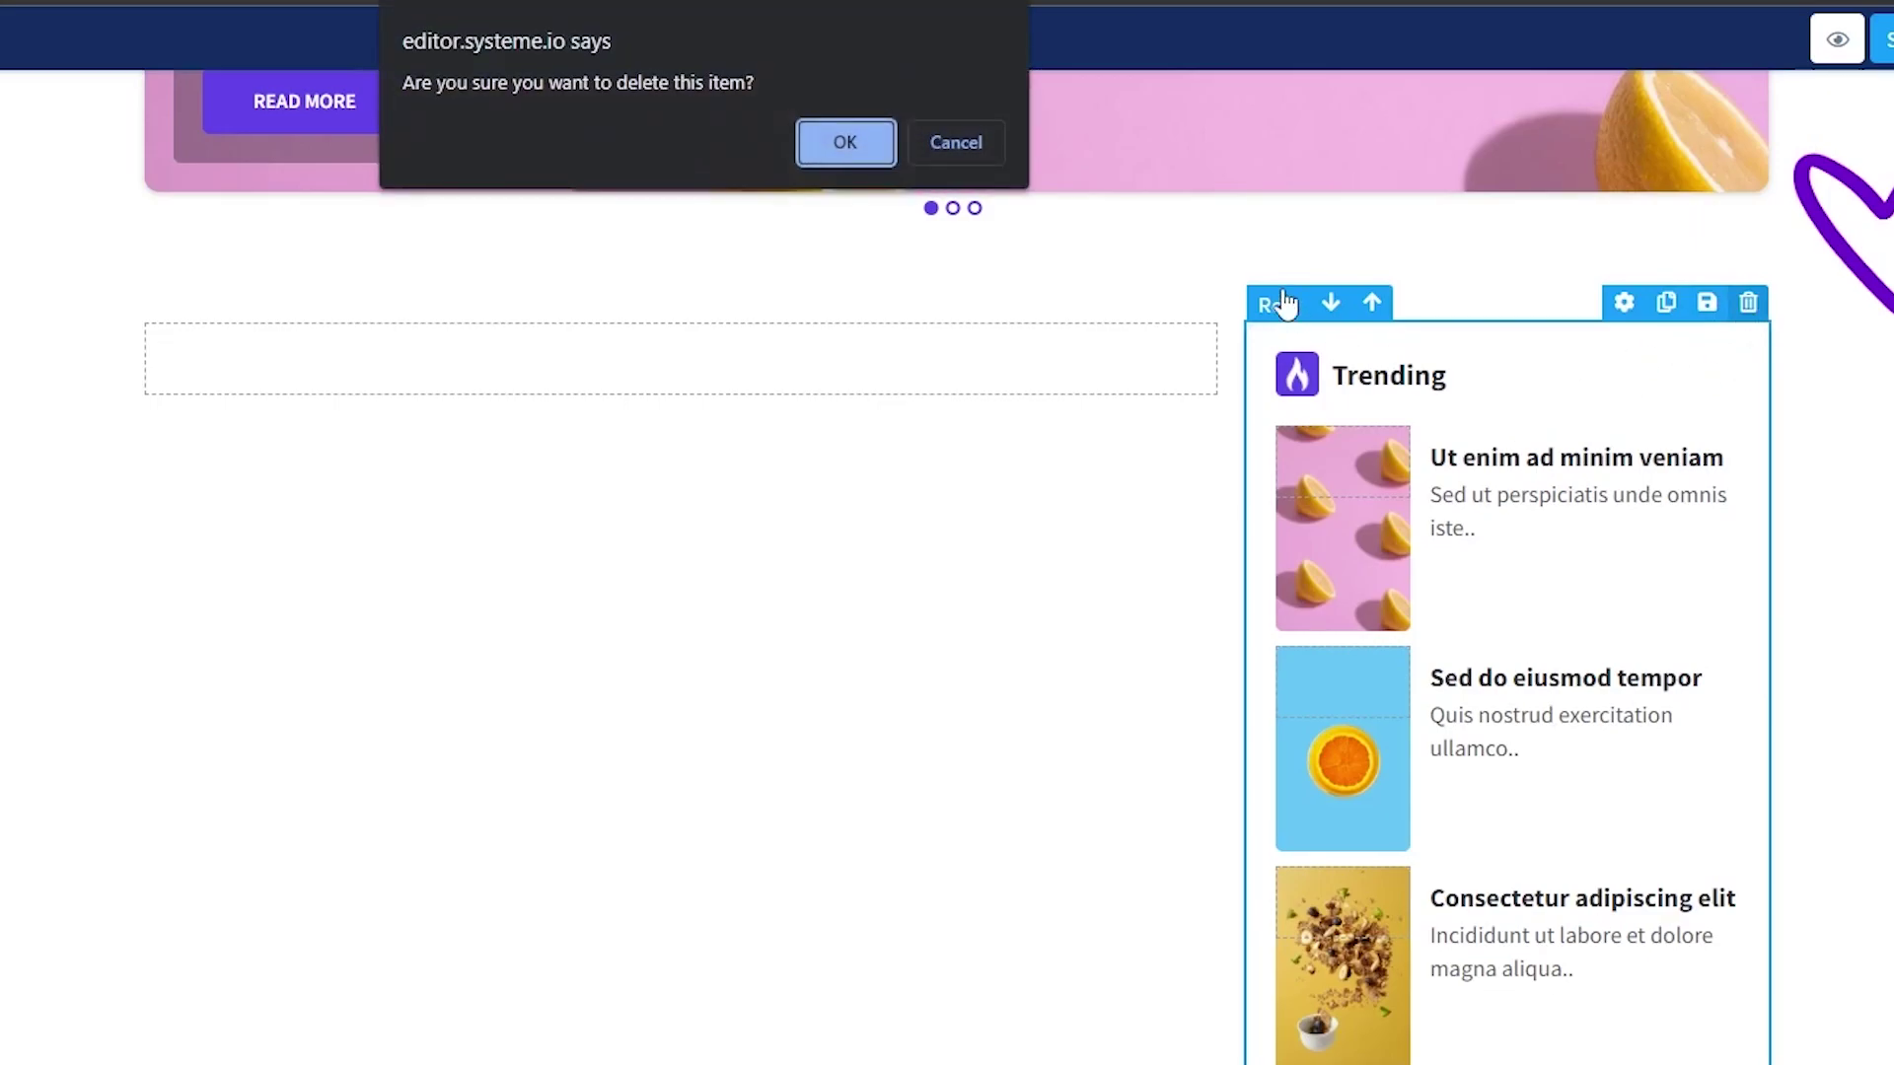
pyautogui.click(844, 142)
pyautogui.click(1748, 441)
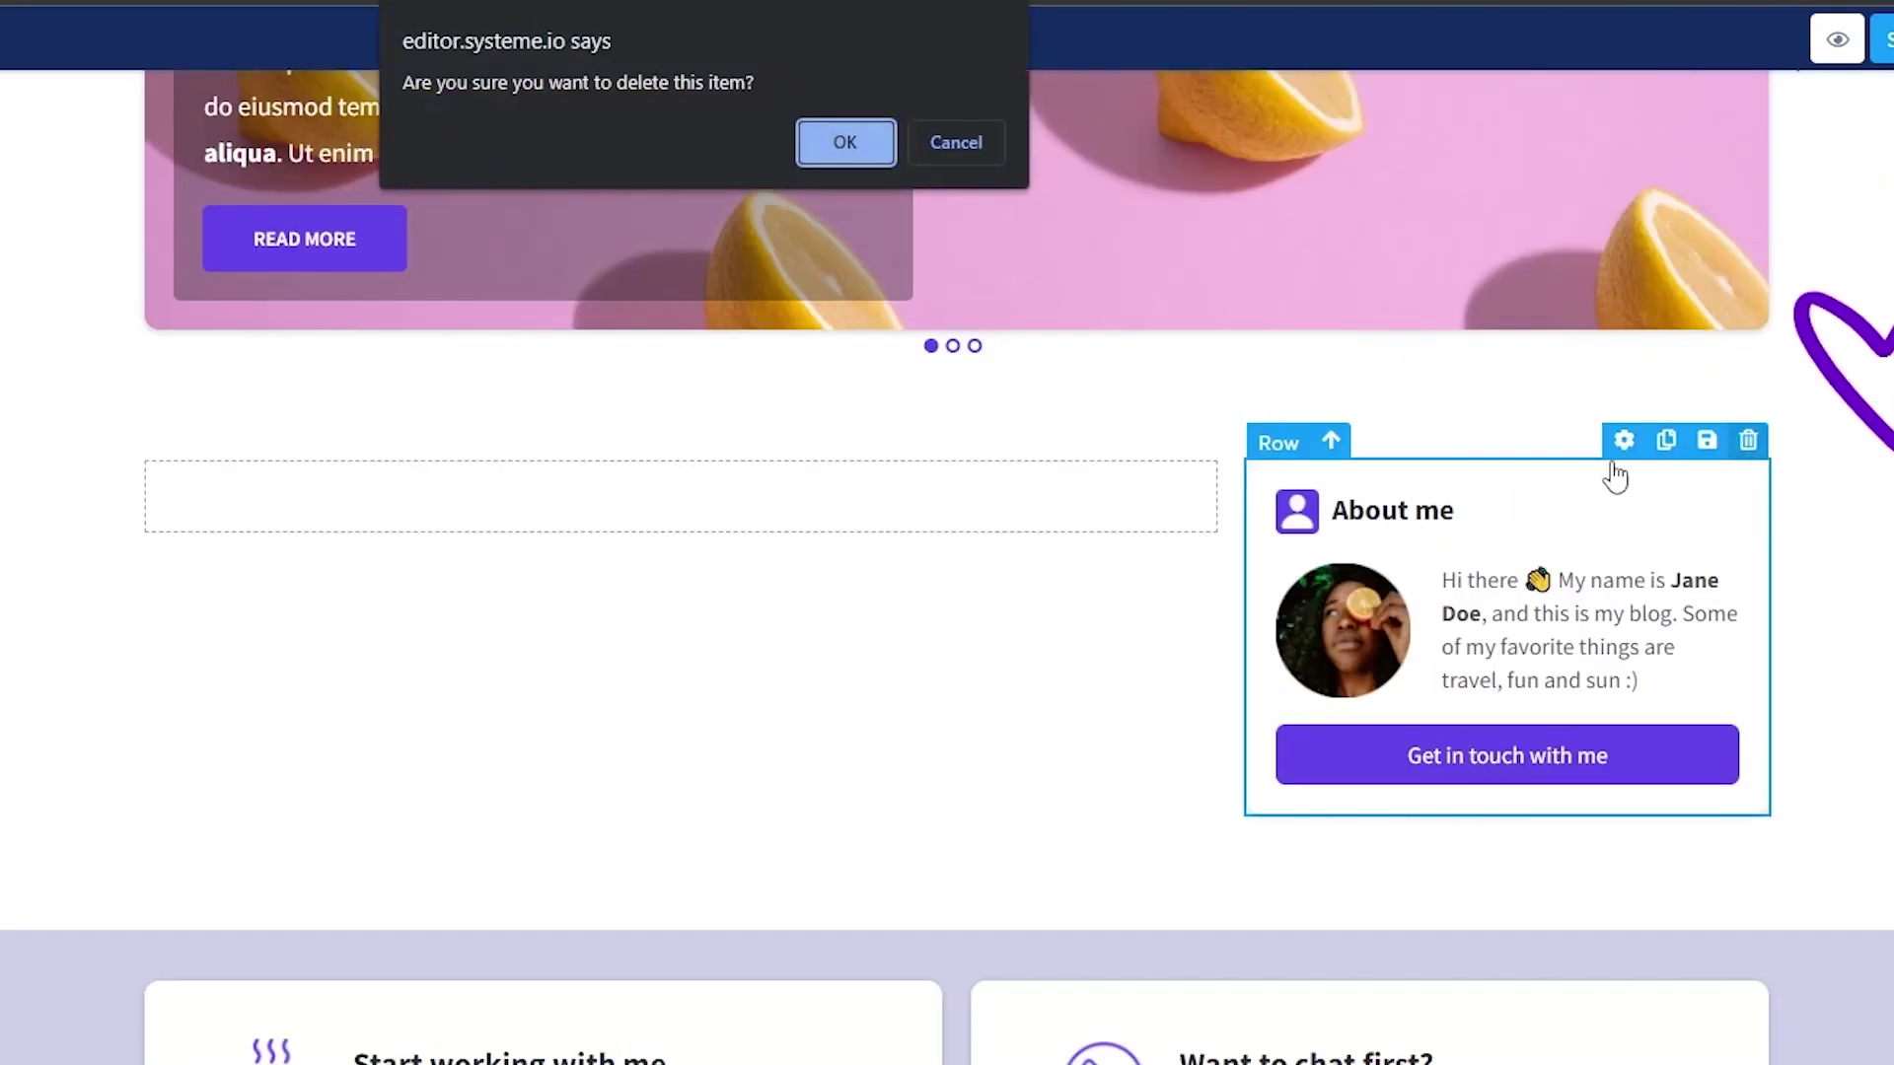
pyautogui.click(845, 142)
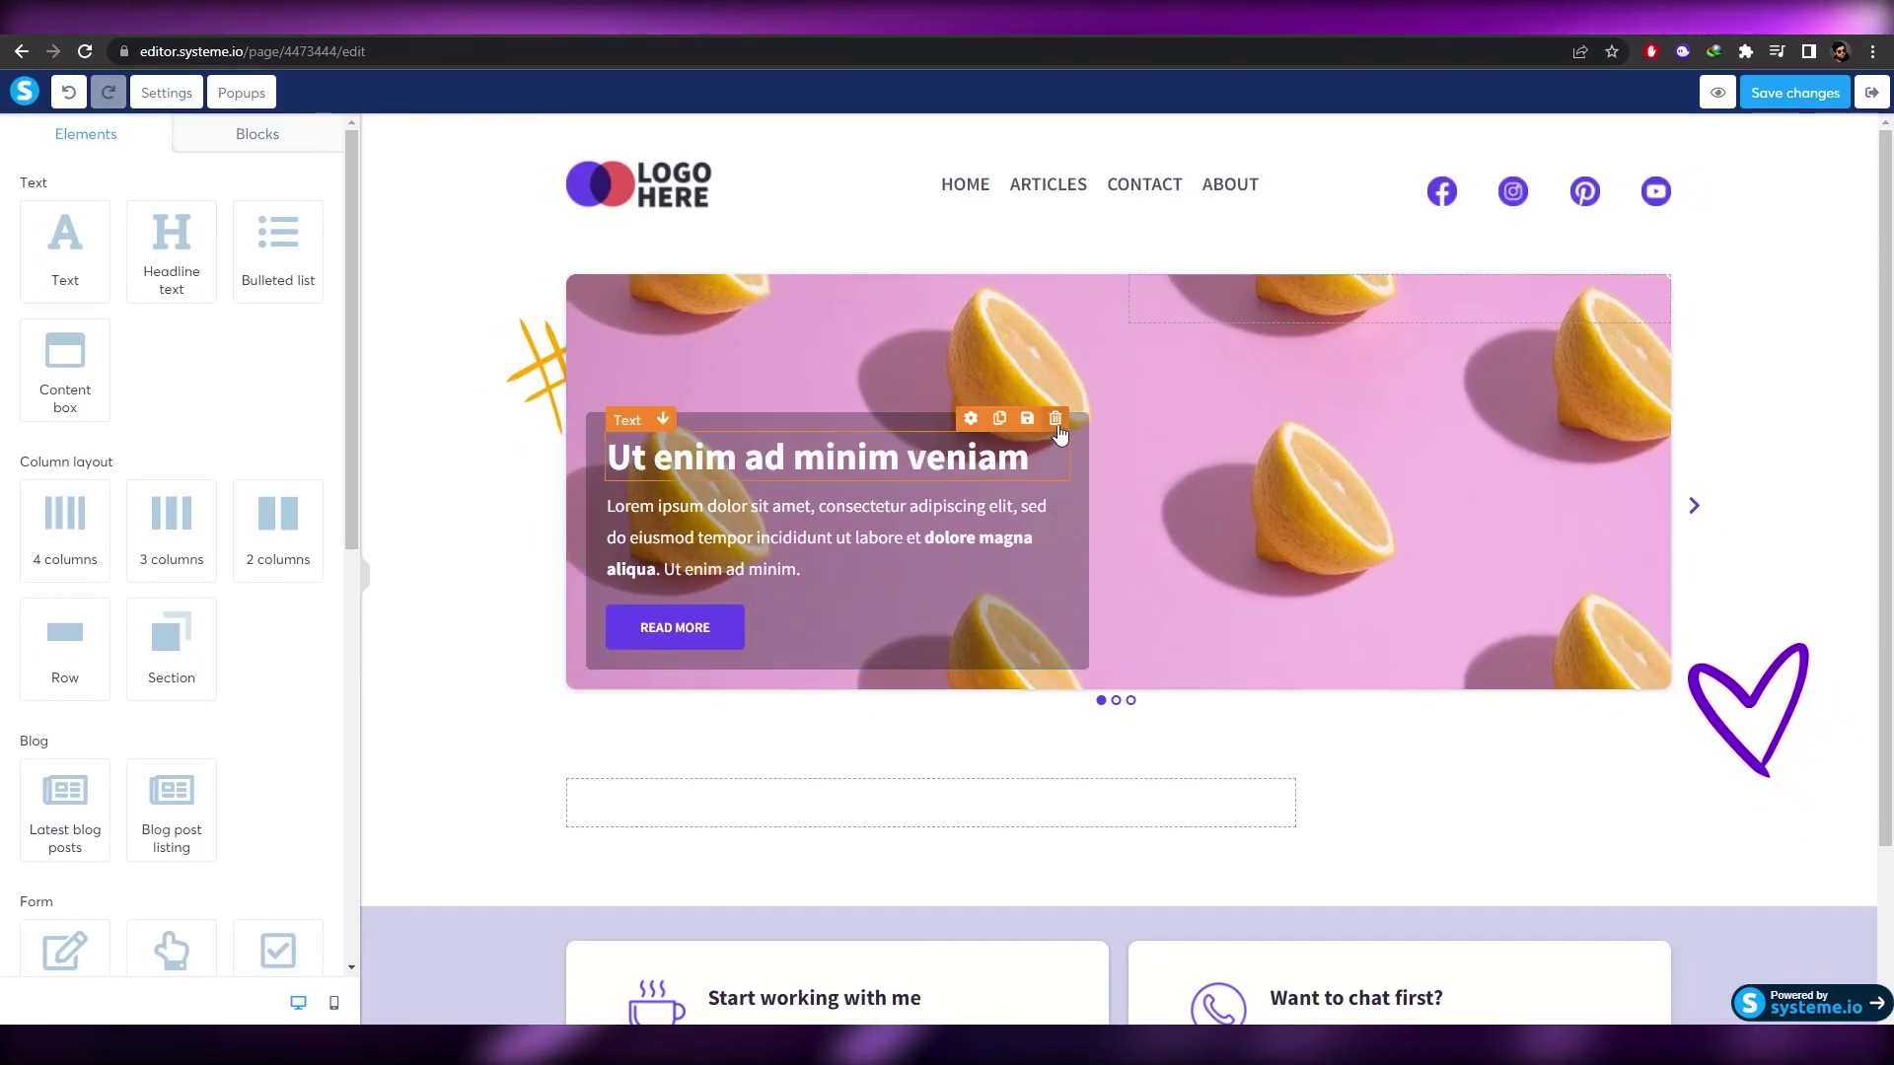
# Step: Delete the slider's 'Ut enim ad minim veniam' heading, then the whole hero slider section
pyautogui.click(1055, 422)
pyautogui.click(1041, 163)
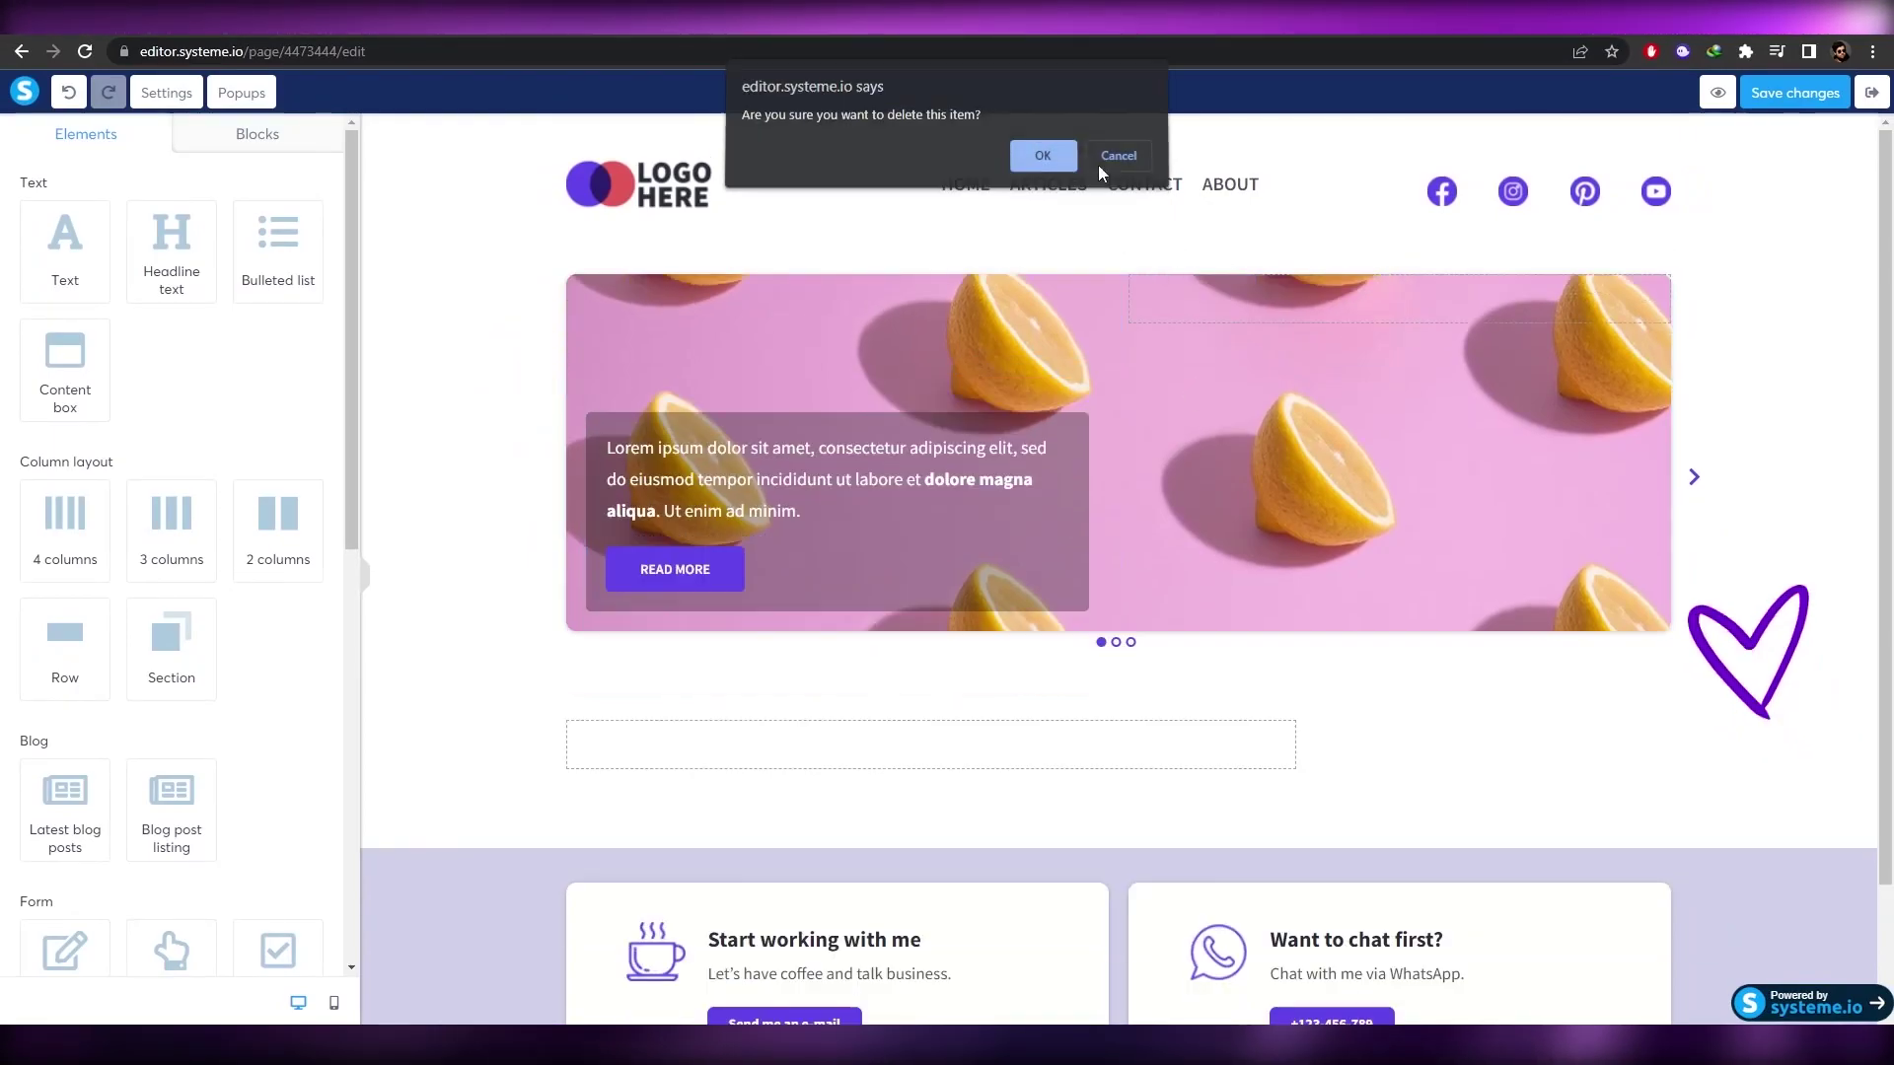
pyautogui.click(1042, 162)
pyautogui.click(1023, 326)
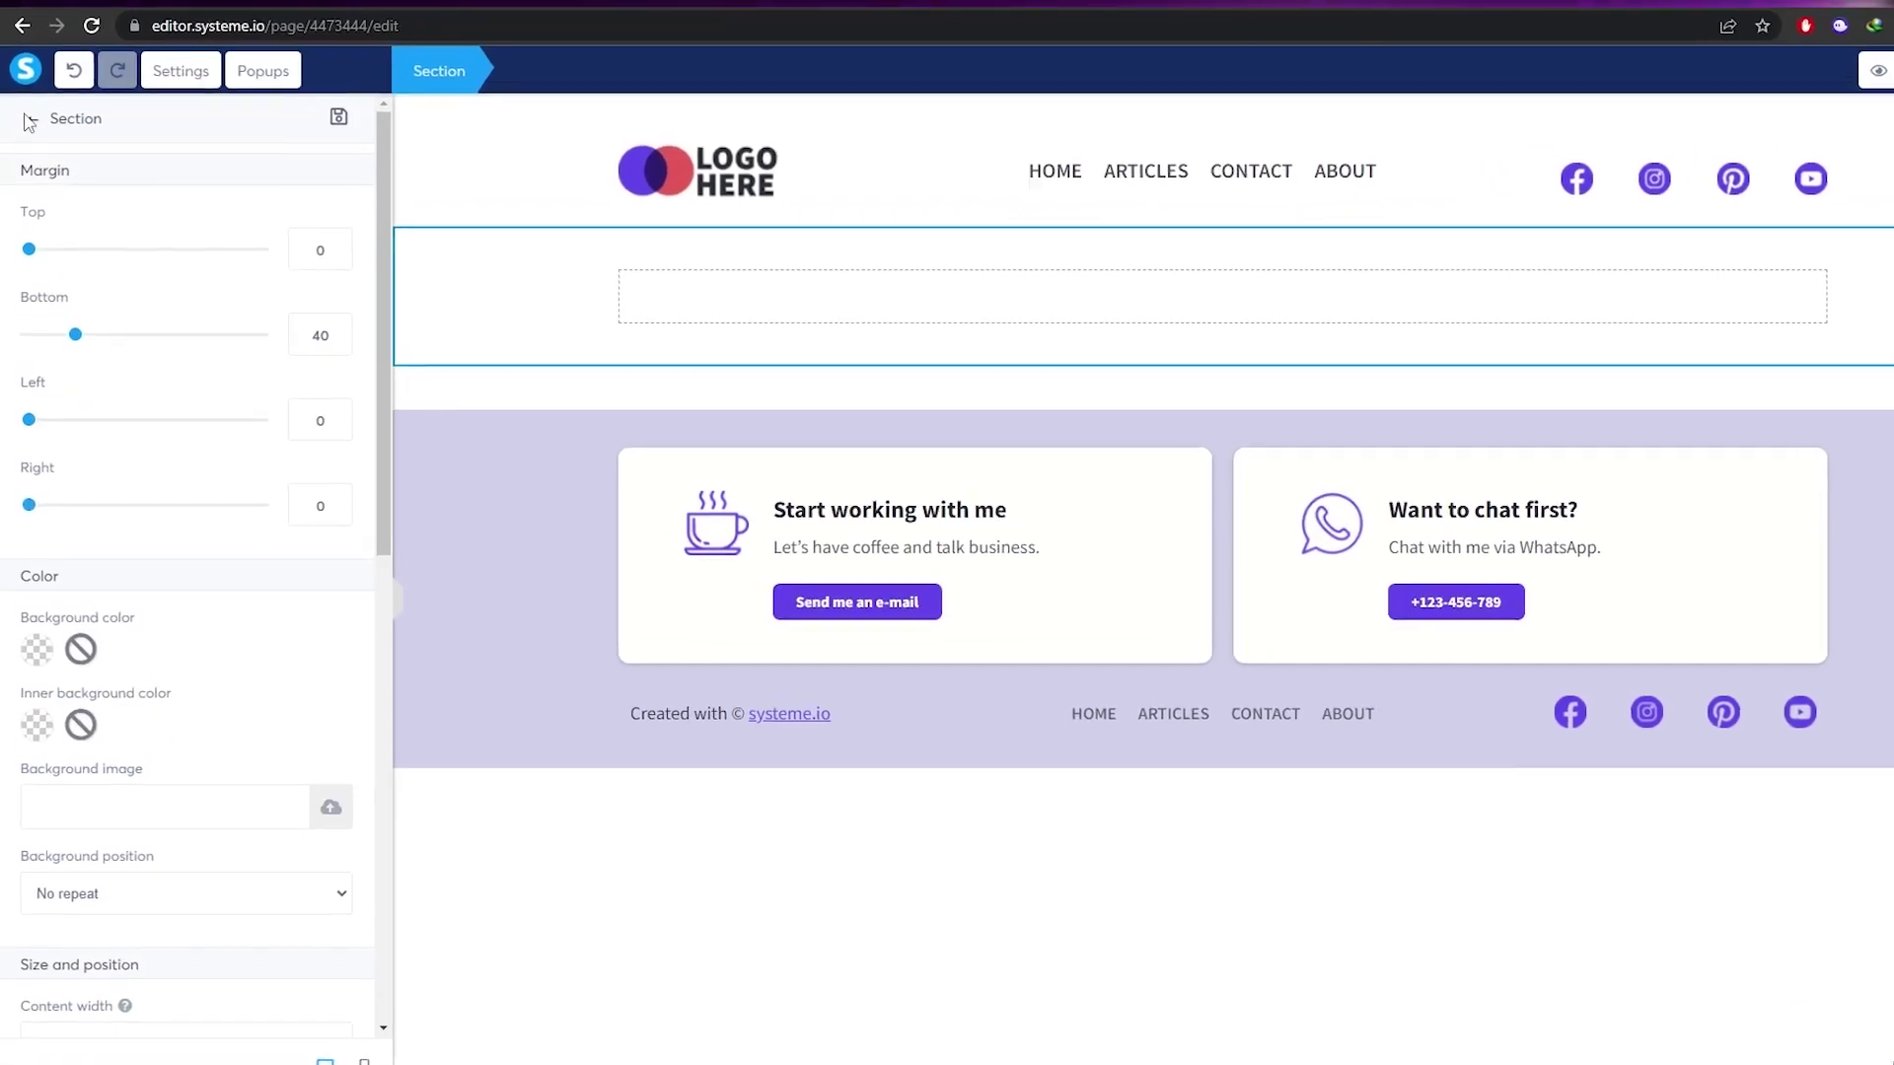
pyautogui.click(28, 120)
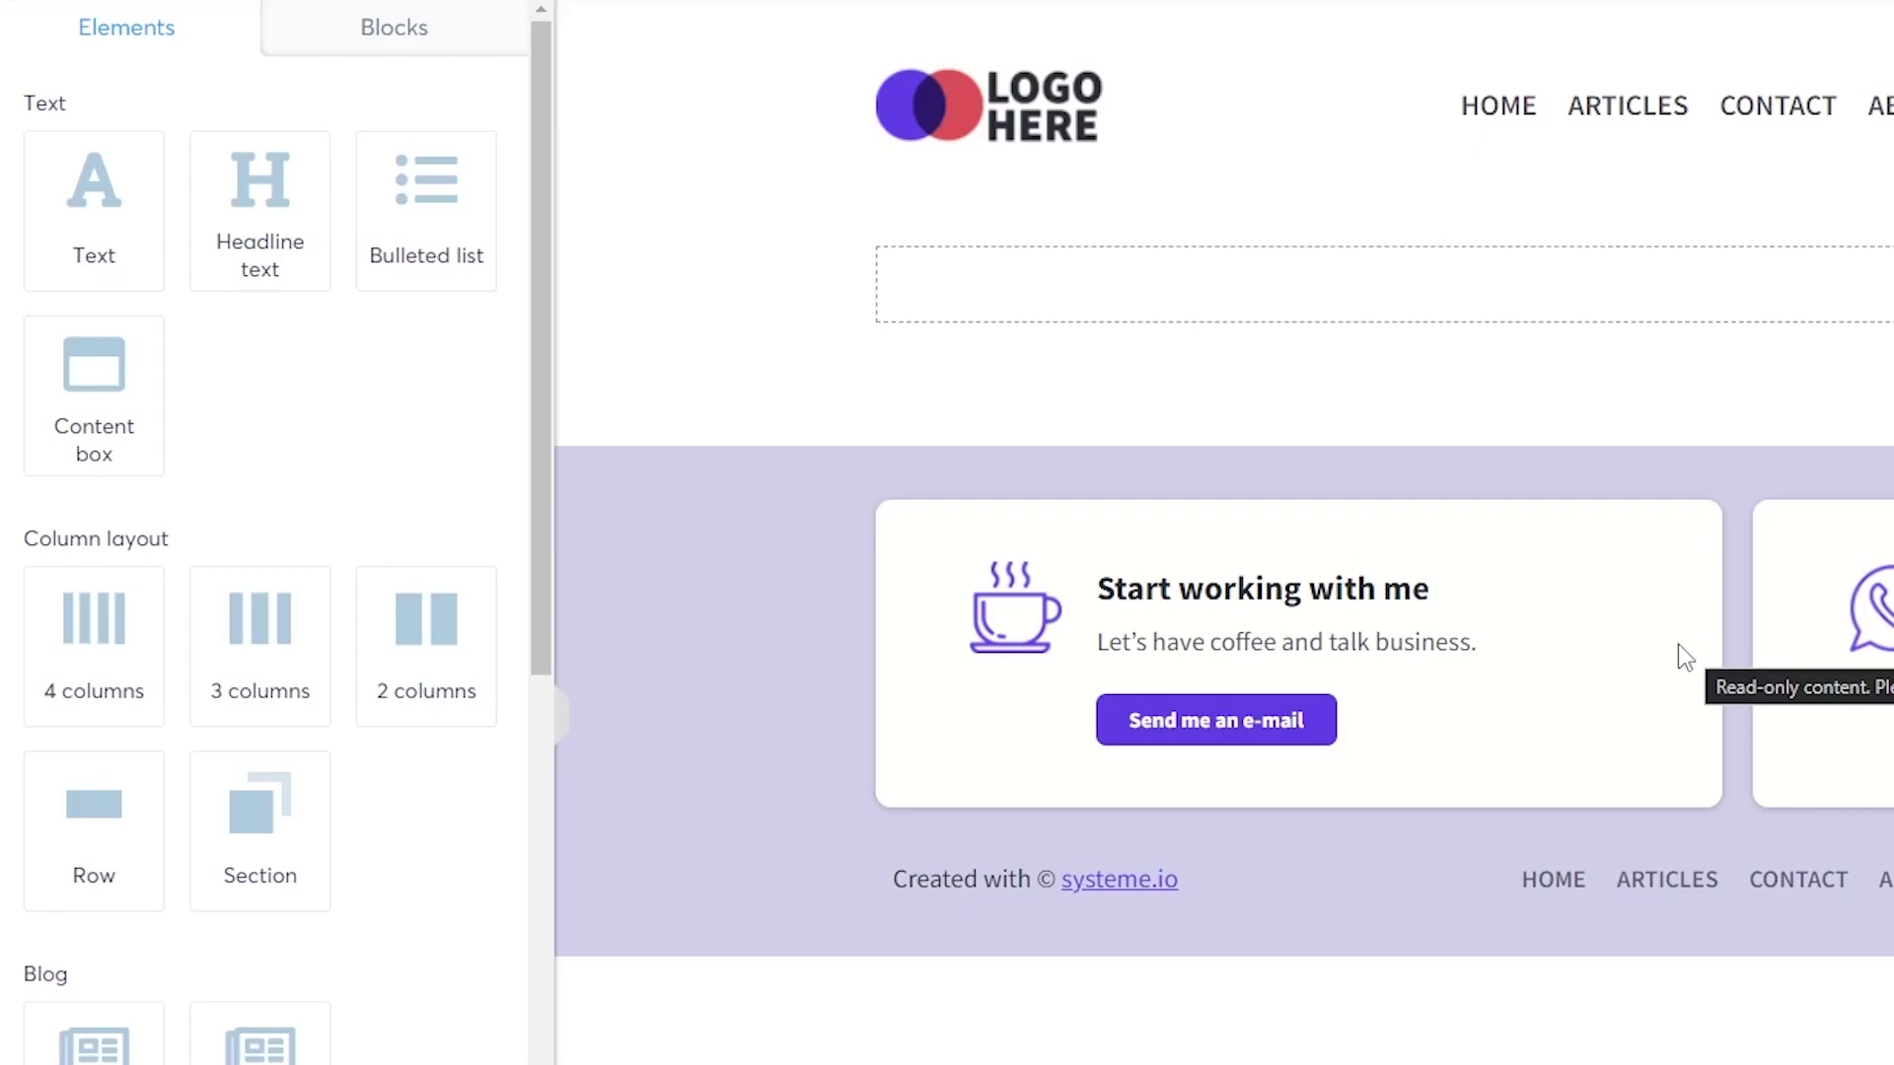
# Step: Scroll the Elements panel, then switch to the Blocks library with Features, Welcome and Page headers
pyautogui.scroll(-2, 402, 889)
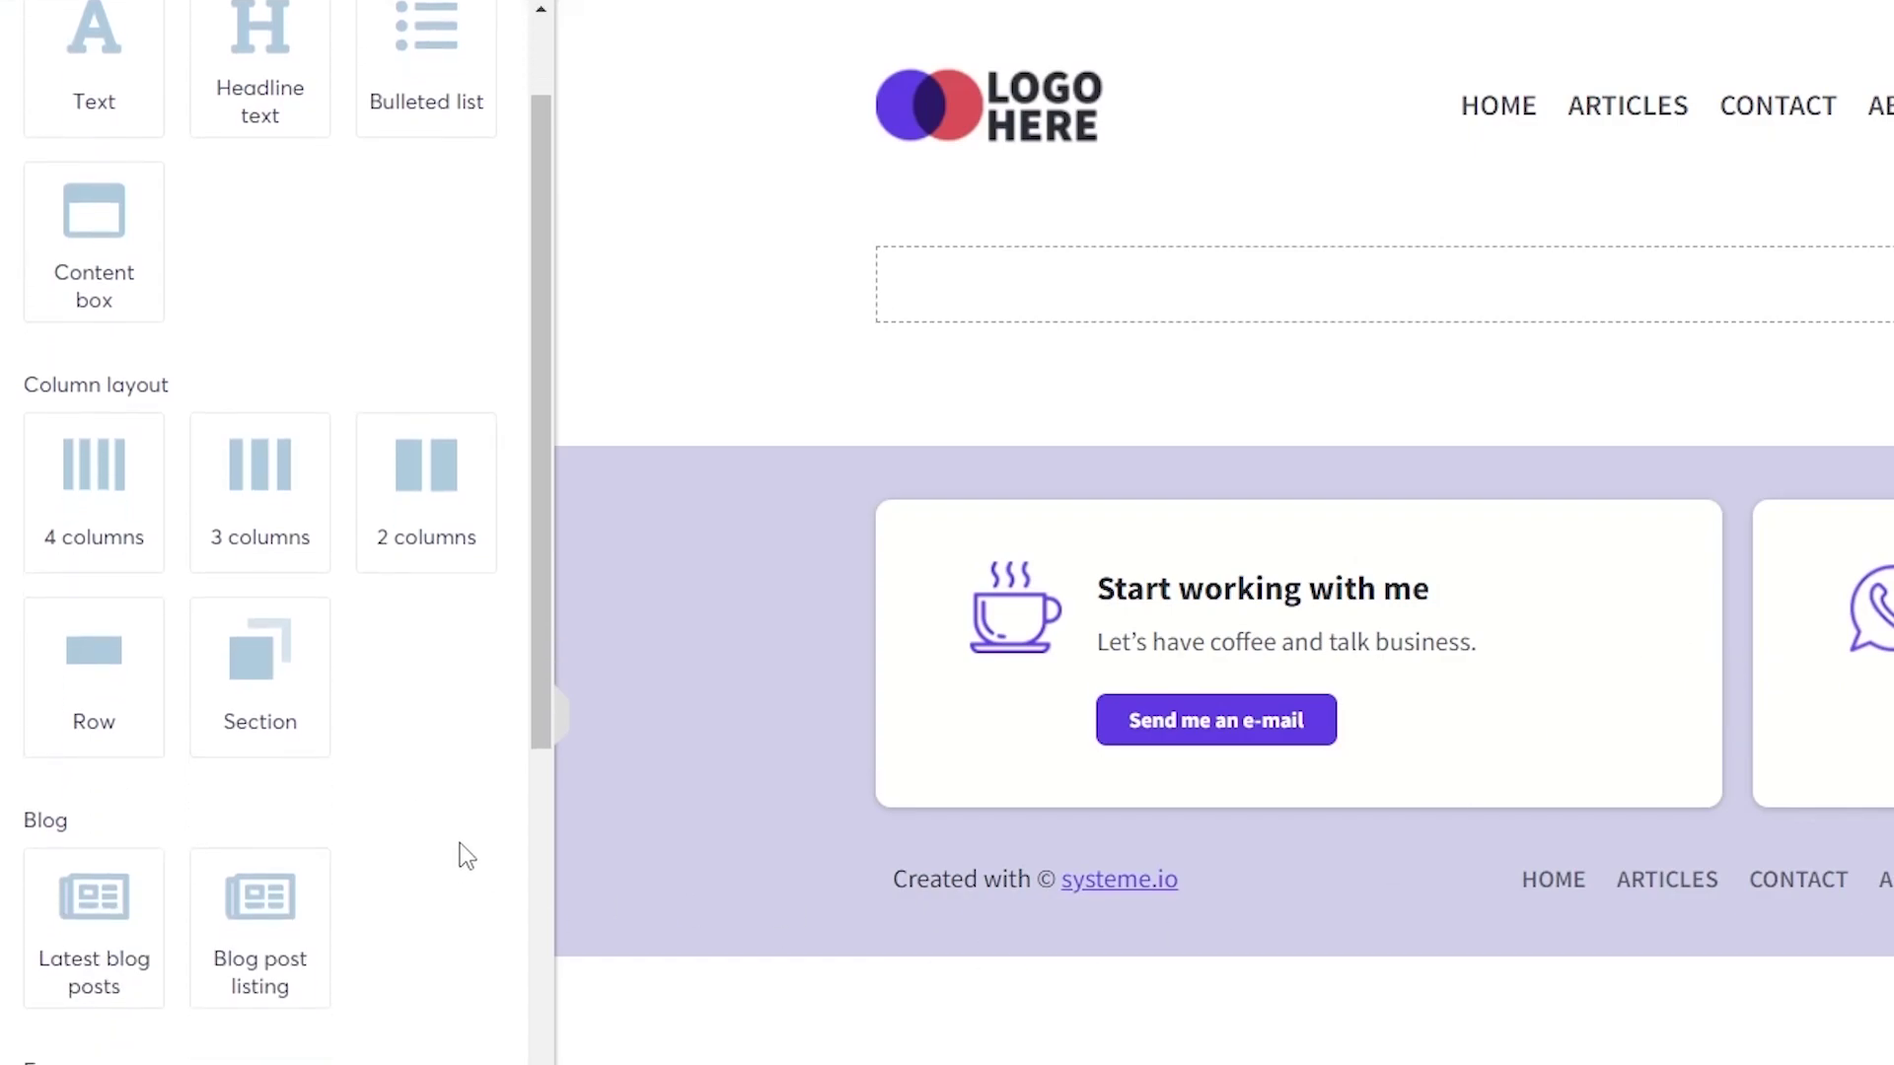
pyautogui.scroll(-7, 467, 855)
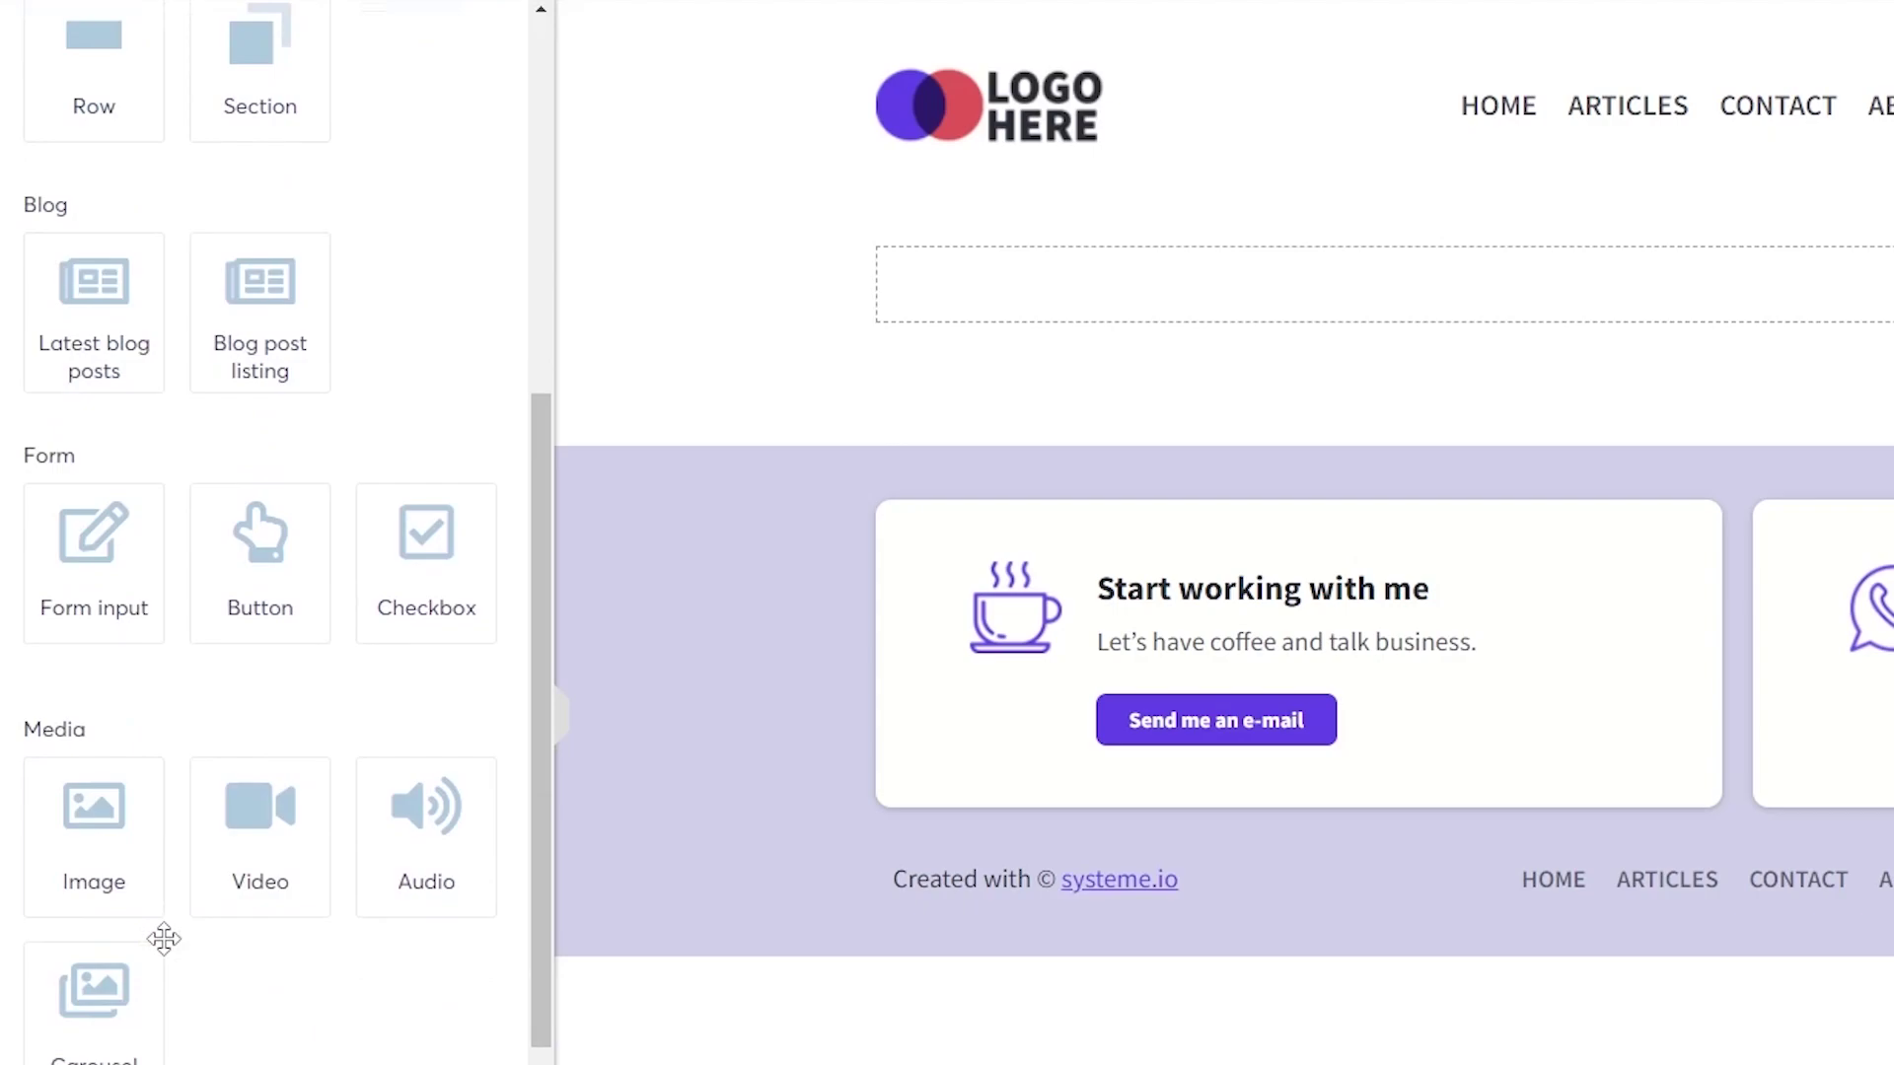
pyautogui.scroll(9, 296, 493)
pyautogui.click(404, 30)
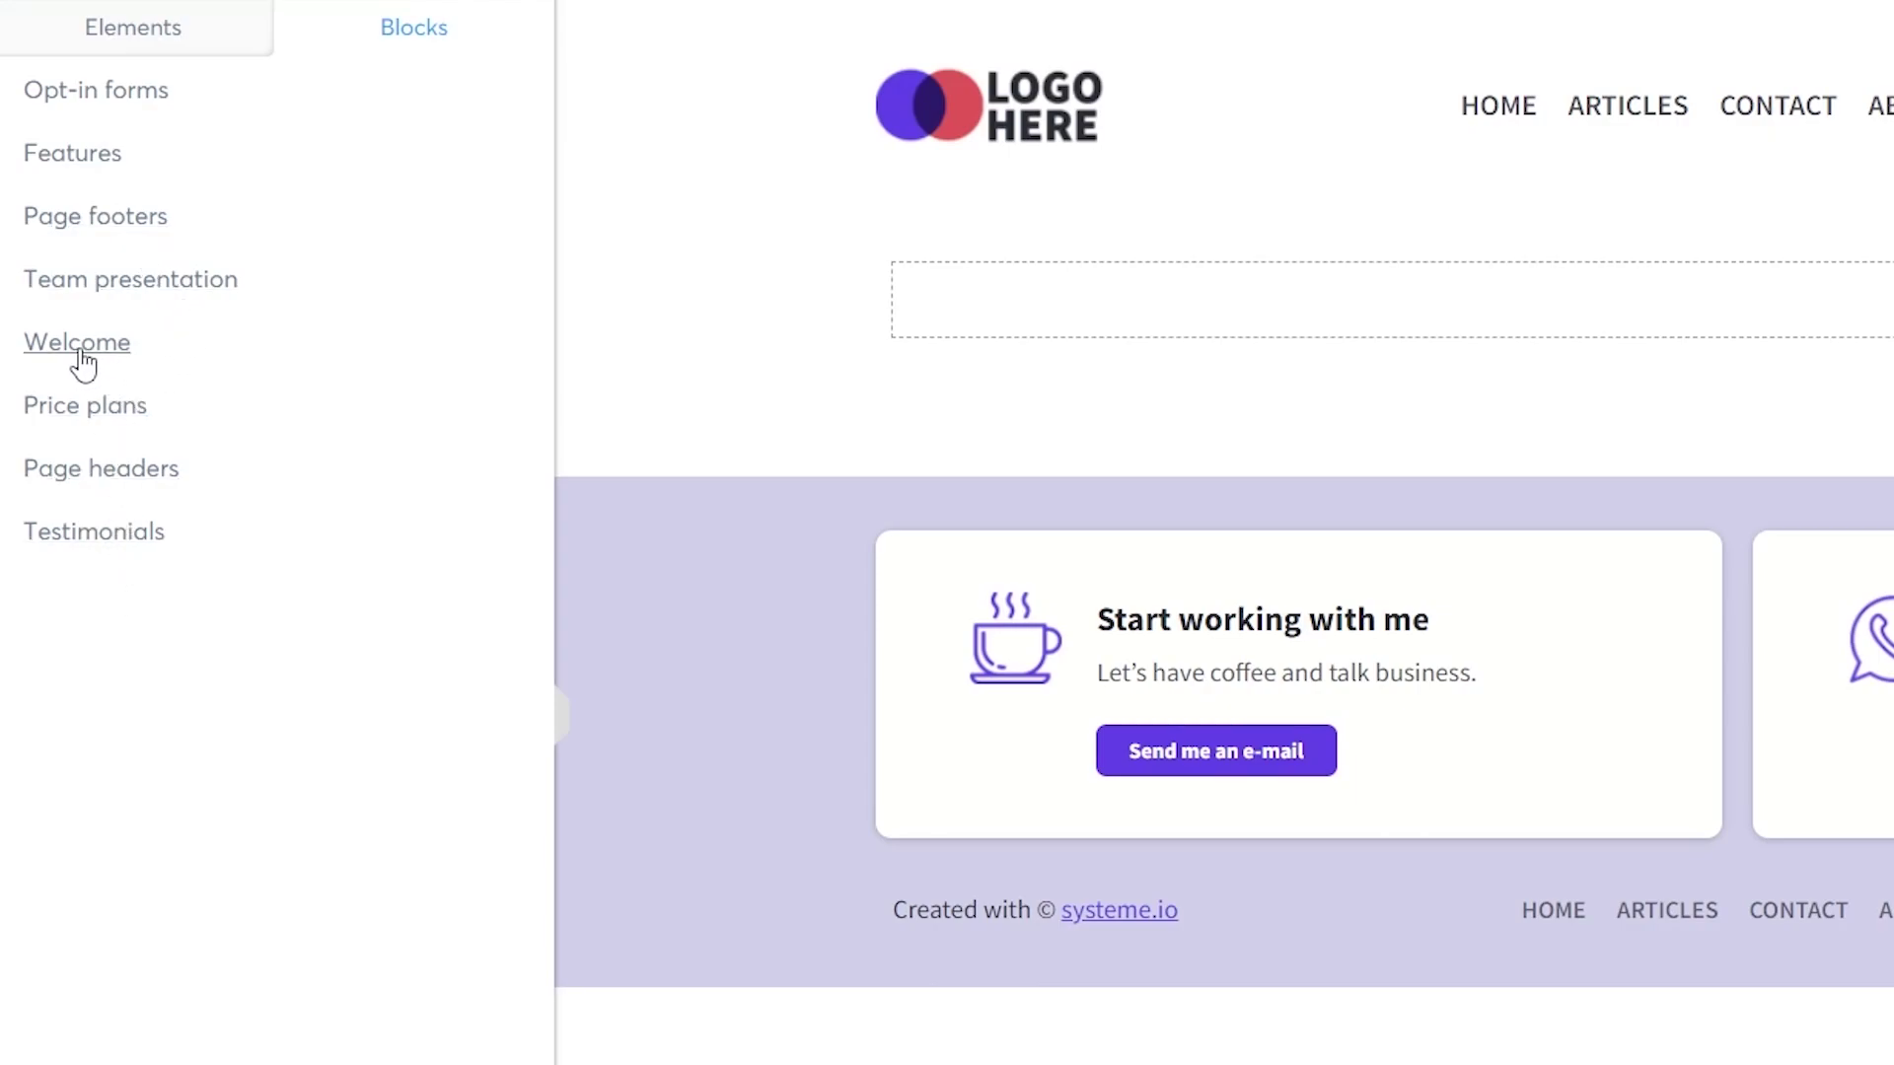
# Step: Insert the Welcome block 'Big headline, text and button on background image' into the page
pyautogui.moveTo(209, 339); pyautogui.dragTo(153, 340)
pyautogui.click(262, 317)
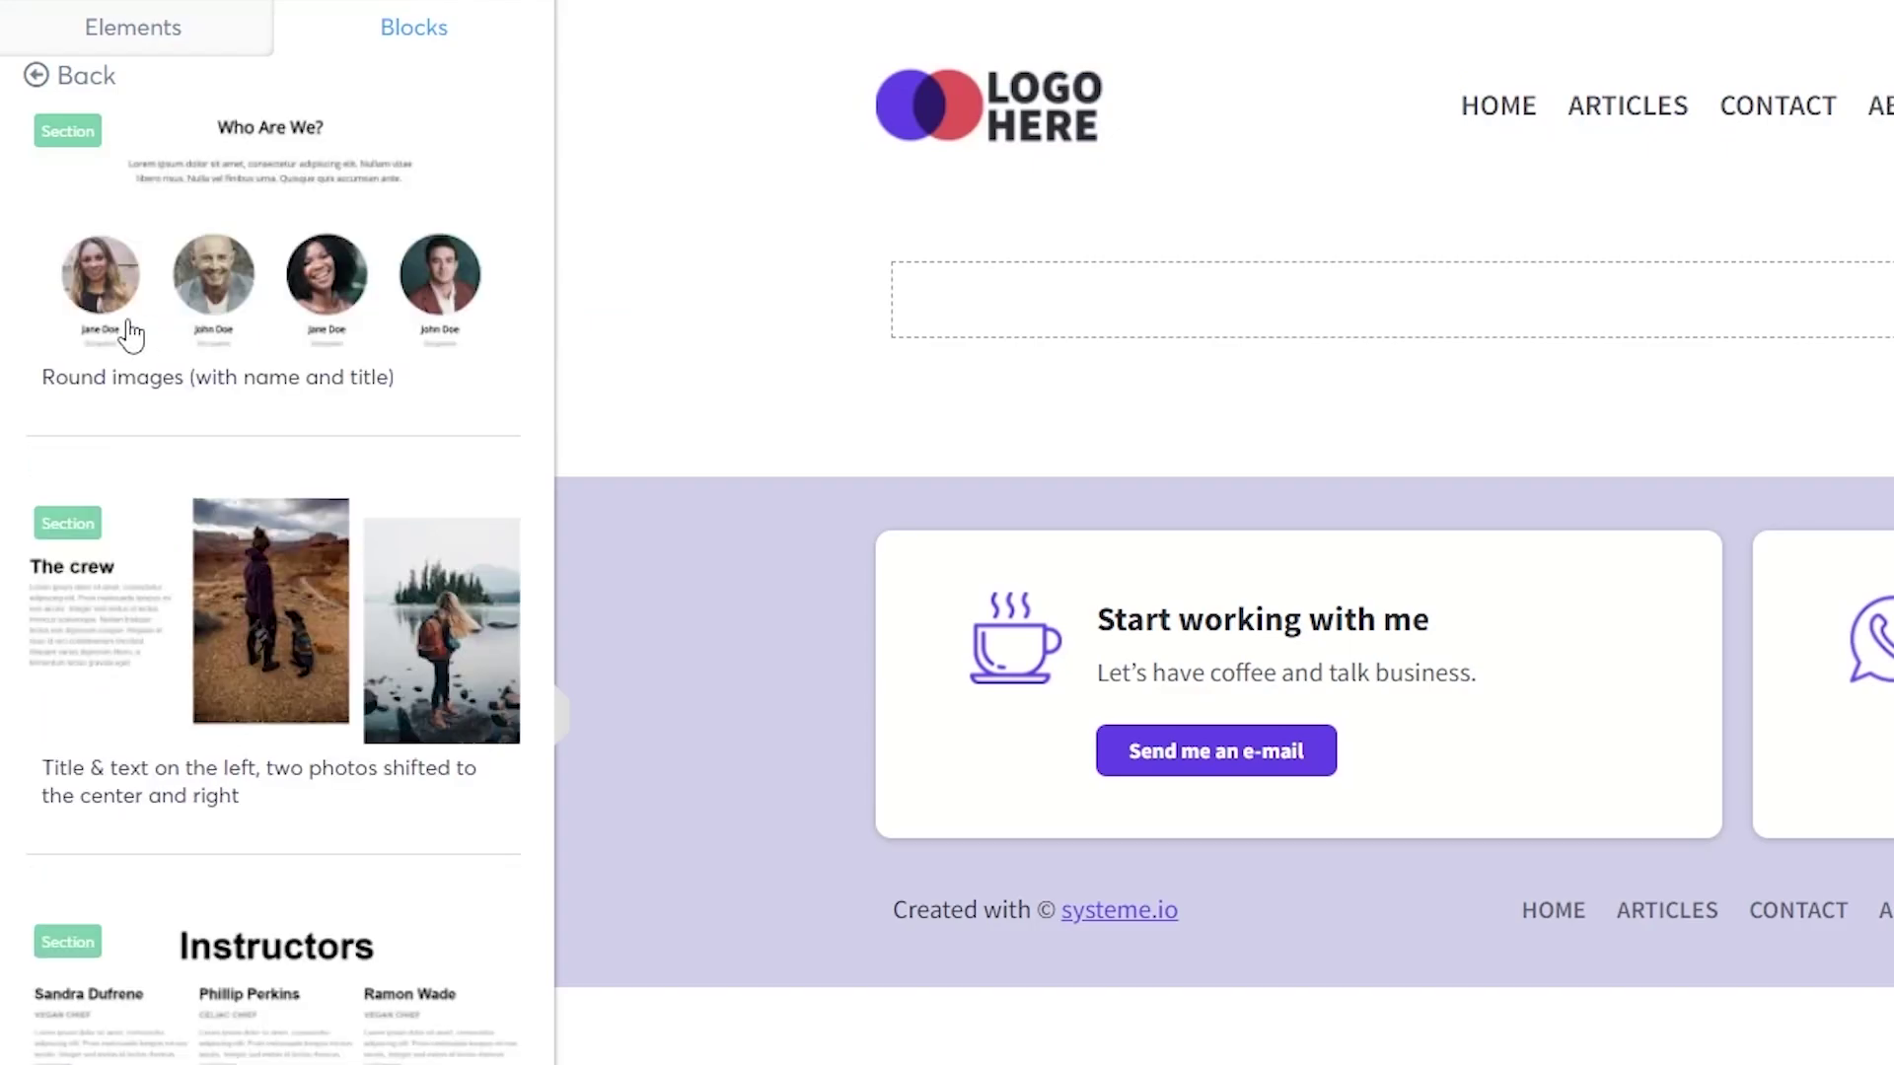
pyautogui.click(193, 34)
pyautogui.click(427, 42)
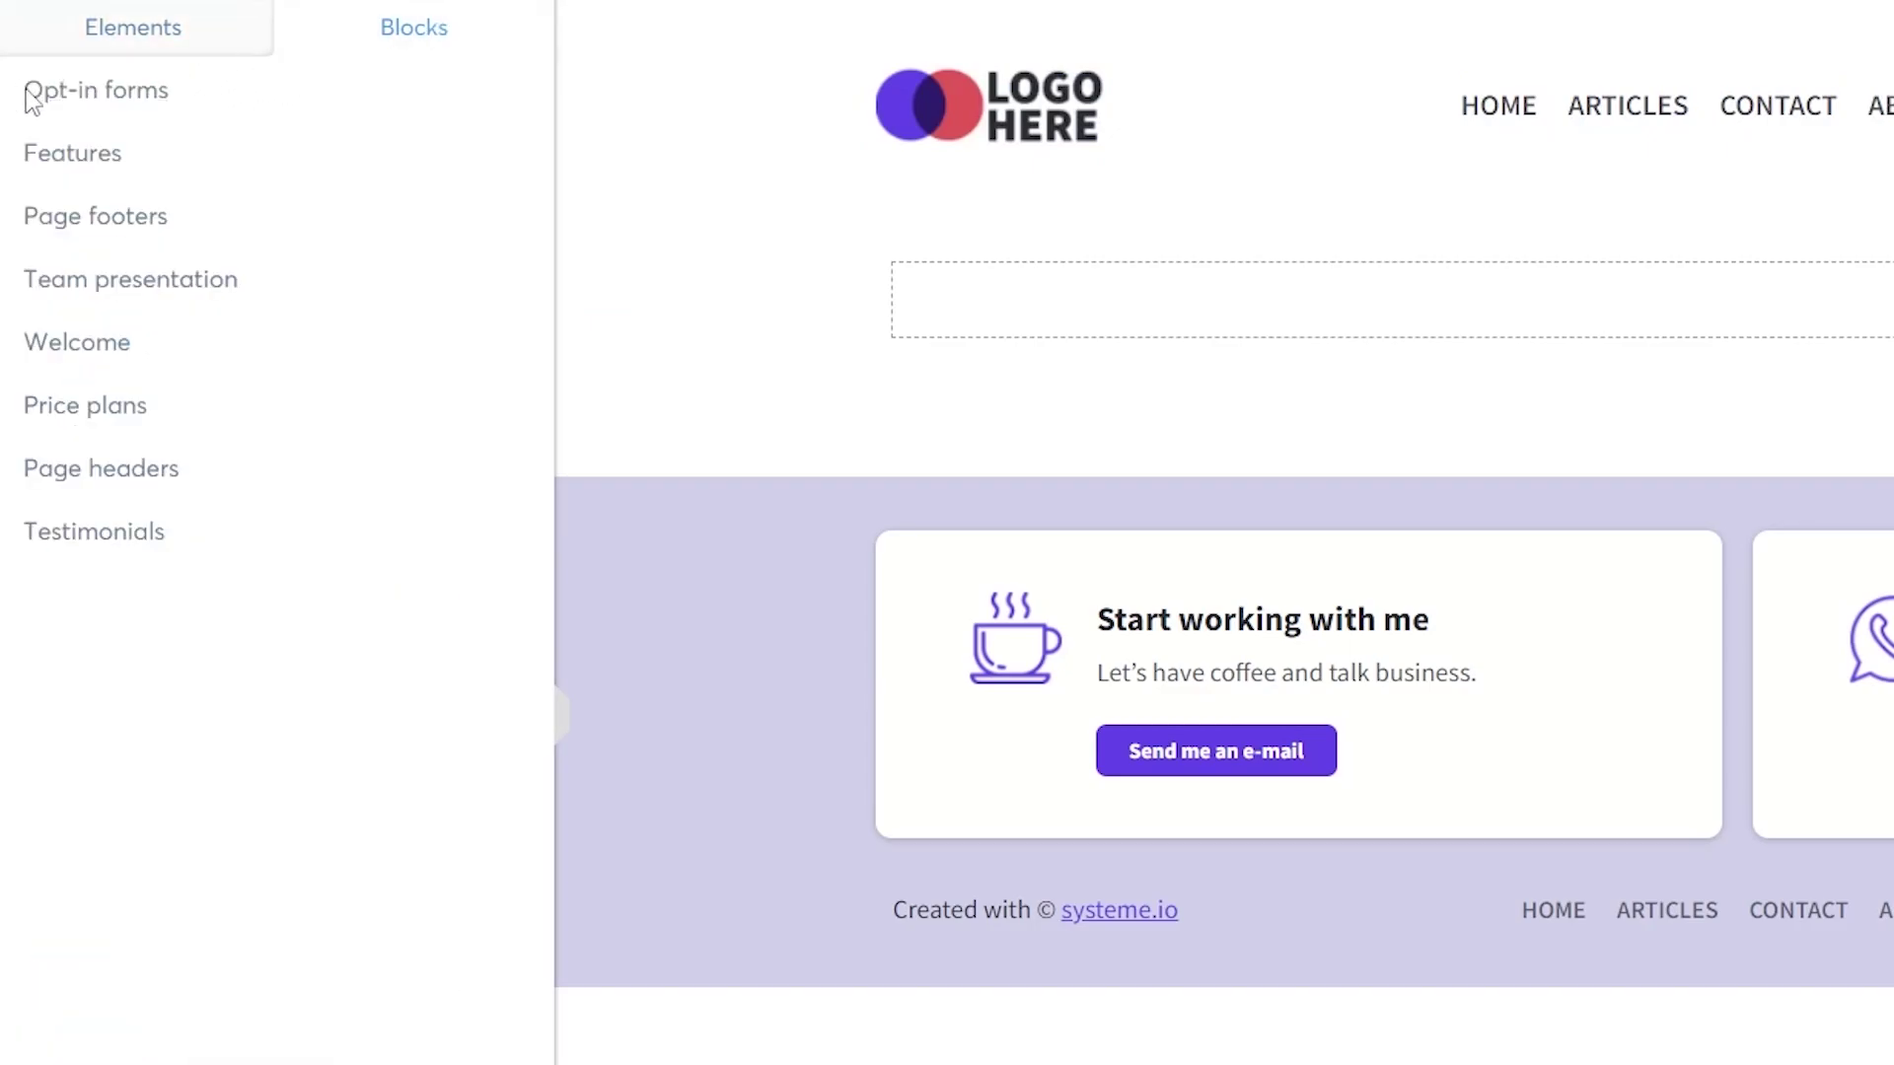
pyautogui.click(84, 353)
pyautogui.scroll(-9, 353, 440)
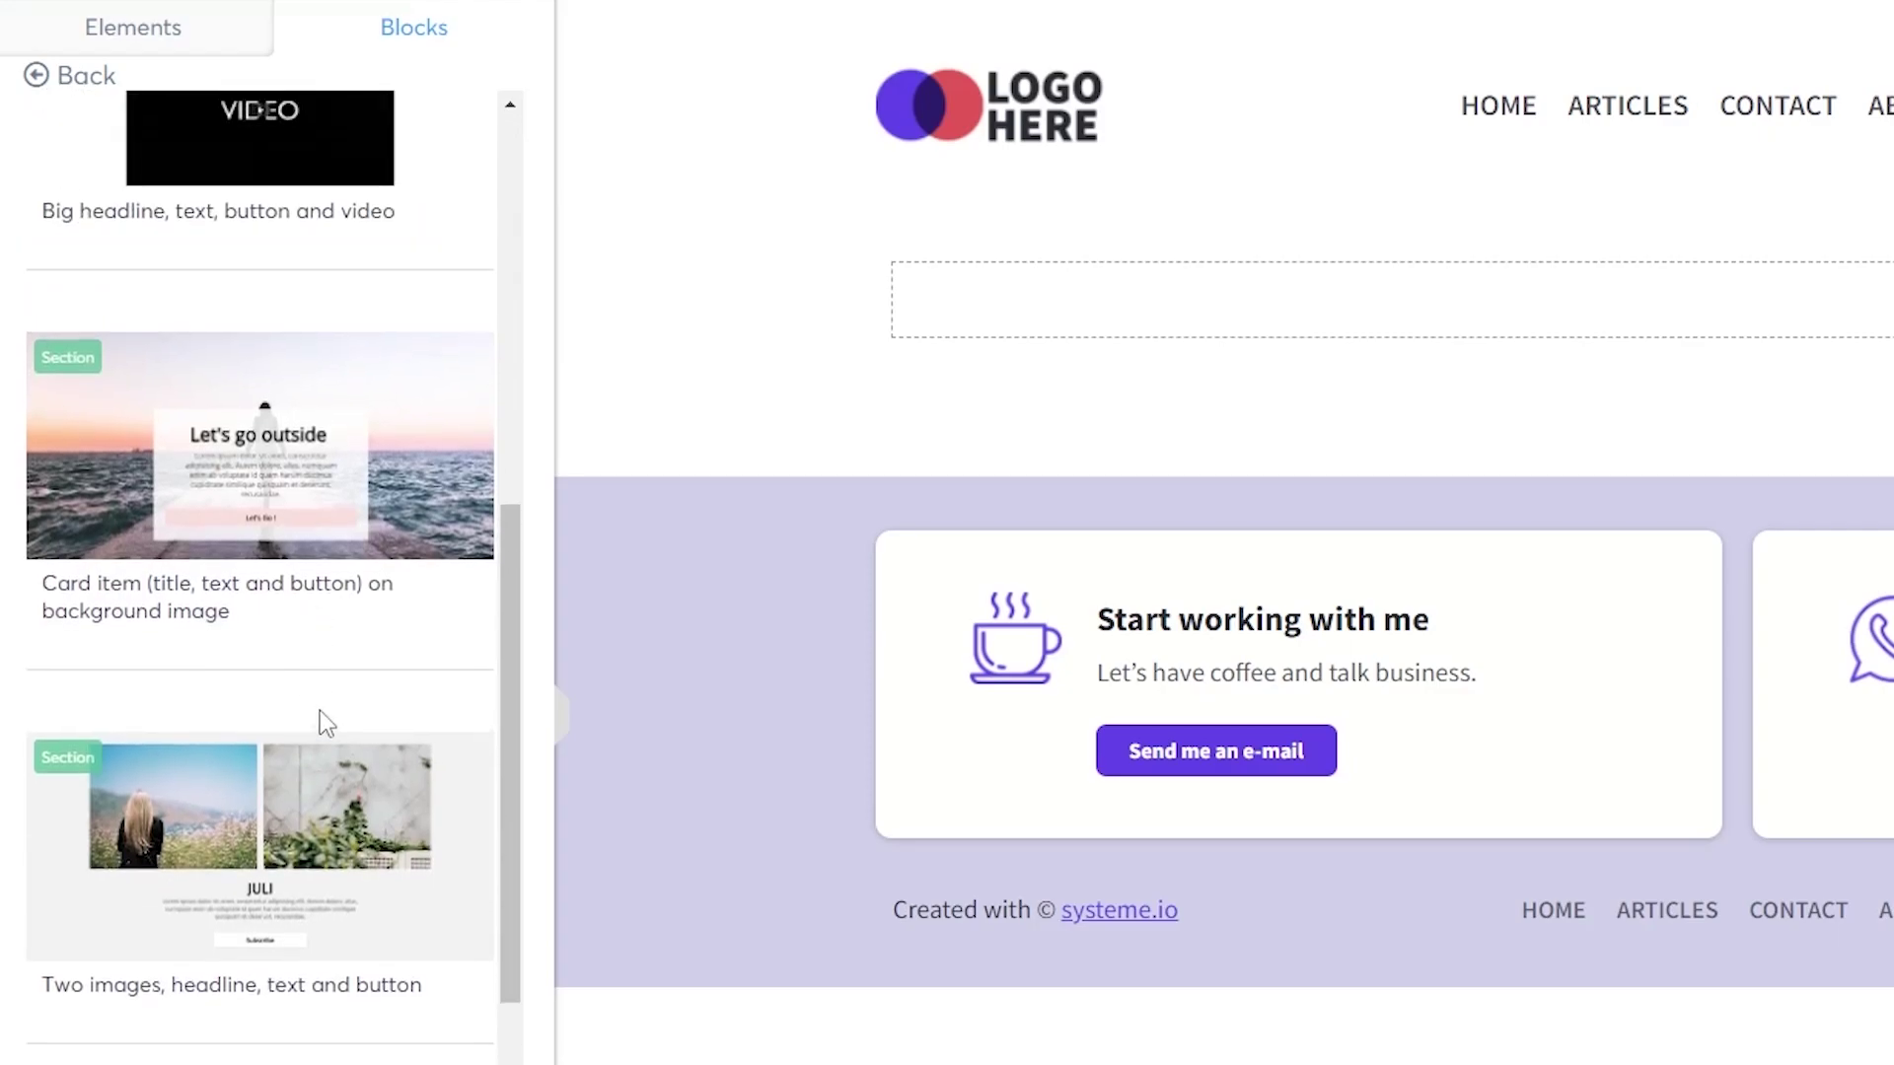
pyautogui.scroll(-6, 321, 719)
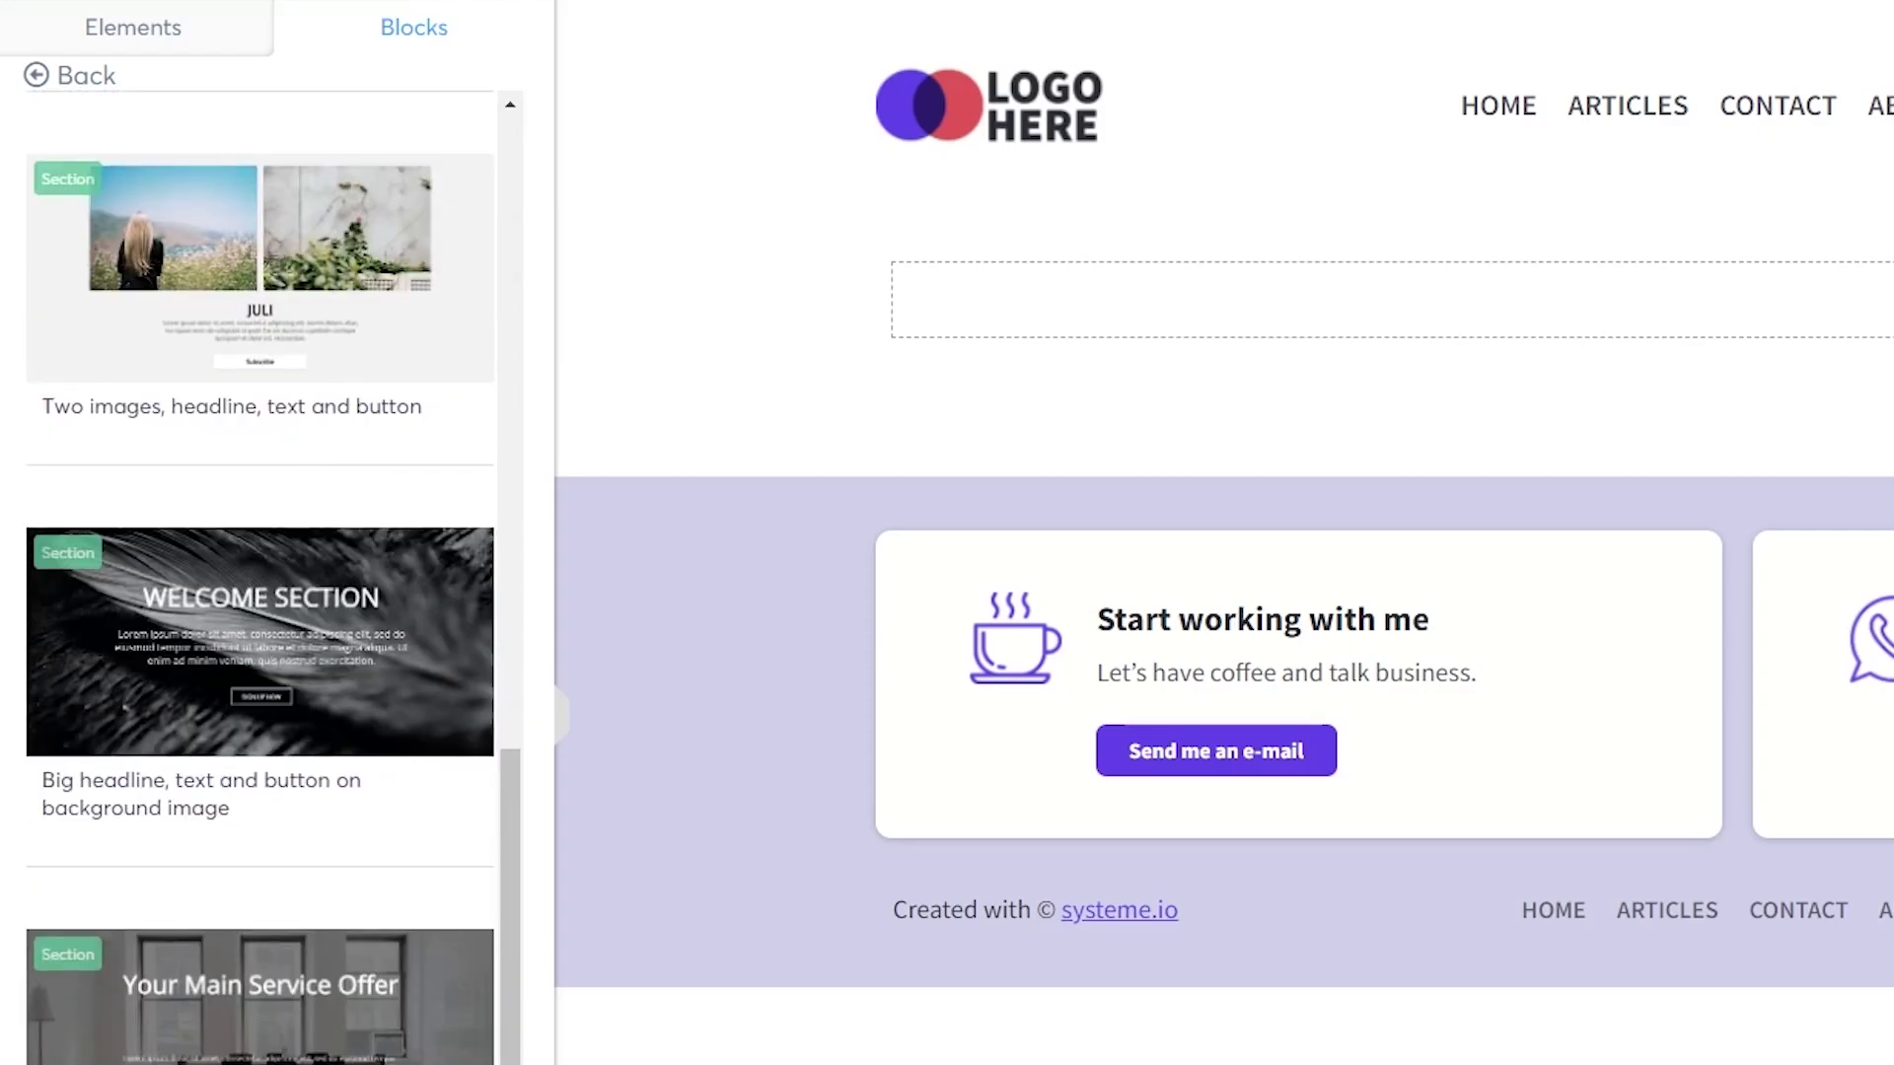
pyautogui.scroll(15, 287, 954)
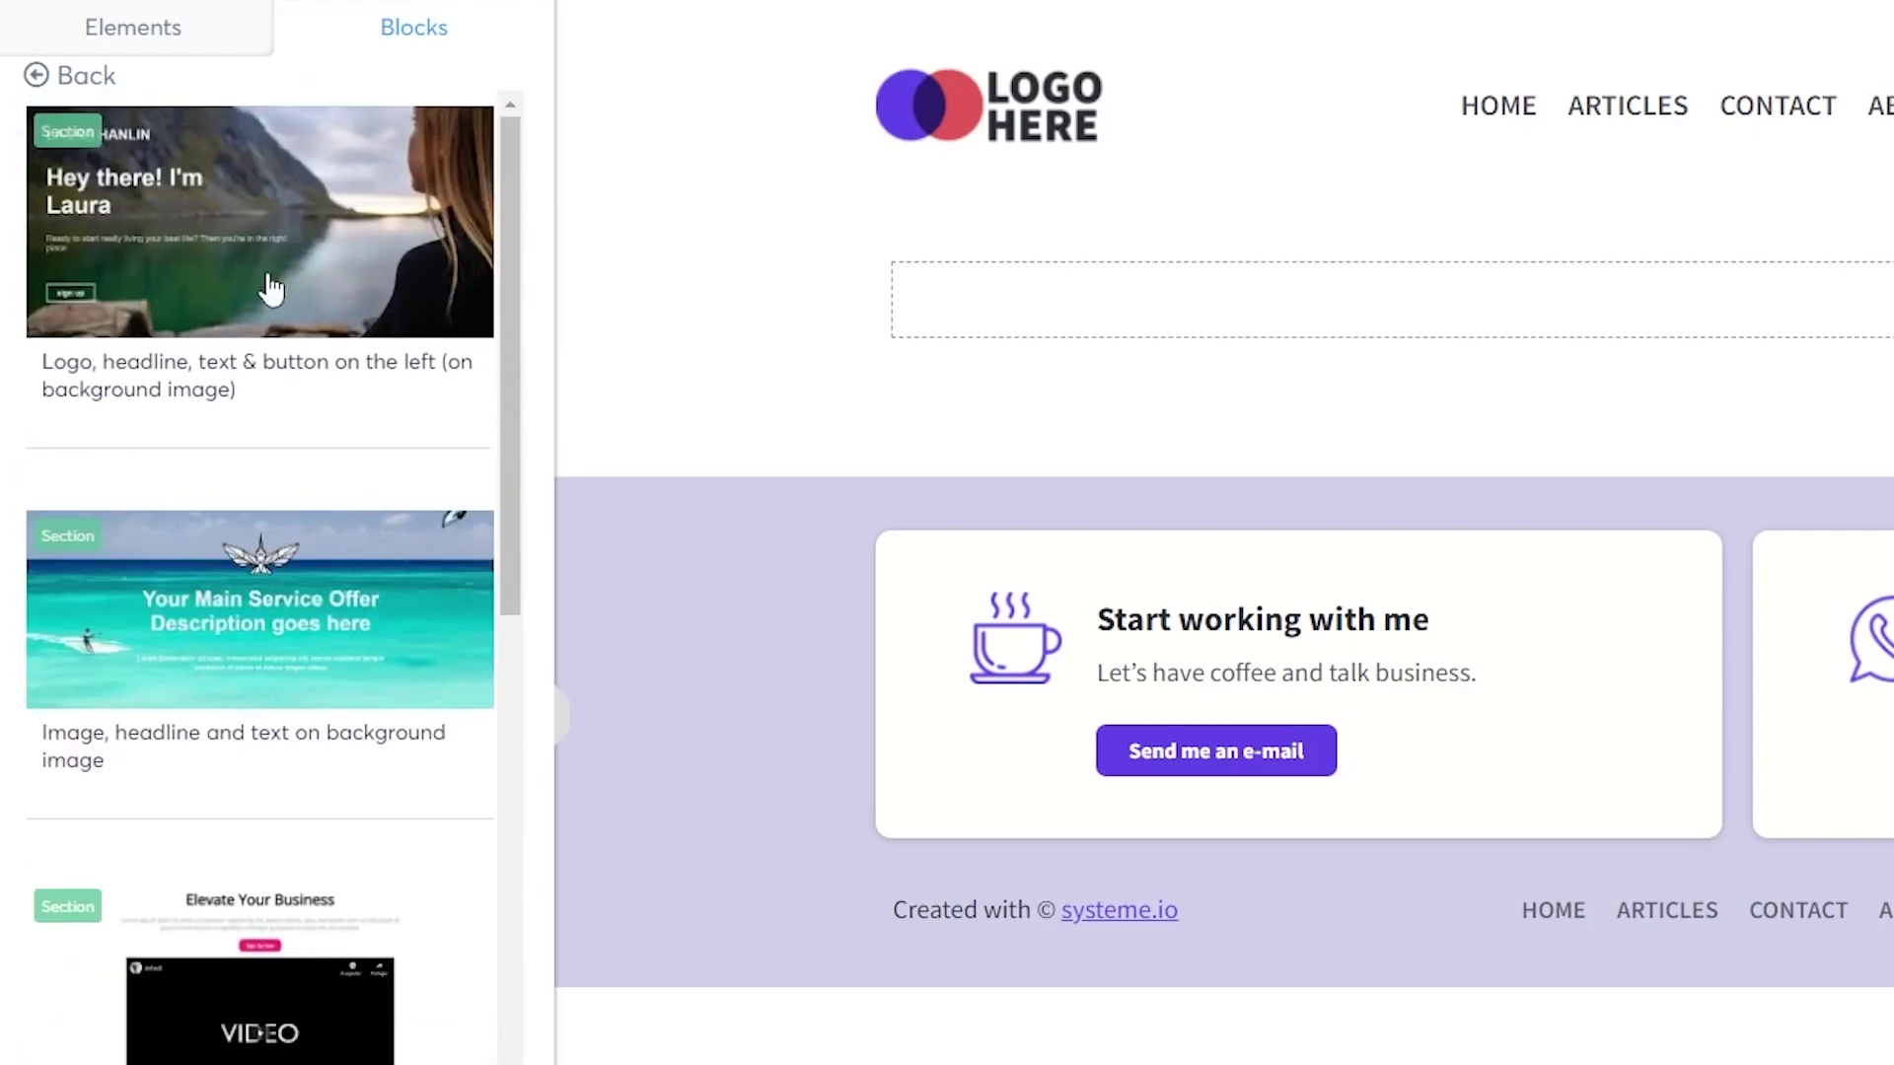
pyautogui.scroll(-6, 172, 261)
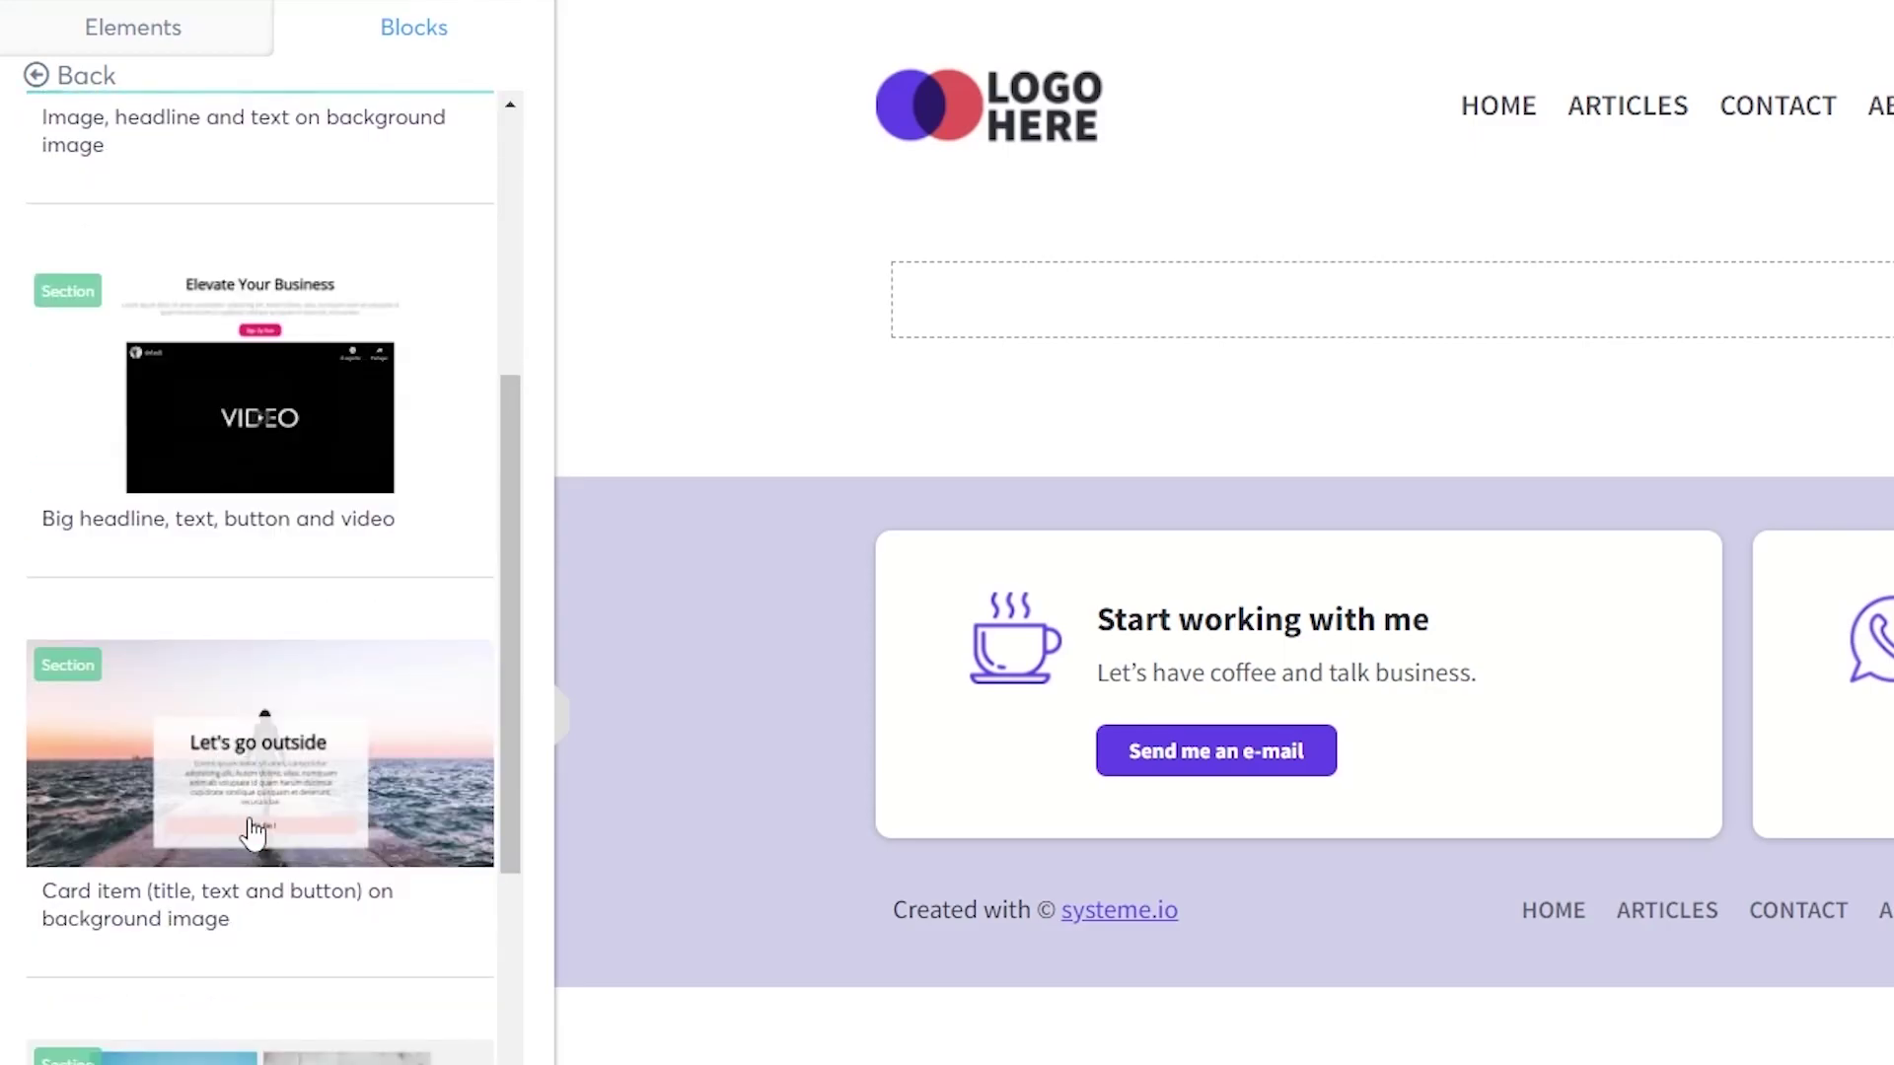
pyautogui.scroll(-9, 253, 833)
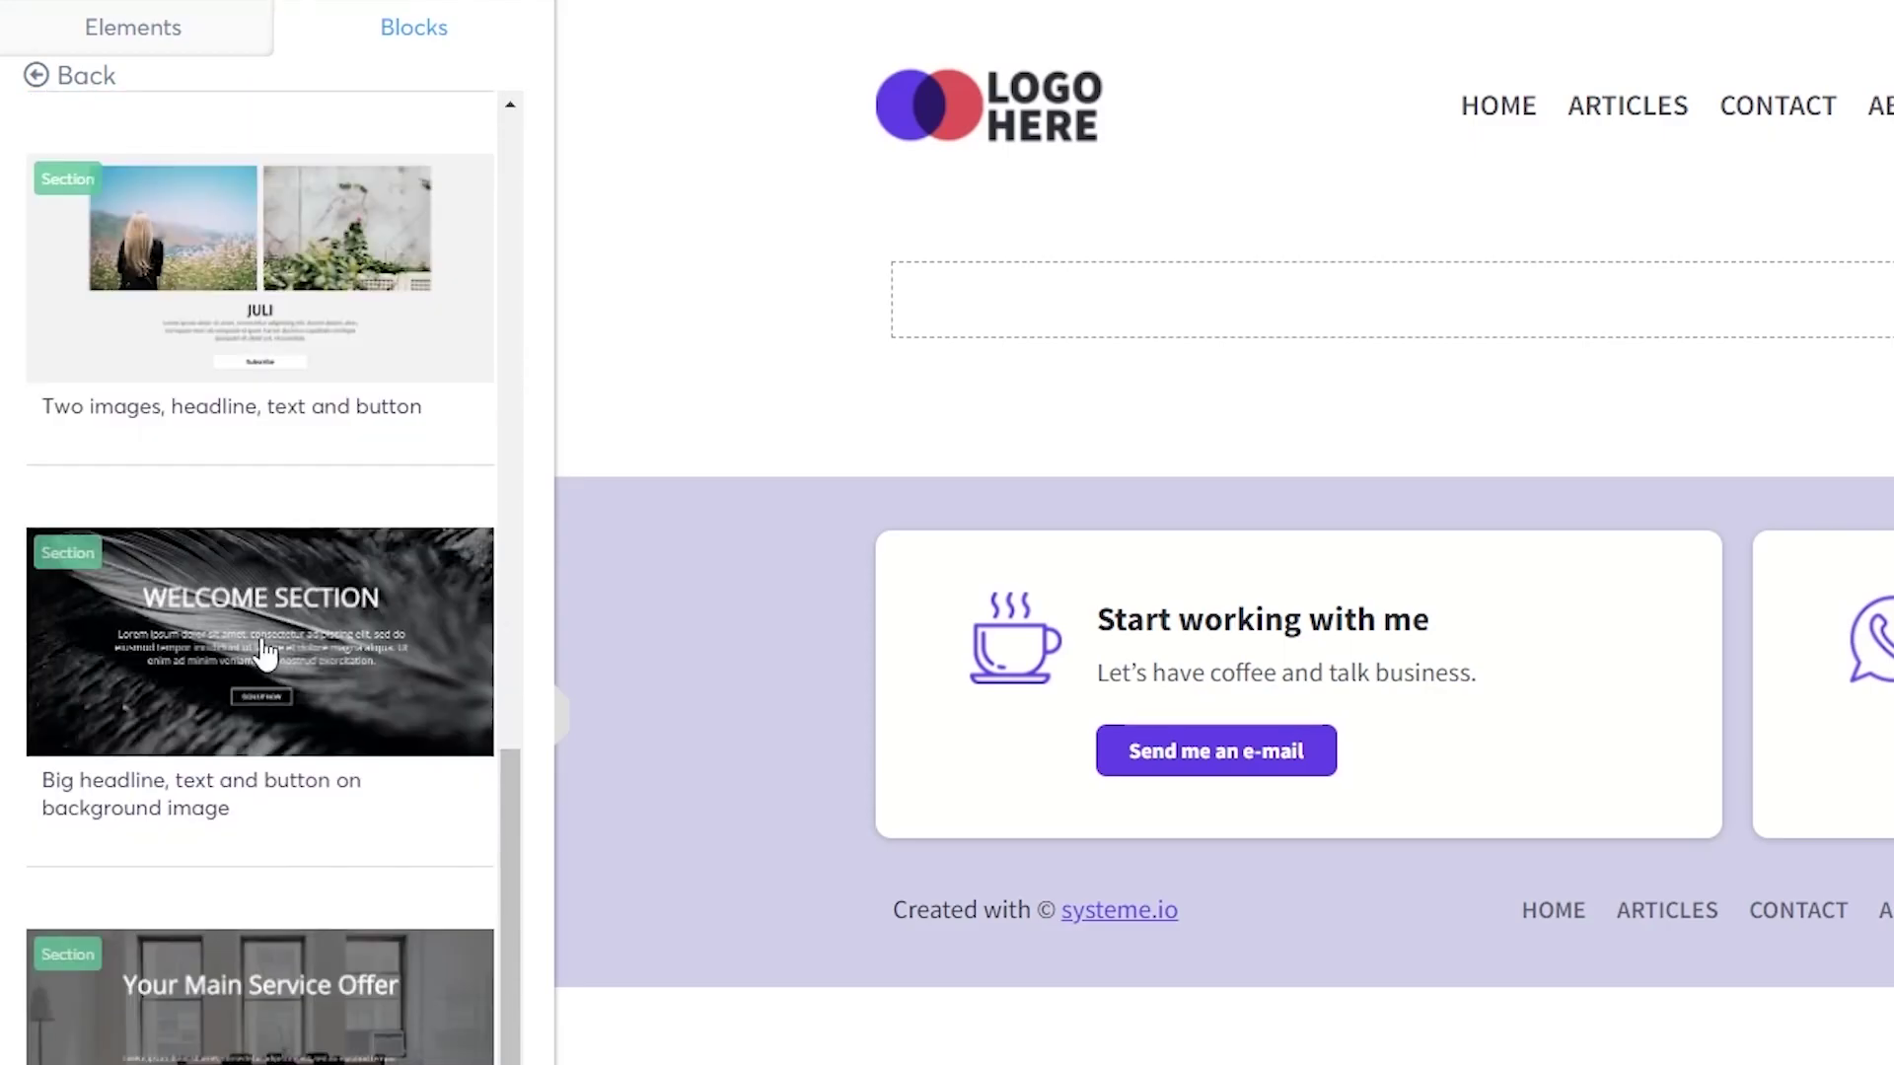
pyautogui.click(264, 651)
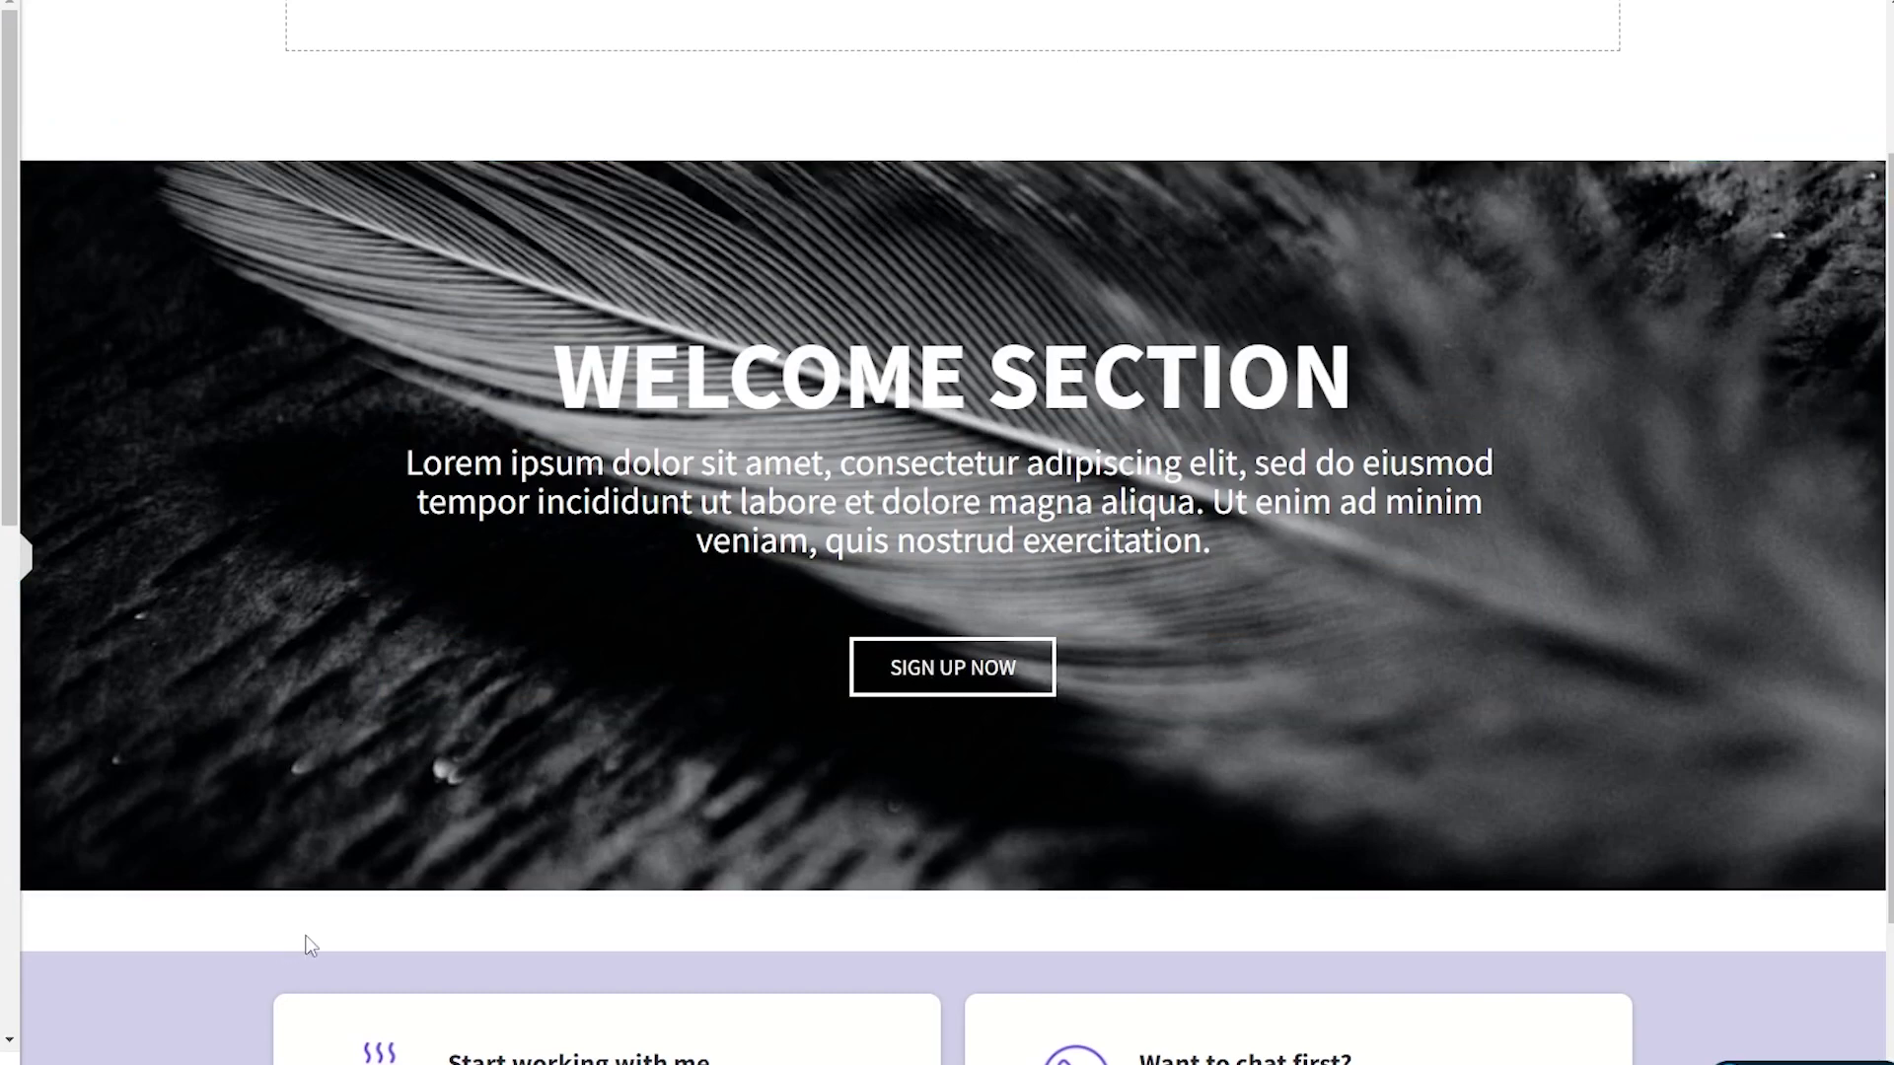
# Step: Move the Welcome Section above the empty section, right under the page header
pyautogui.scroll(-3, 964, 775)
pyautogui.scroll(5, 962, 708)
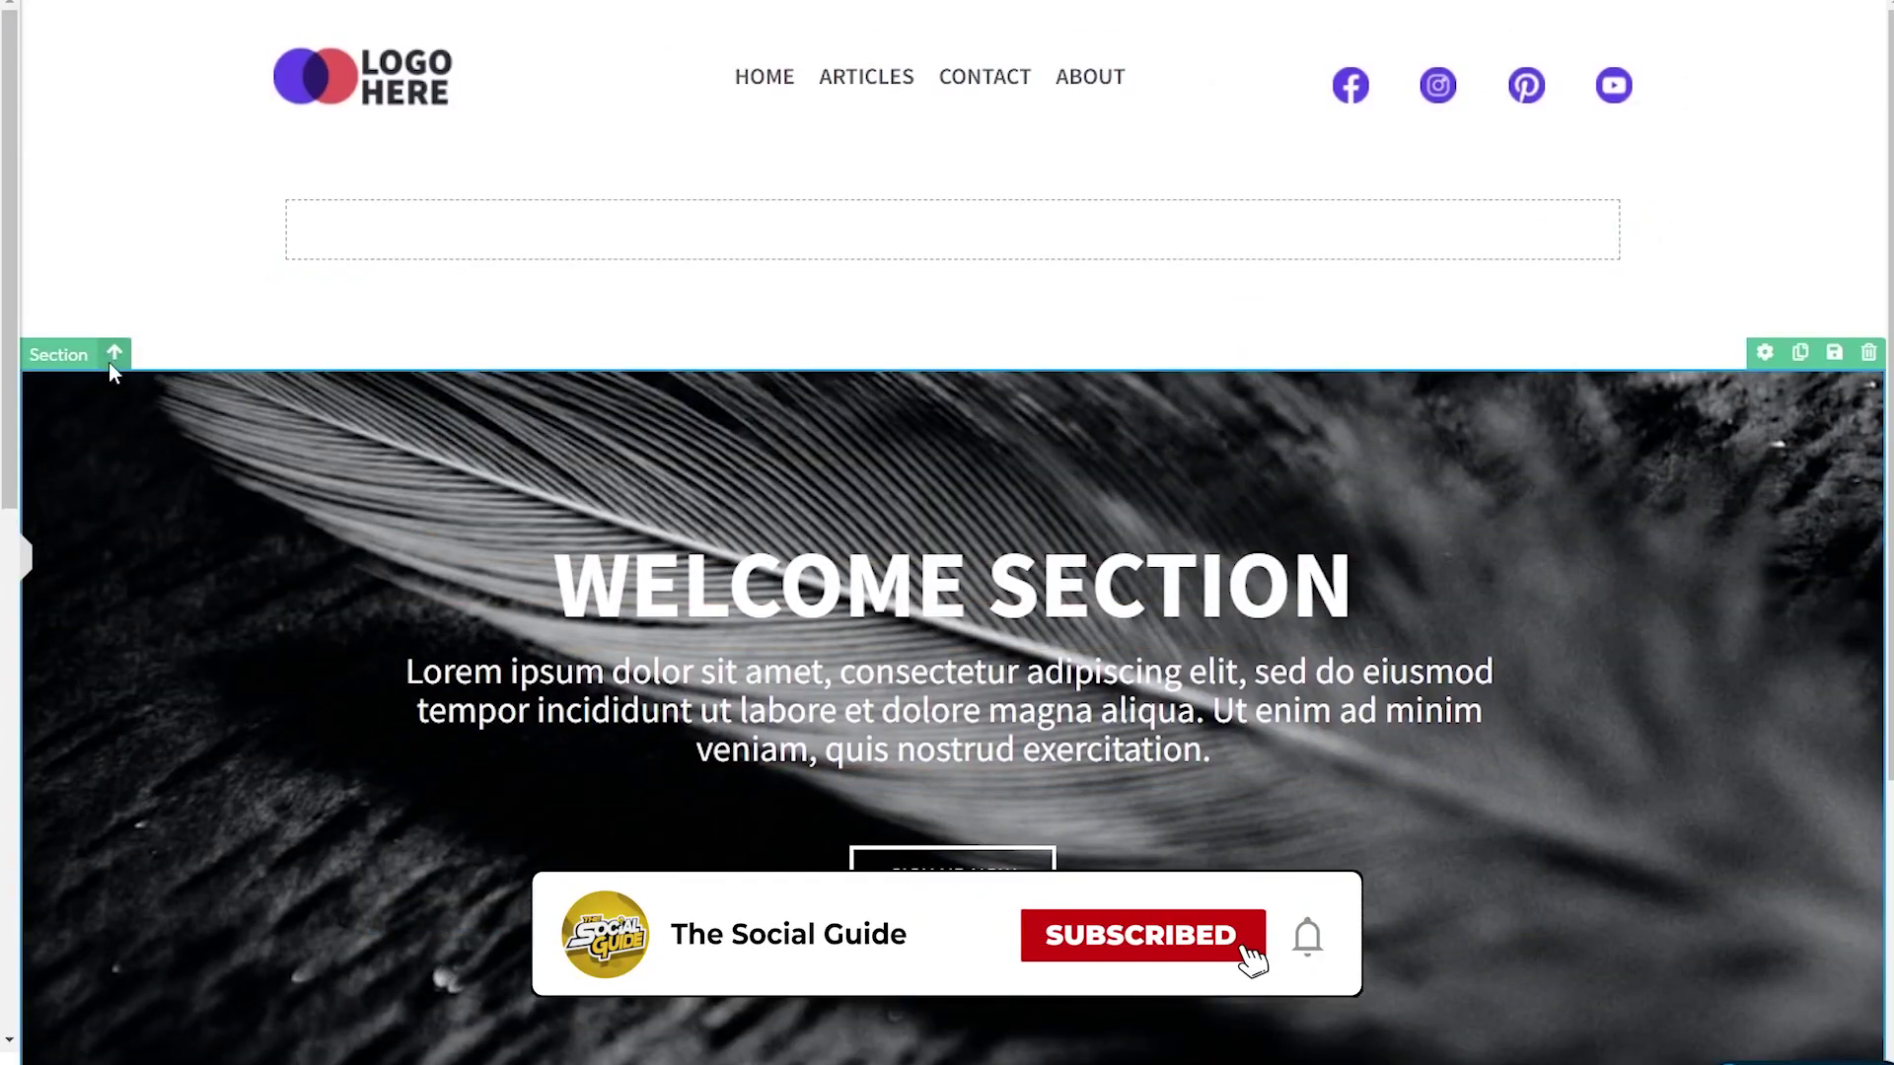
pyautogui.click(111, 355)
# Step: Scroll down the page and return to the block category list to add another section
pyautogui.scroll(-4, 1061, 842)
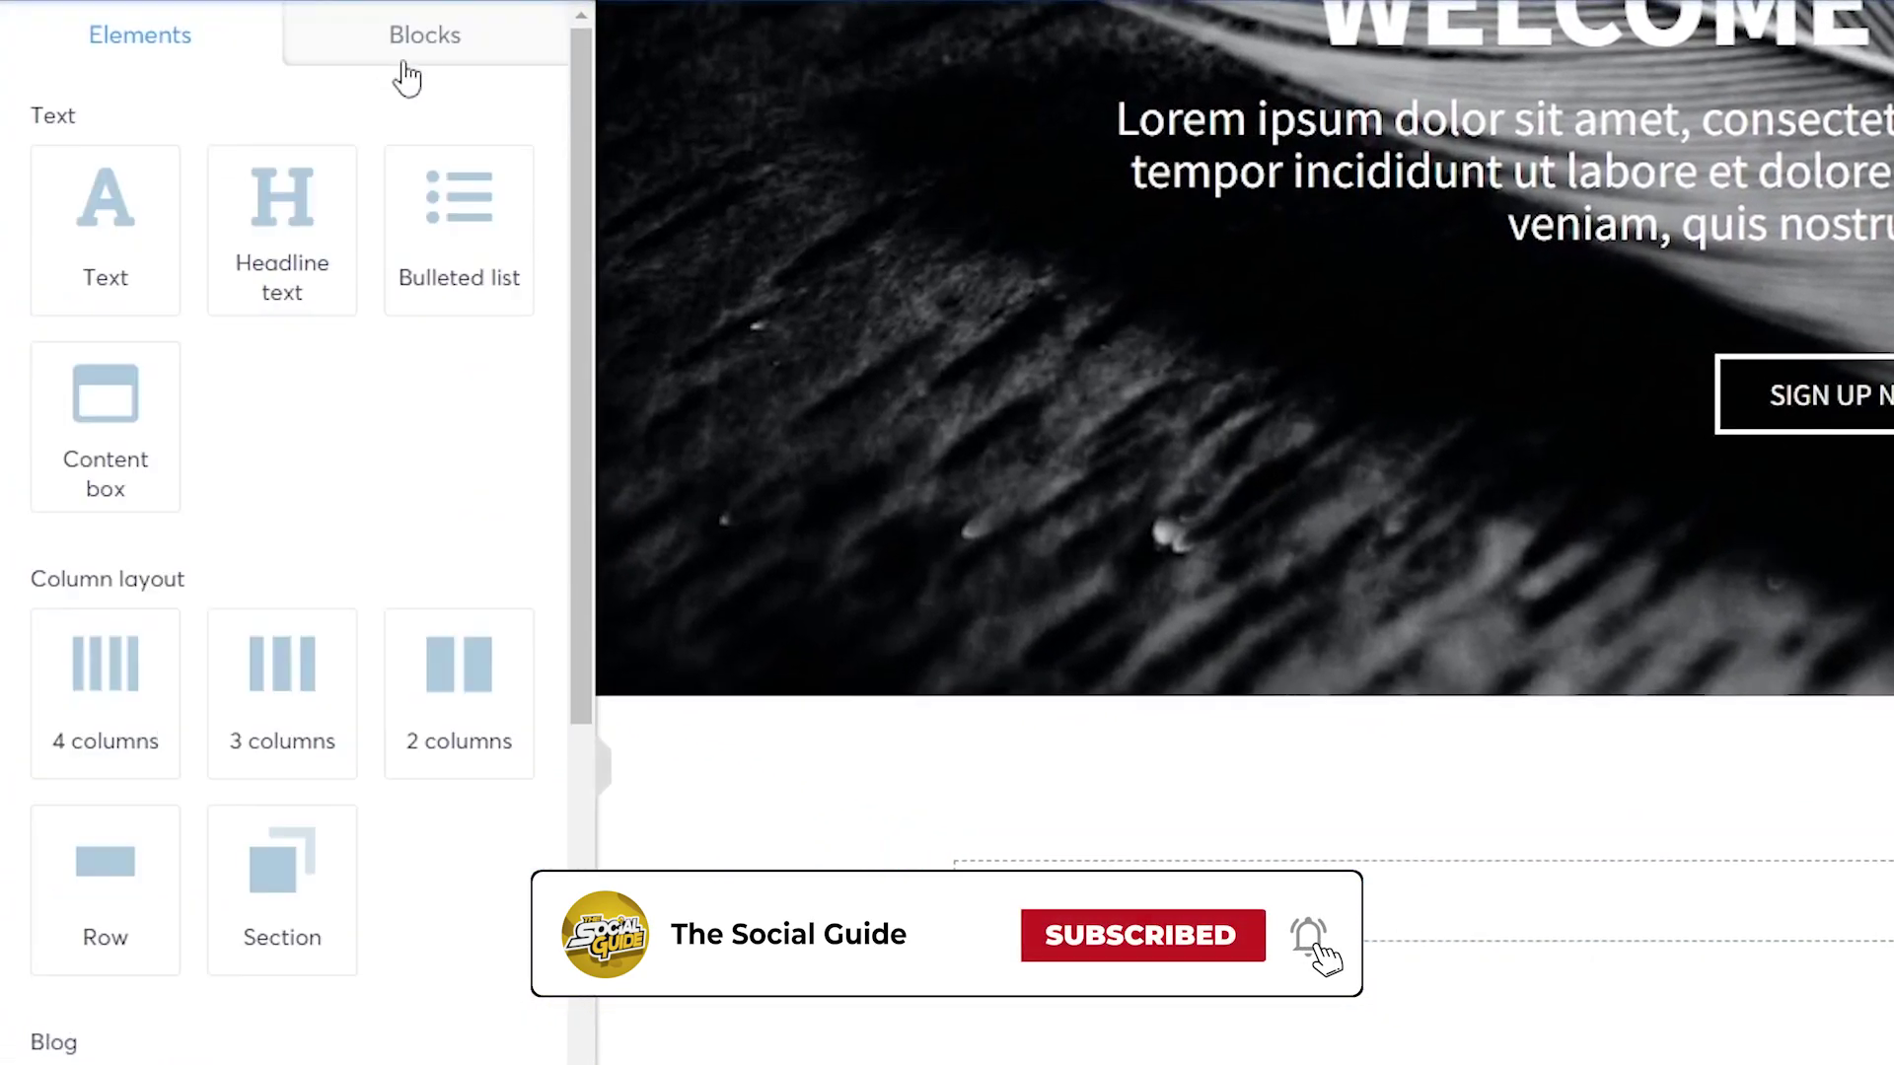
pyautogui.click(405, 67)
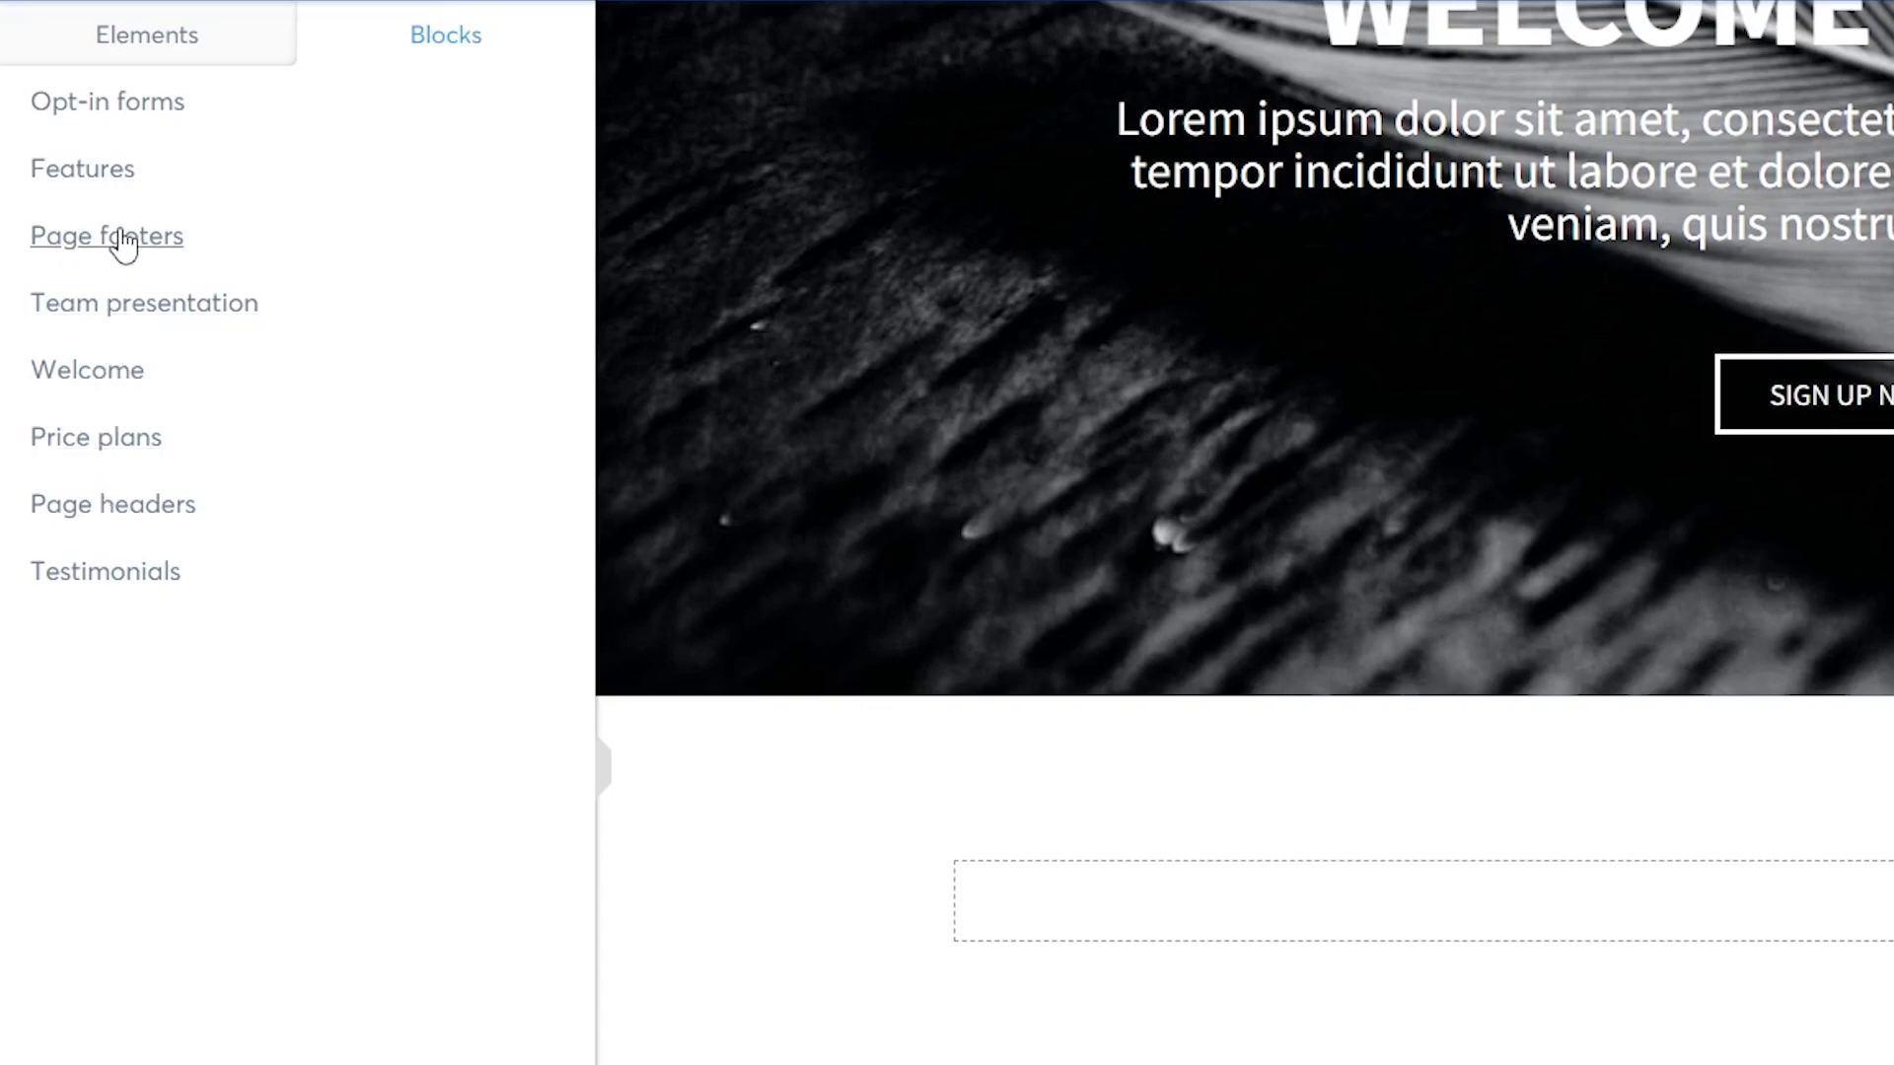
# Step: Add the Features block 'Three columns of items (big image, headline, text)' below the welcome section
pyautogui.click(111, 173)
pyautogui.scroll(-3, 335, 452)
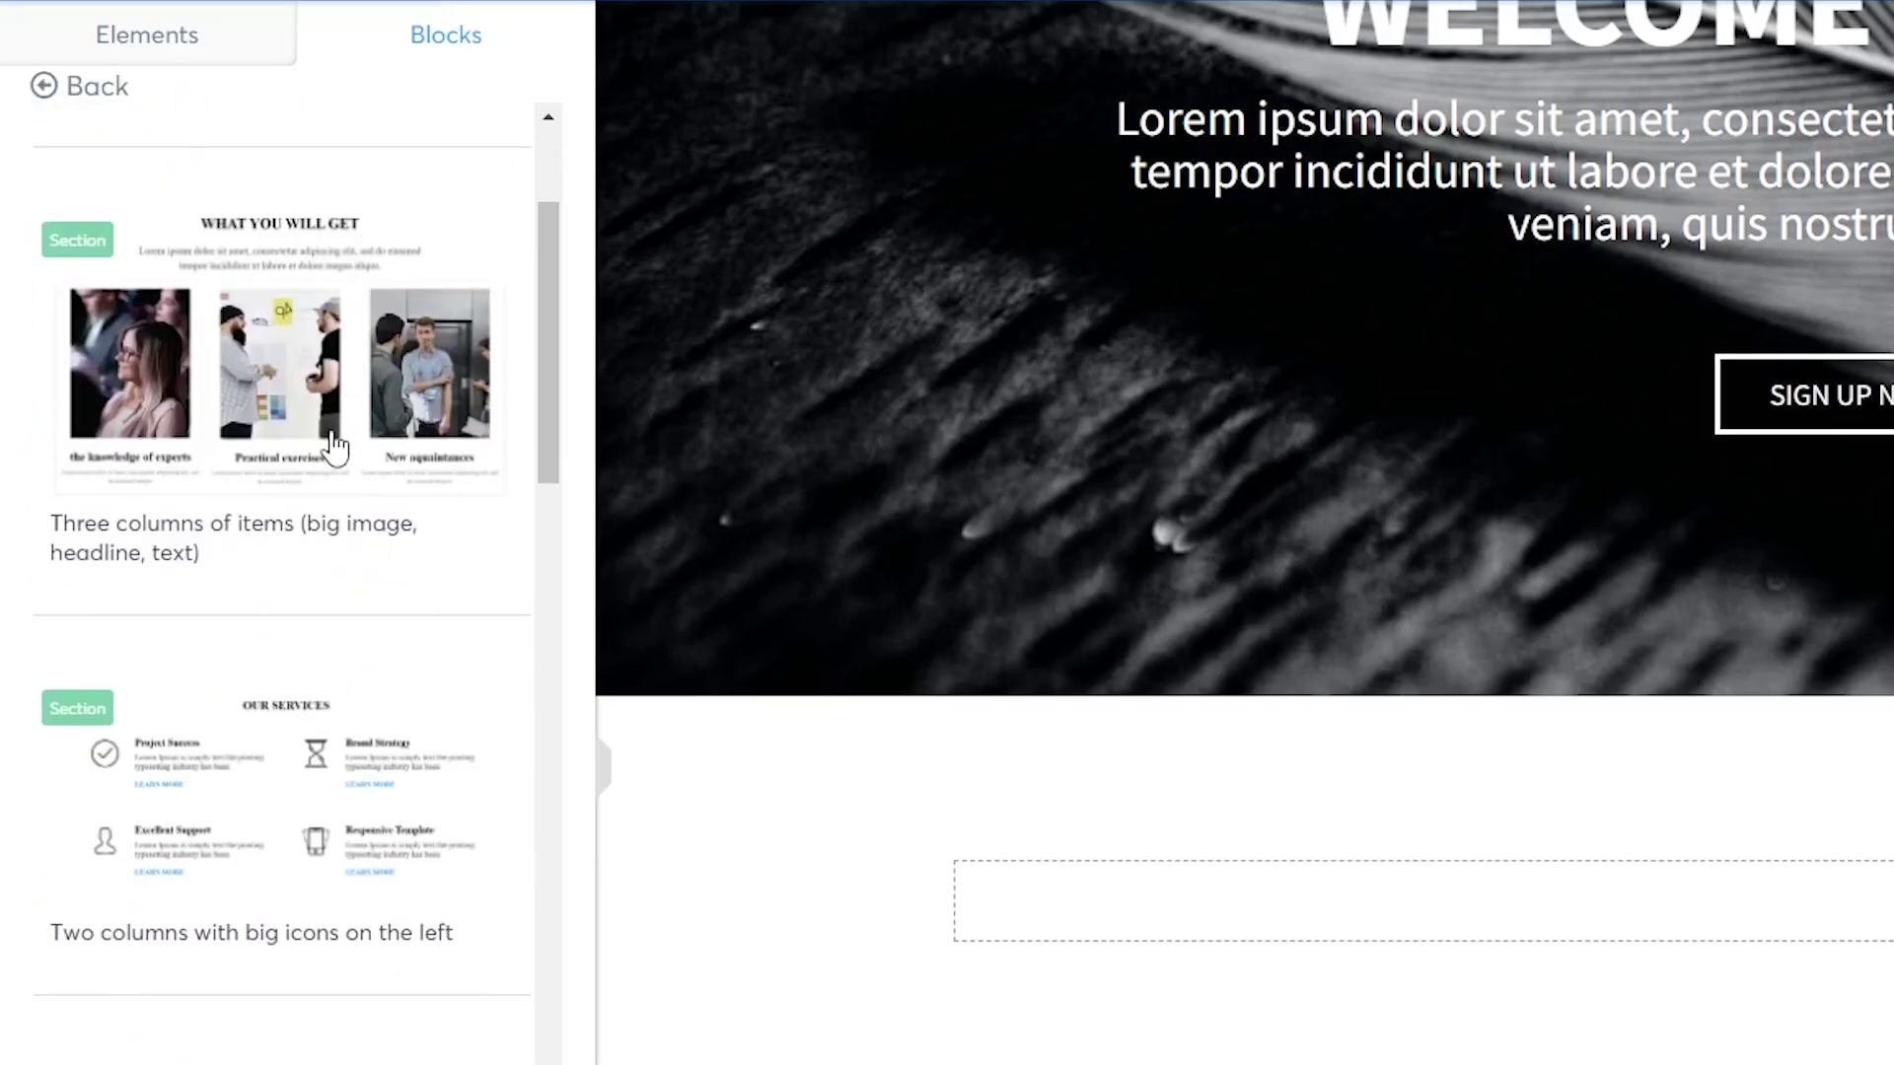
pyautogui.scroll(-3, 449, 381)
pyautogui.scroll(3, 365, 547)
pyautogui.moveTo(358, 543); pyautogui.dragTo(1095, 1056)
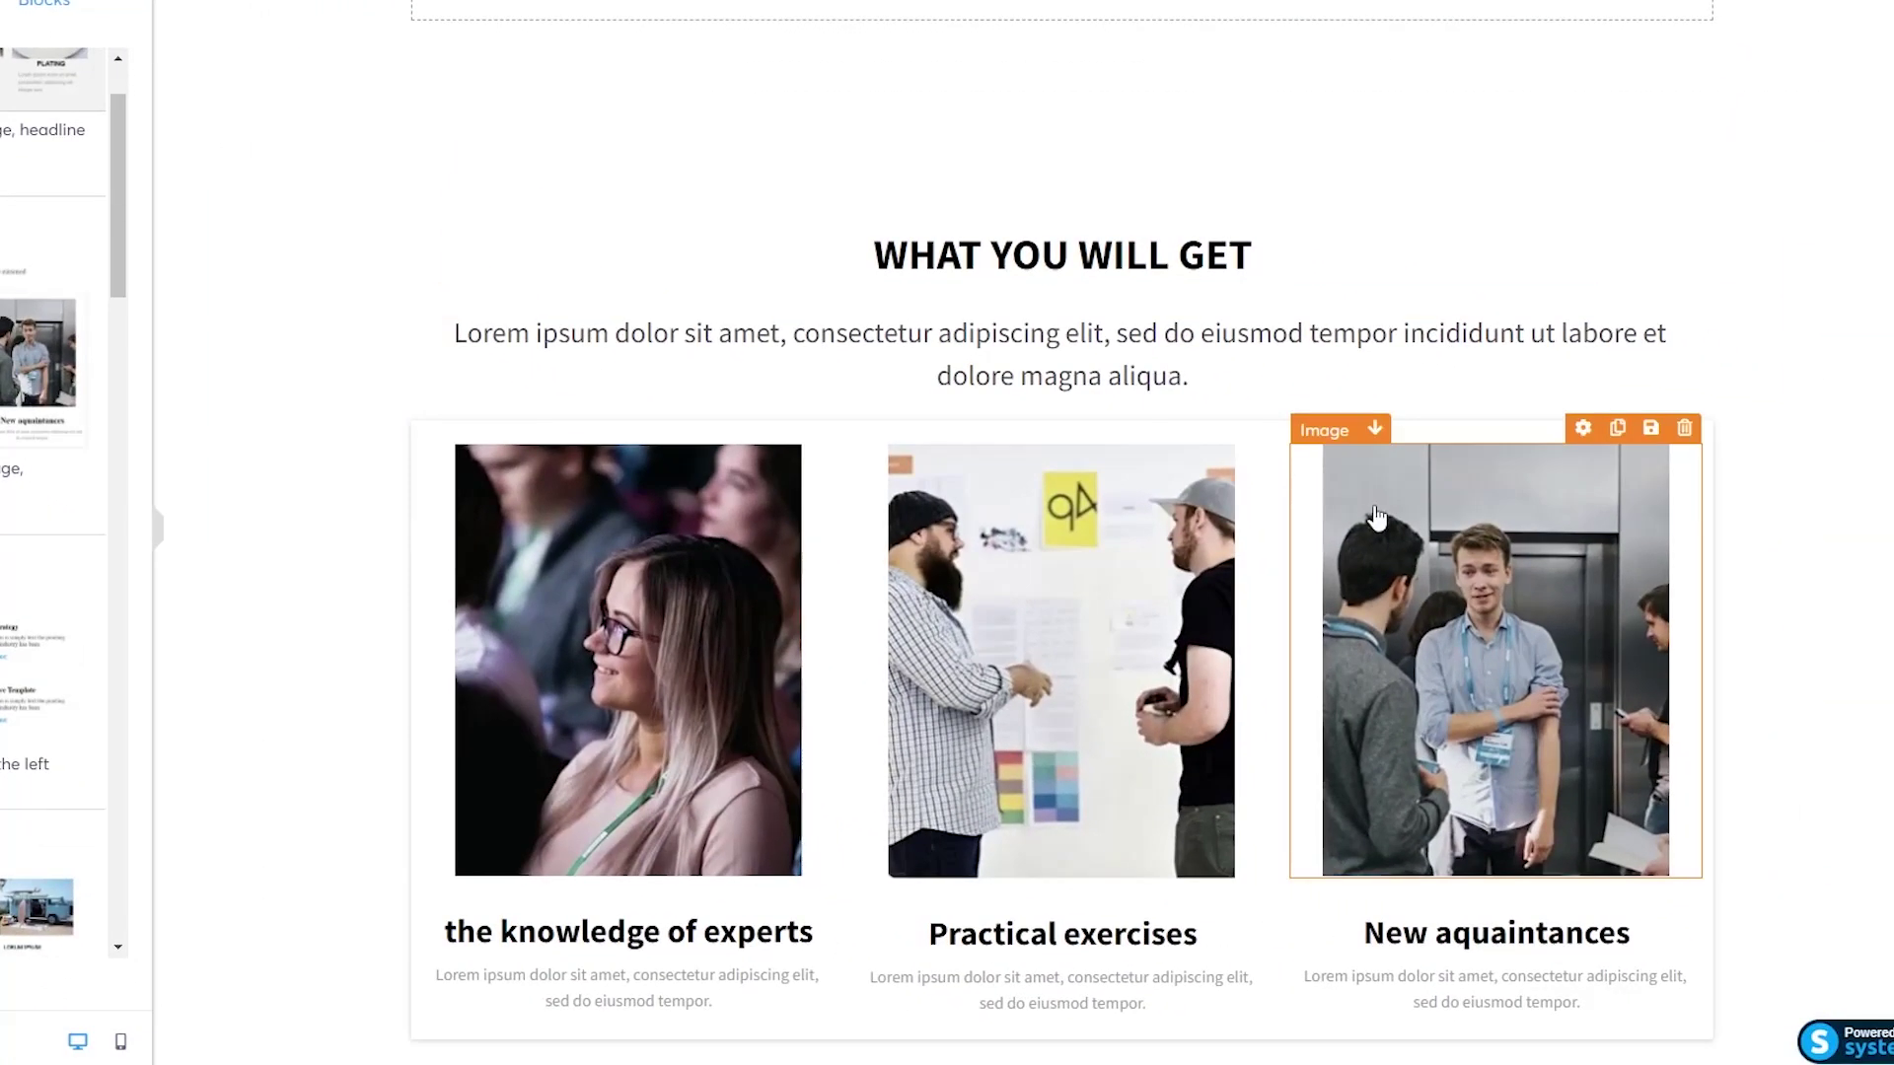
pyautogui.scroll(-3, 1377, 517)
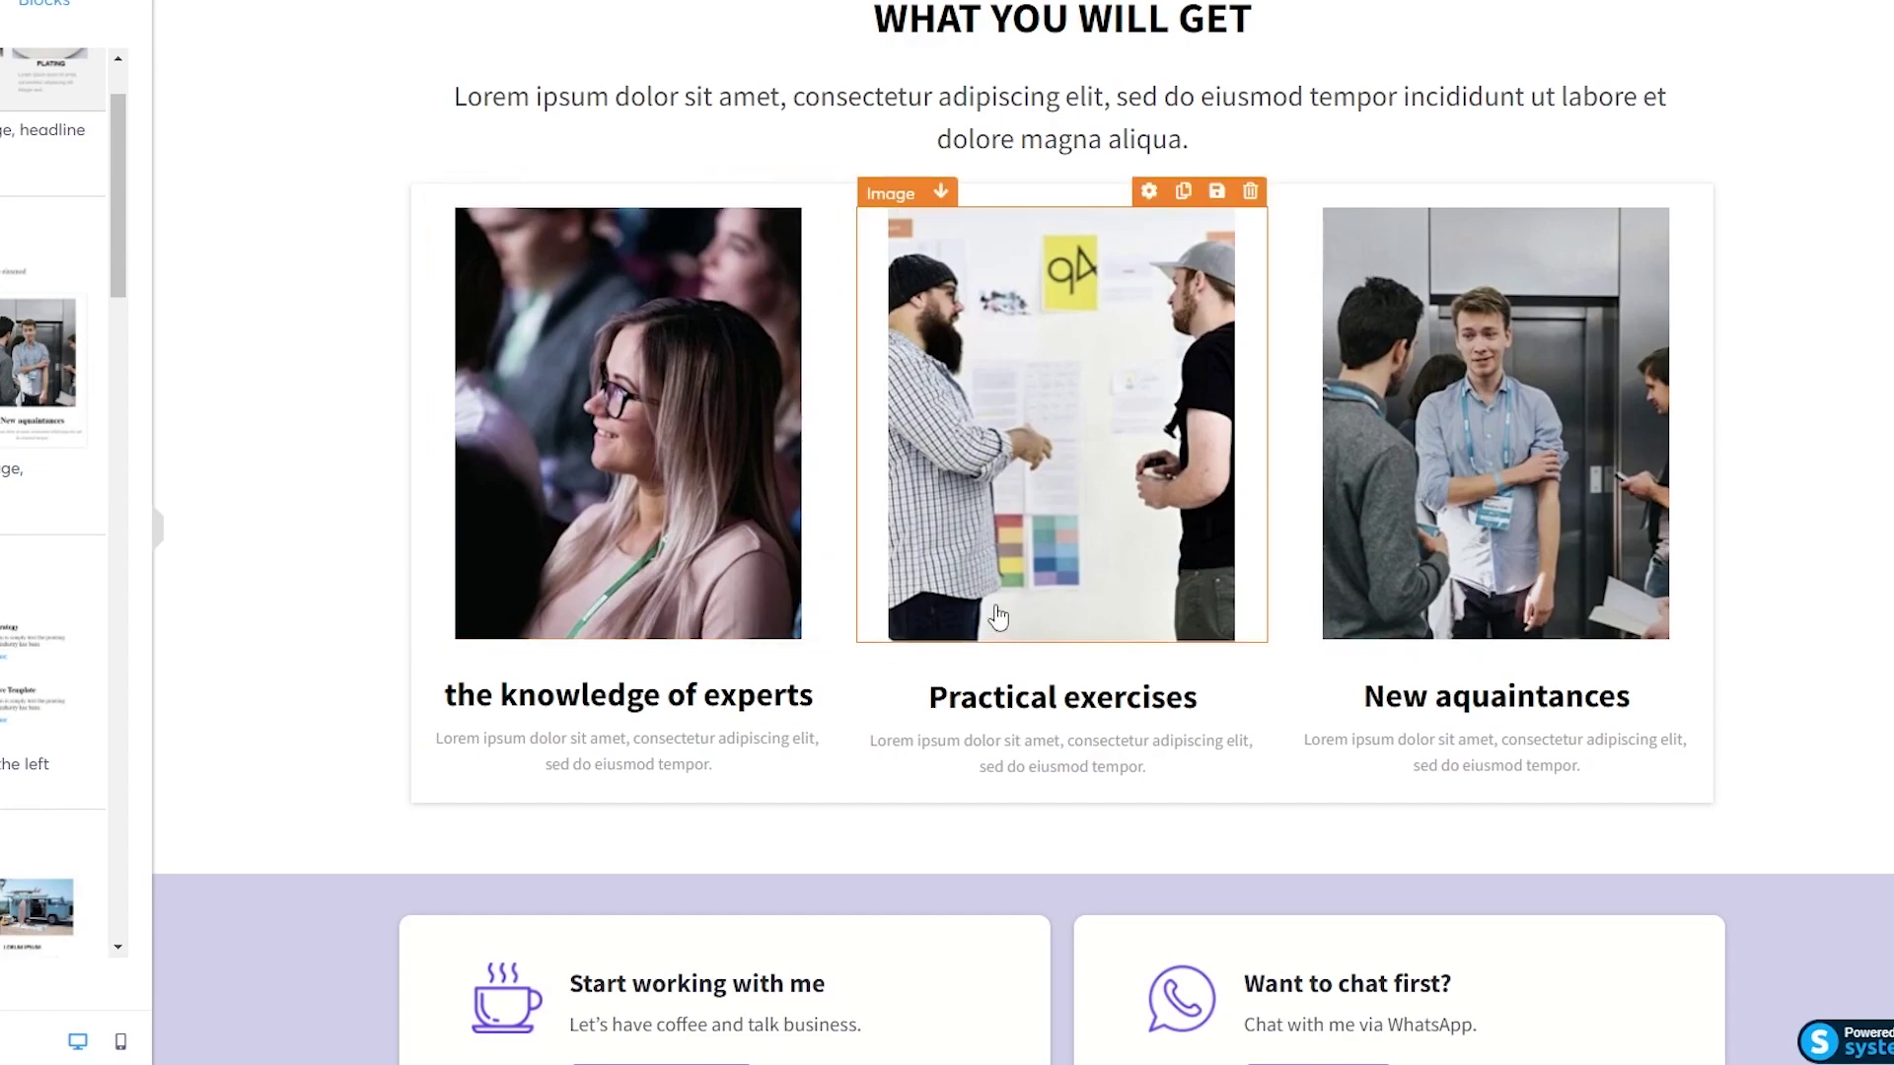
pyautogui.scroll(7, 986, 641)
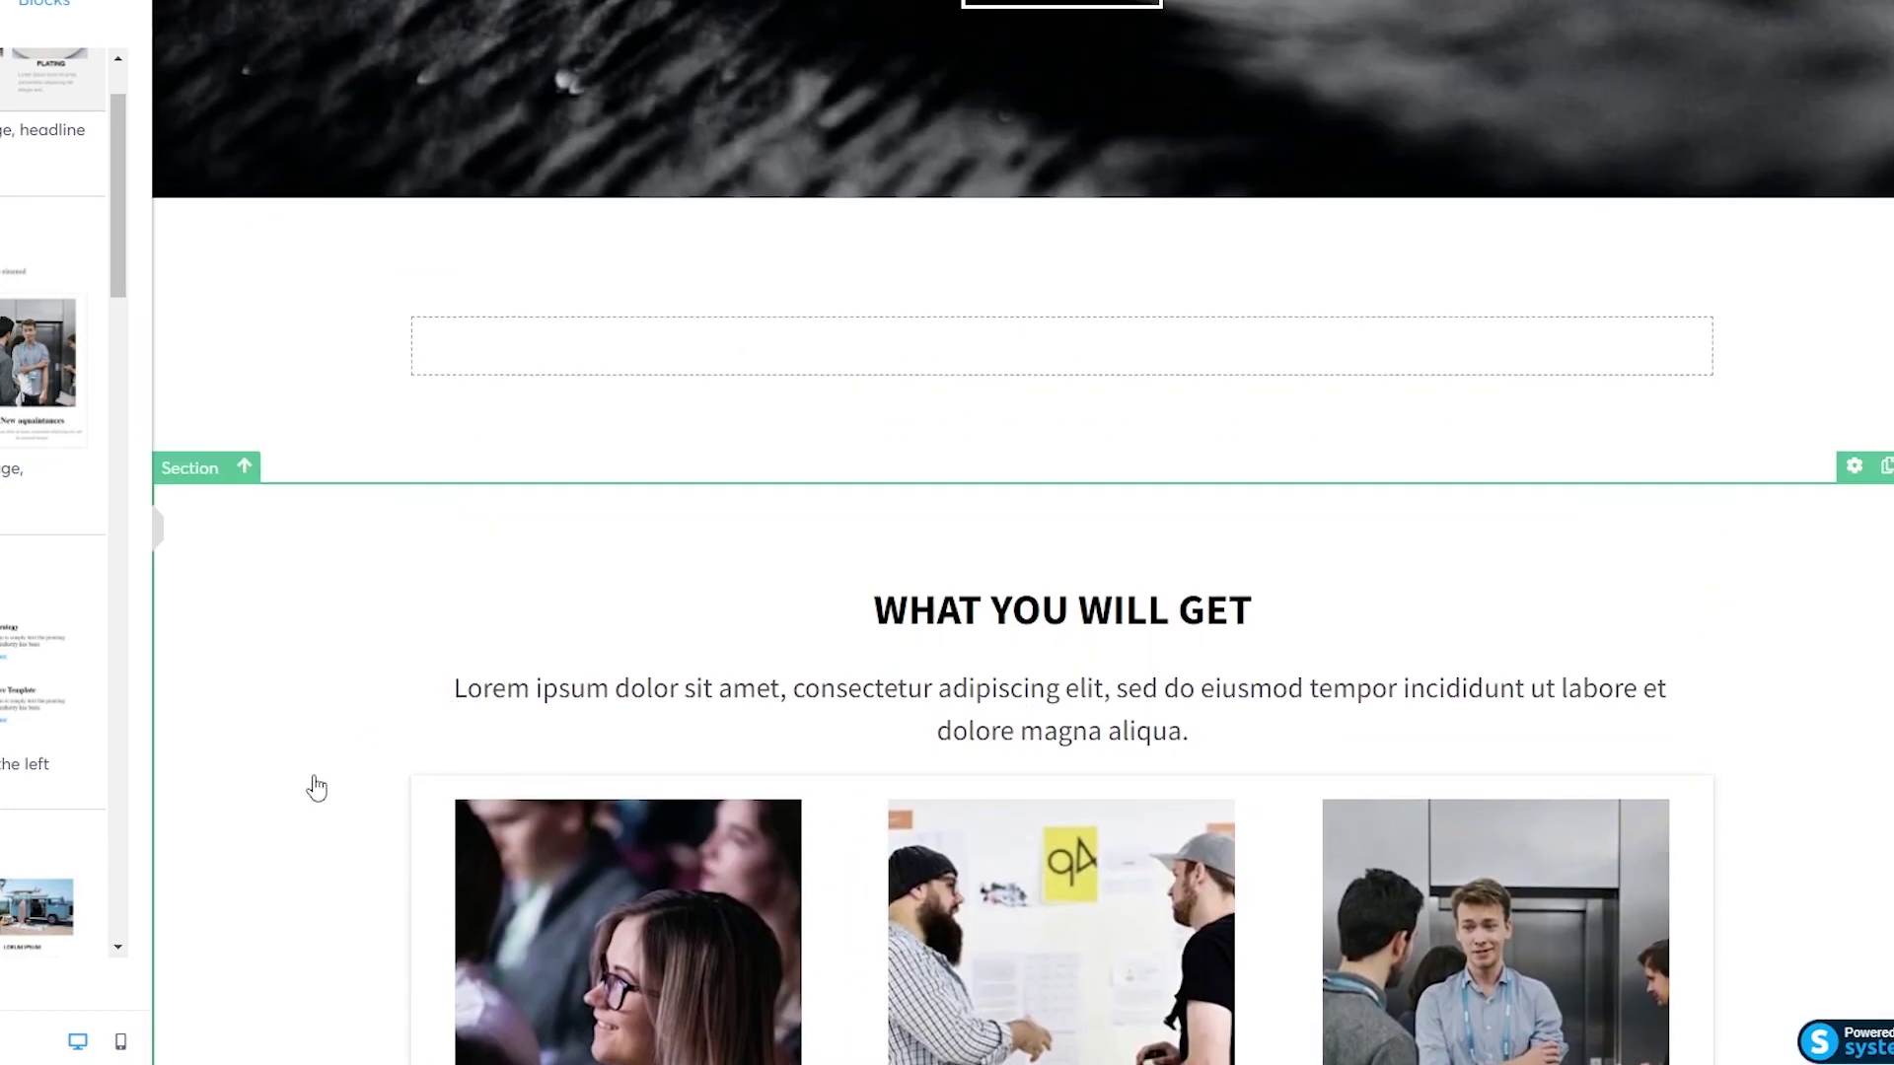
pyautogui.scroll(-10, 849, 748)
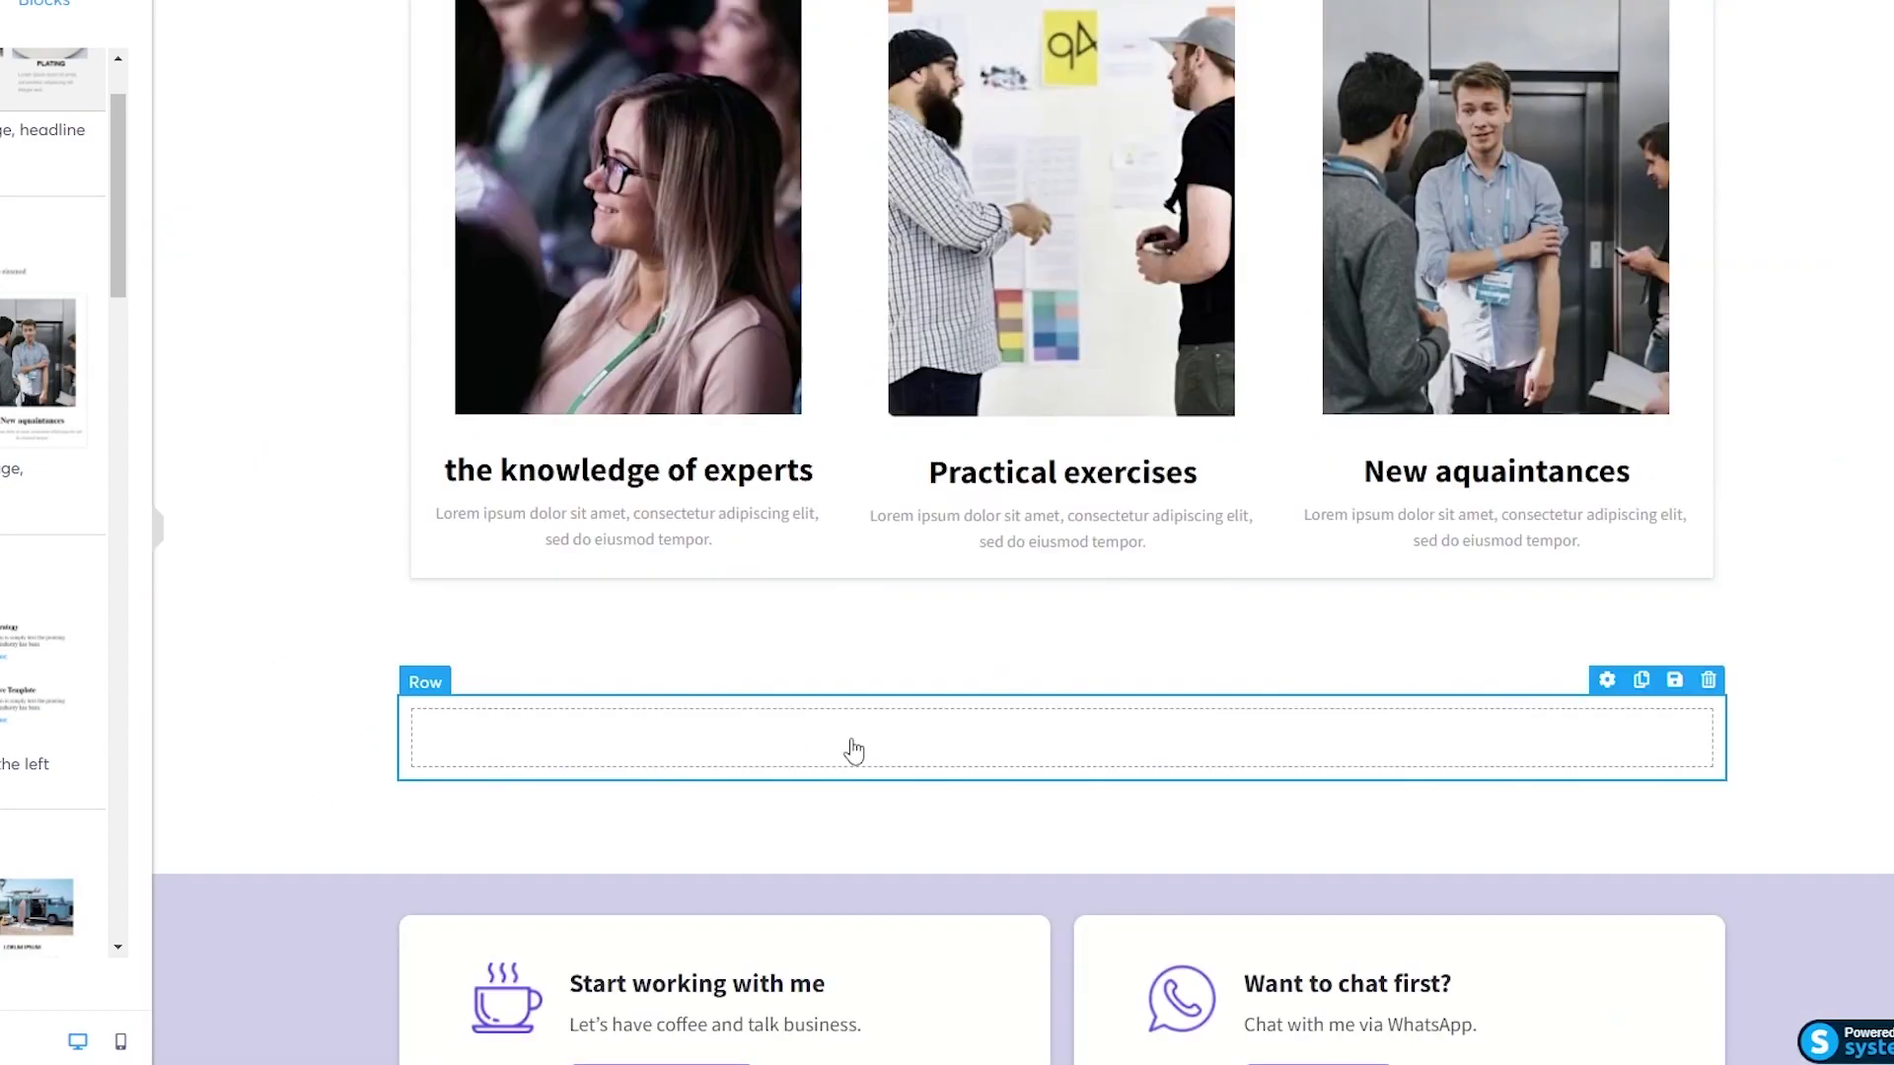
pyautogui.click(853, 749)
pyautogui.click(5, 23)
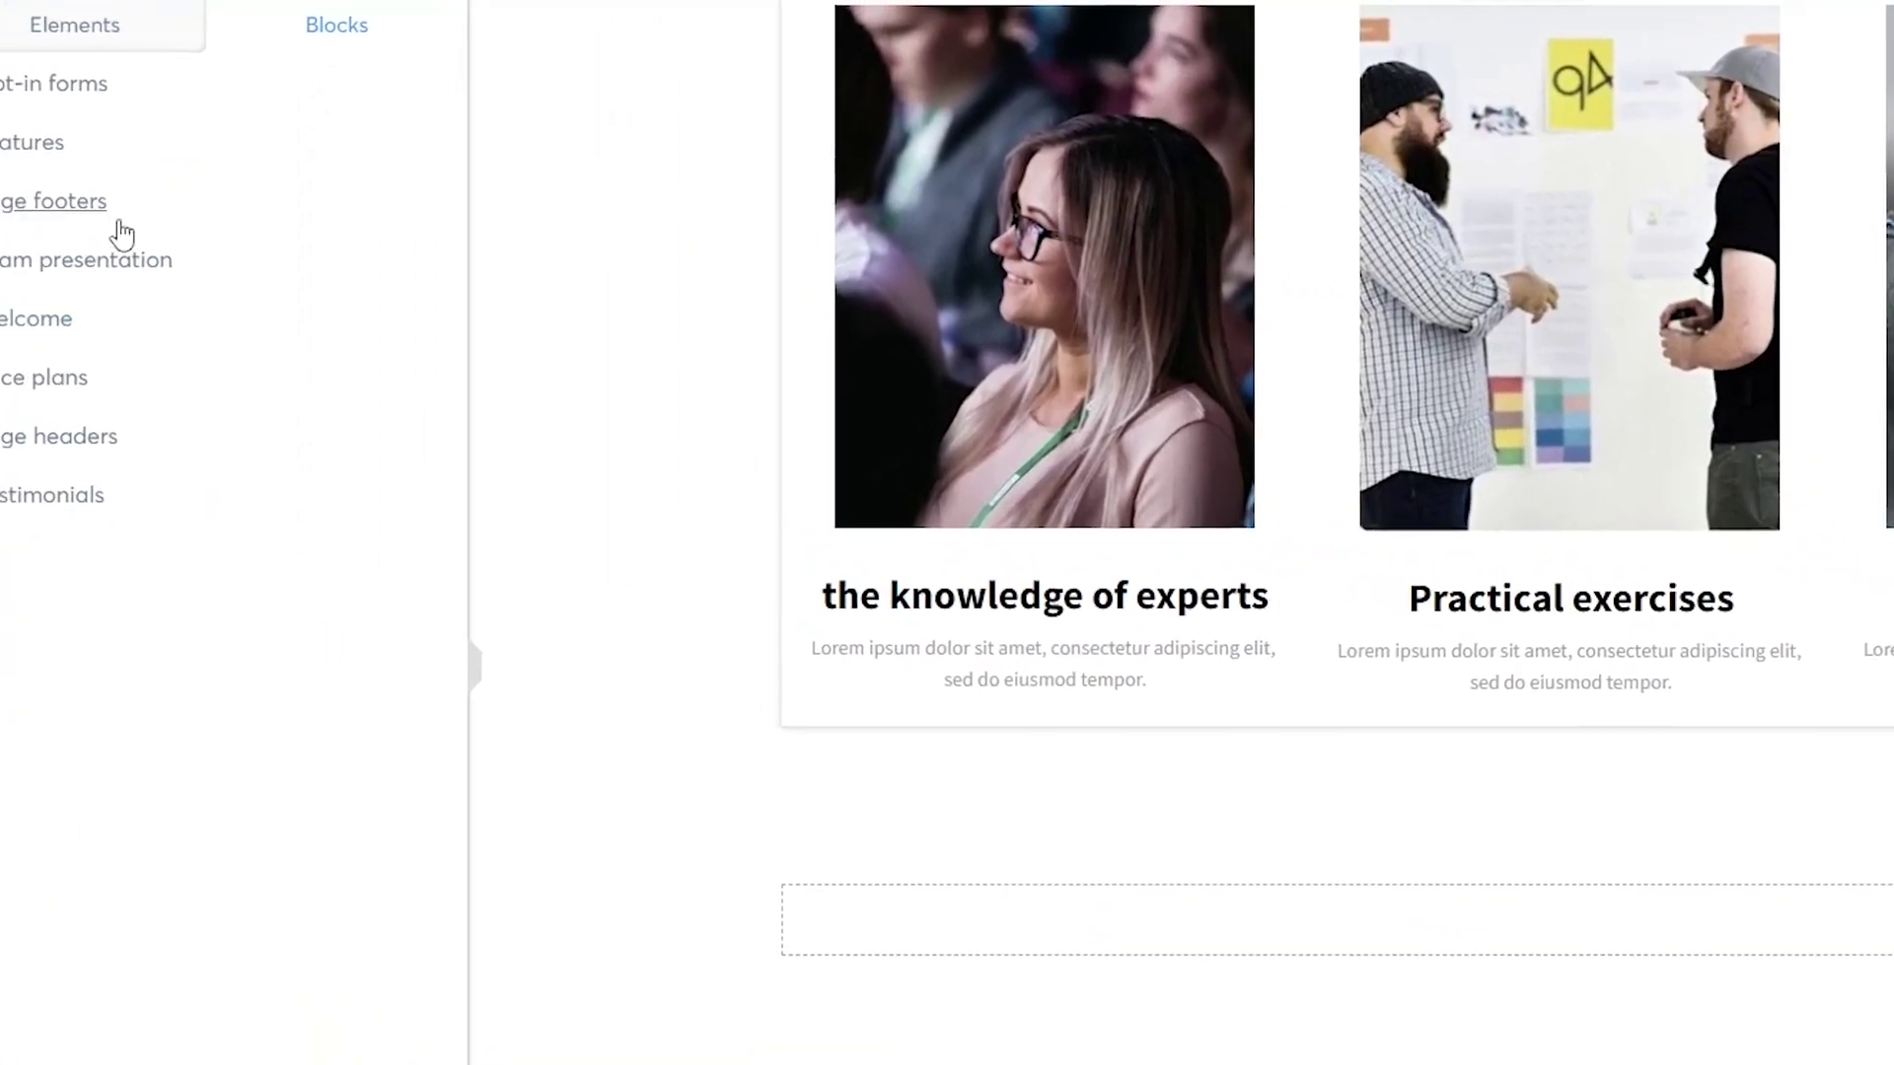
# Step: Insert the Price plans block 'Two column plans (name, price, details and button)' with $00 and $9.99 plans
pyautogui.click(76, 400)
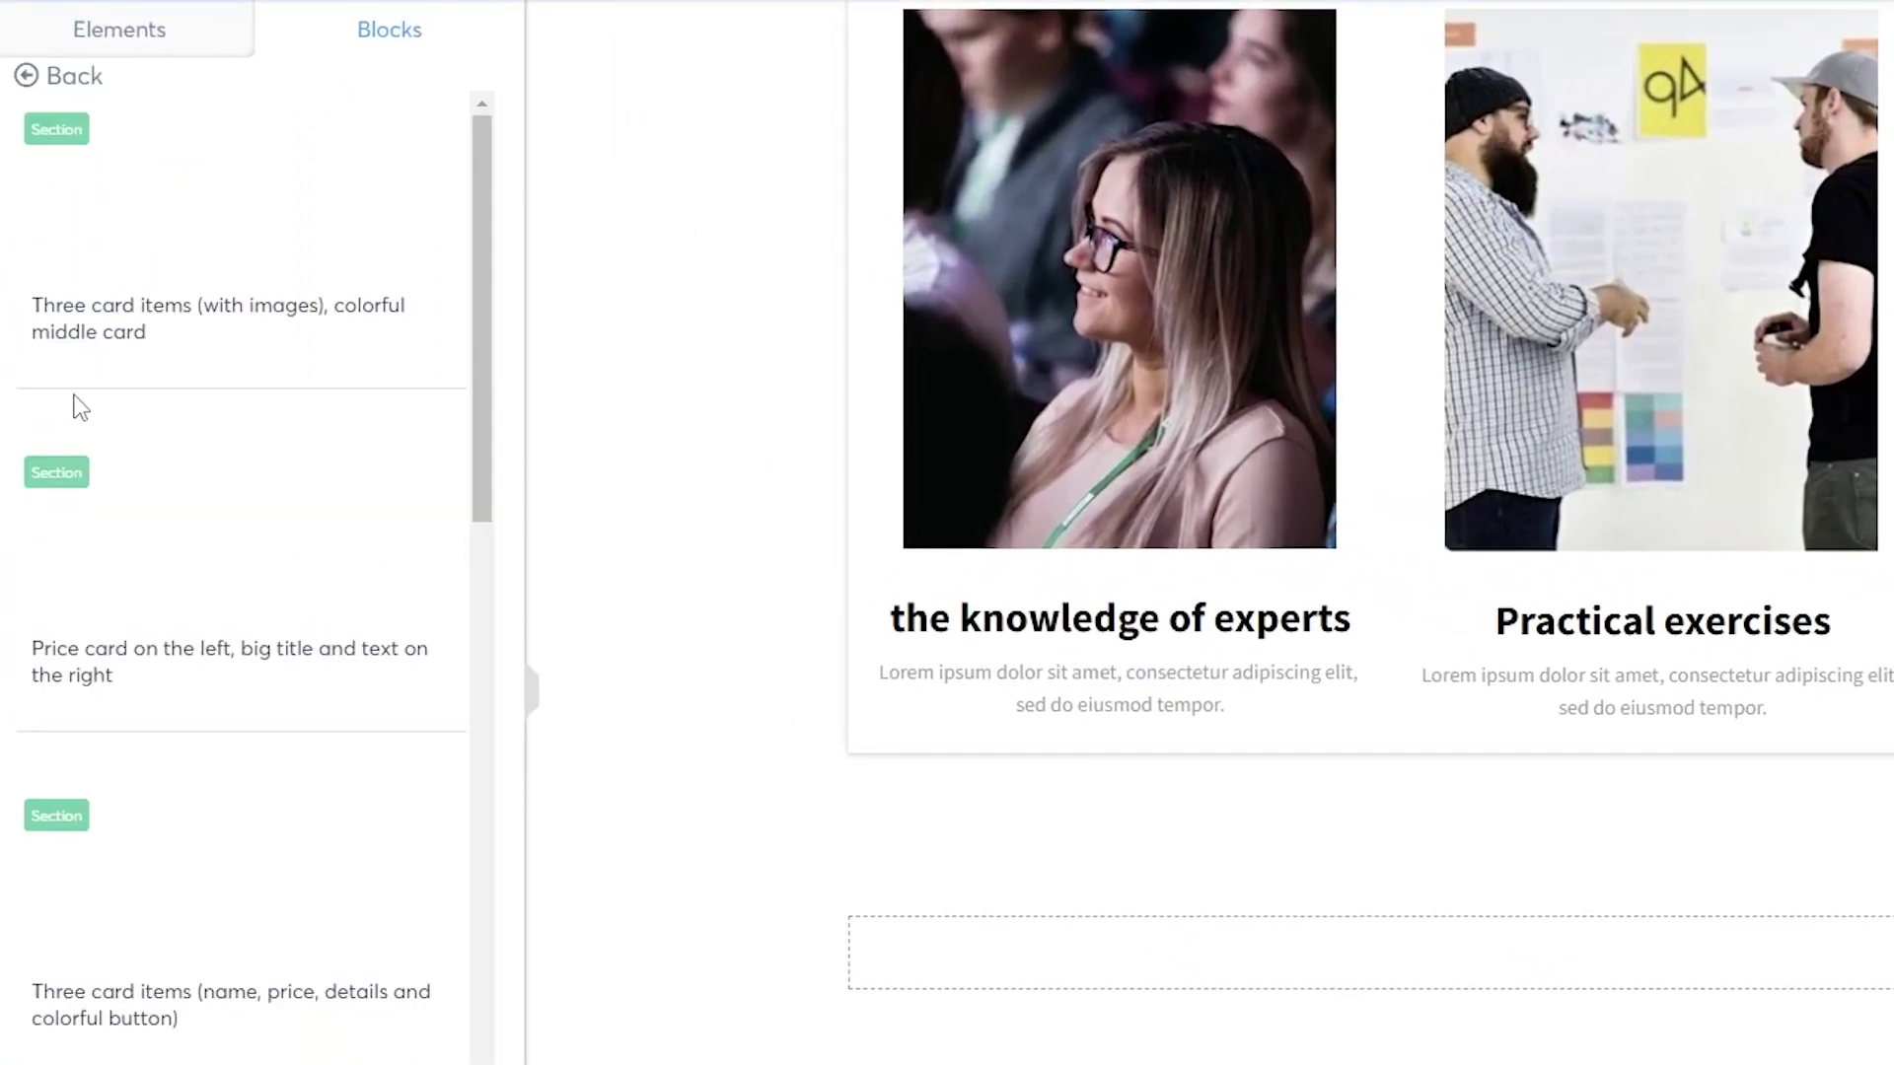
pyautogui.scroll(-5, 211, 399)
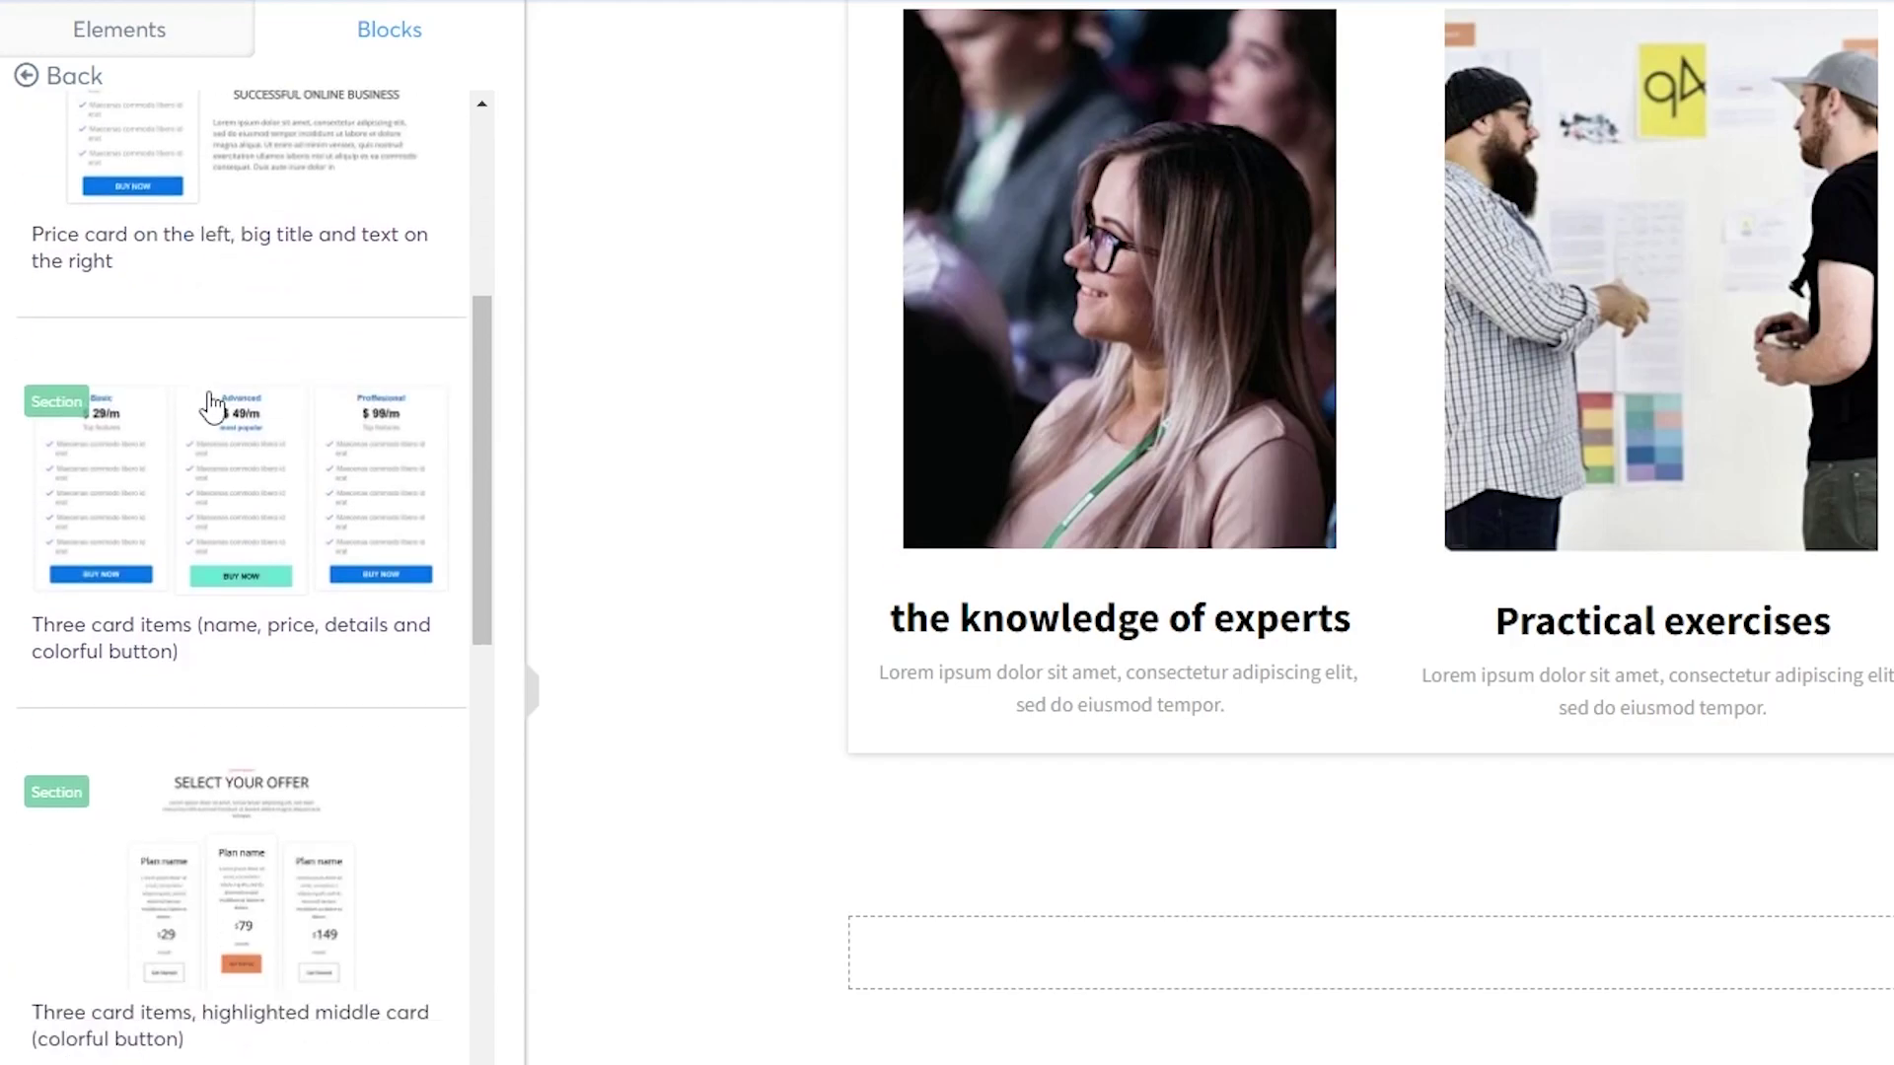
pyautogui.scroll(-8, 343, 577)
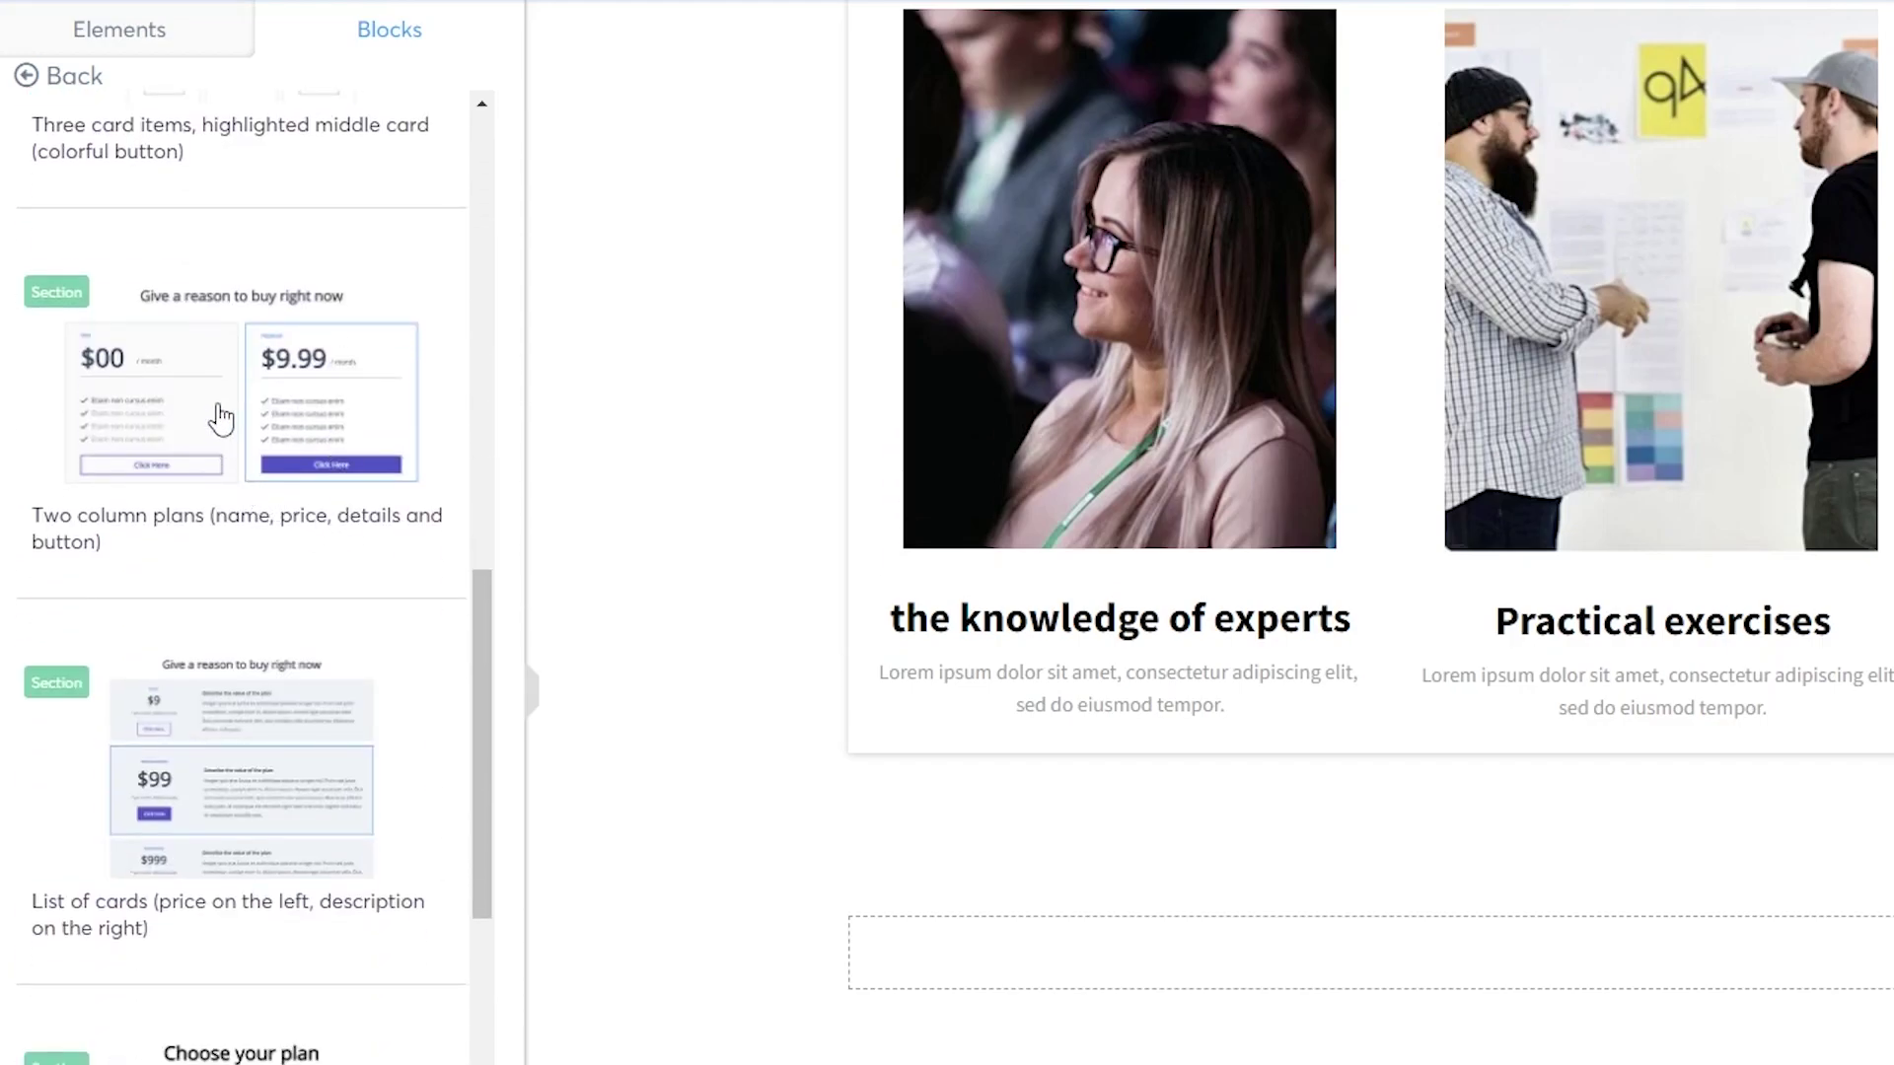
pyautogui.scroll(-5, 227, 404)
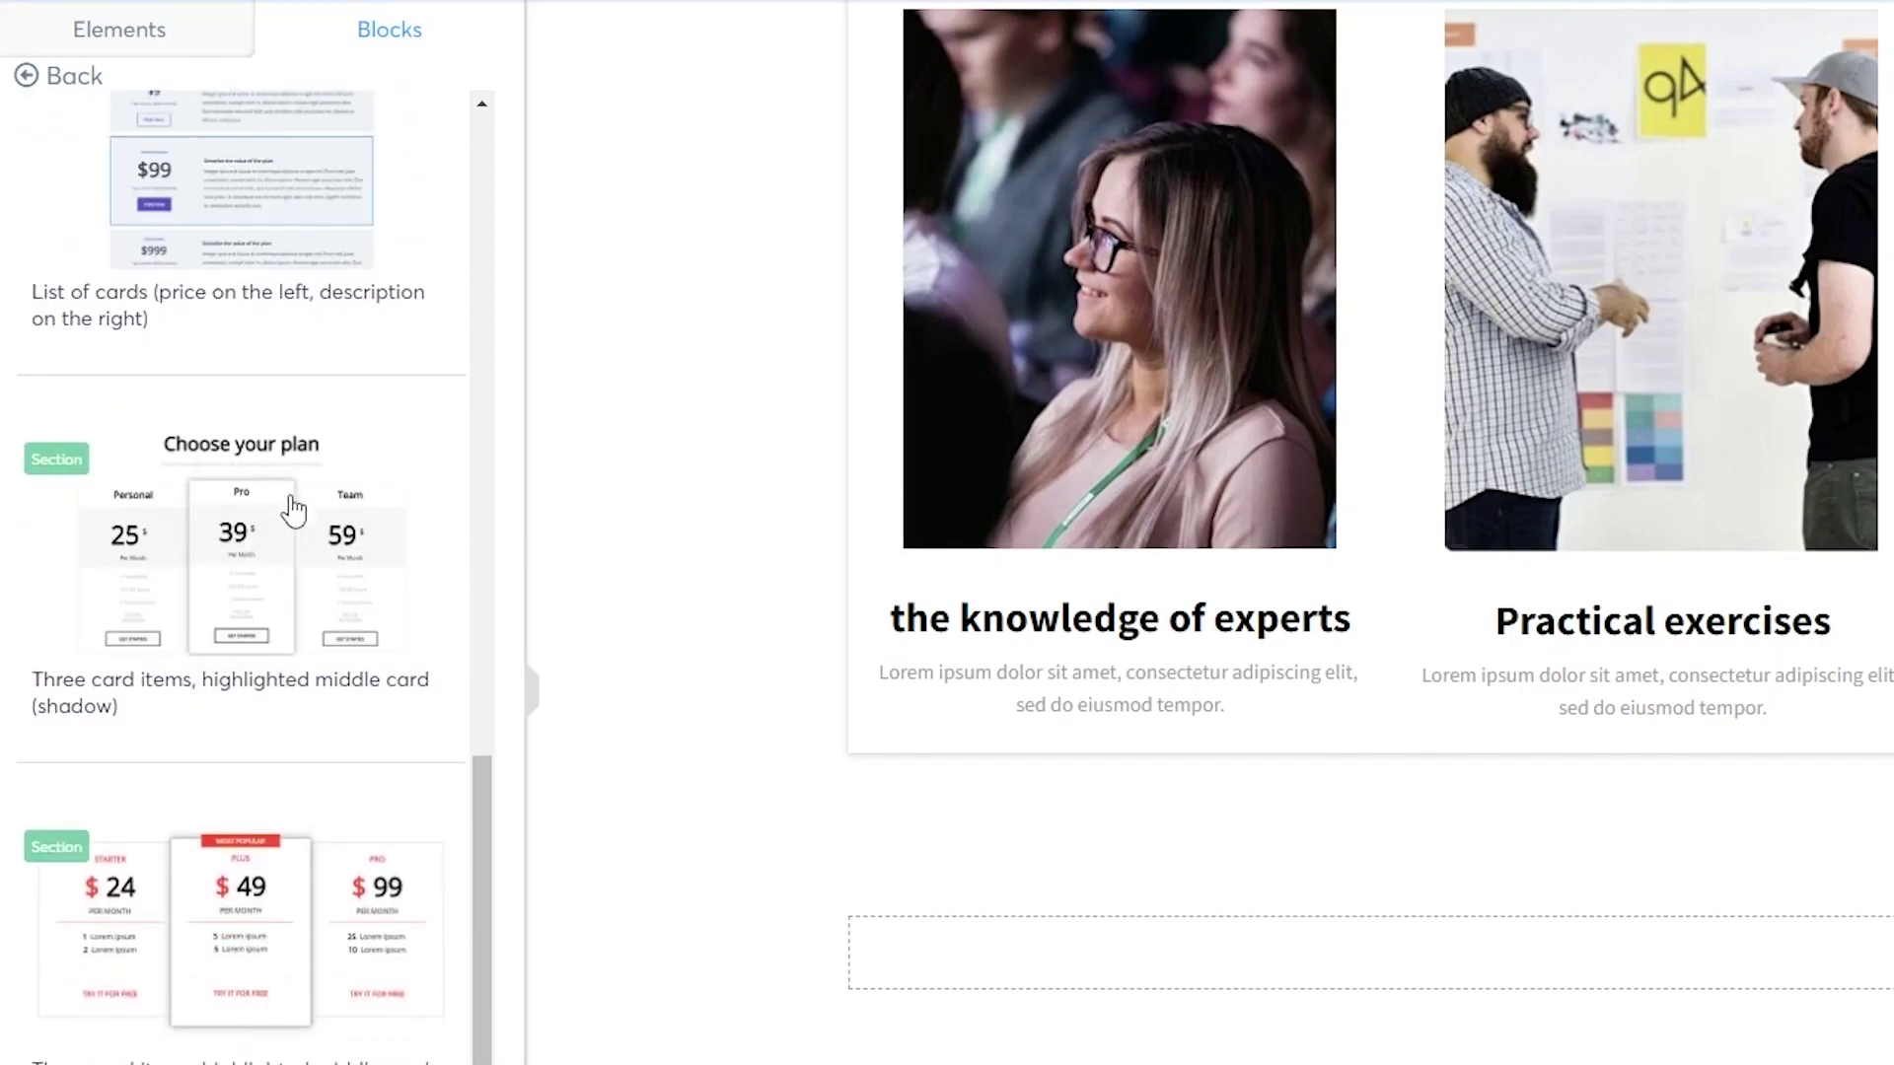
pyautogui.scroll(6, 286, 592)
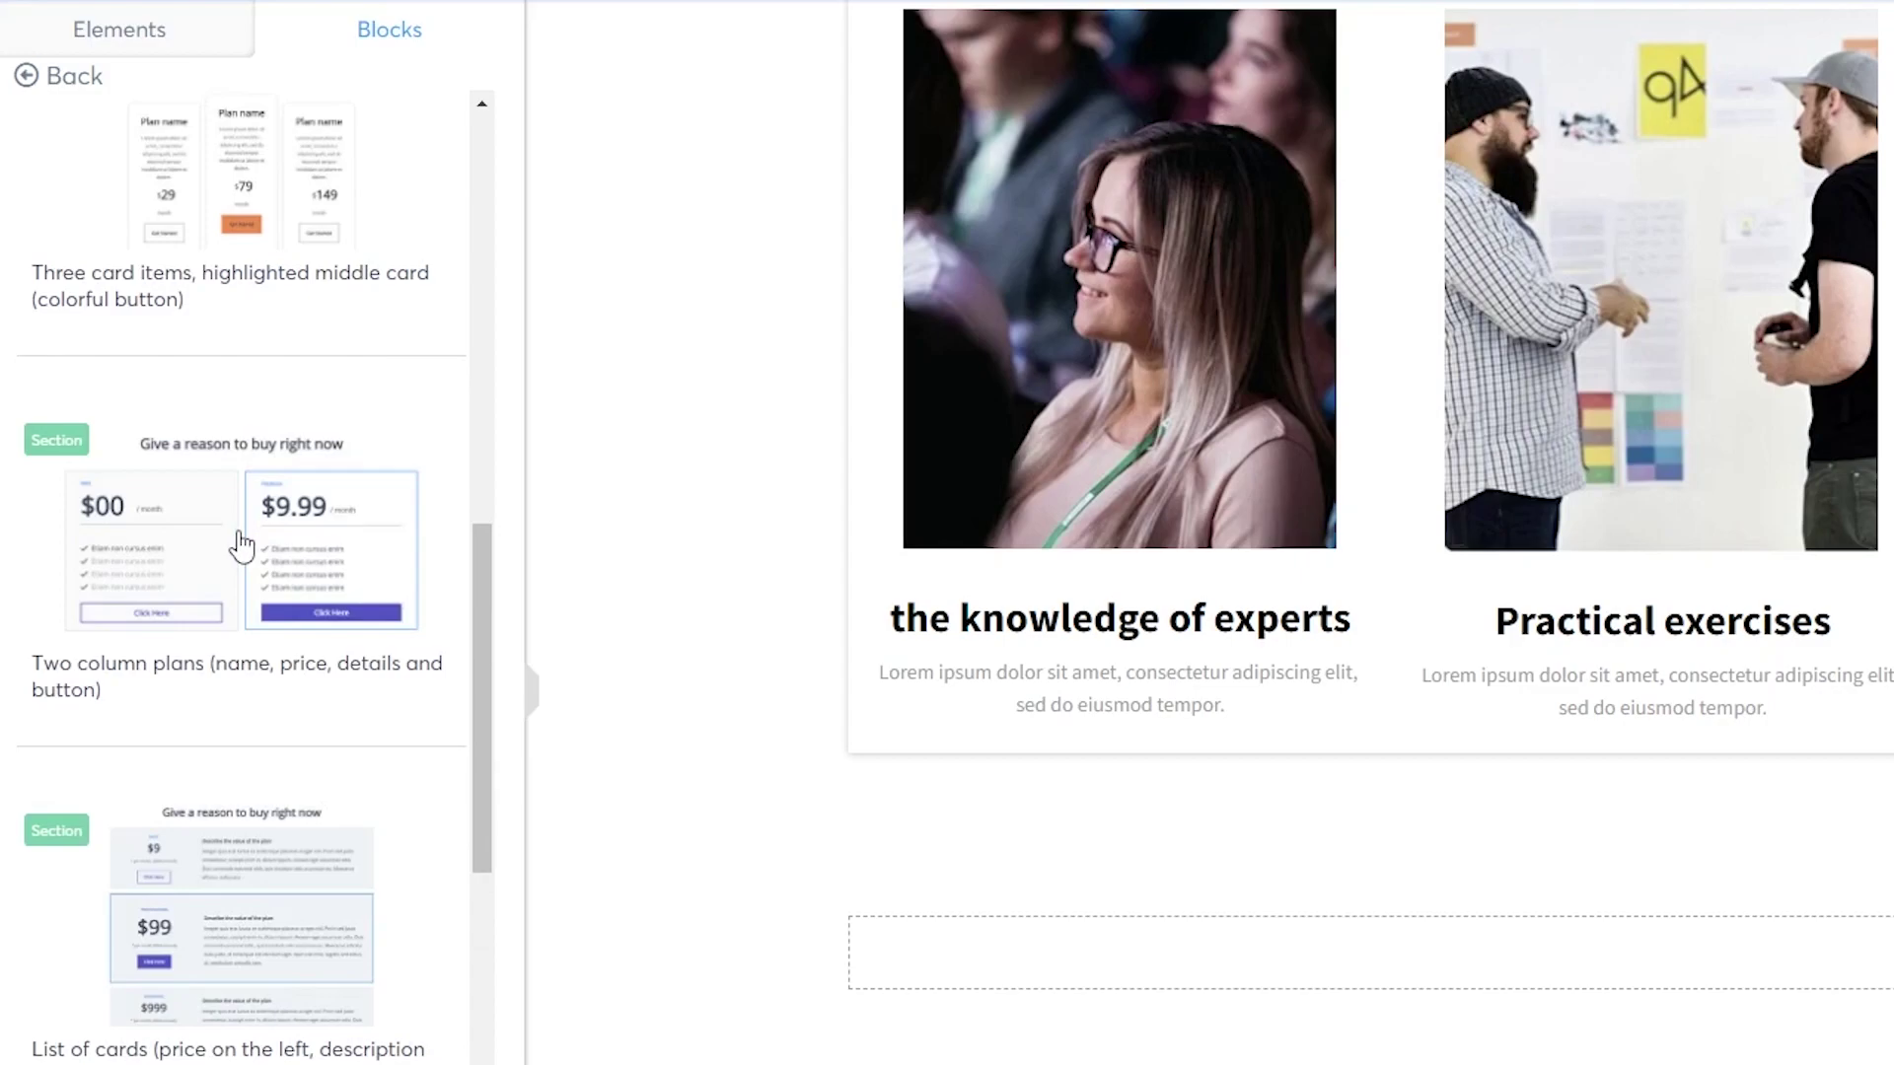
pyautogui.click(242, 543)
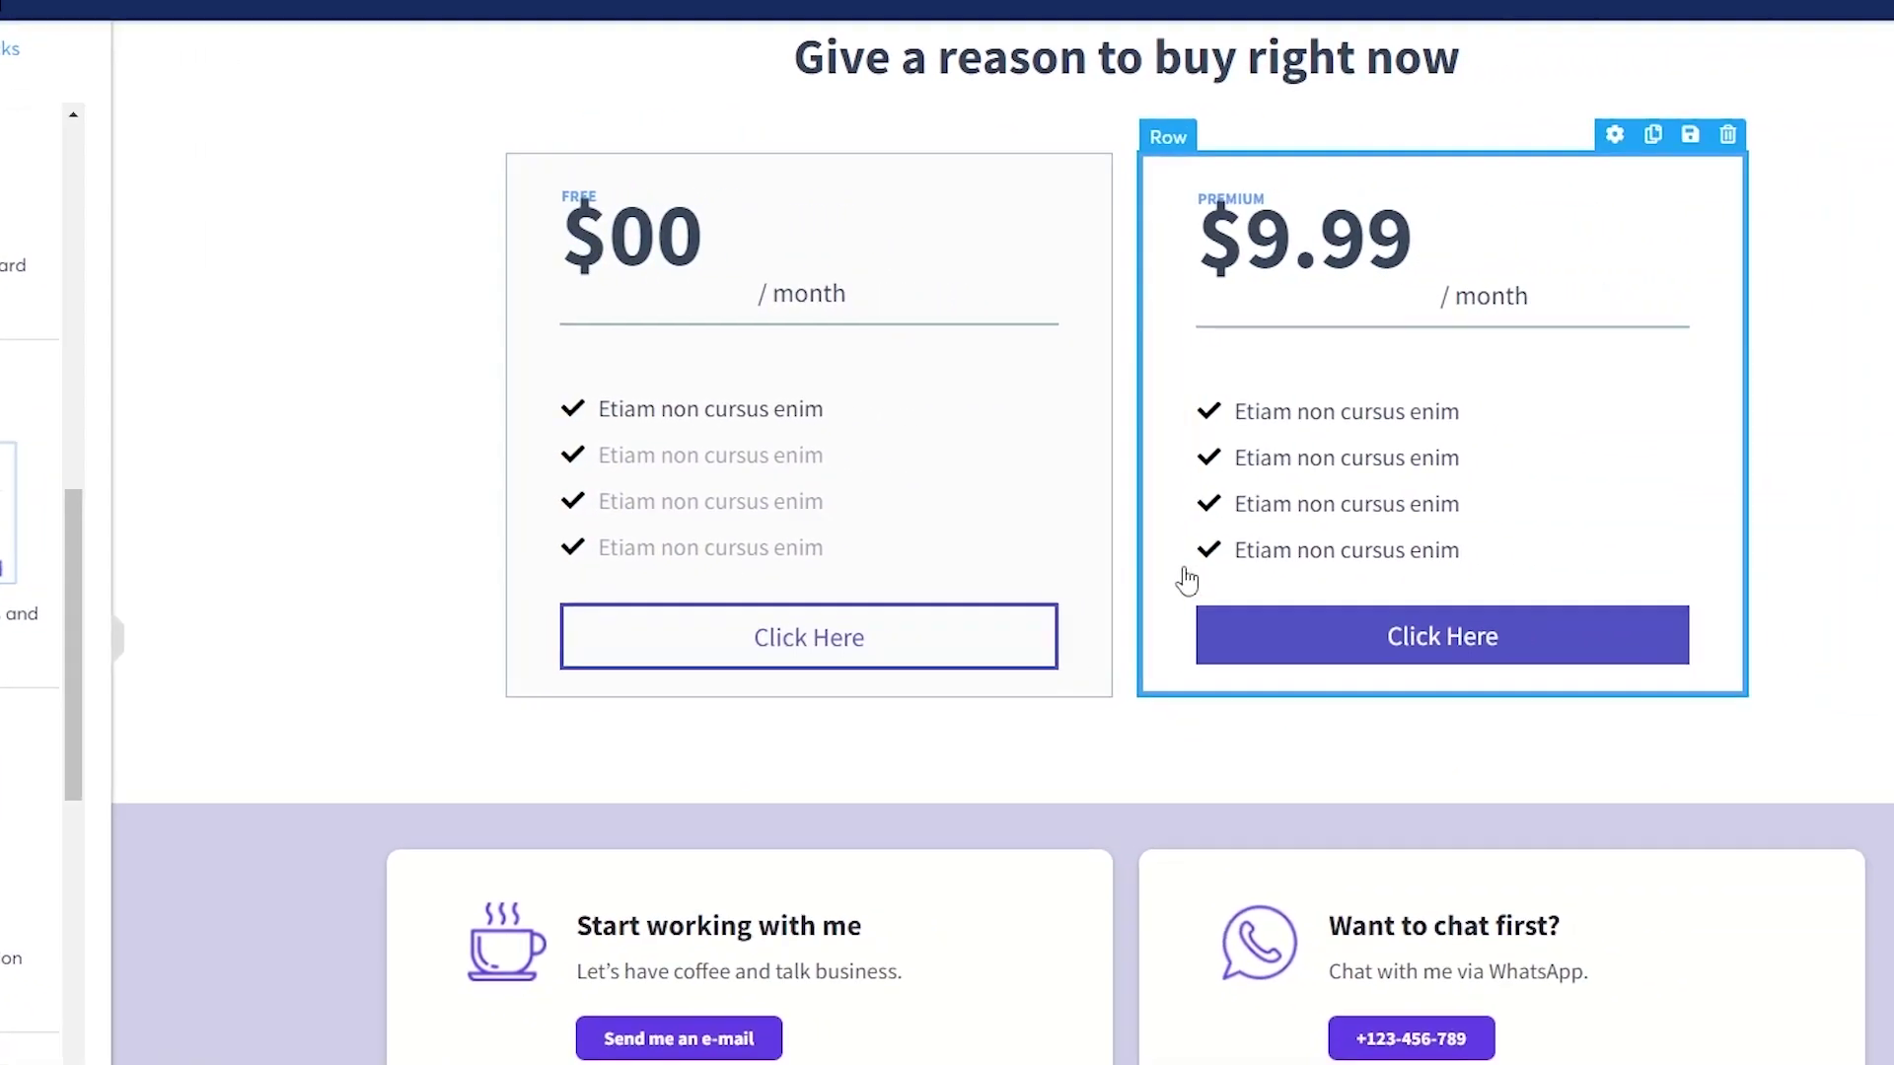
# Step: Inspect the pricing section's $9.99 price text and the free plan's bulleted list
pyautogui.scroll(4, 509, 651)
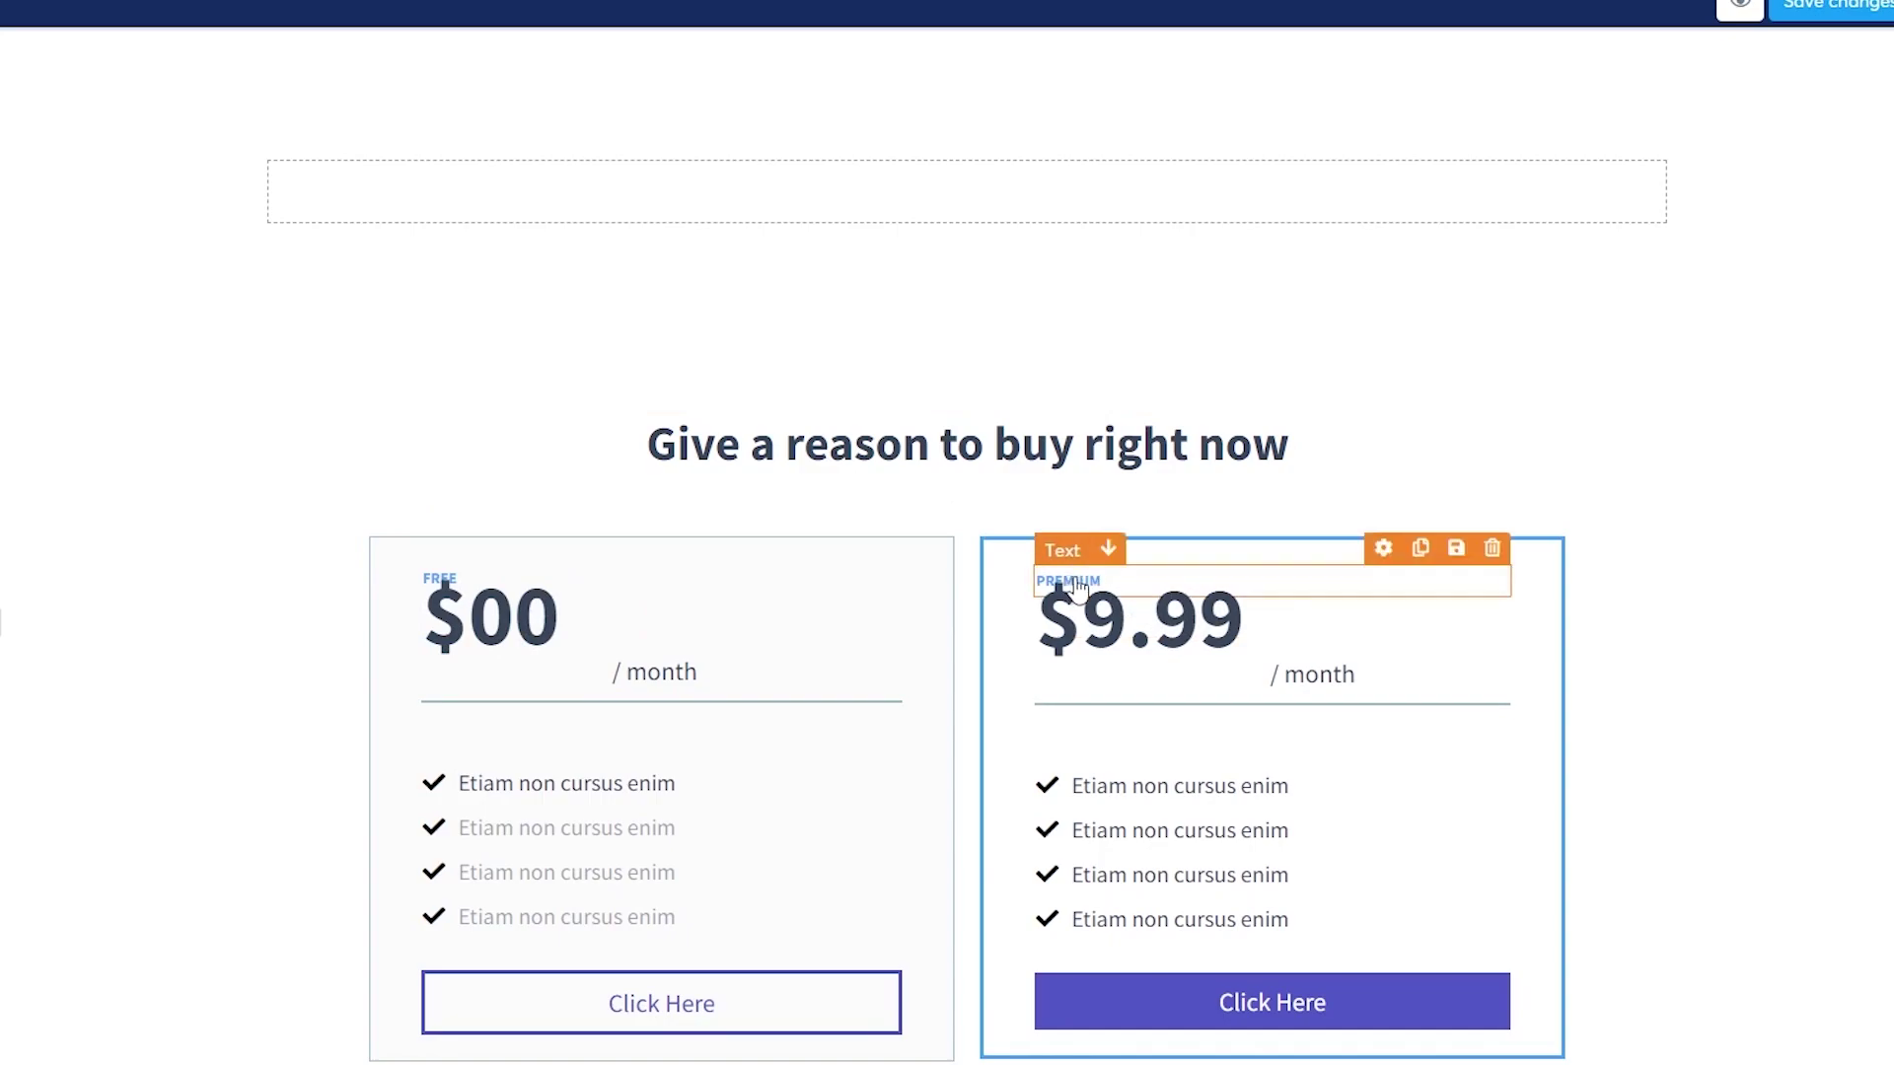
pyautogui.moveTo(1077, 590); pyautogui.dragTo(1080, 575)
pyautogui.click(1190, 597)
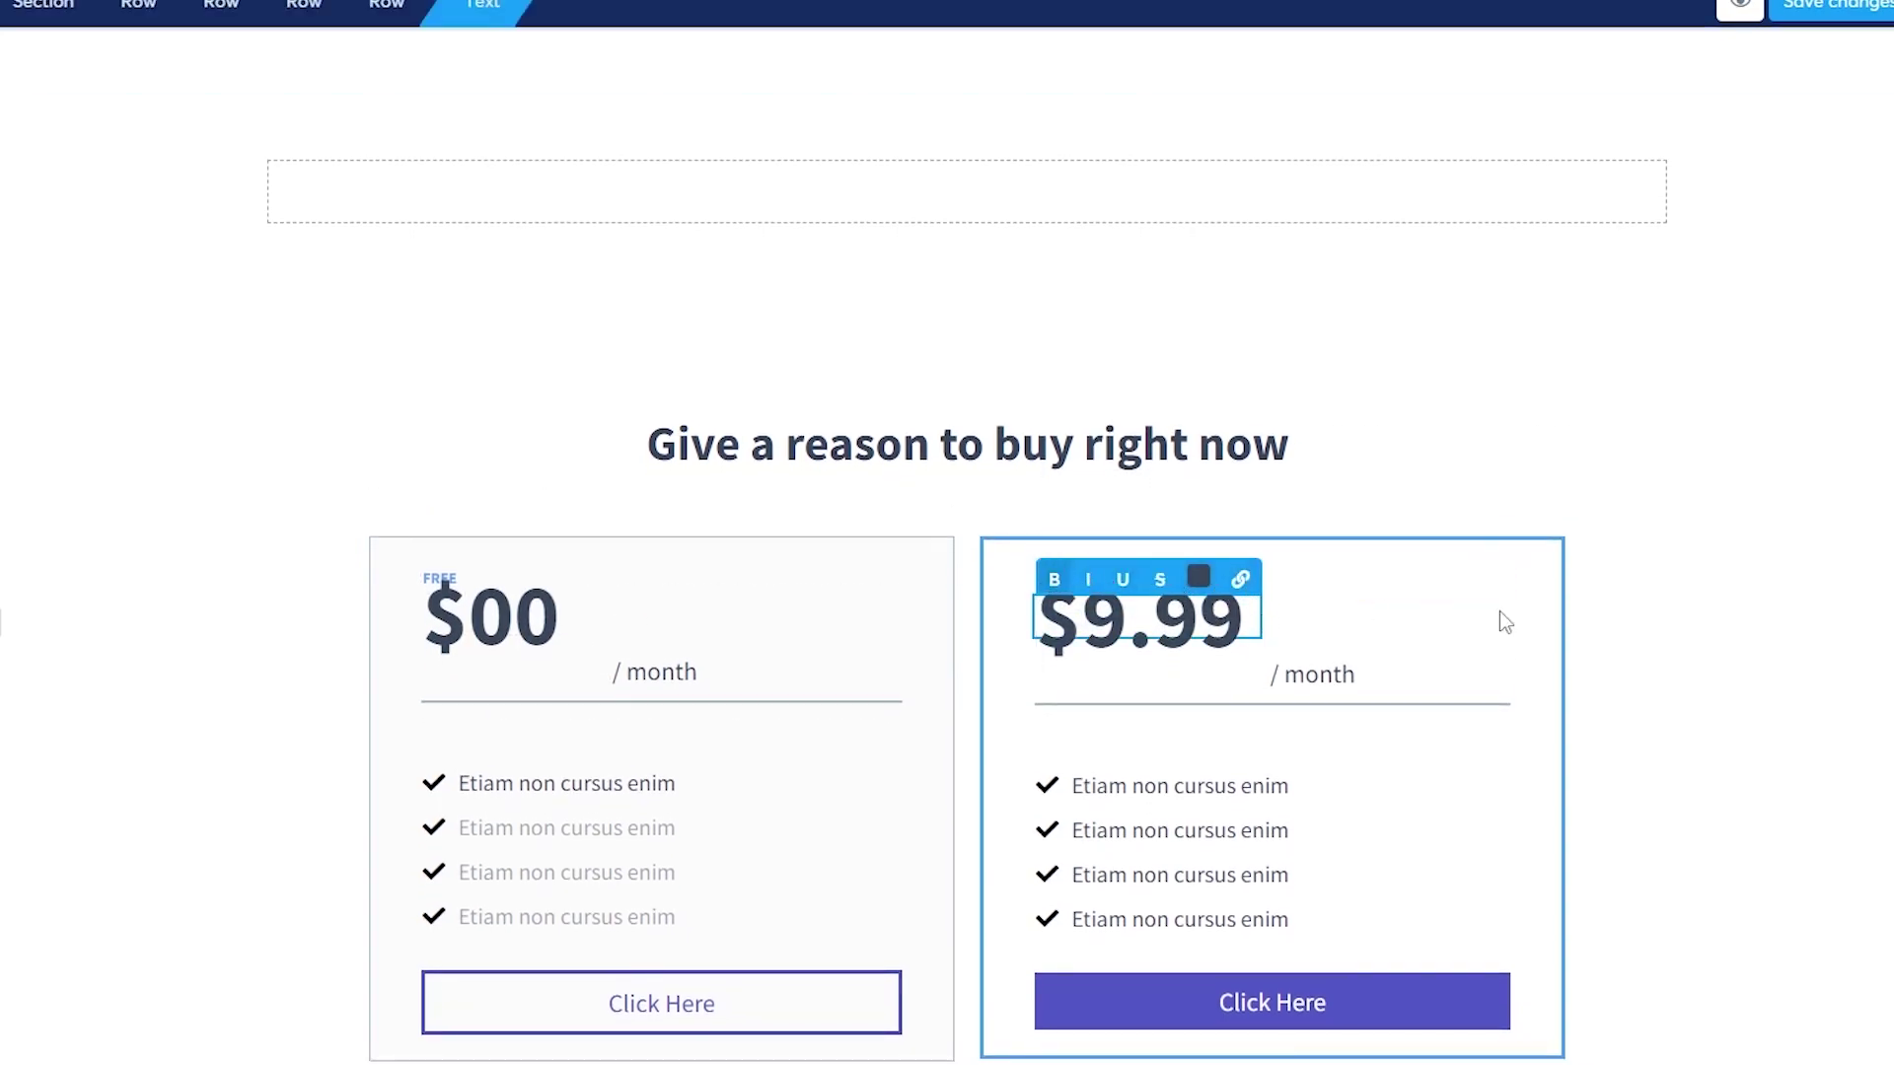
pyautogui.click(1822, 702)
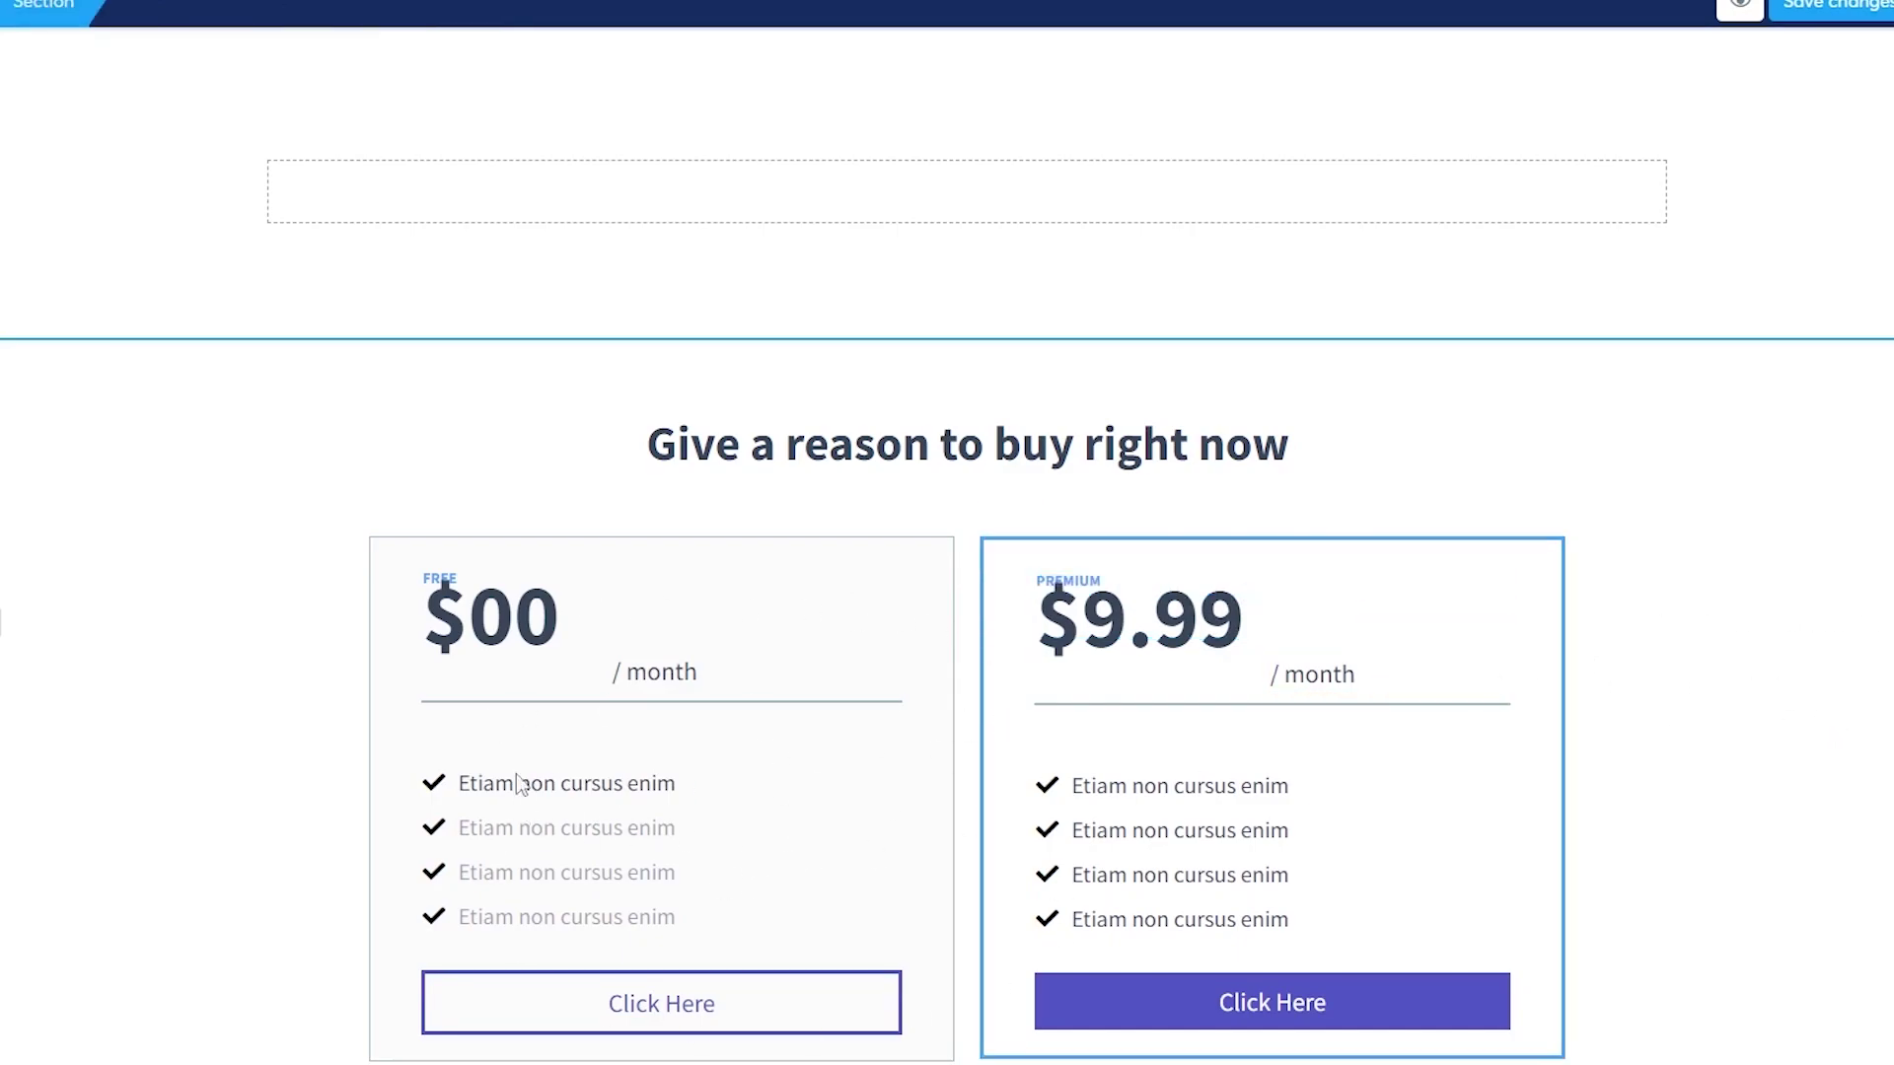
pyautogui.click(724, 789)
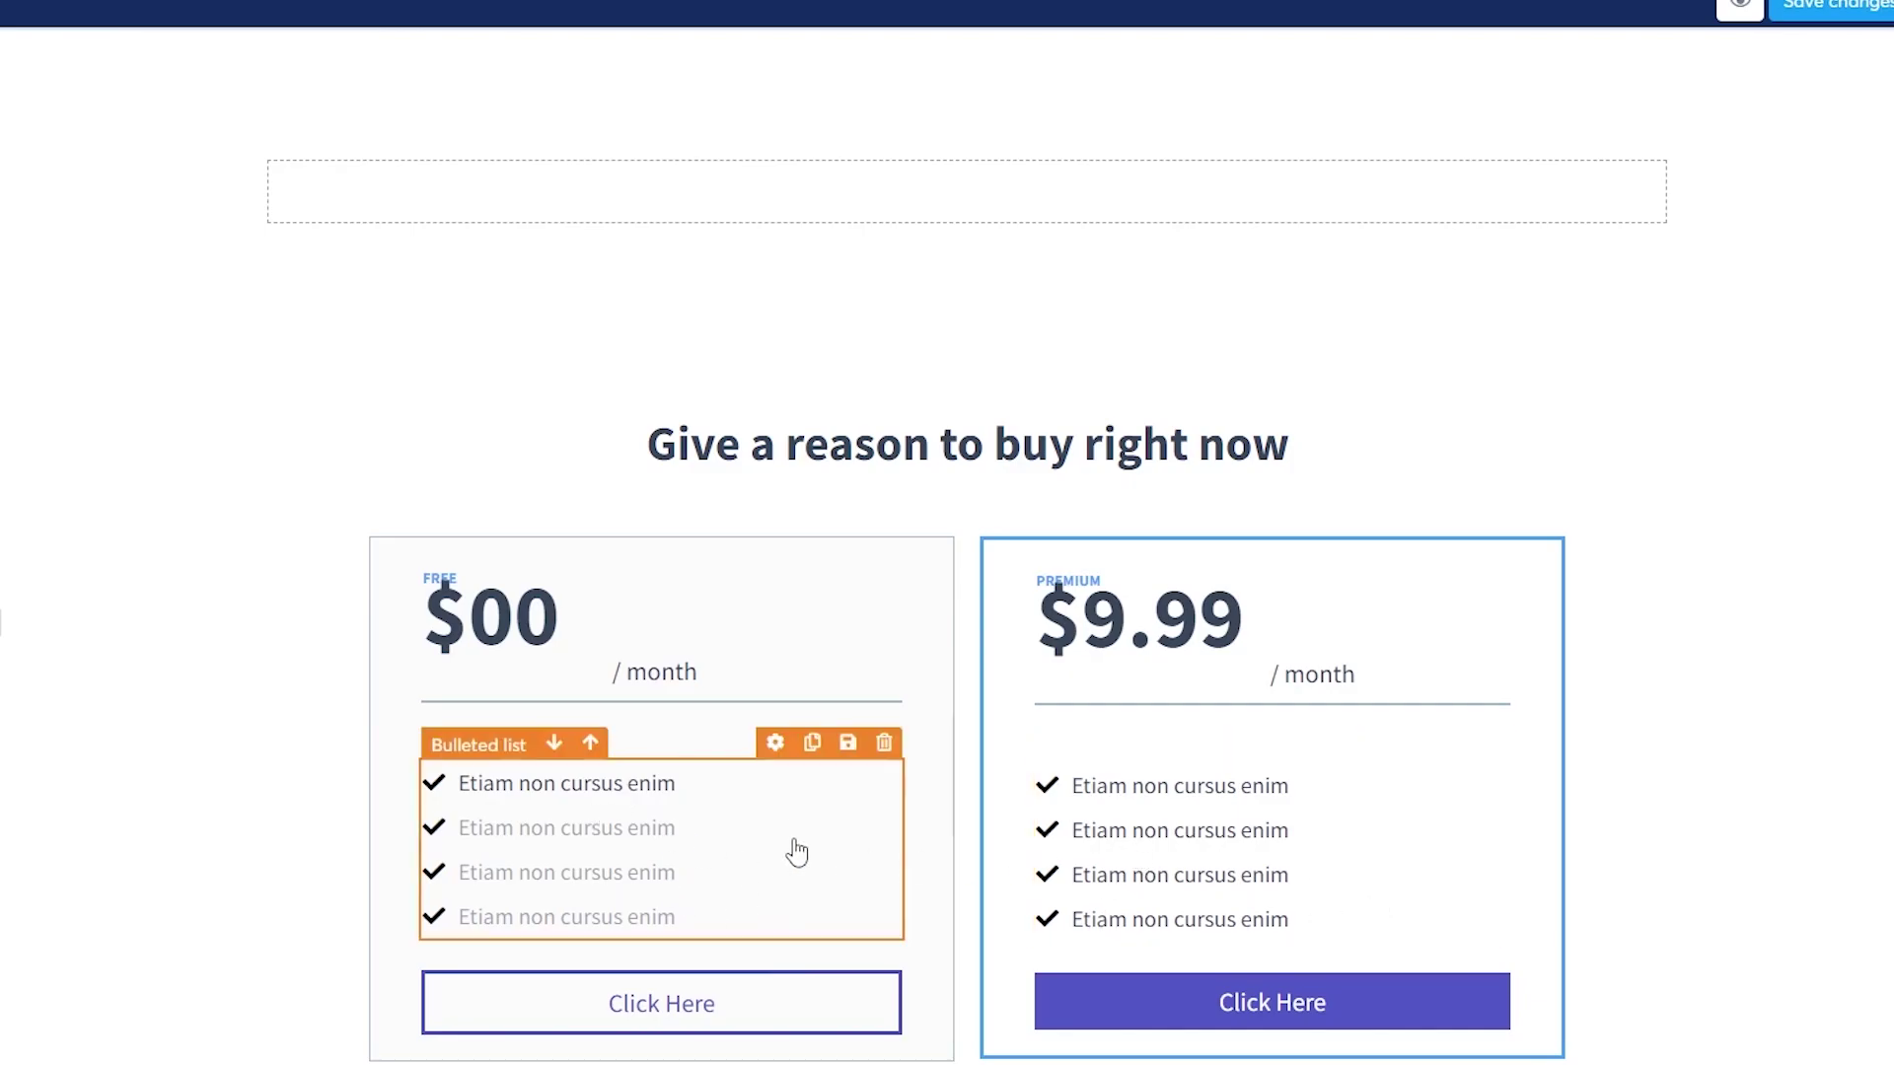
# Step: Move the pricing section up above the empty section, directly below the feature cards
pyautogui.scroll(3, 783, 835)
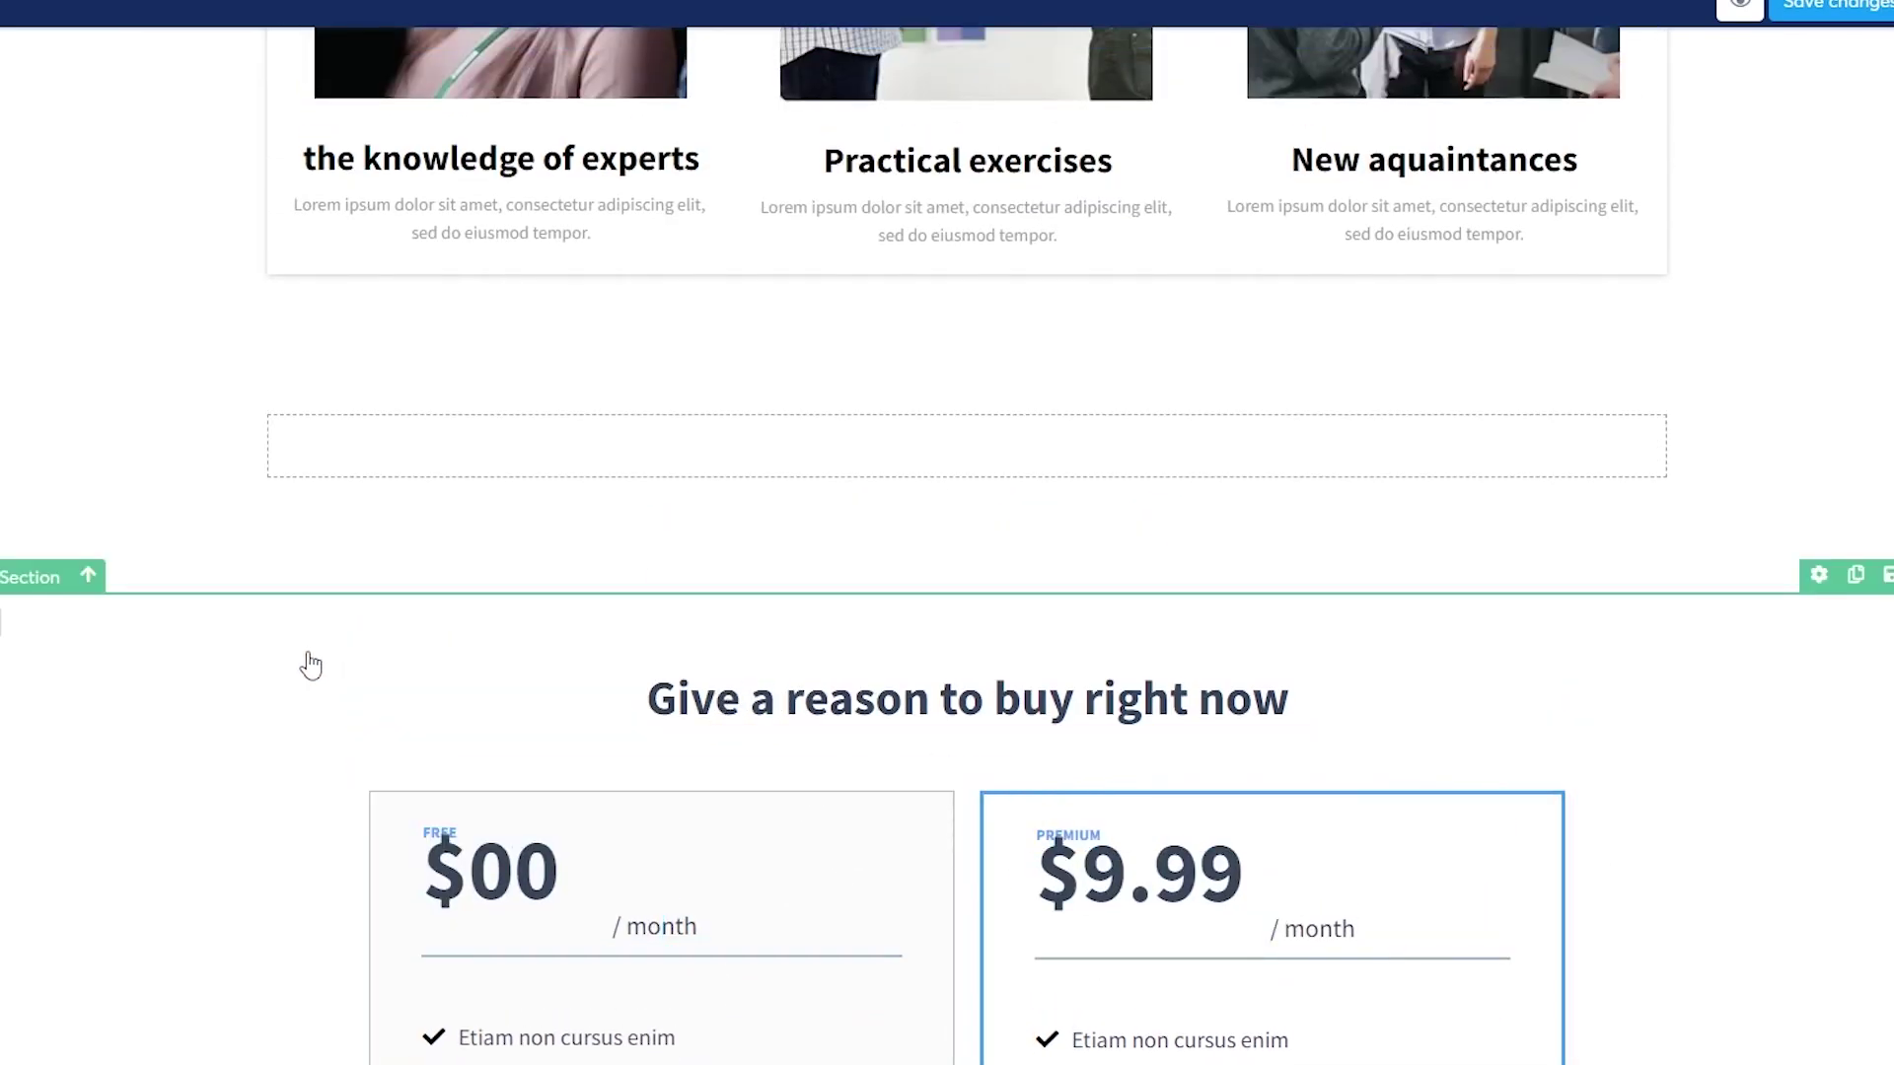
pyautogui.click(122, 606)
pyautogui.scroll(-7, 1395, 786)
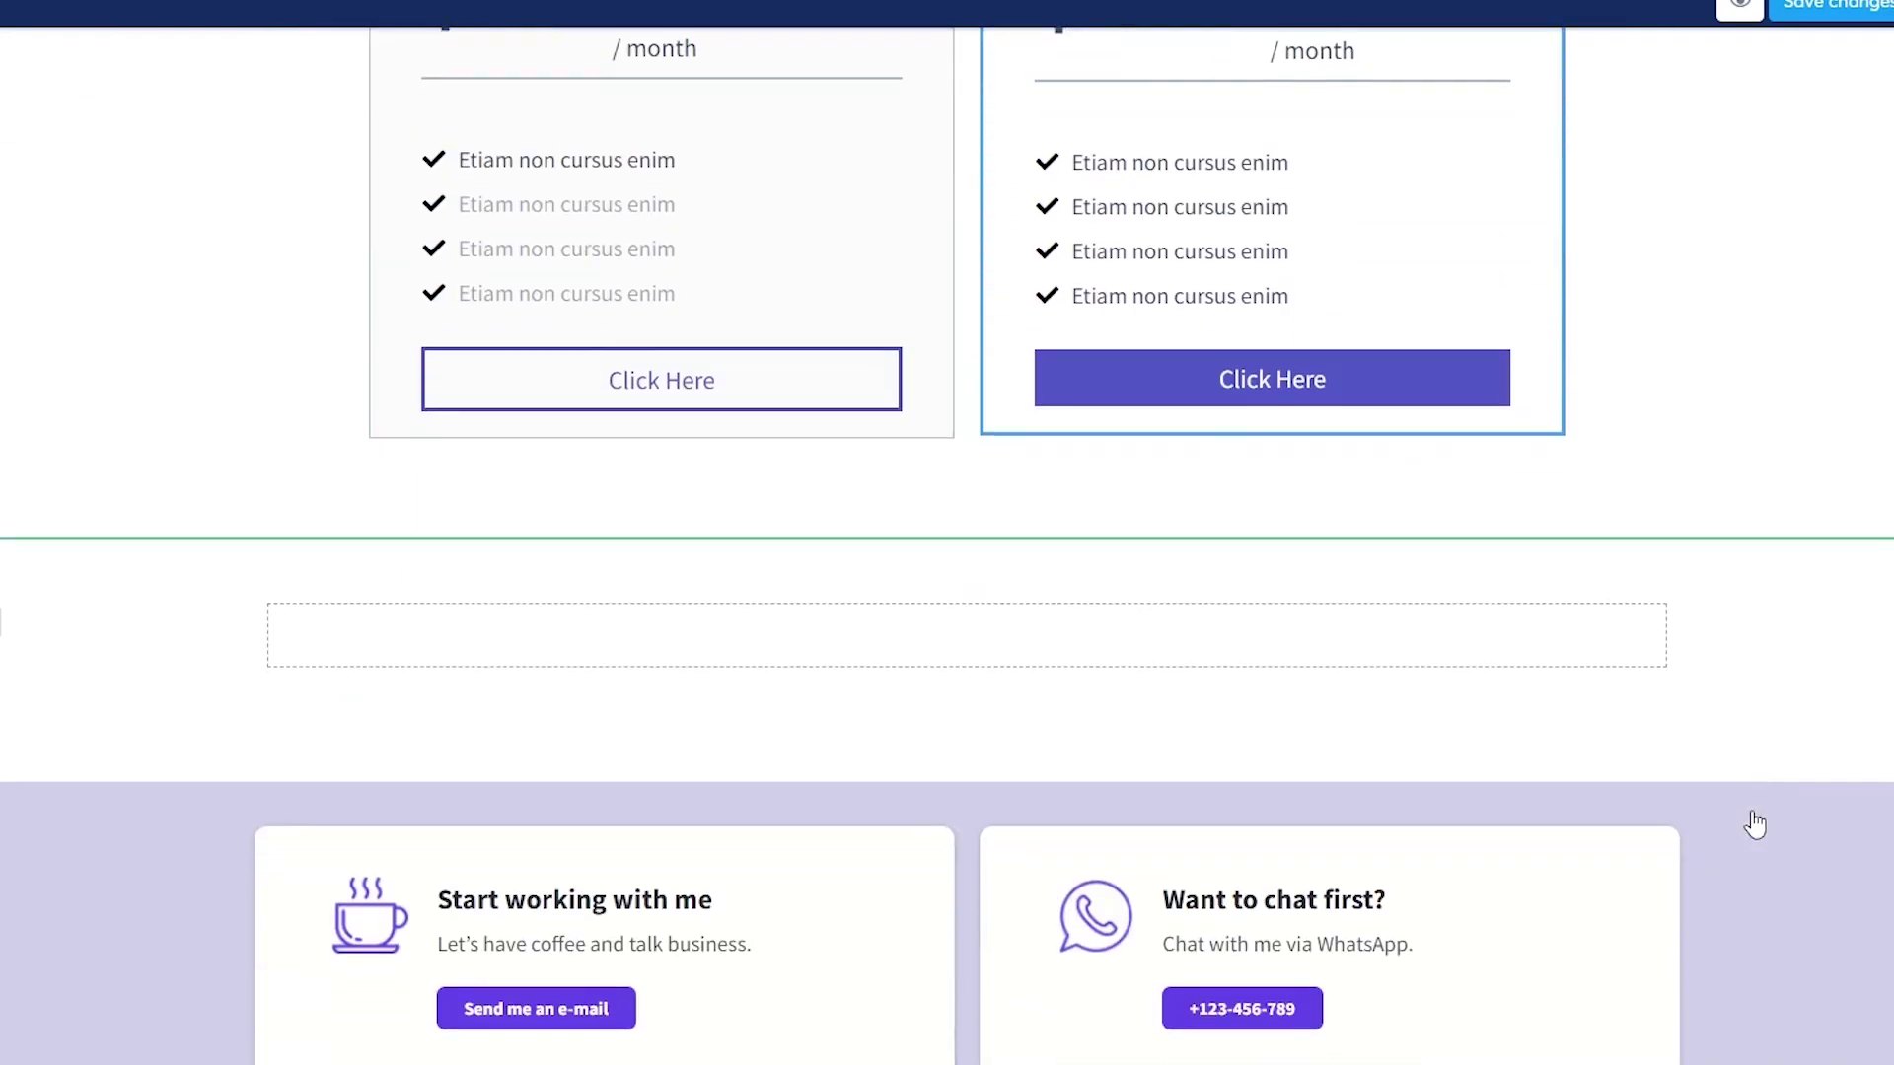
pyautogui.scroll(7, 1704, 831)
pyautogui.scroll(10, 1704, 832)
pyautogui.scroll(-12, 1677, 875)
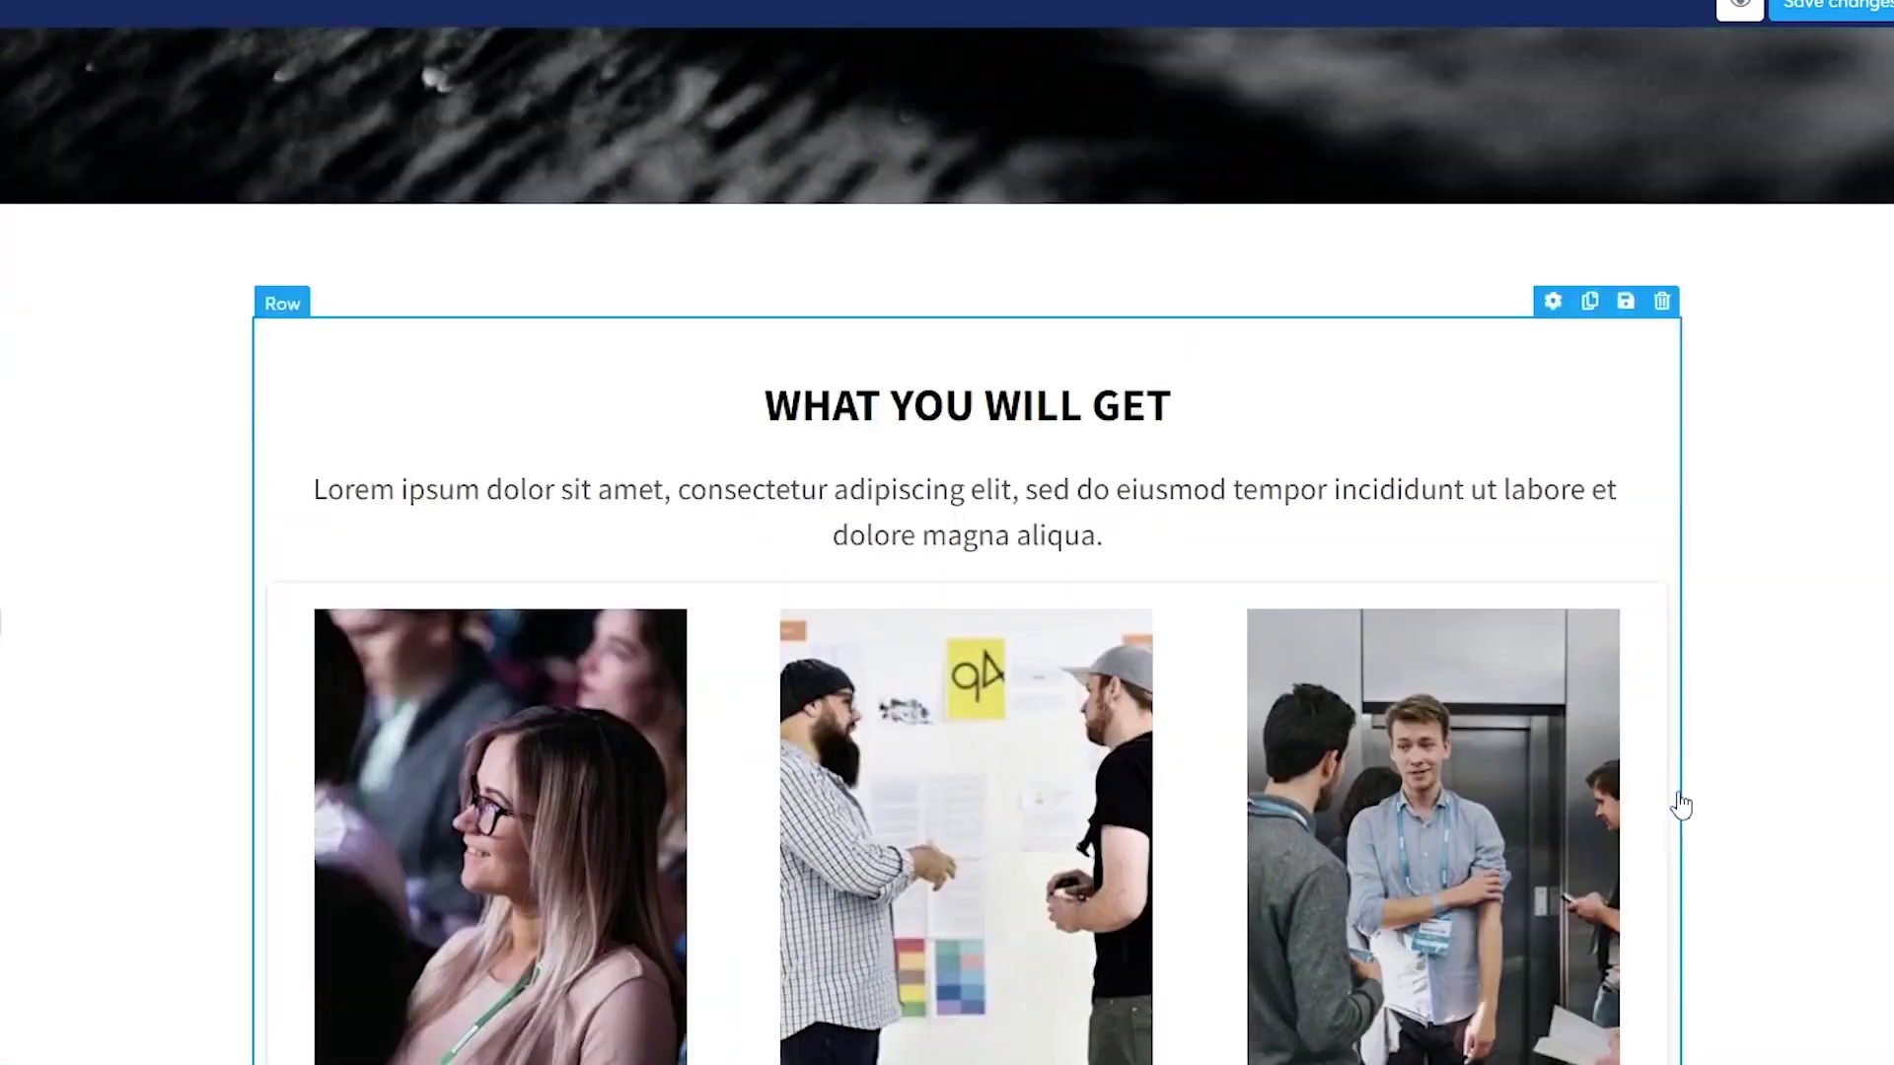
pyautogui.scroll(-2, 1688, 833)
pyautogui.scroll(8, 1357, 520)
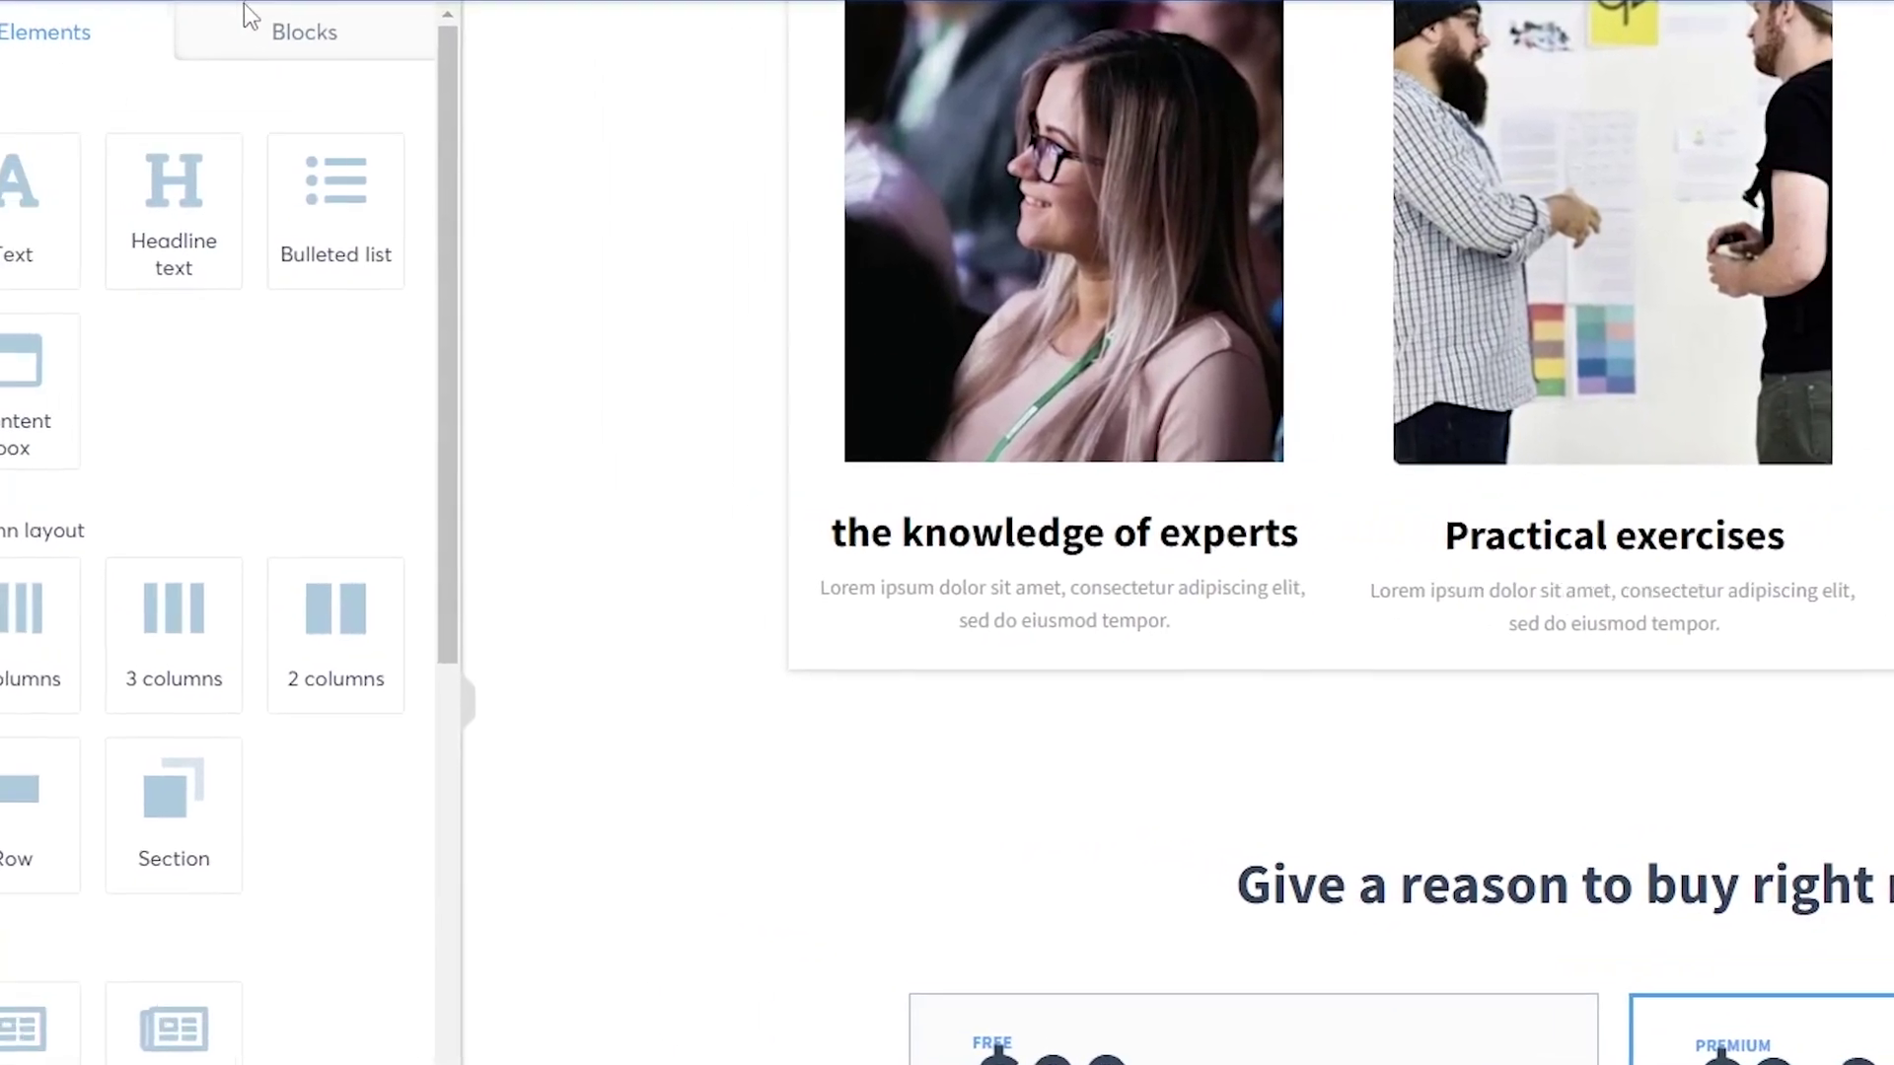
pyautogui.click(302, 50)
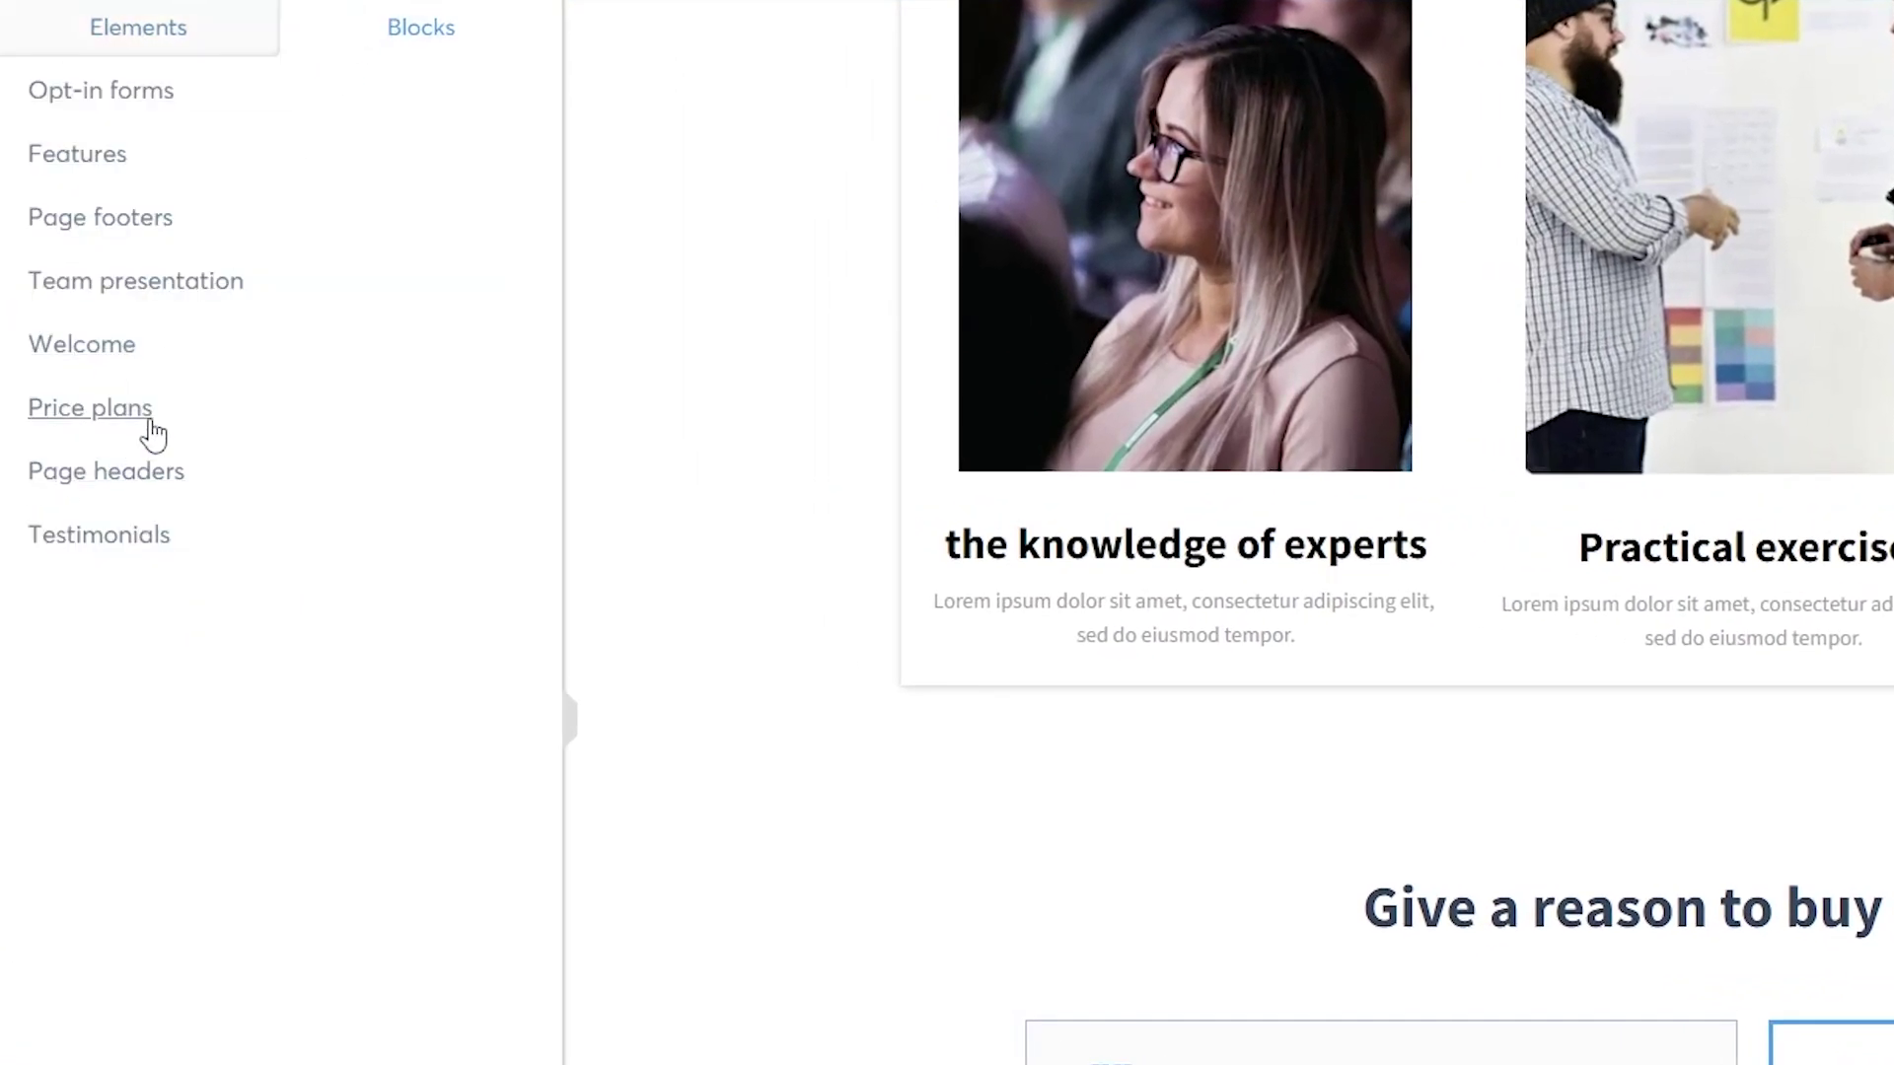
# Step: Add the Testimonials block 'Overlapping card items (with images)' to the homepage
pyautogui.click(121, 411)
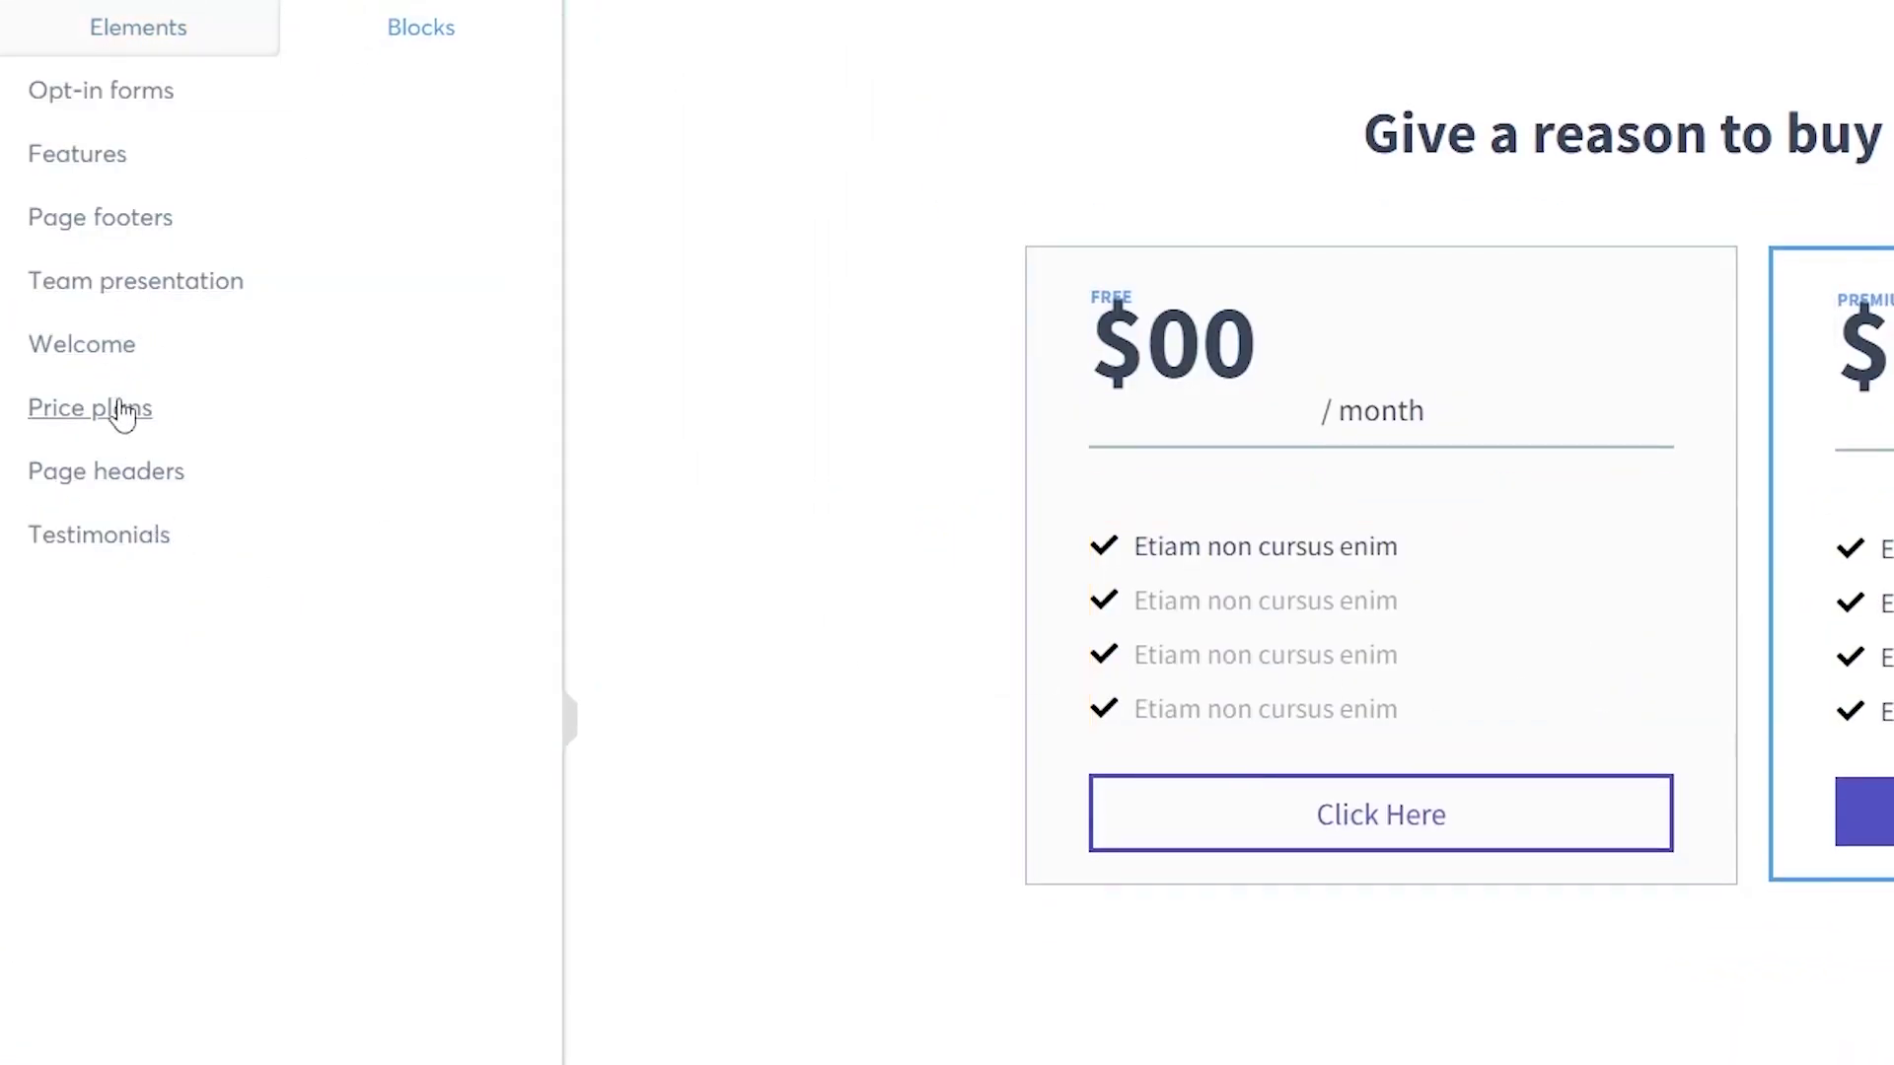
pyautogui.click(111, 534)
pyautogui.scroll(-3, 977, 706)
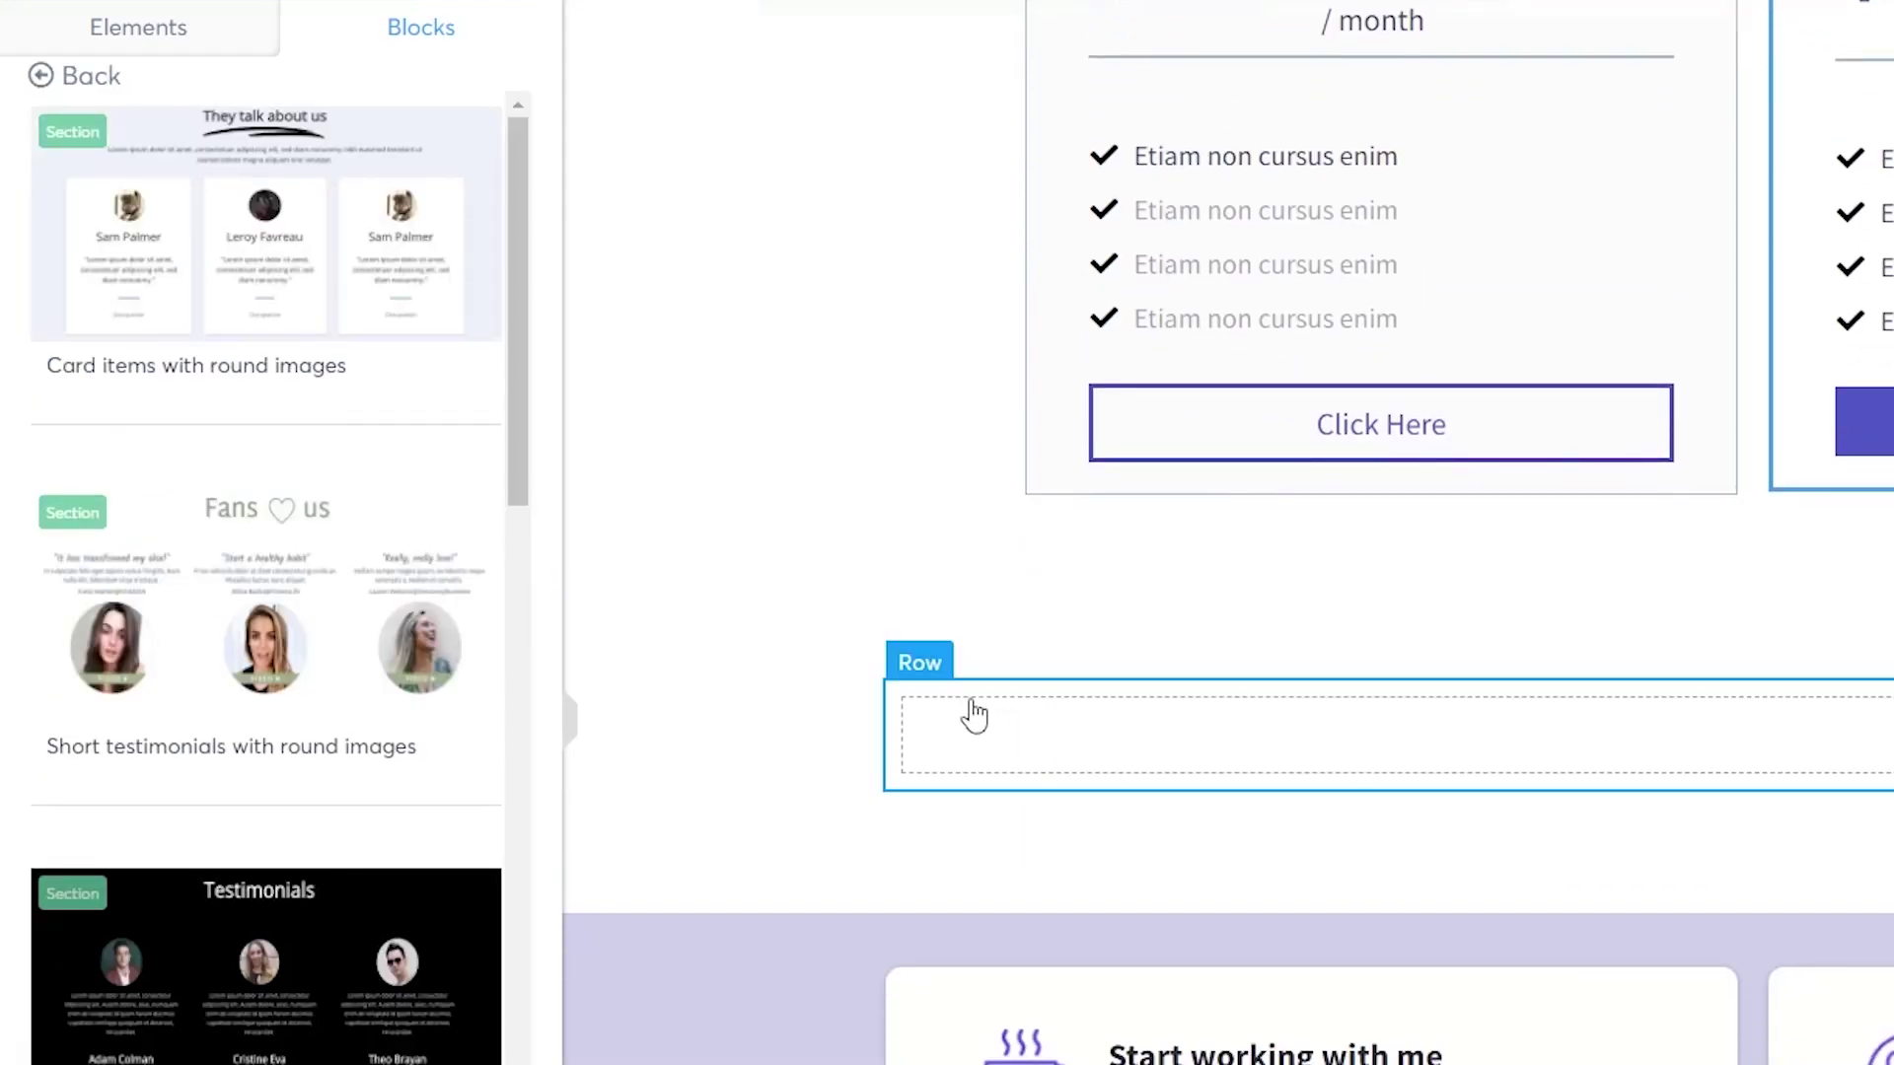
pyautogui.scroll(9, 962, 727)
pyautogui.scroll(-10, 989, 710)
pyautogui.scroll(-5, 291, 1006)
pyautogui.scroll(-15, 291, 1005)
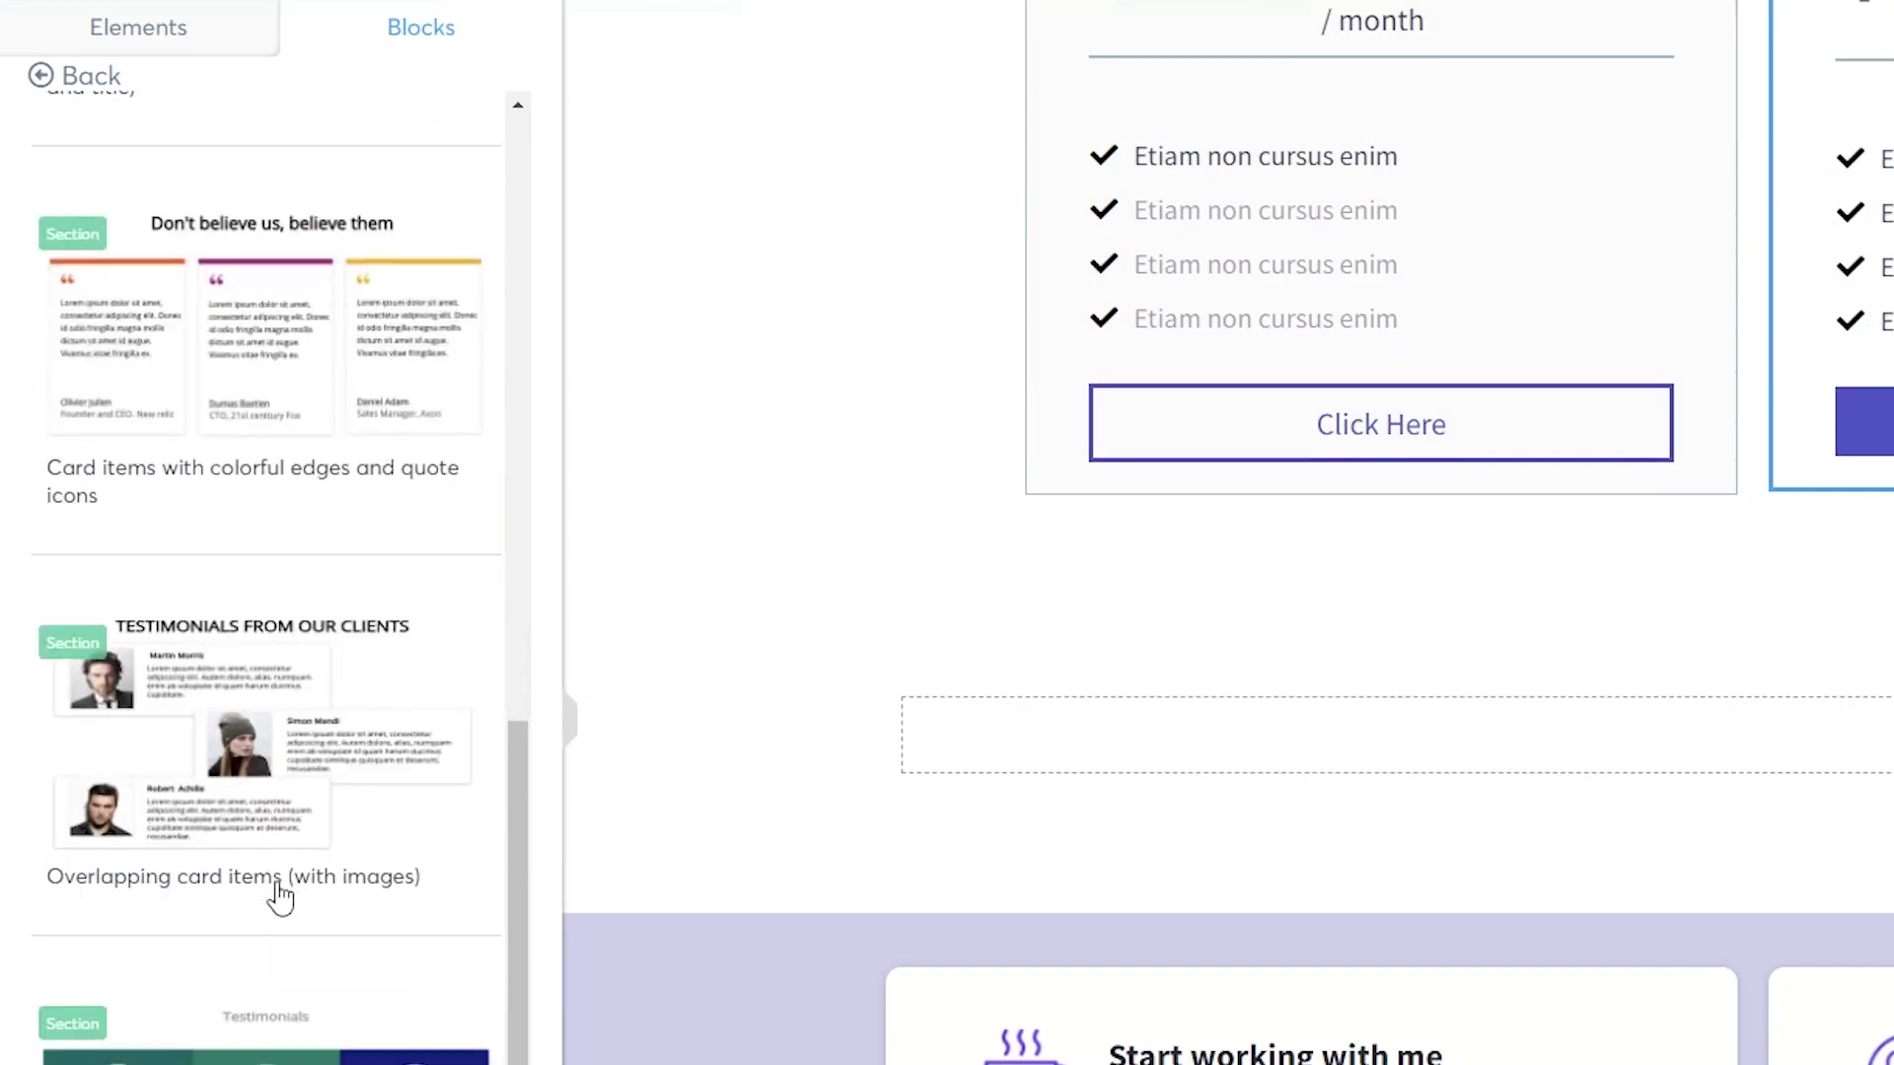
pyautogui.scroll(-7, 279, 893)
pyautogui.scroll(13, 279, 893)
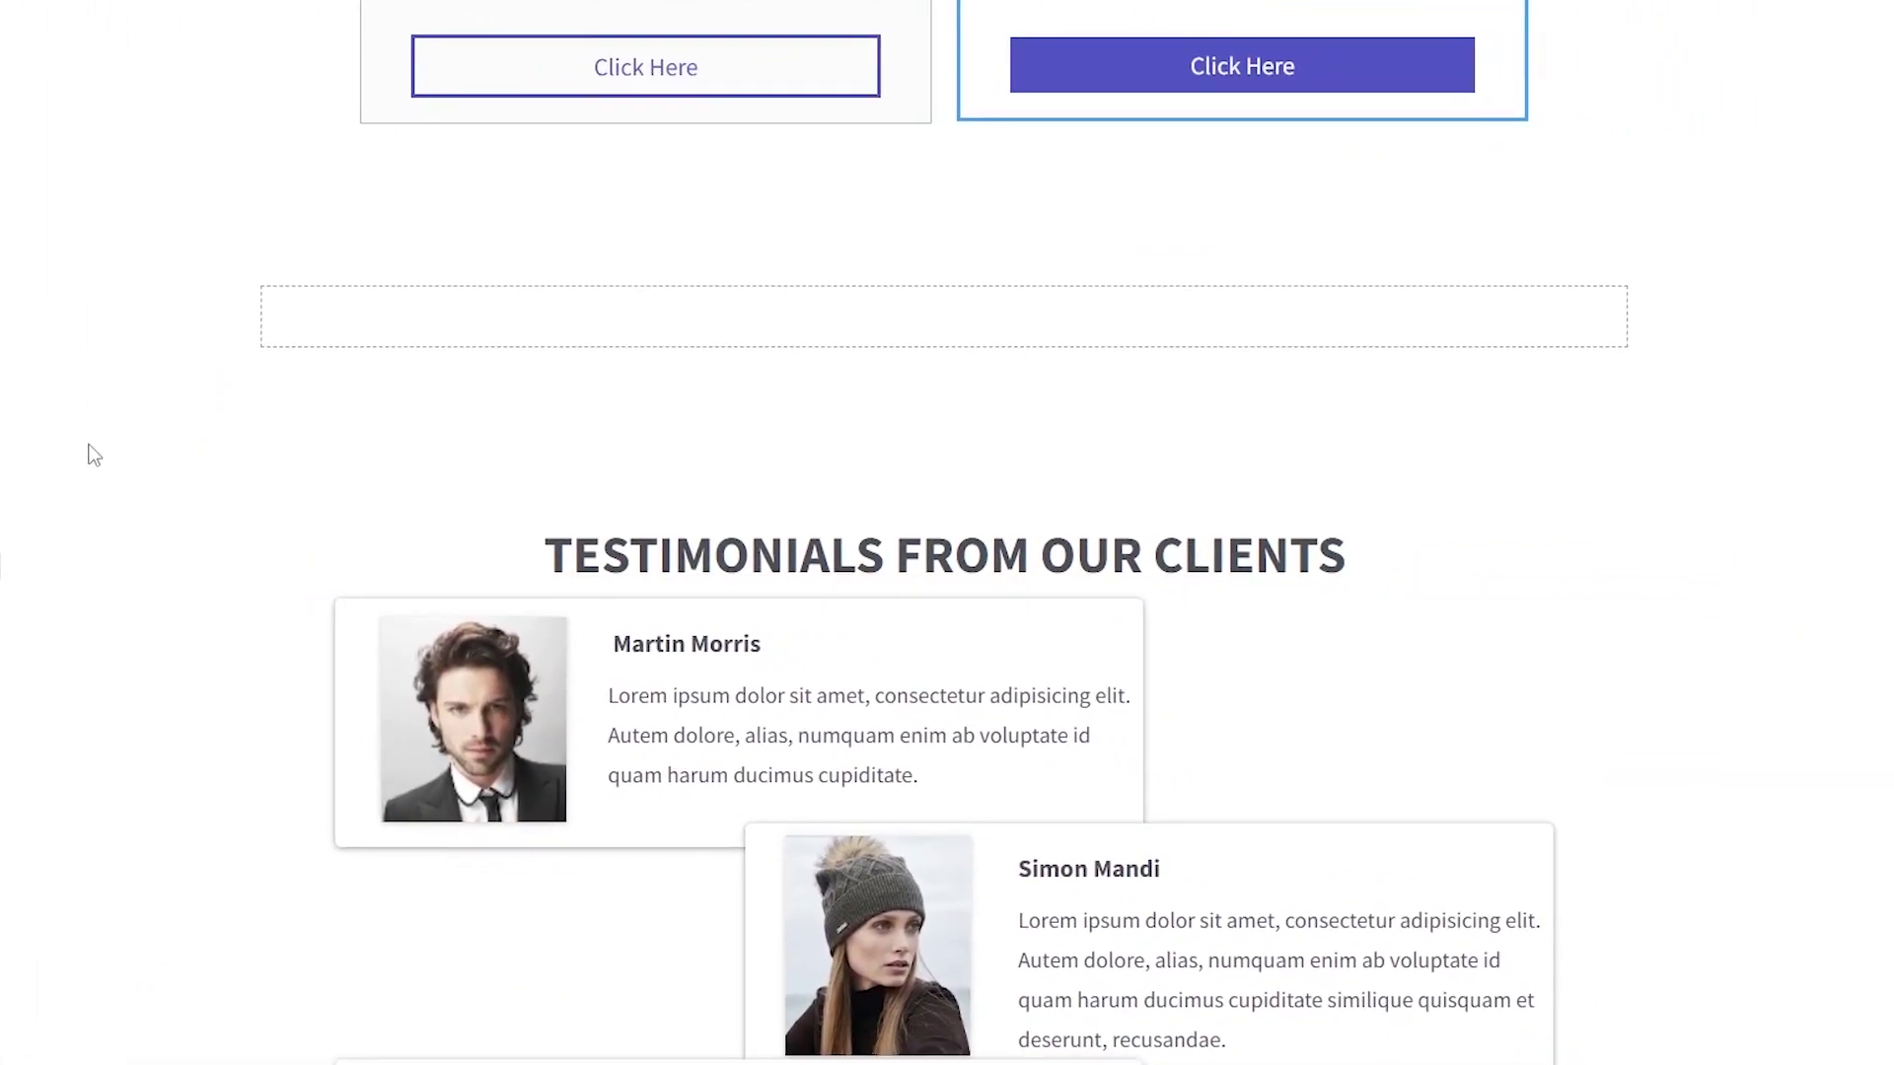
pyautogui.scroll(3, 123, 636)
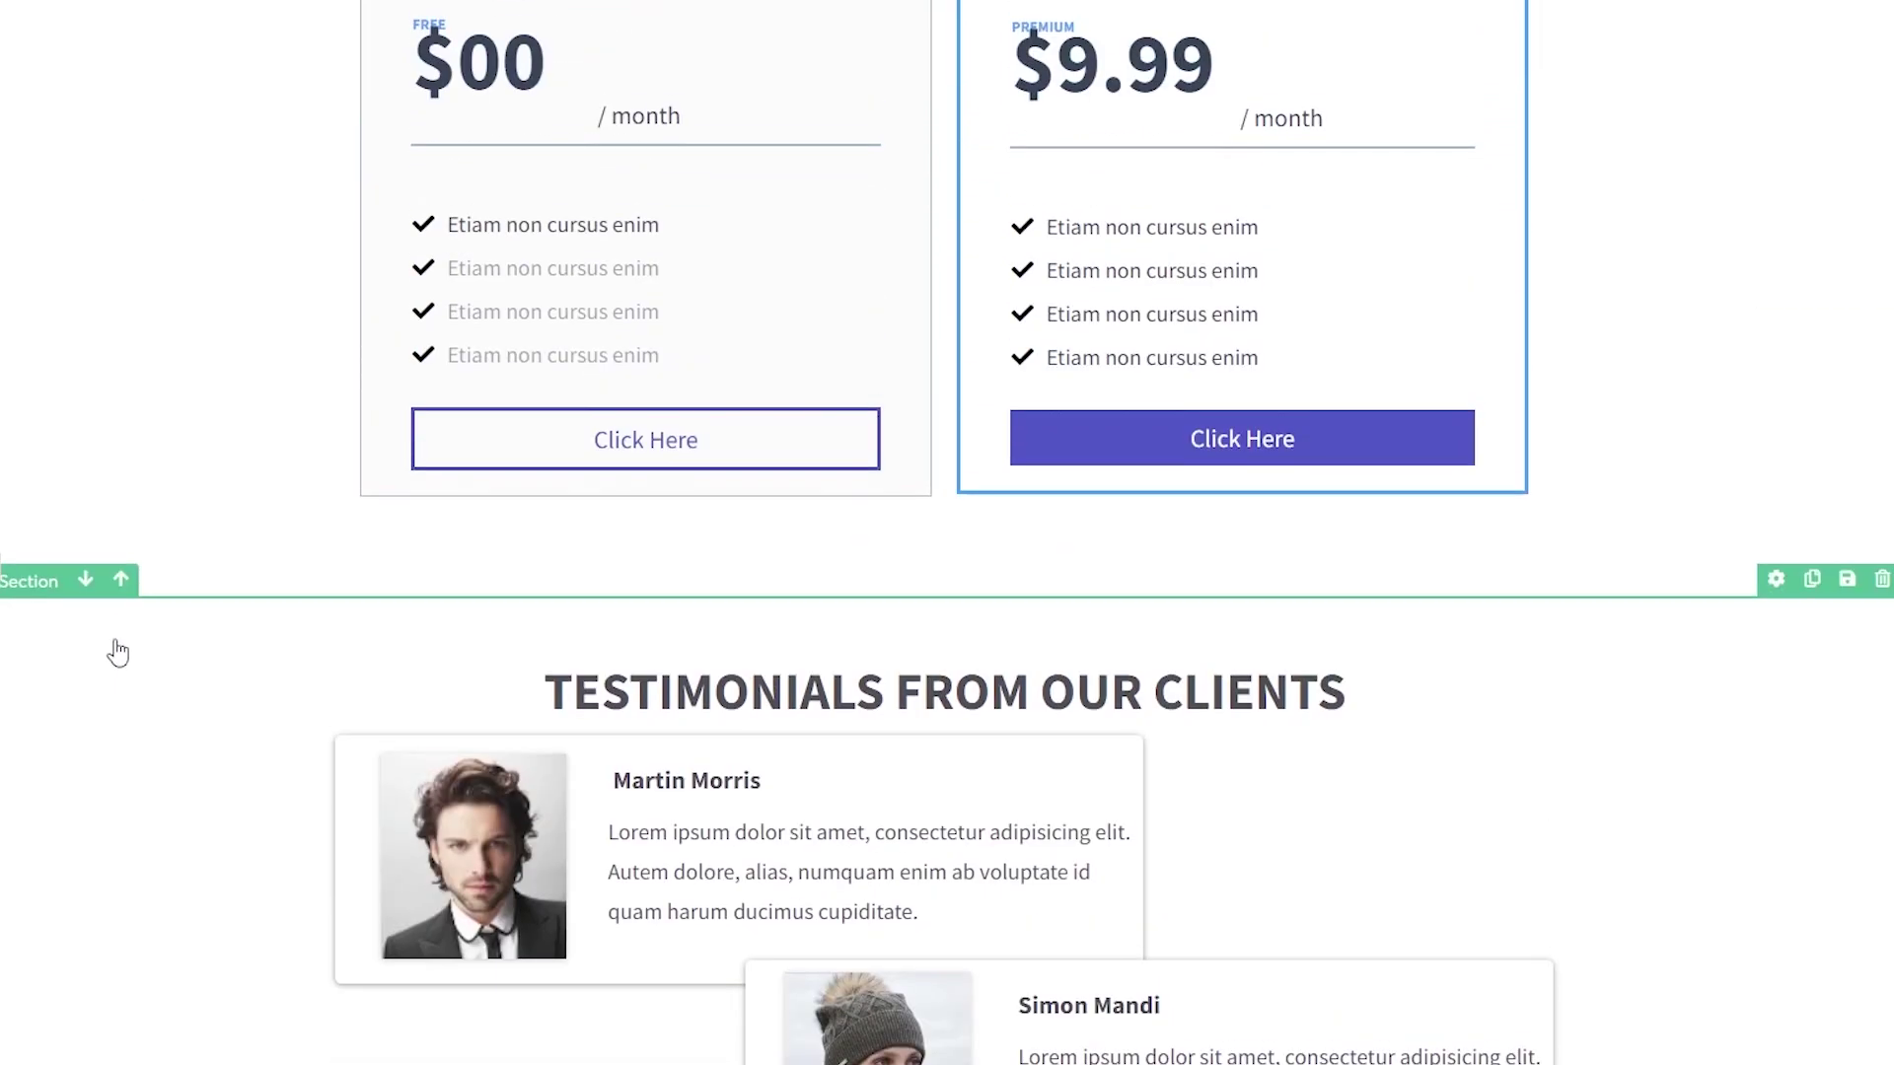
# Step: Scroll through the homepage to check the welcome, features, testimonials and pricing order
pyautogui.scroll(20, 129, 671)
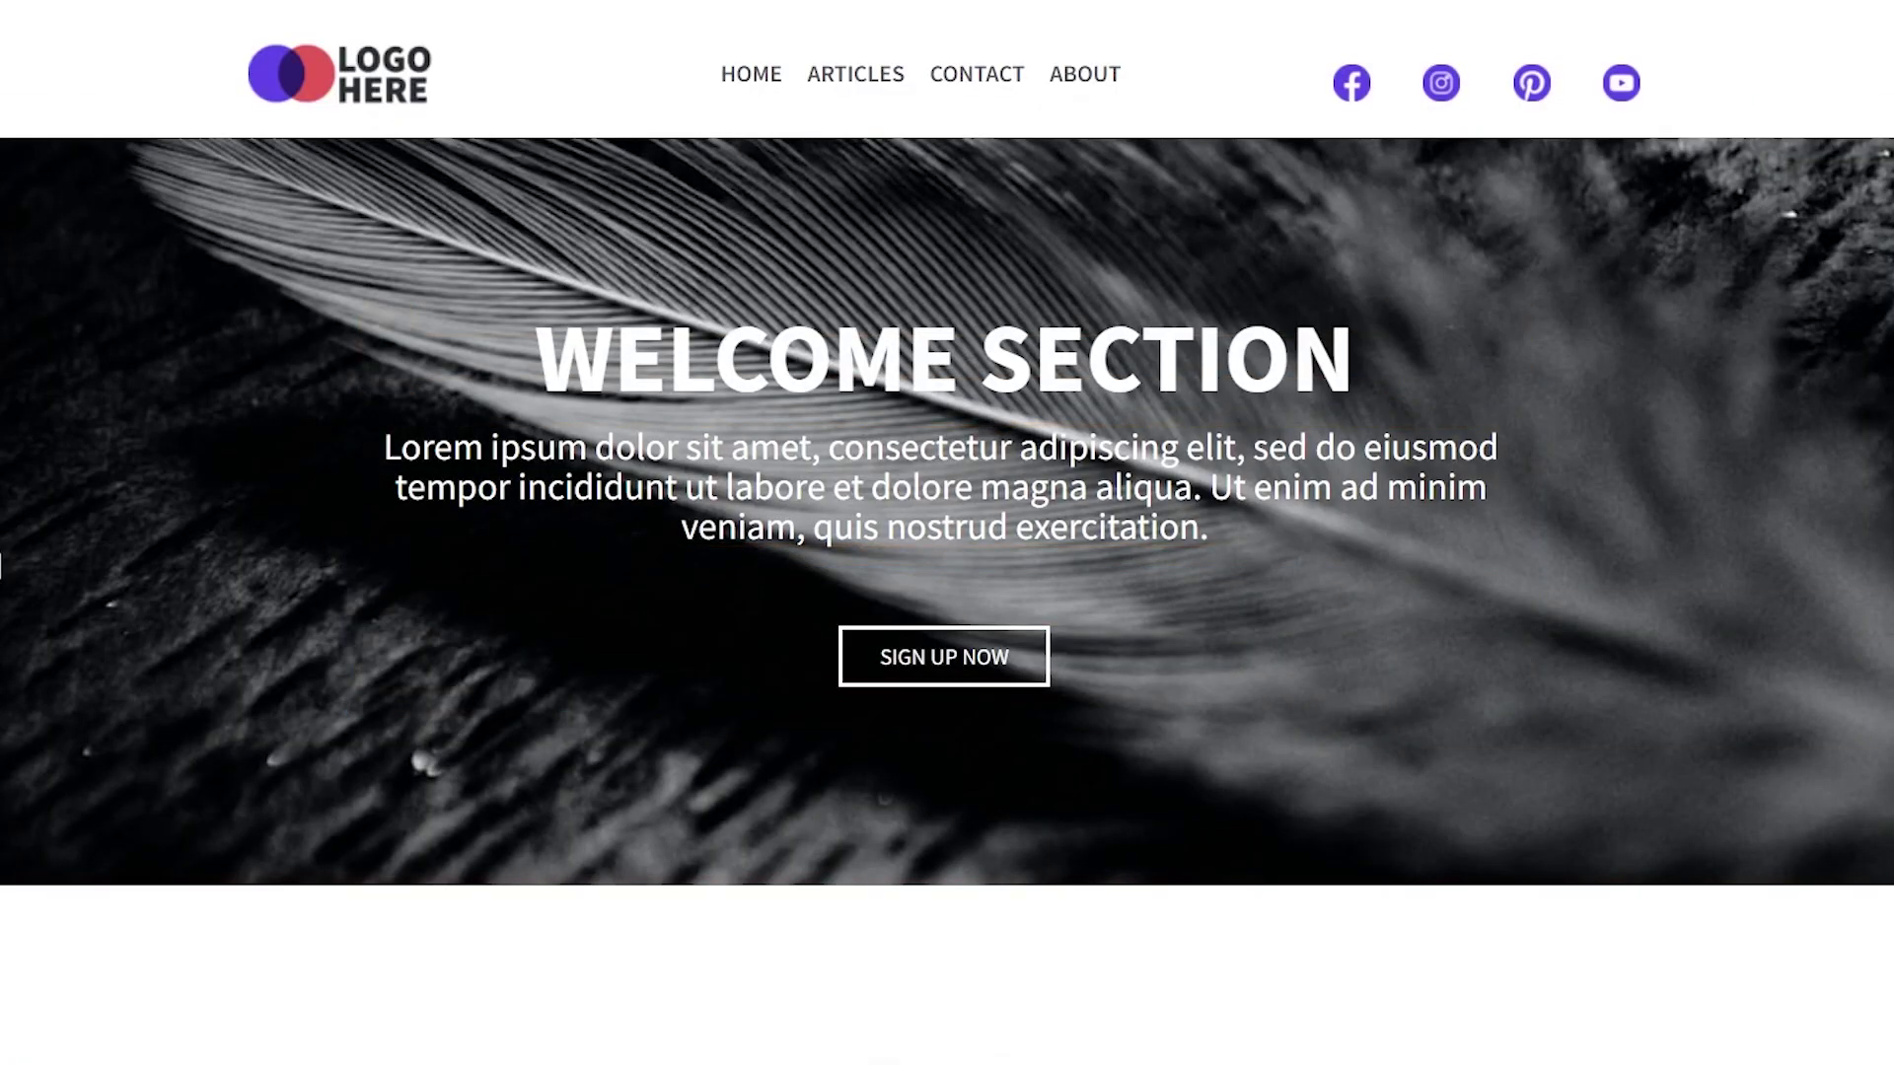
pyautogui.scroll(-15, 719, 664)
pyautogui.scroll(3, 718, 778)
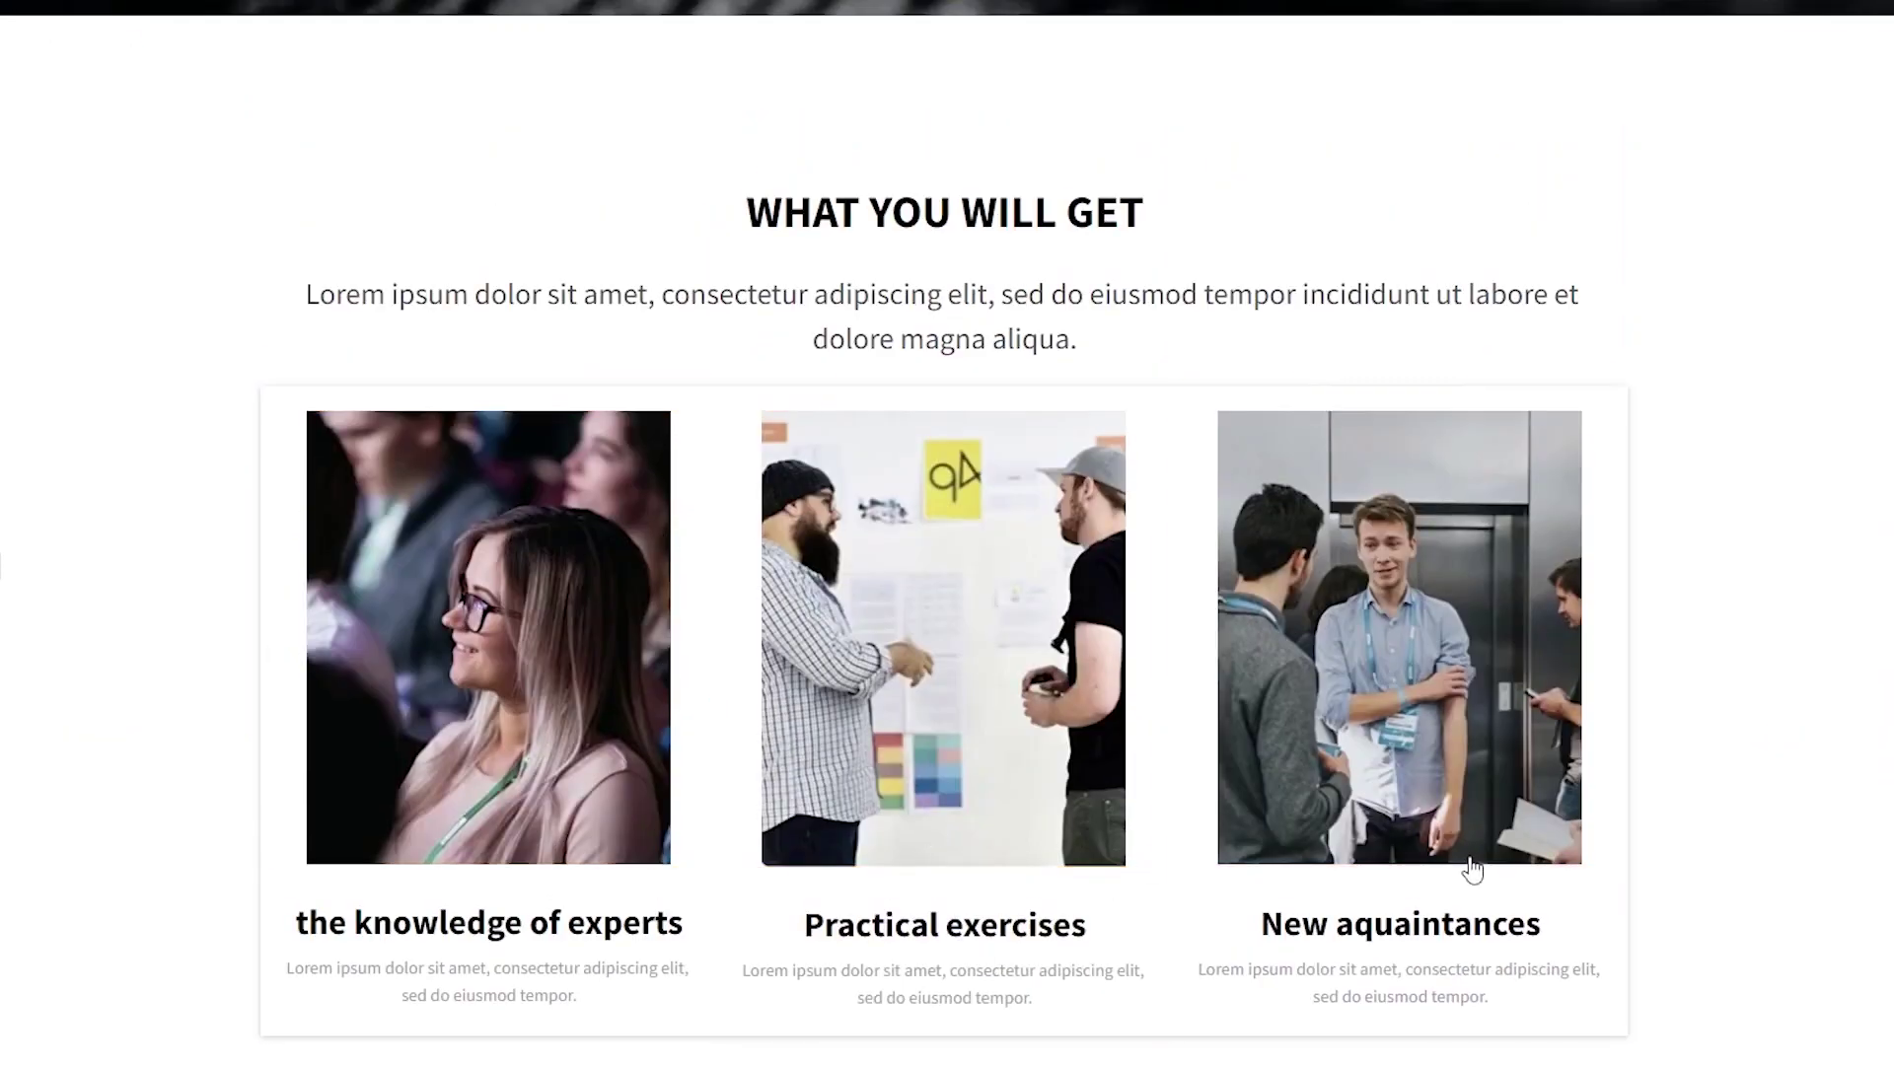
pyautogui.scroll(-10, 1344, 401)
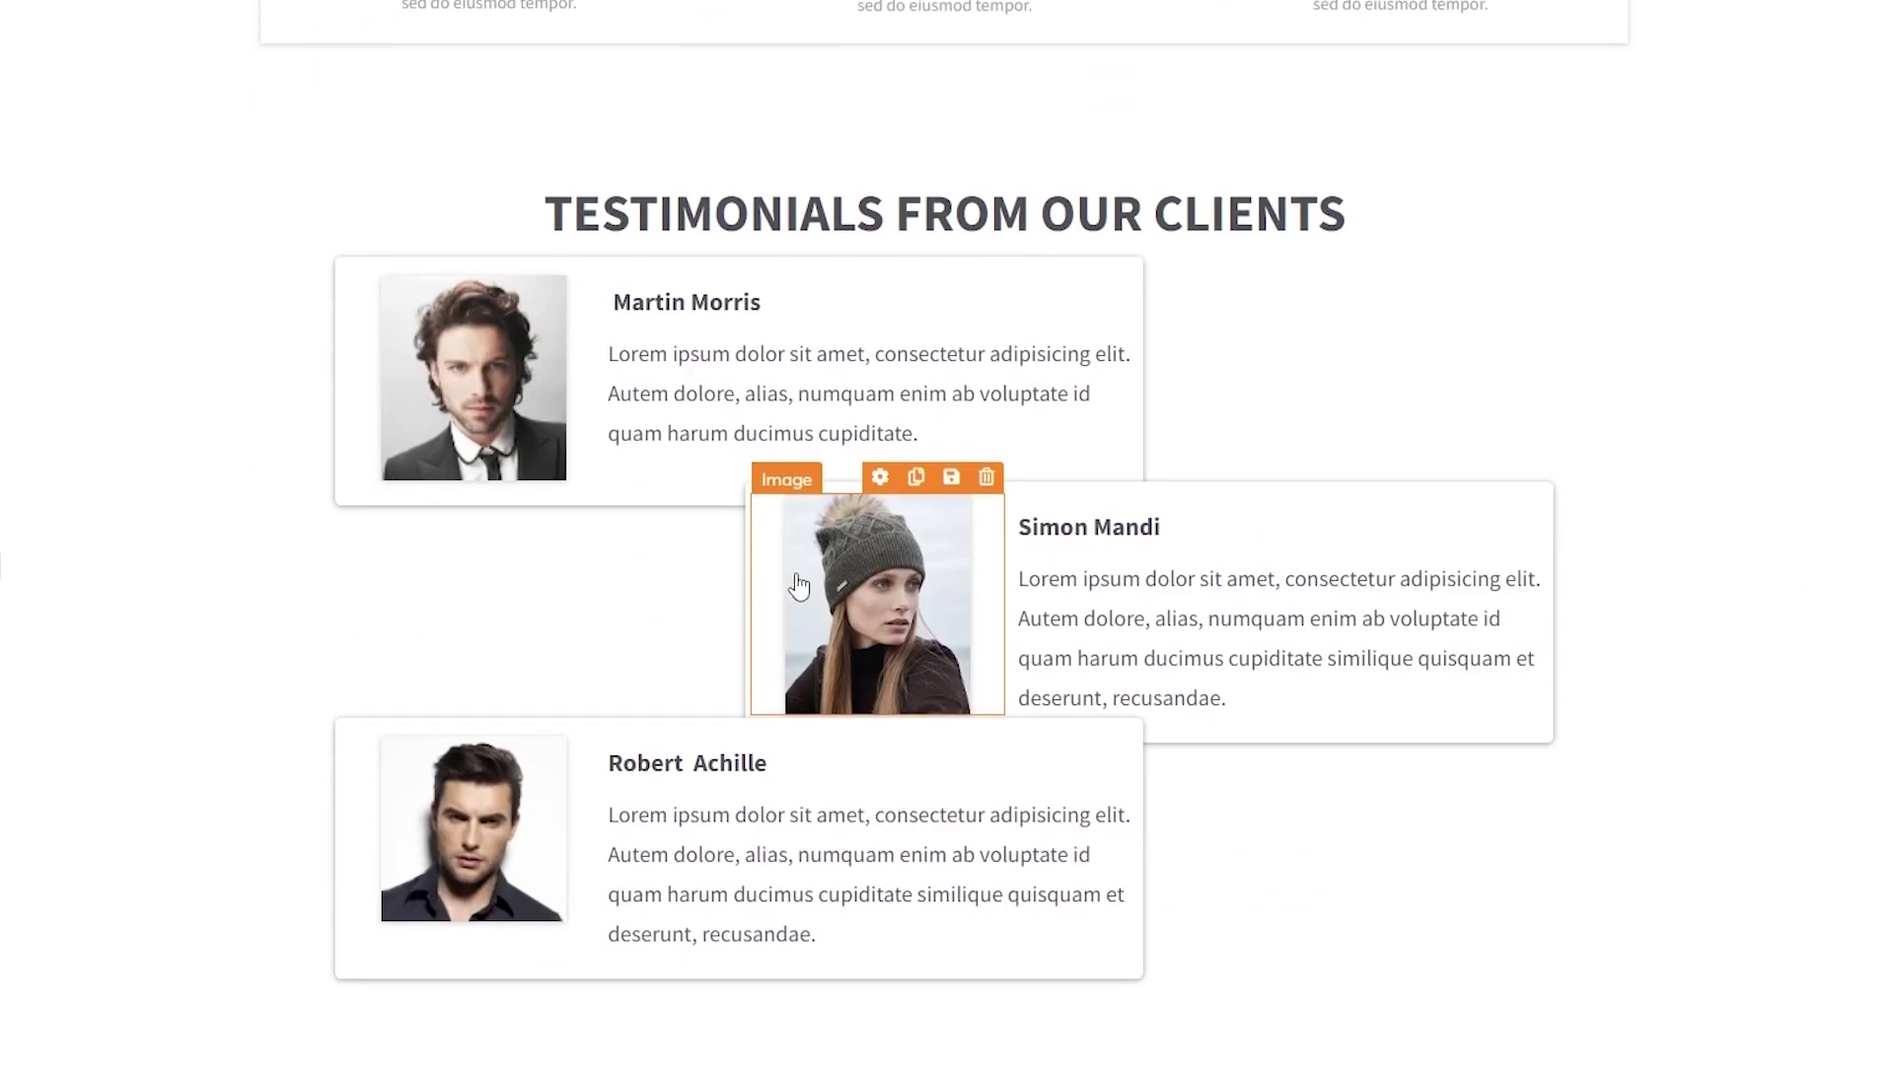
pyautogui.scroll(-12, 879, 422)
pyautogui.scroll(2, 871, 505)
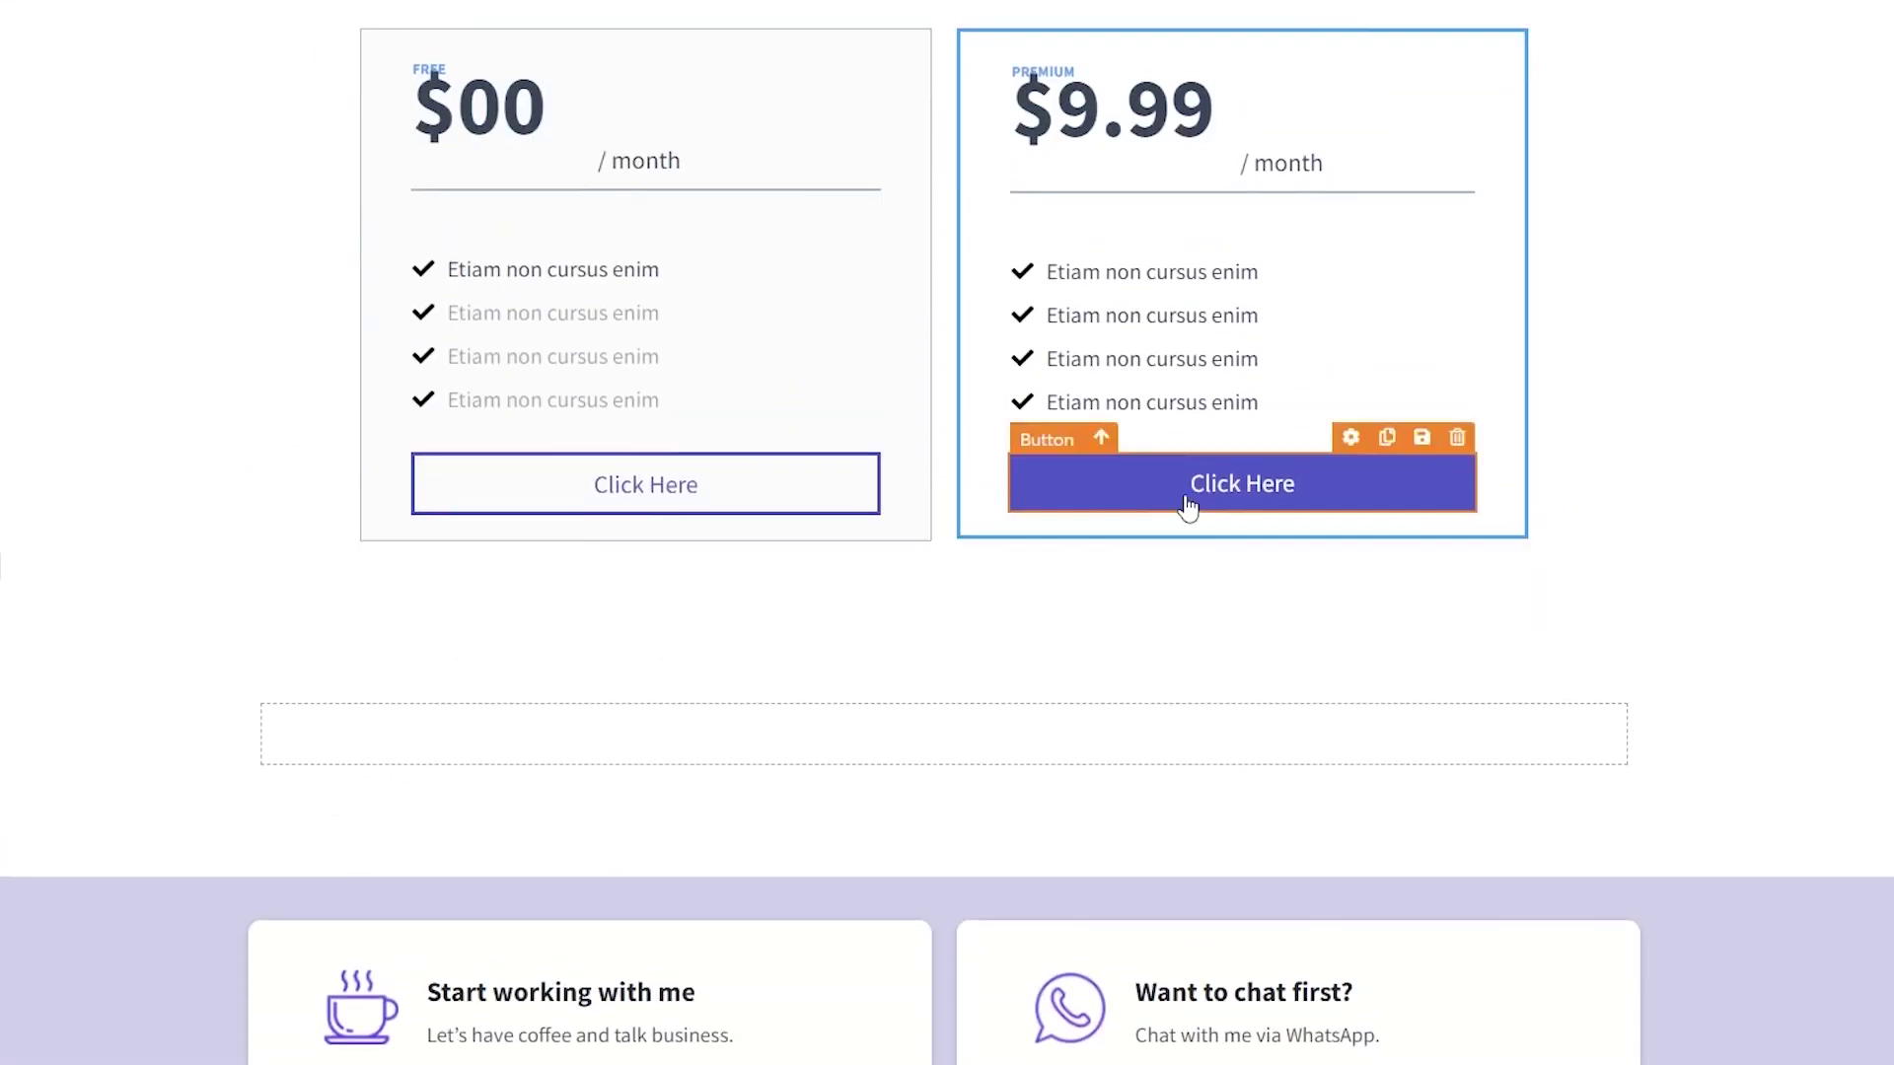
pyautogui.scroll(1, 871, 505)
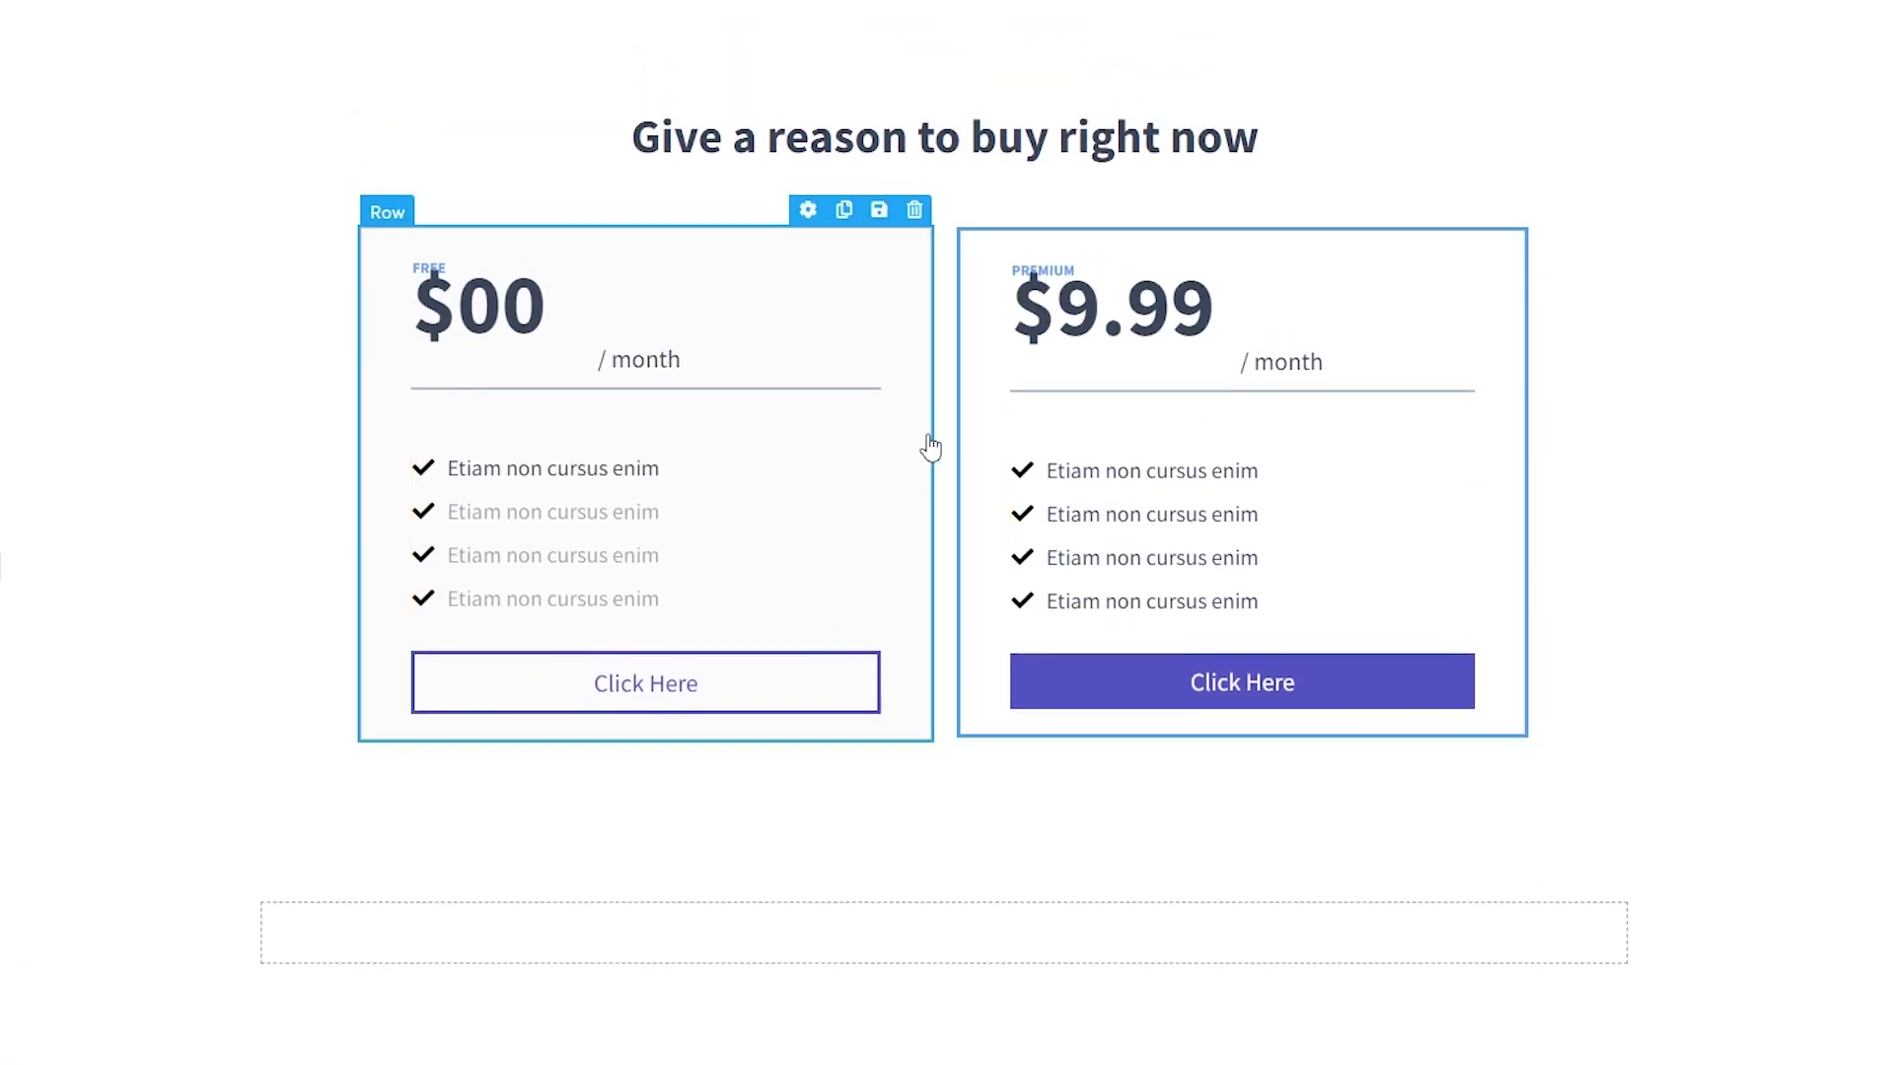
pyautogui.scroll(-3, 930, 446)
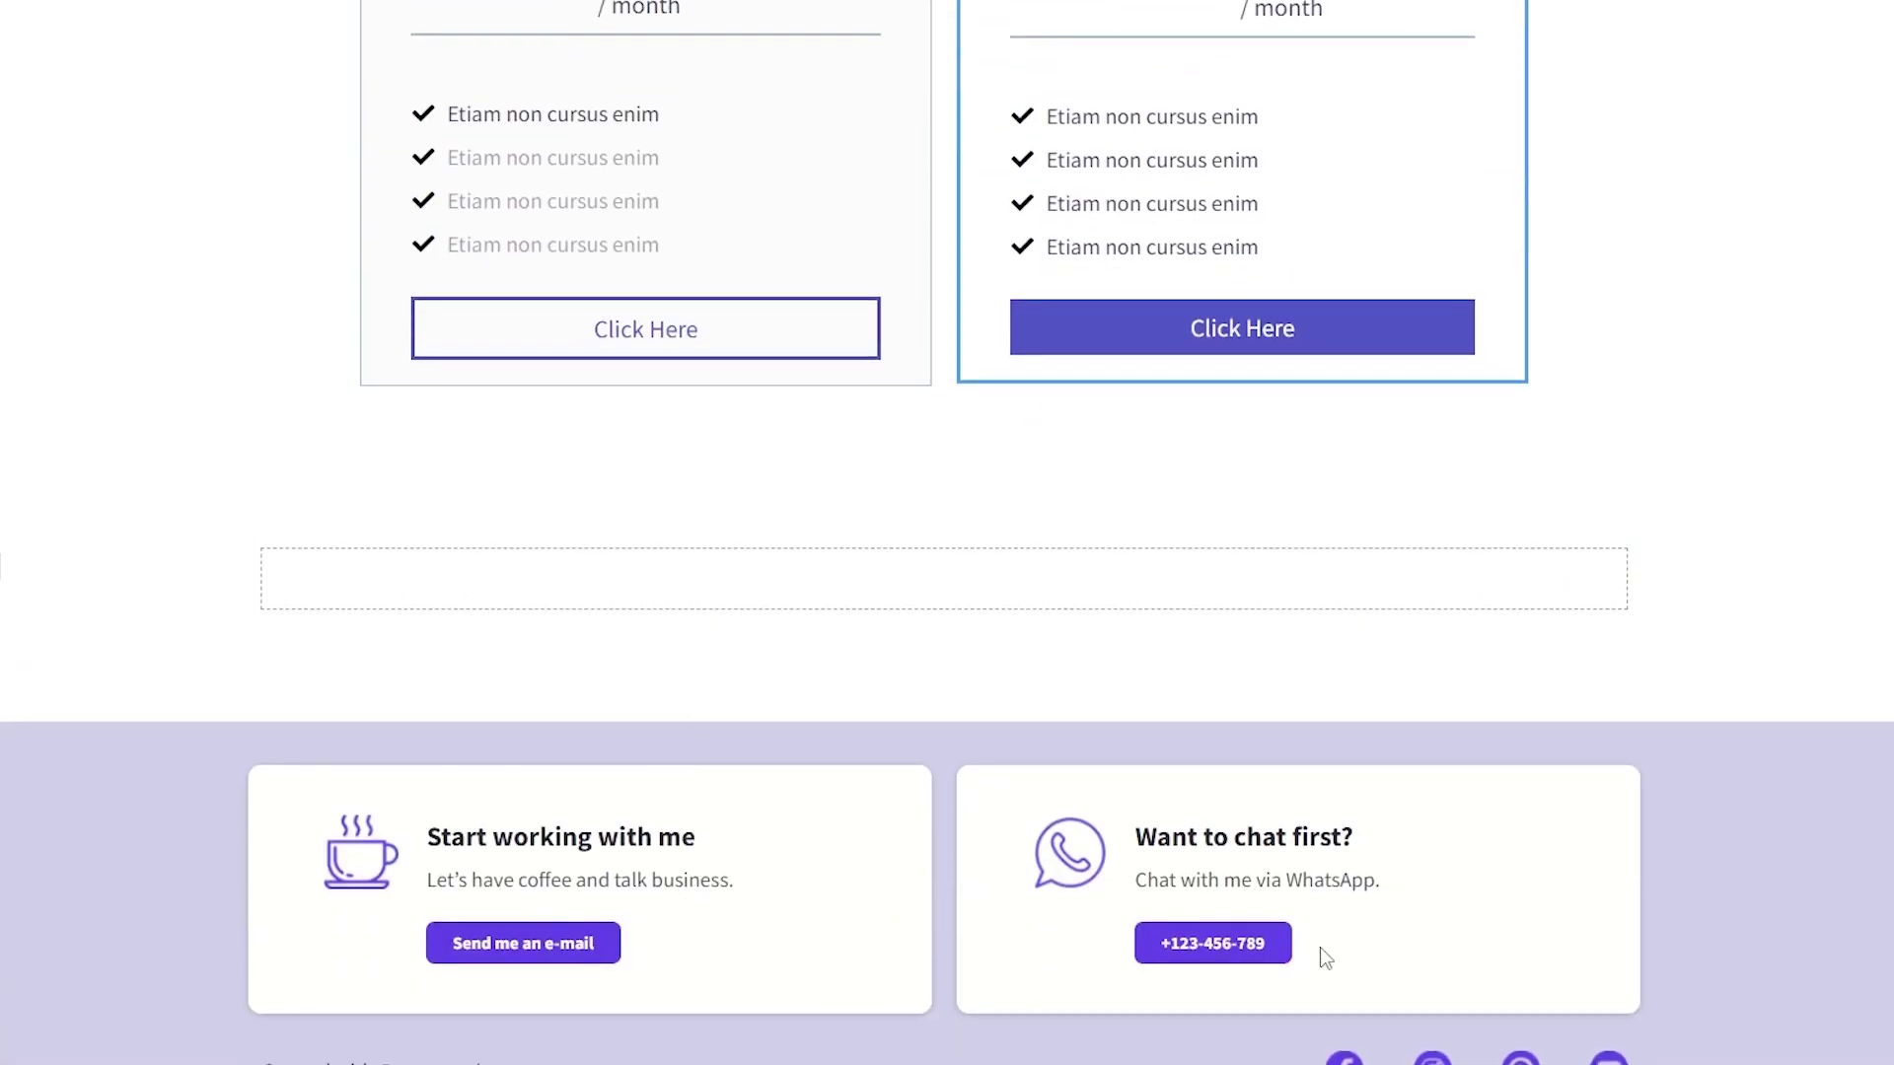
pyautogui.scroll(15, 1079, 962)
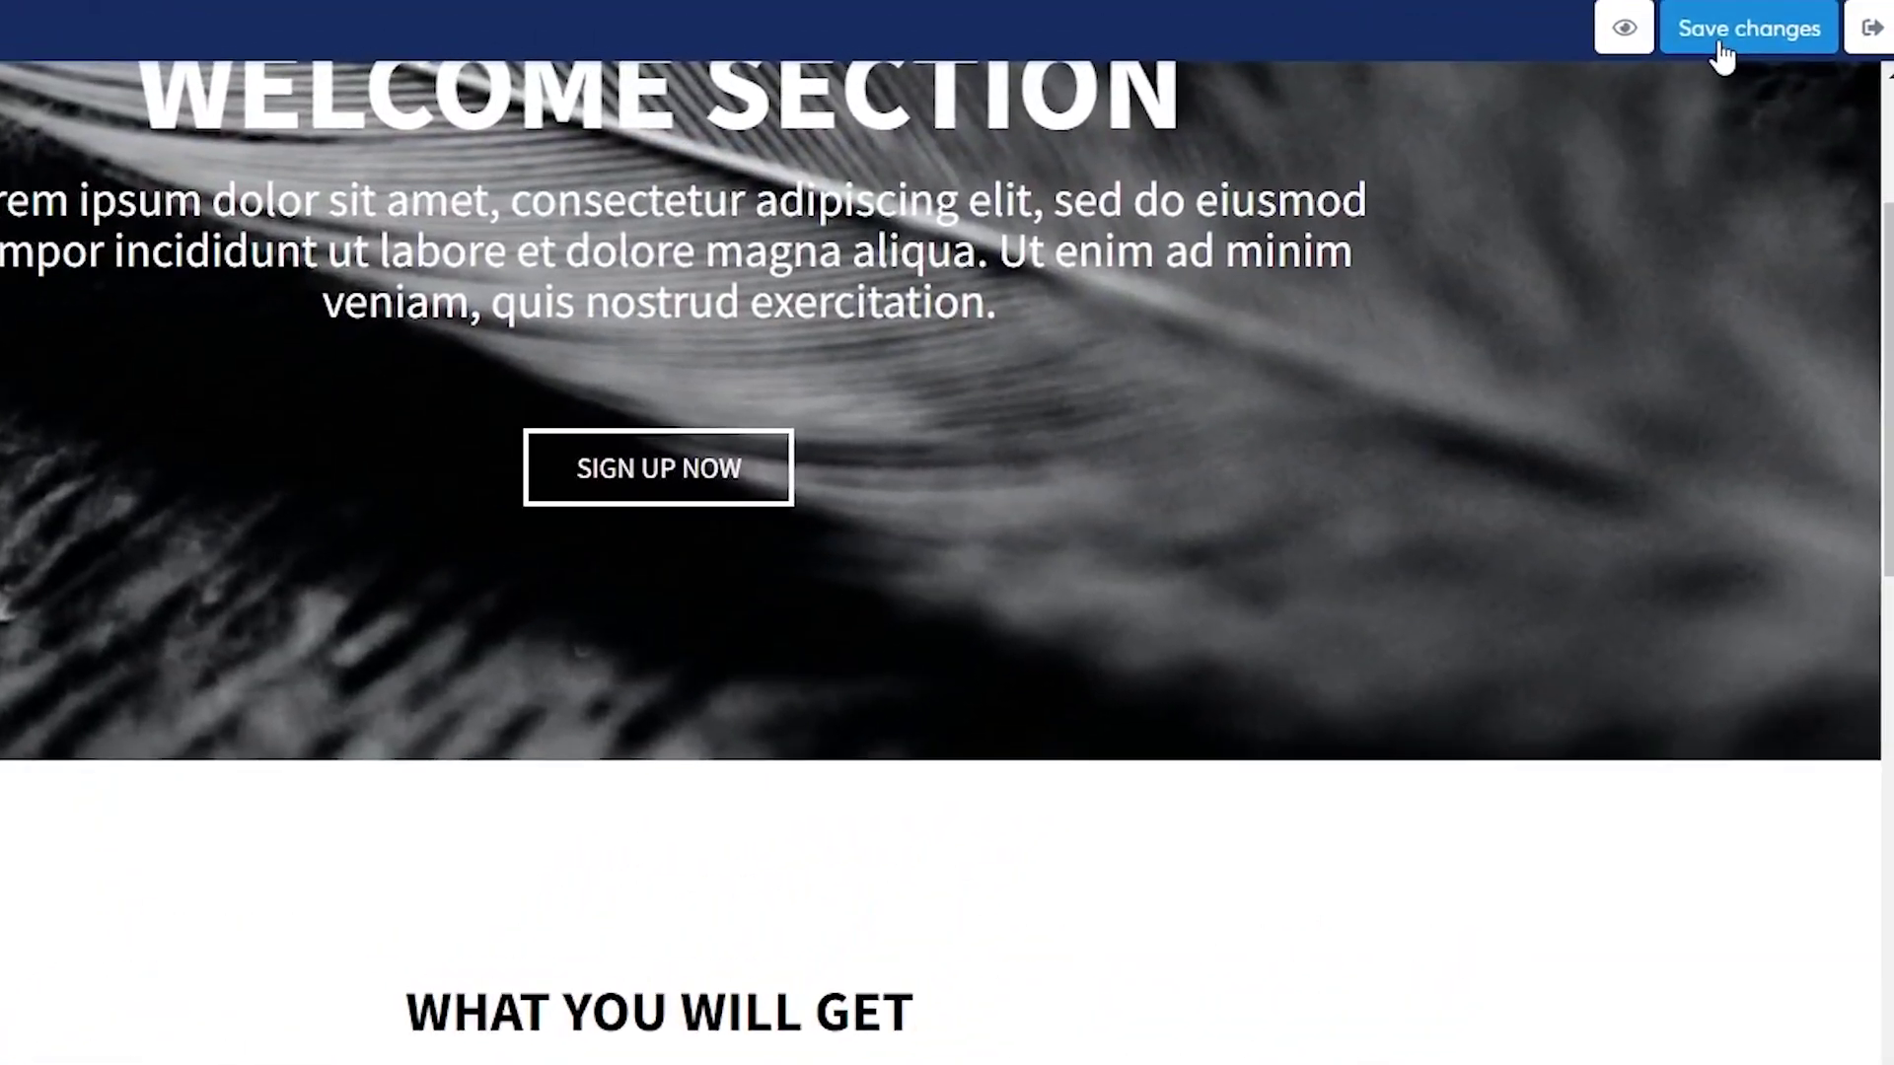
# Step: Try saving the homepage and dismiss the 'email input required' warning
pyautogui.click(1716, 45)
pyautogui.click(1628, 45)
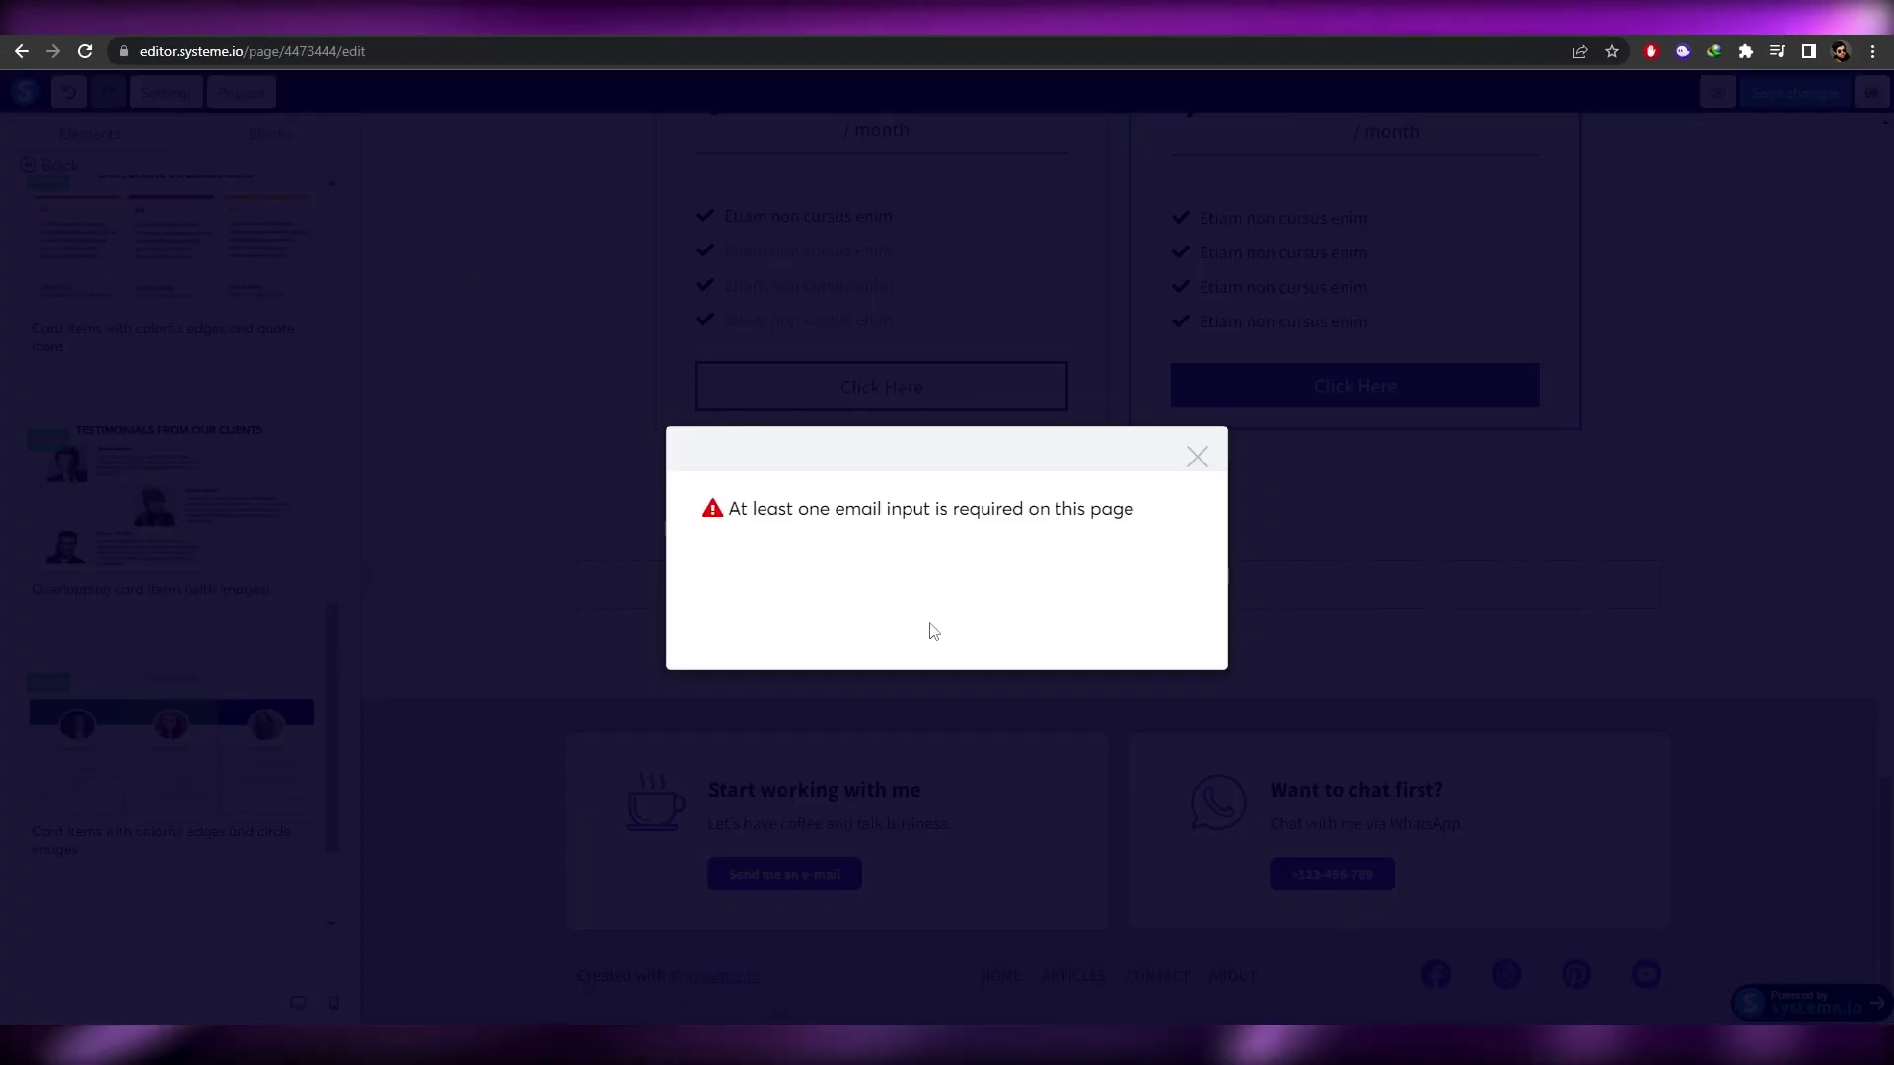
pyautogui.click(1197, 455)
pyautogui.scroll(-2, 271, 782)
pyautogui.scroll(6, 609, 719)
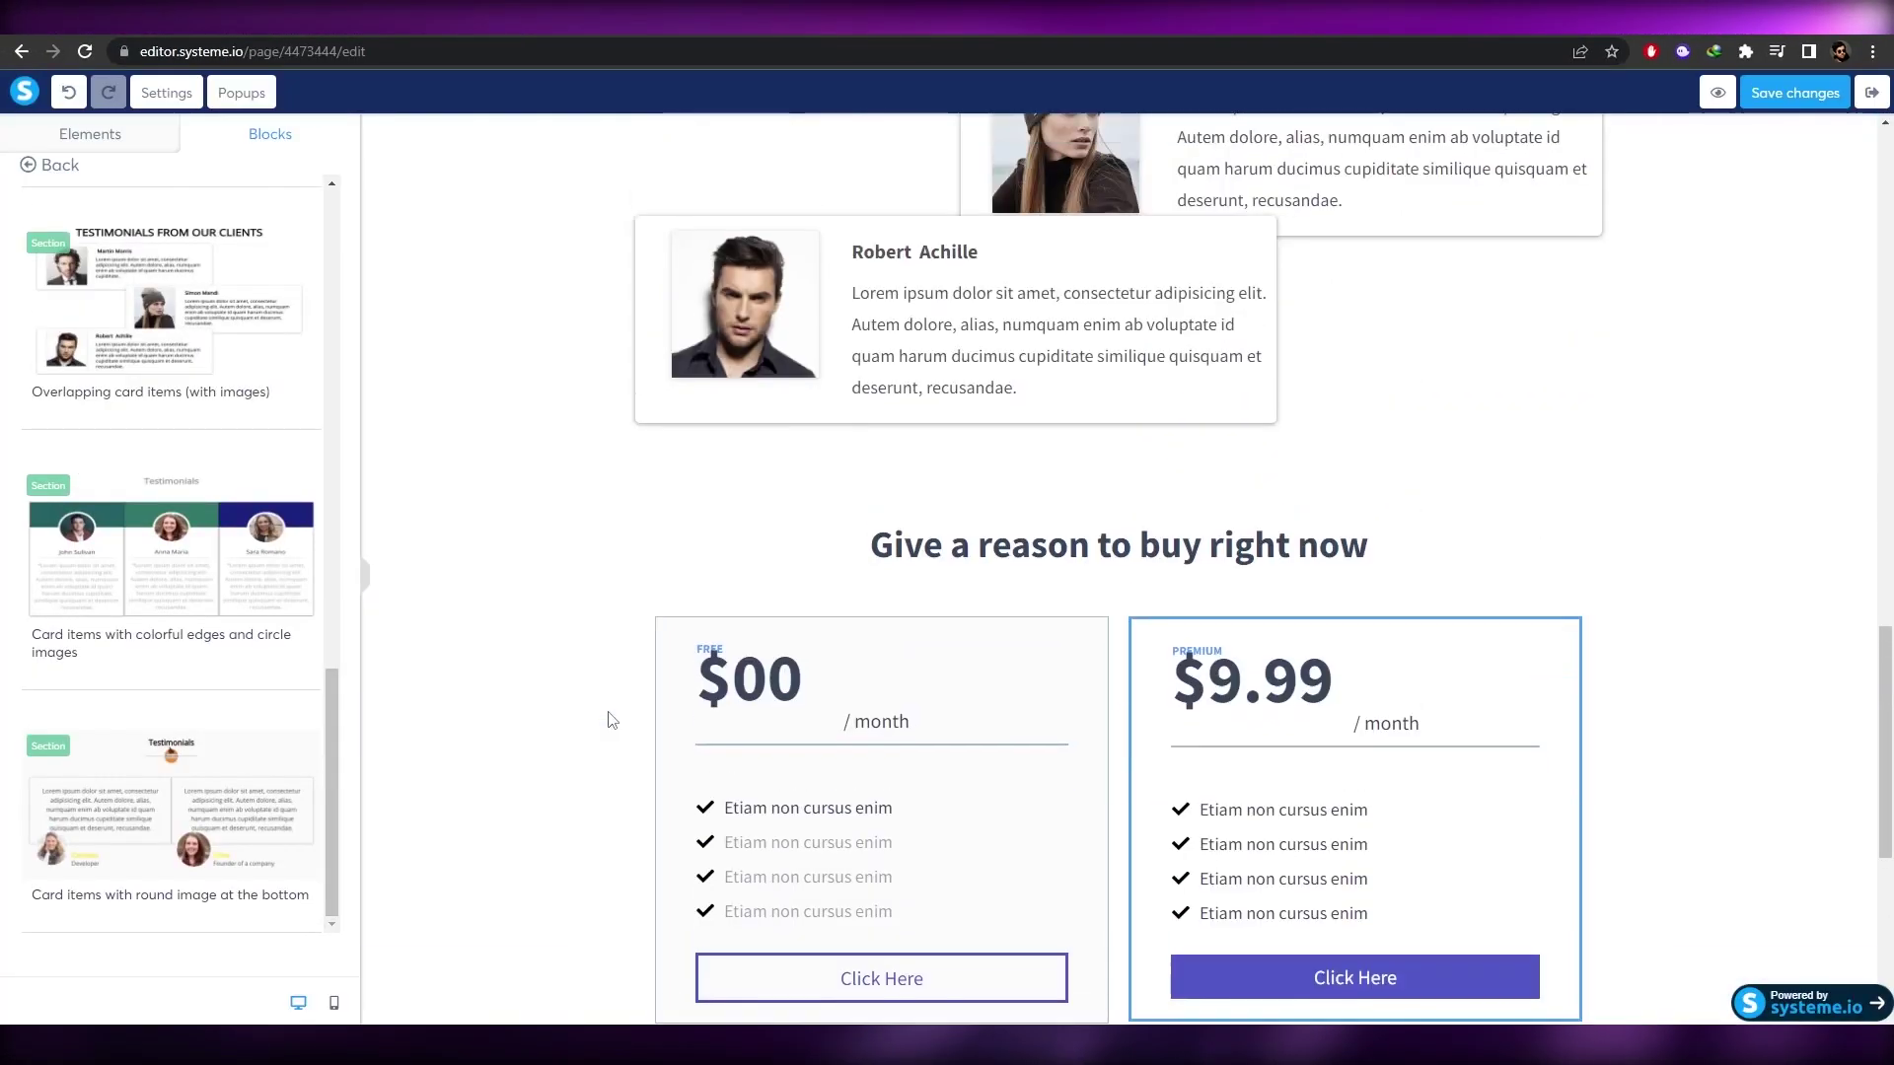
pyautogui.scroll(10, 608, 720)
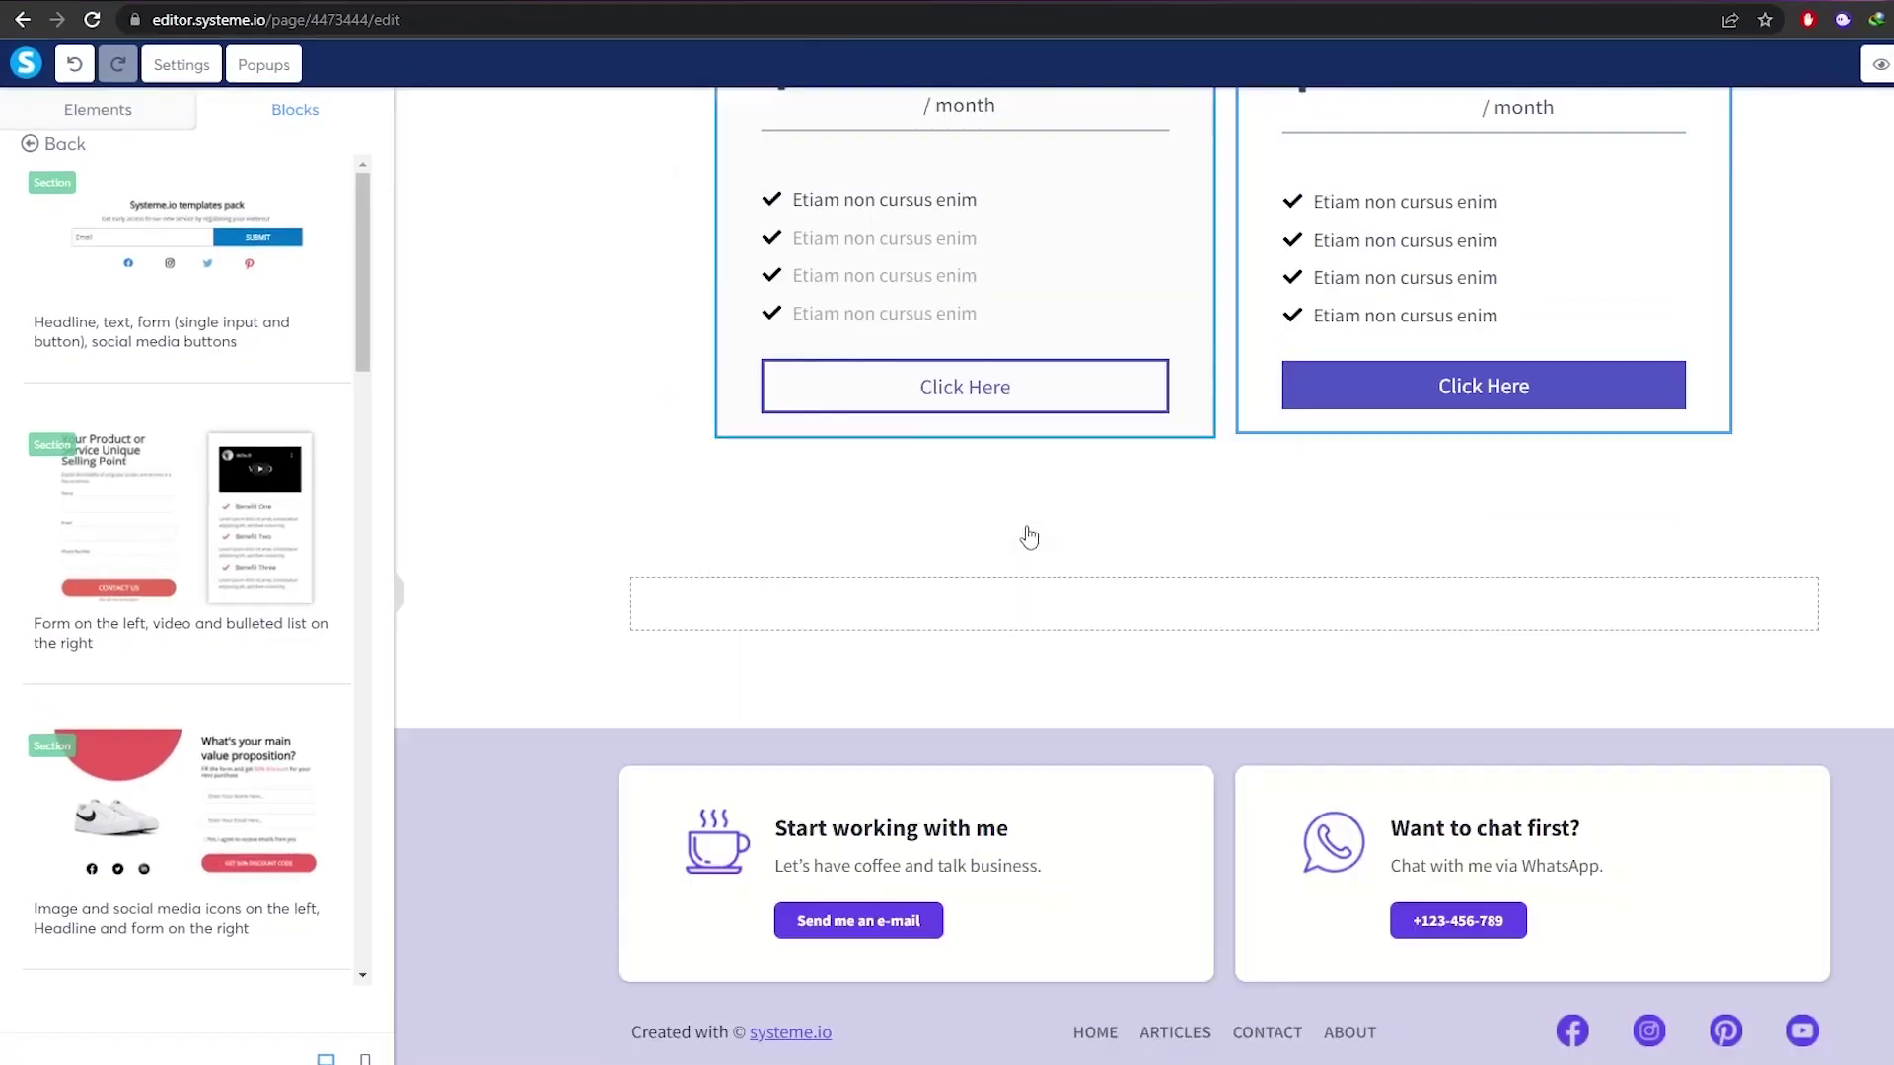
# Step: Add the Opt-in forms 'Free 30 day trial' section below the pricing plans
pyautogui.scroll(-5, 158, 612)
pyautogui.scroll(-12, 220, 706)
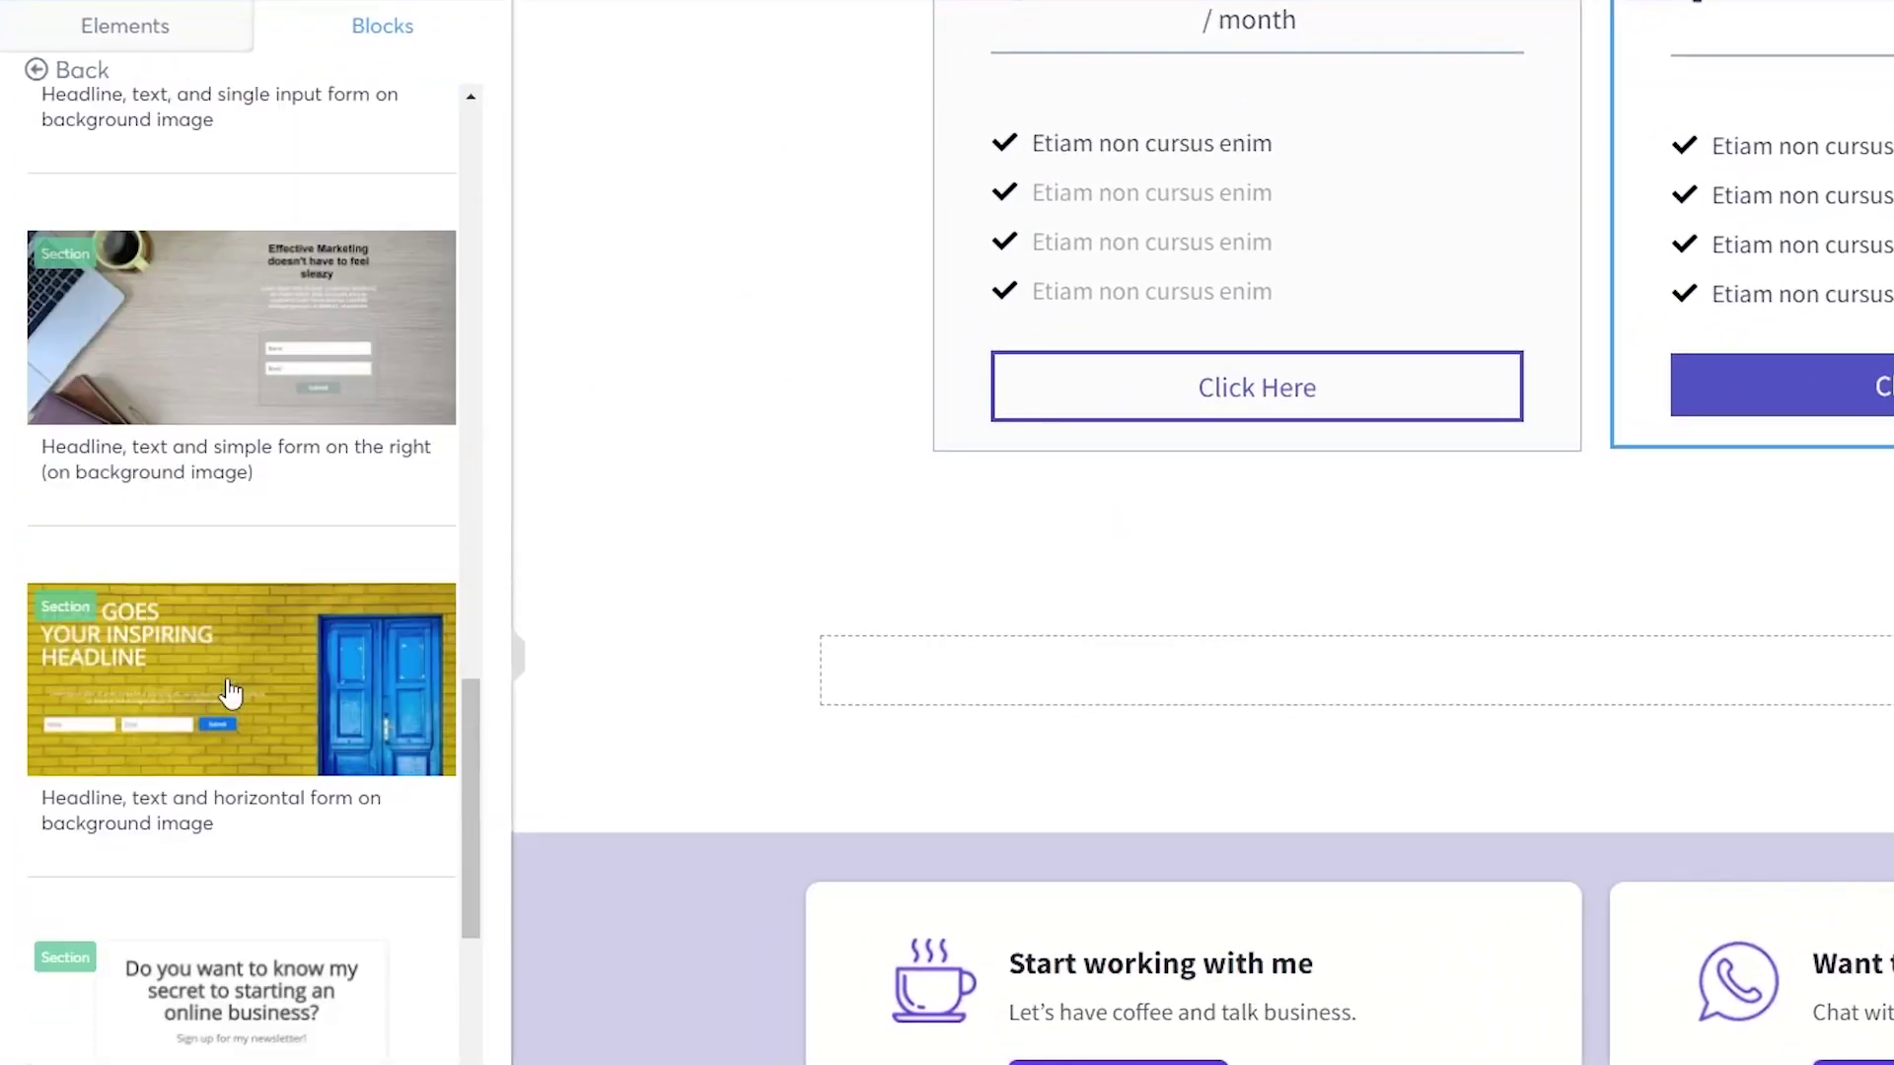
pyautogui.scroll(-1, 227, 569)
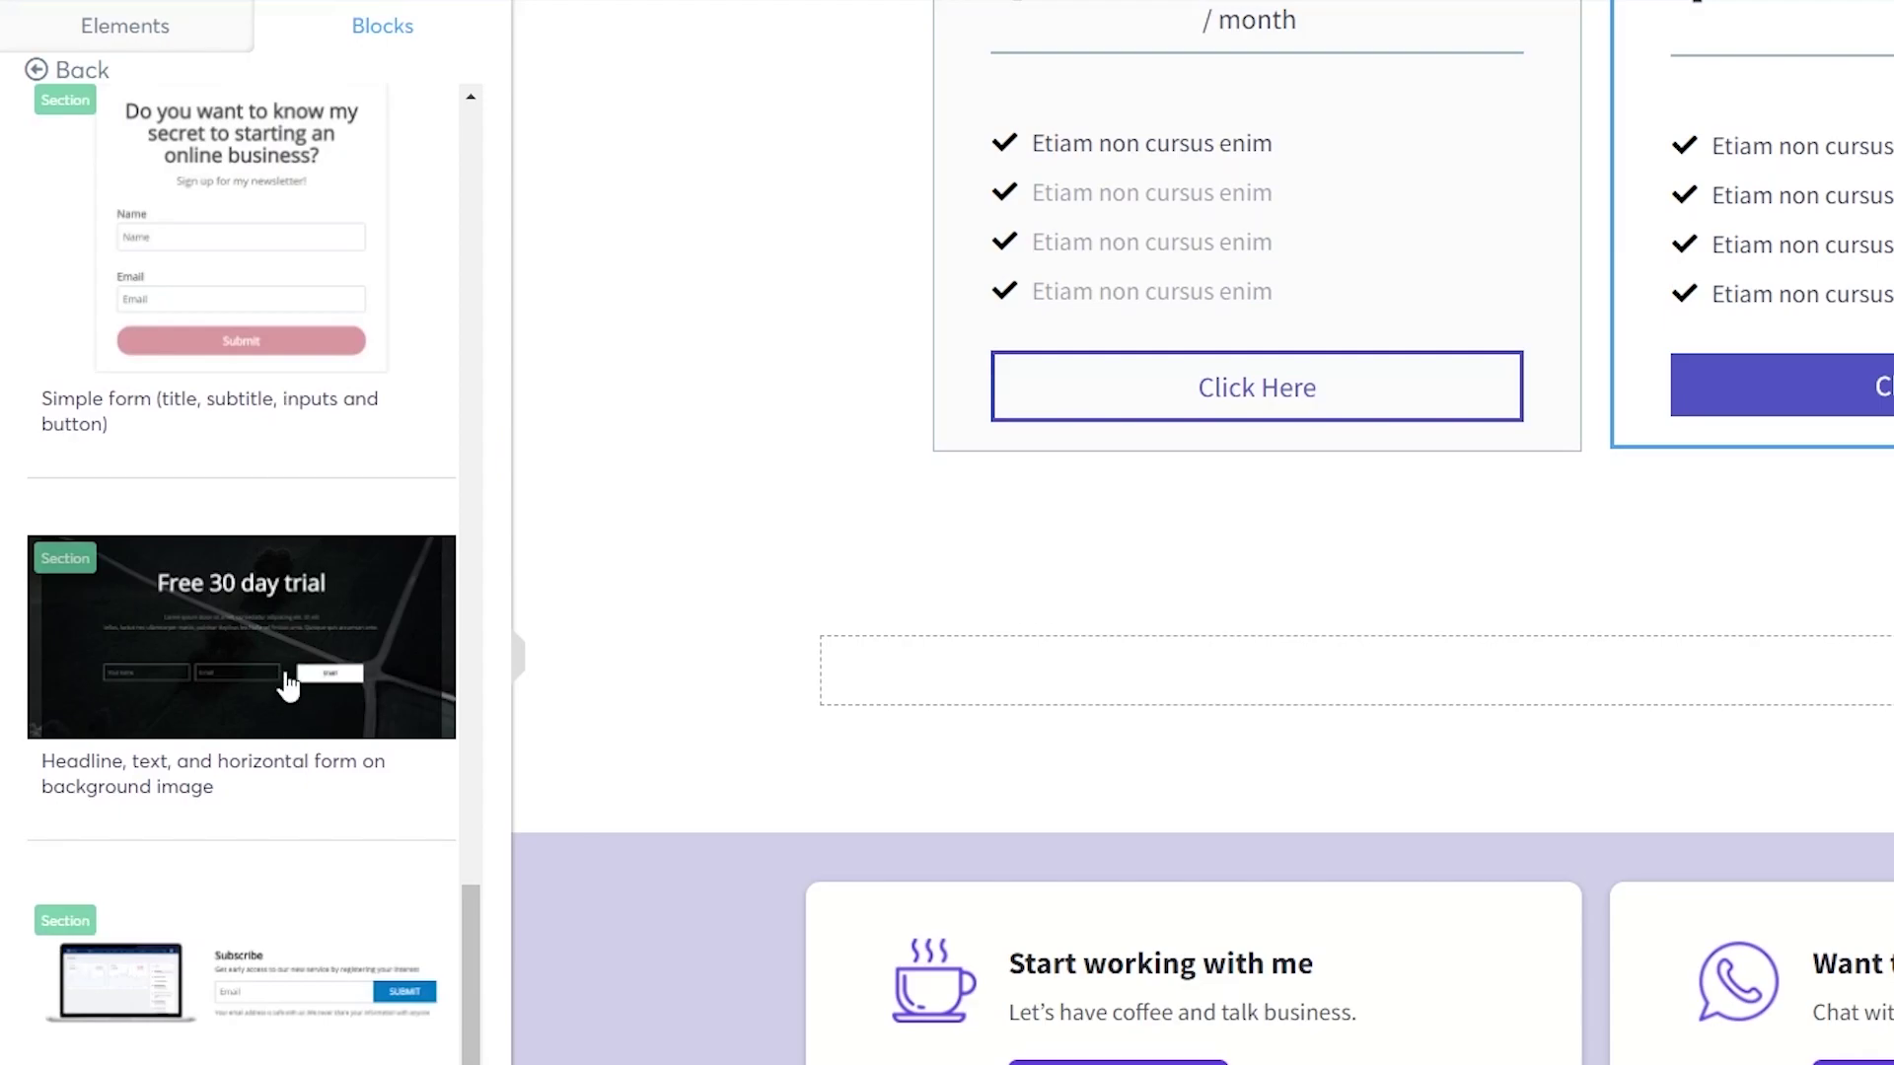
pyautogui.scroll(1, 246, 693)
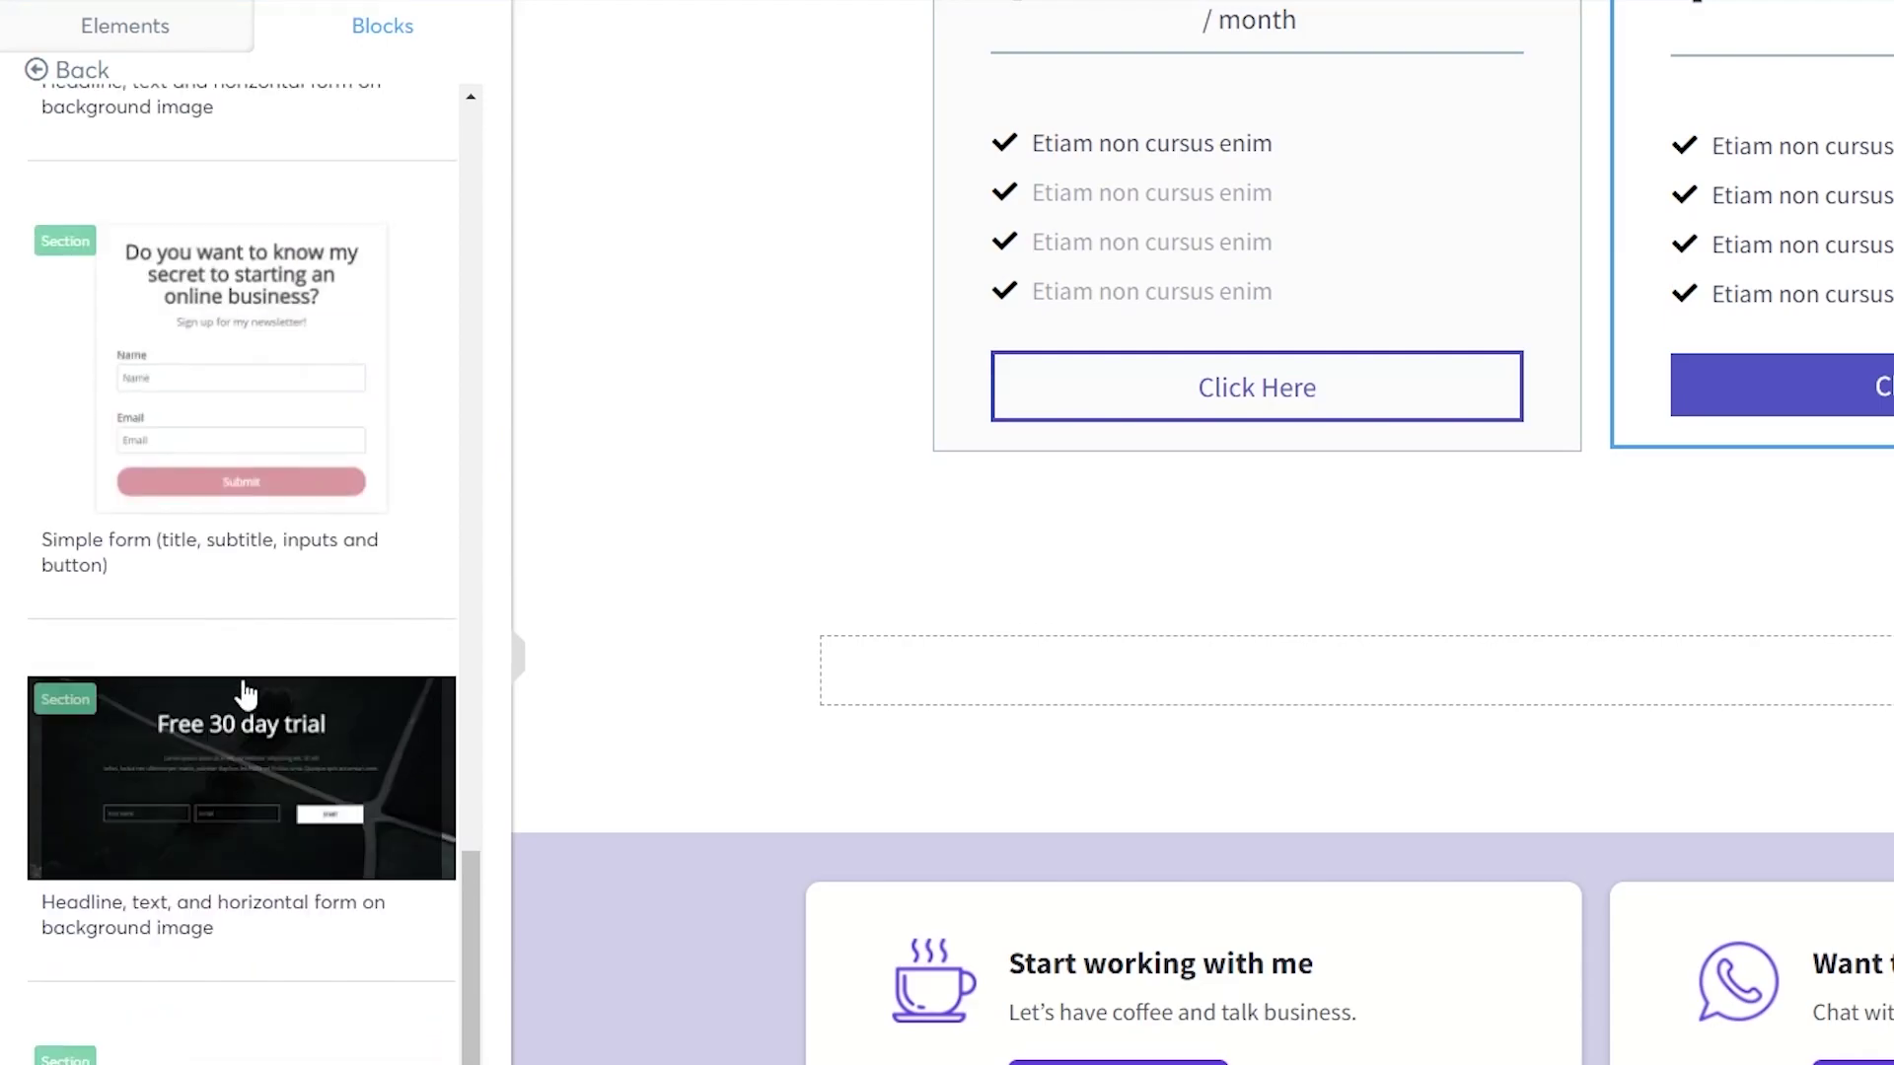
pyautogui.click(241, 762)
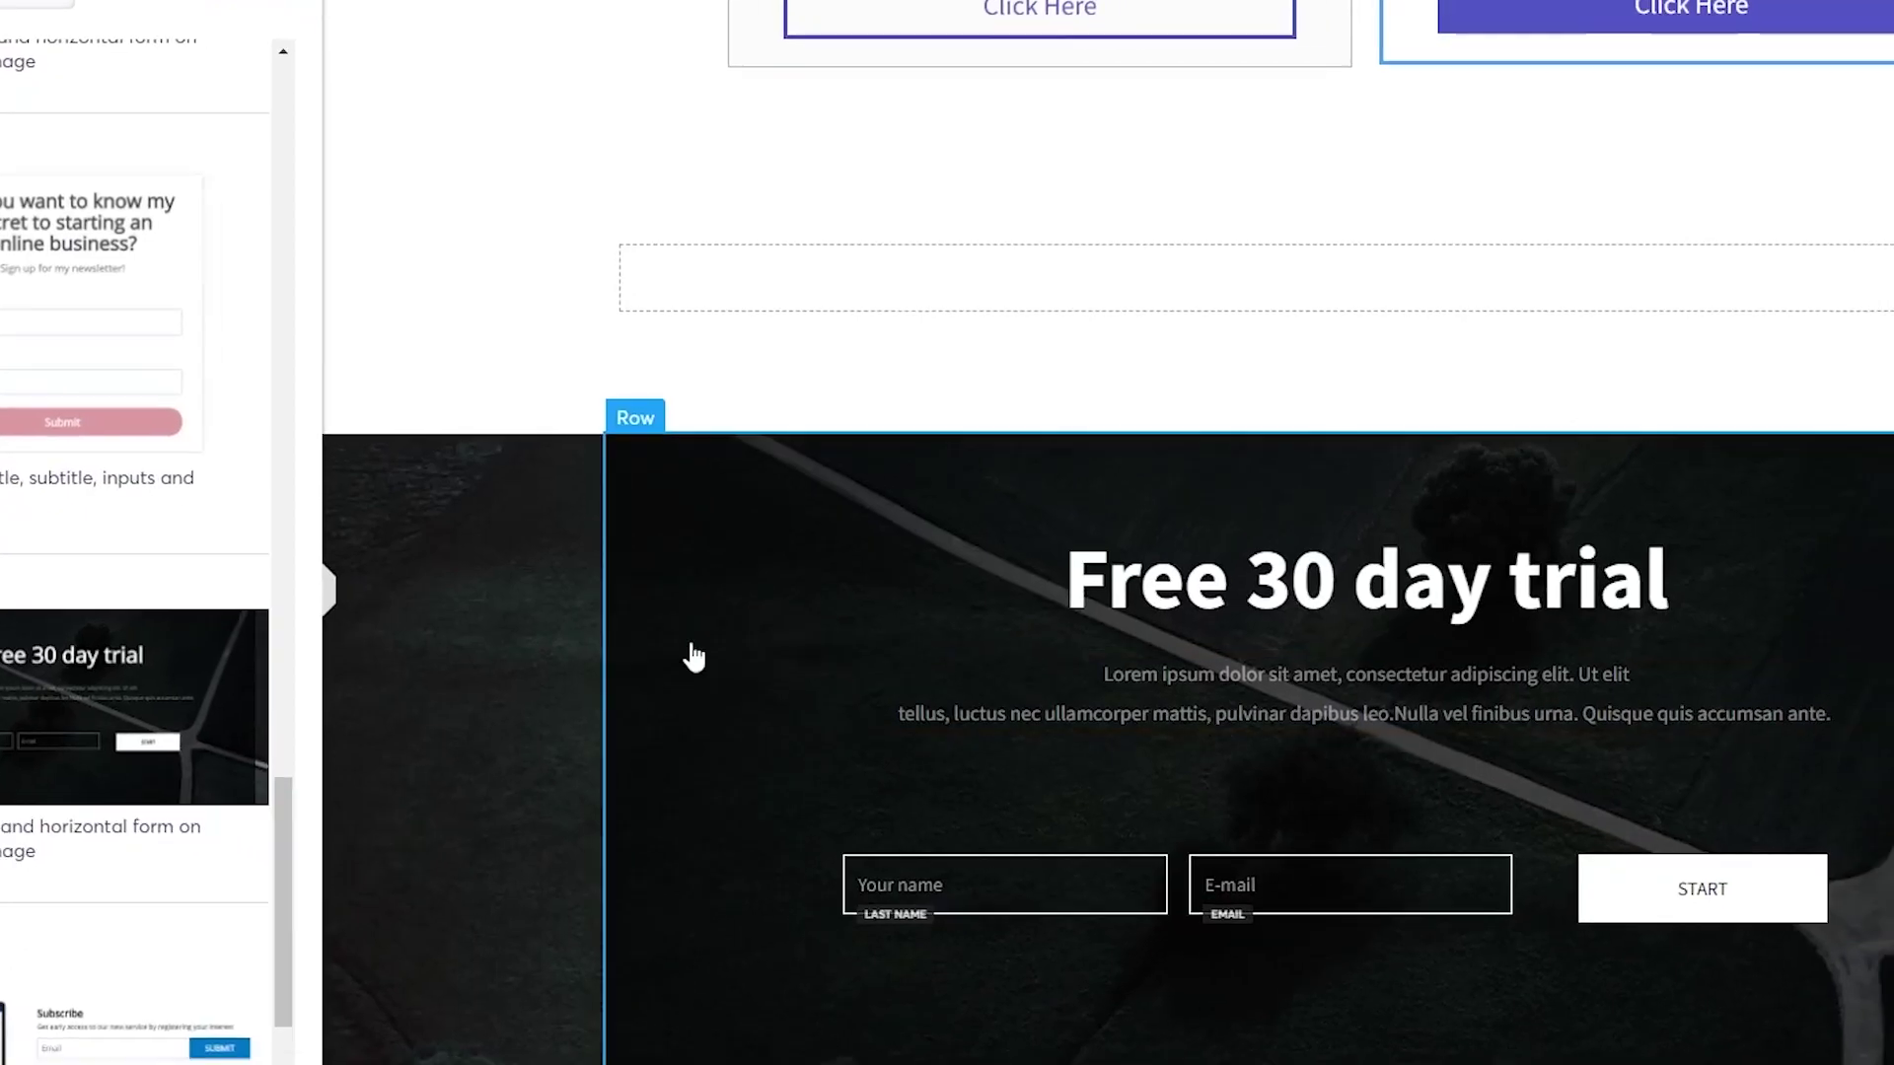
pyautogui.scroll(-2, 305, 400)
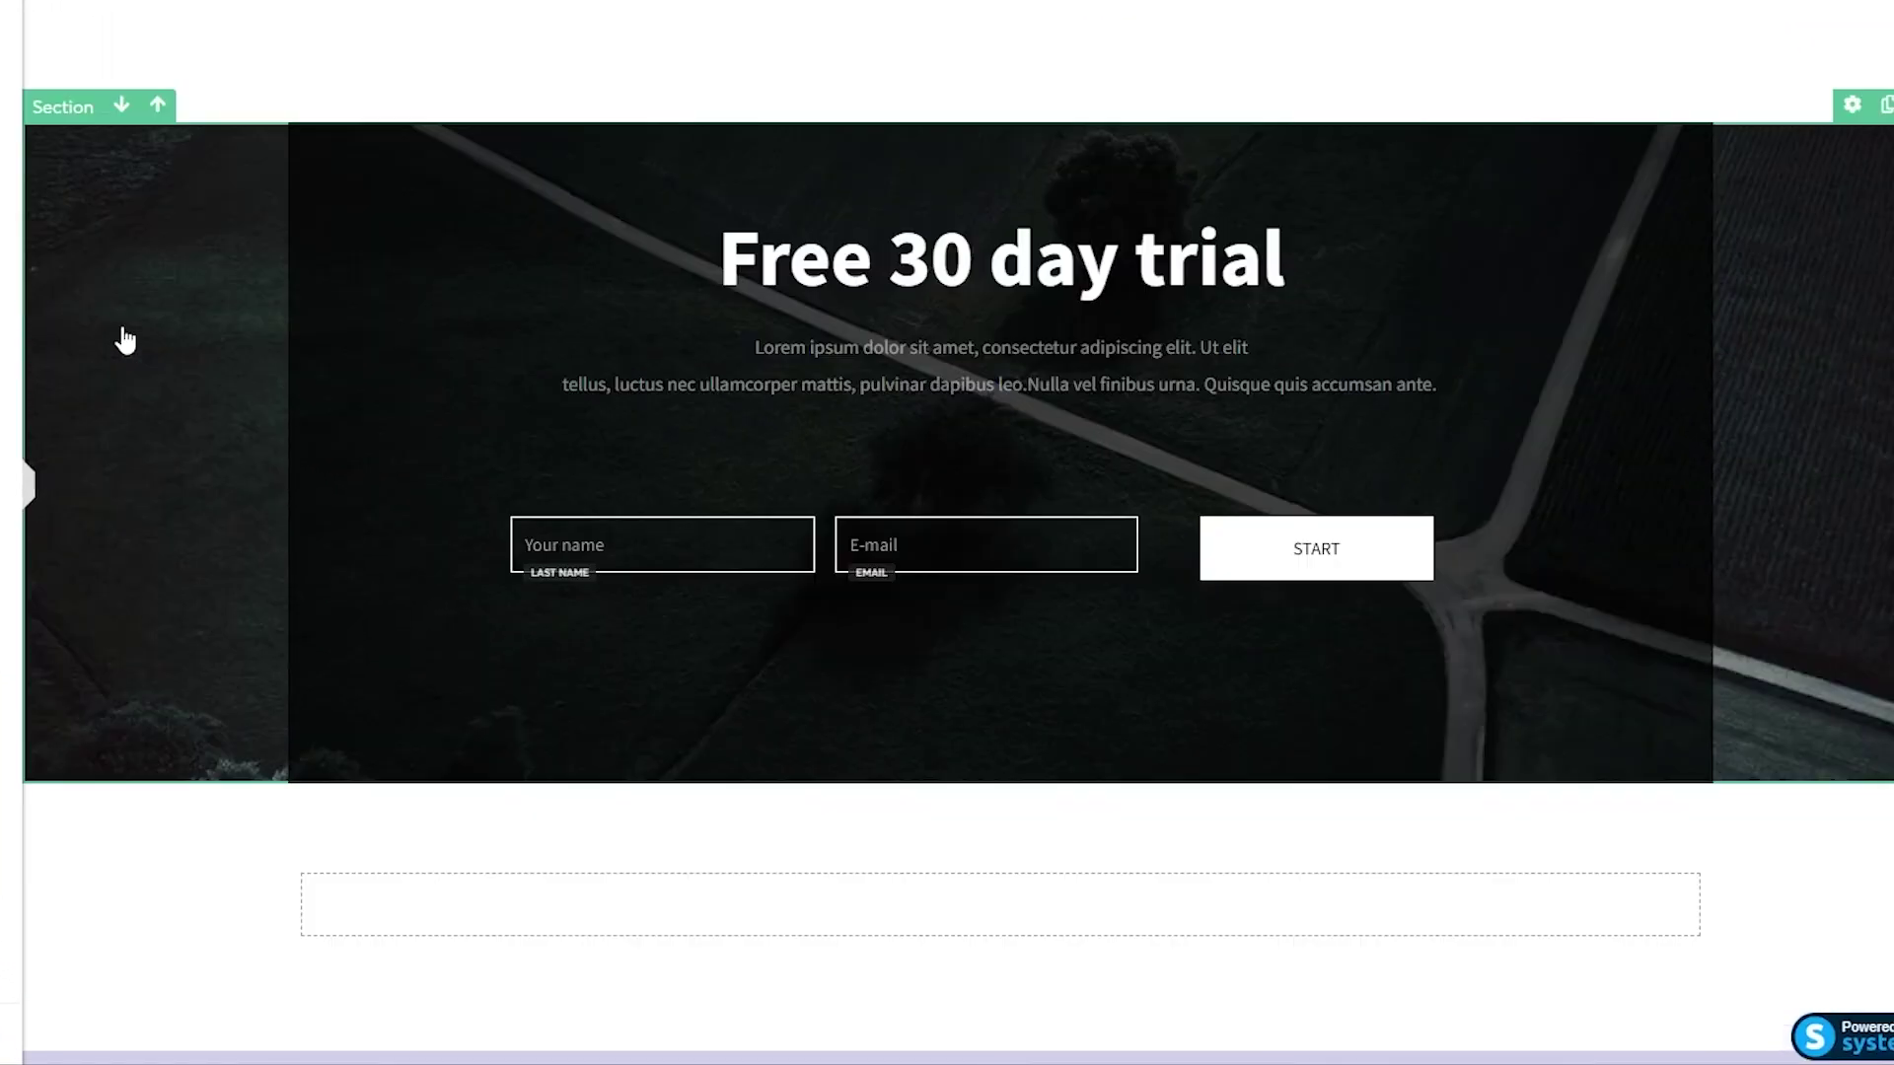
pyautogui.scroll(4, 579, 756)
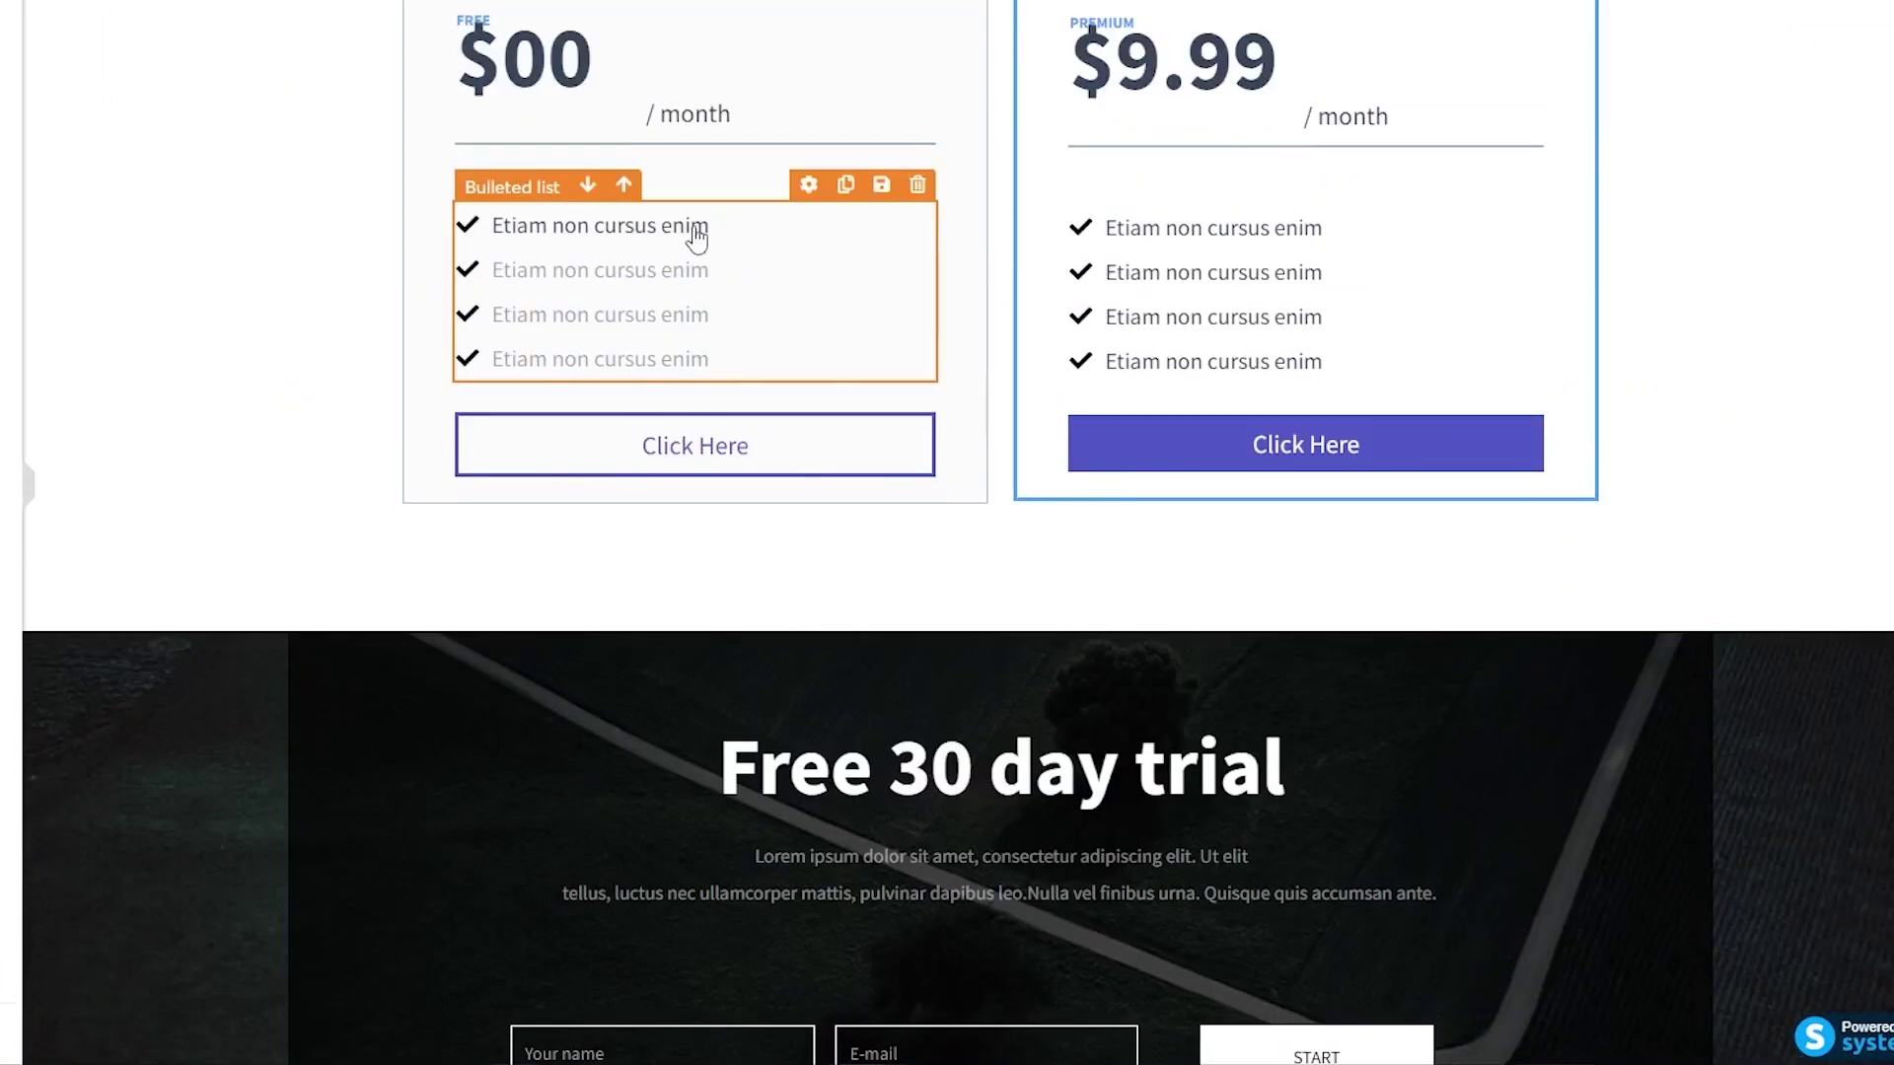
pyautogui.scroll(-5, 742, 712)
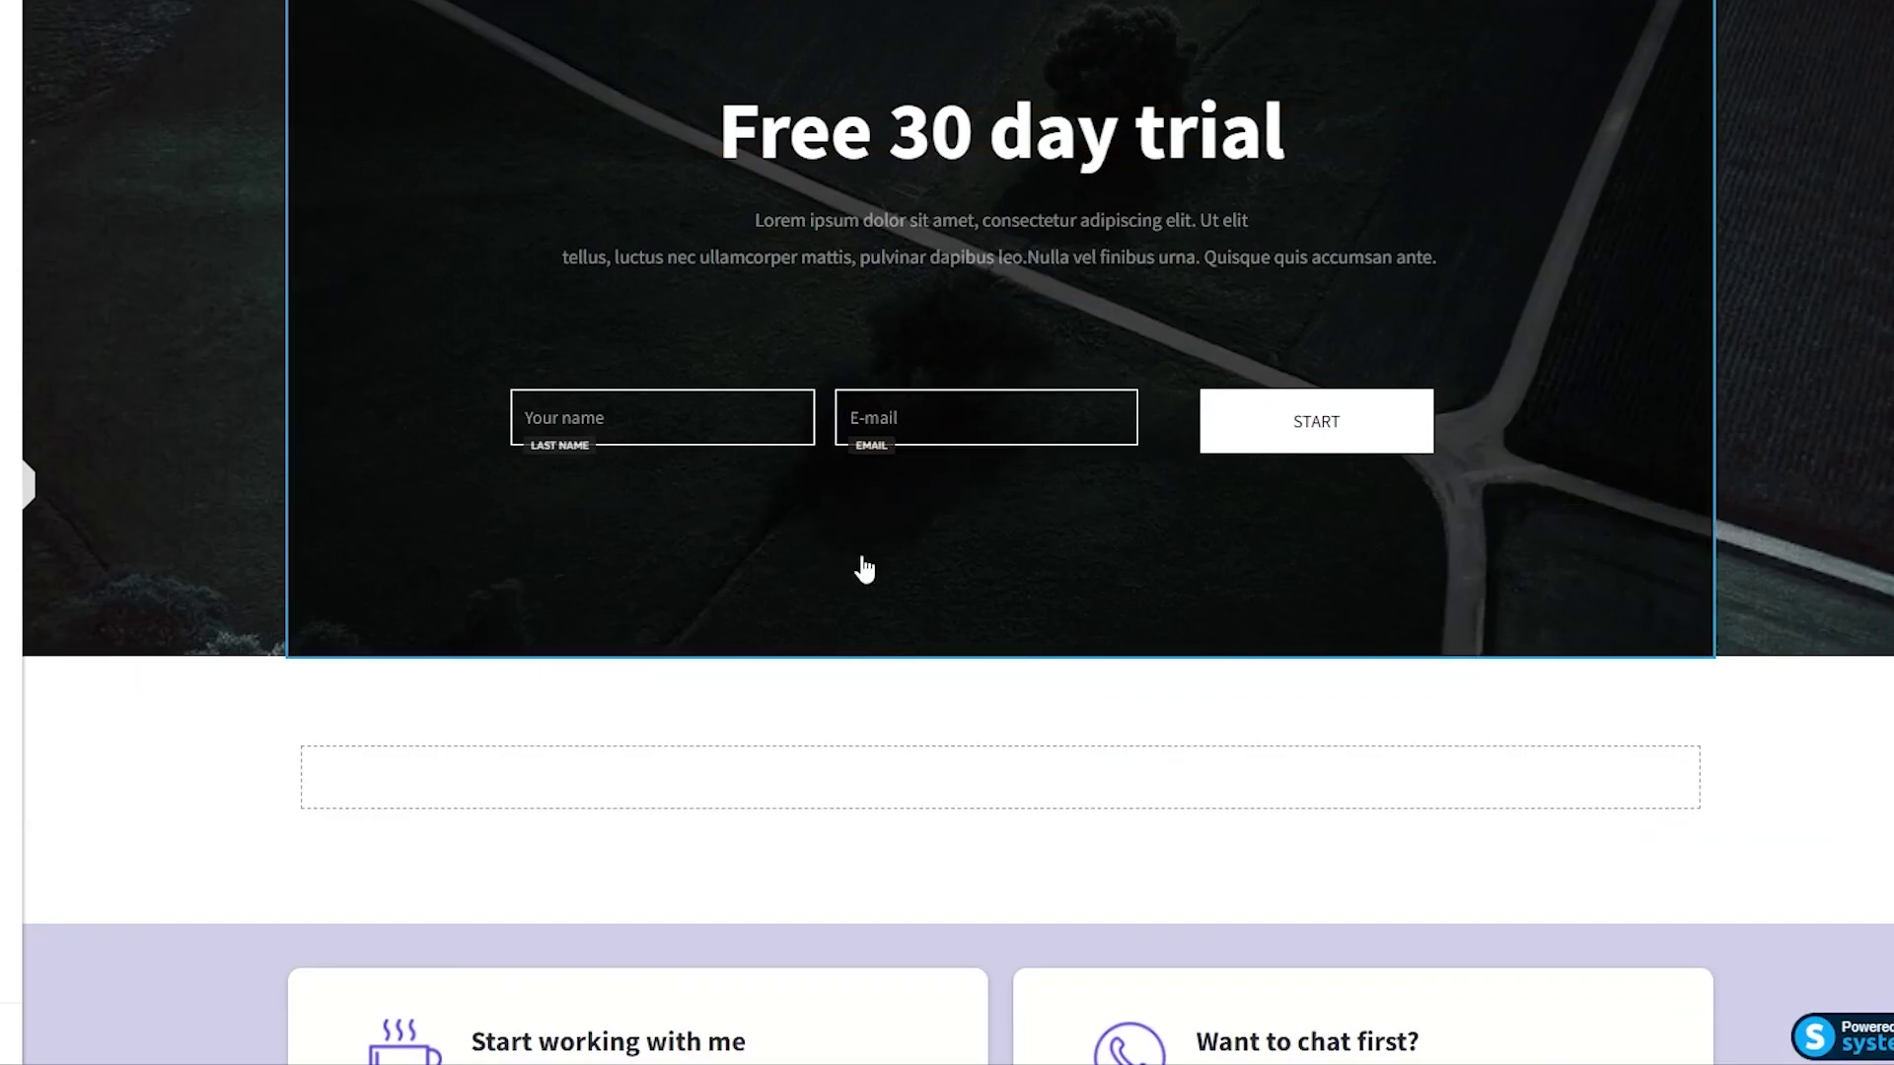
pyautogui.scroll(4, 986, 512)
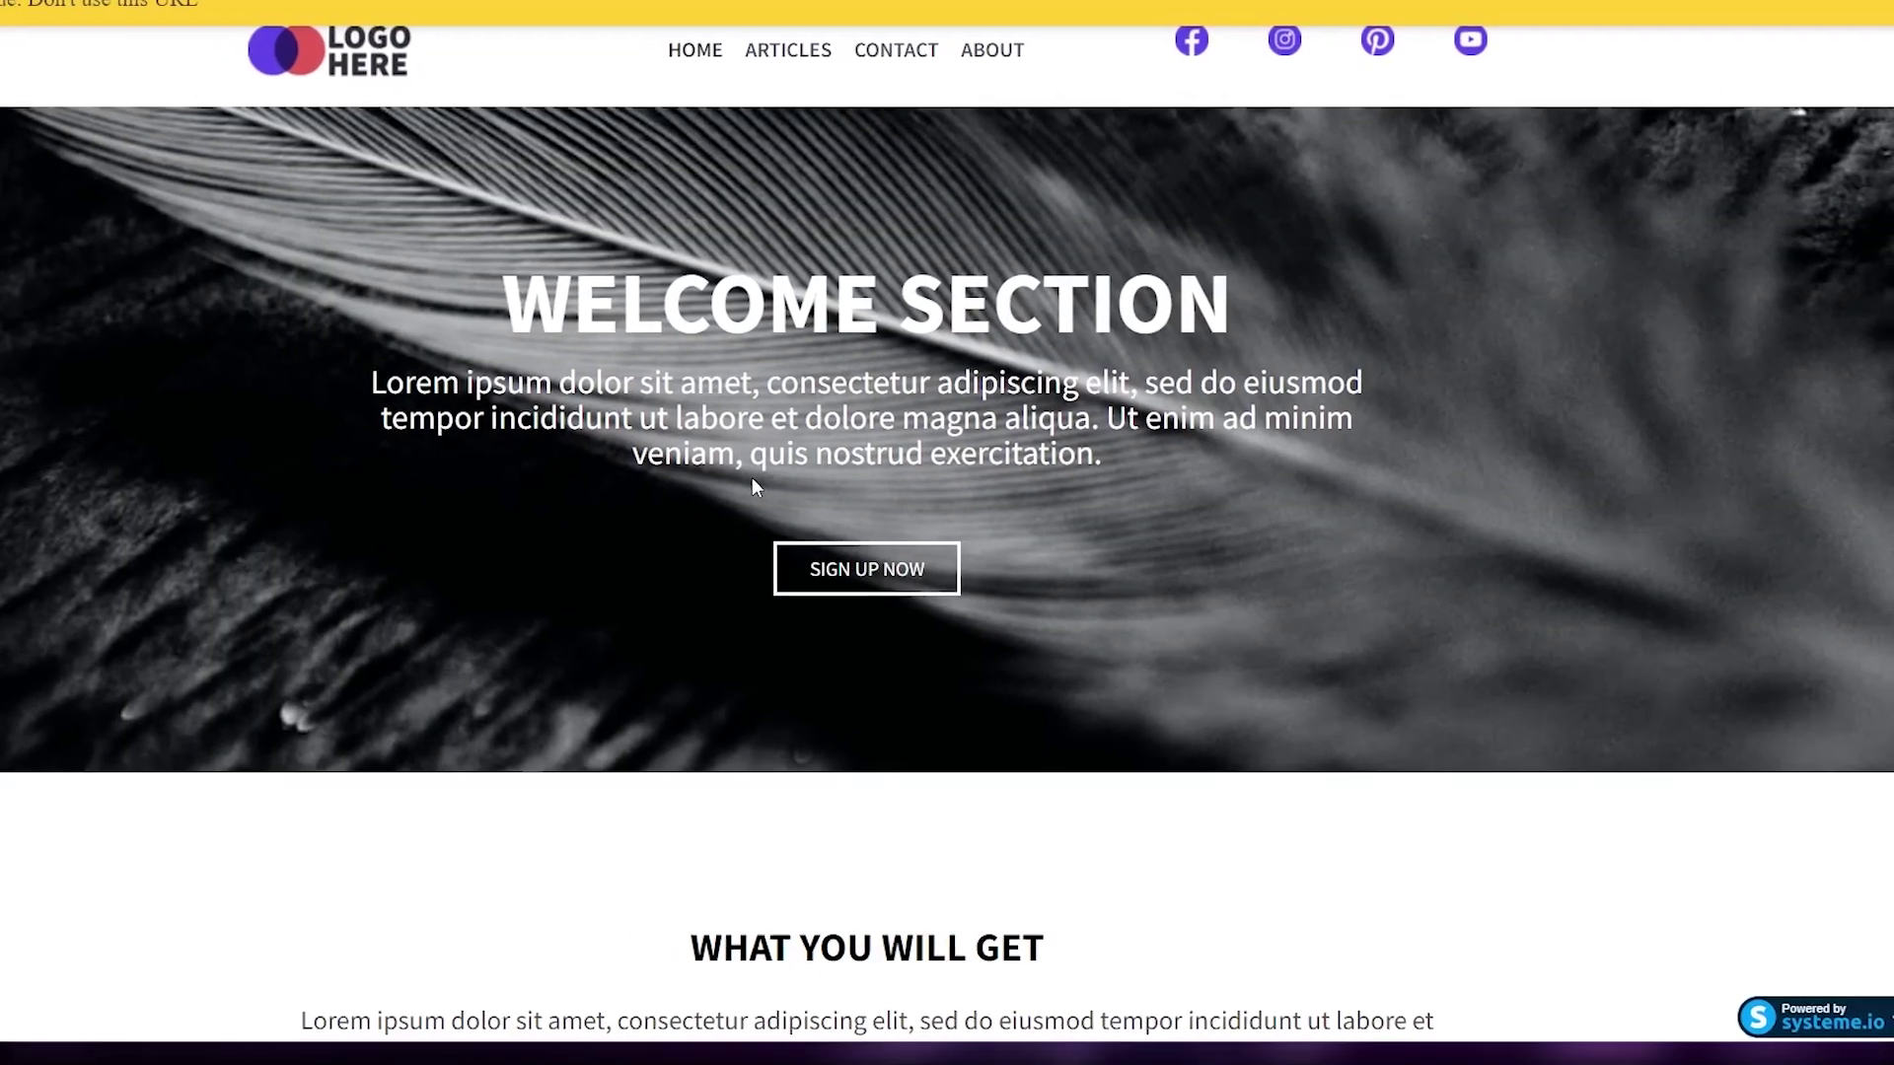
# Step: Save the homepage changes and exit the page editor to the pages list
pyautogui.scroll(-15, 807, 512)
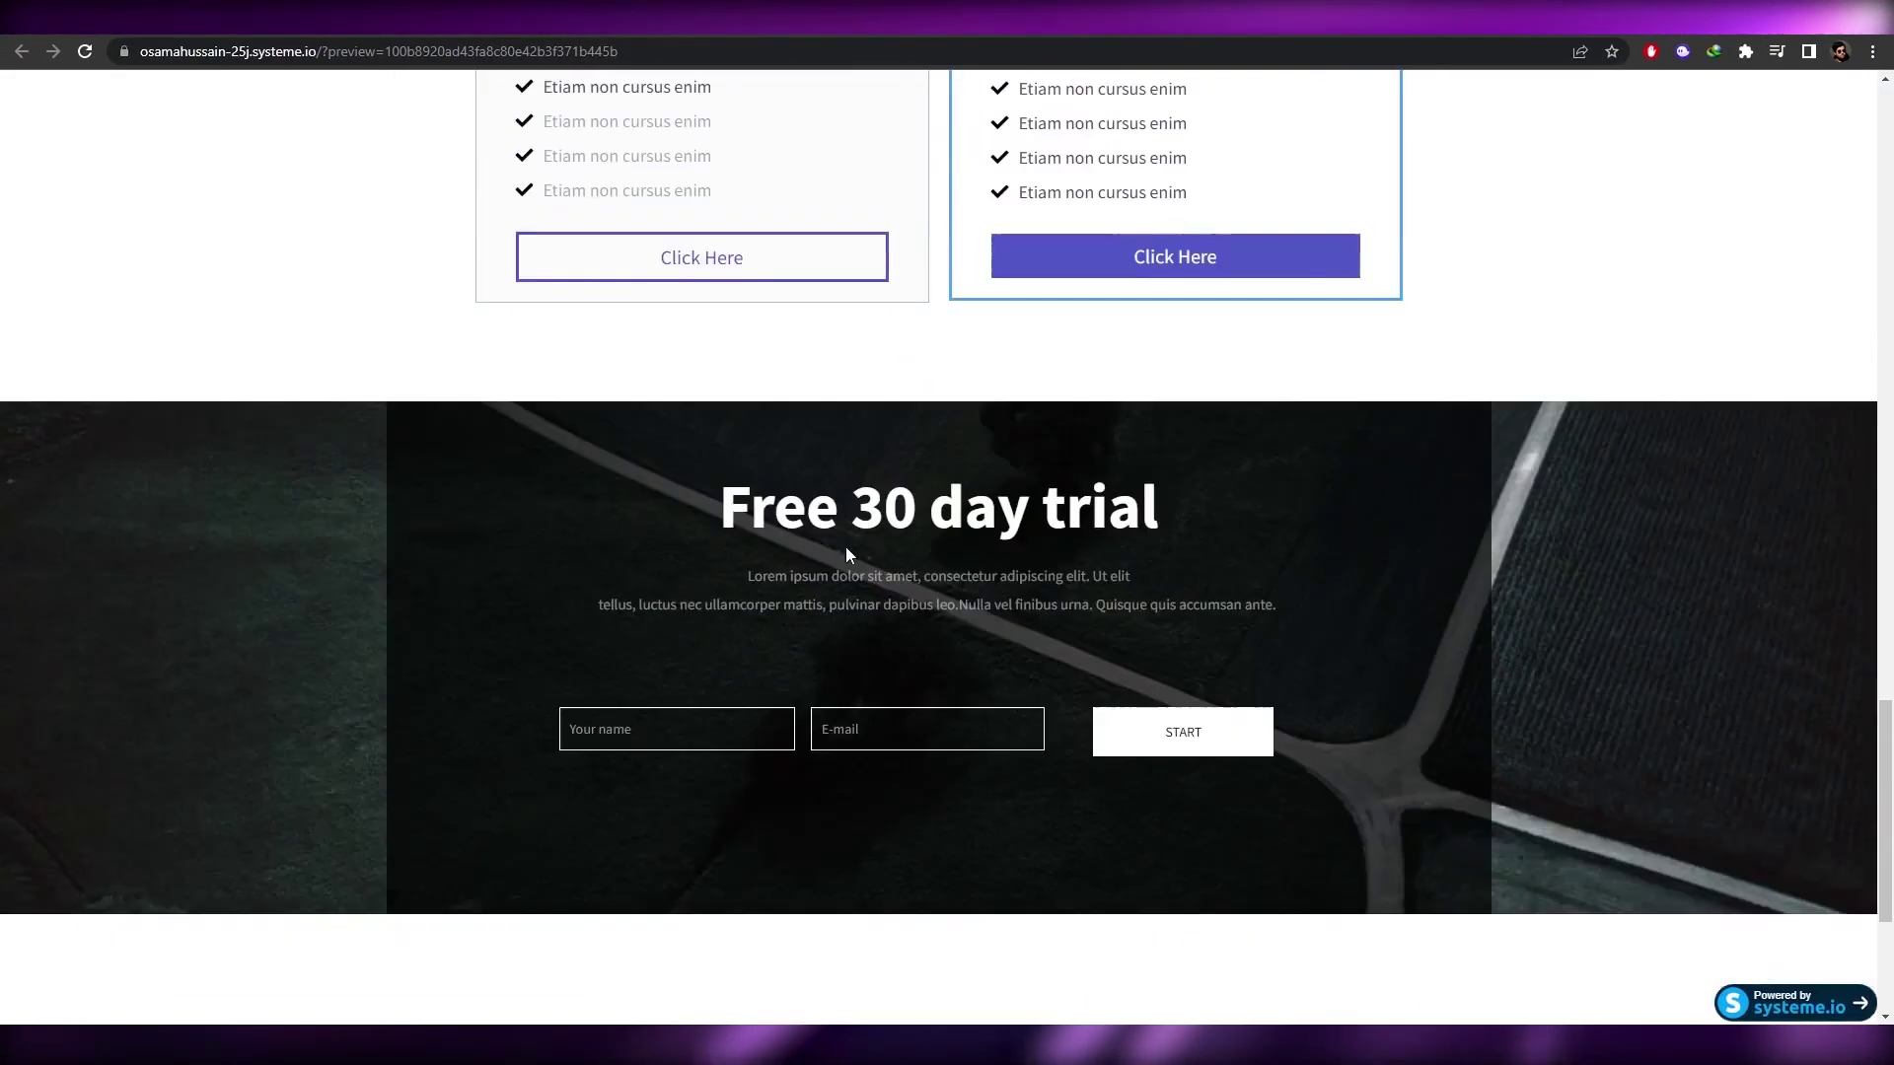
pyautogui.scroll(20, 846, 548)
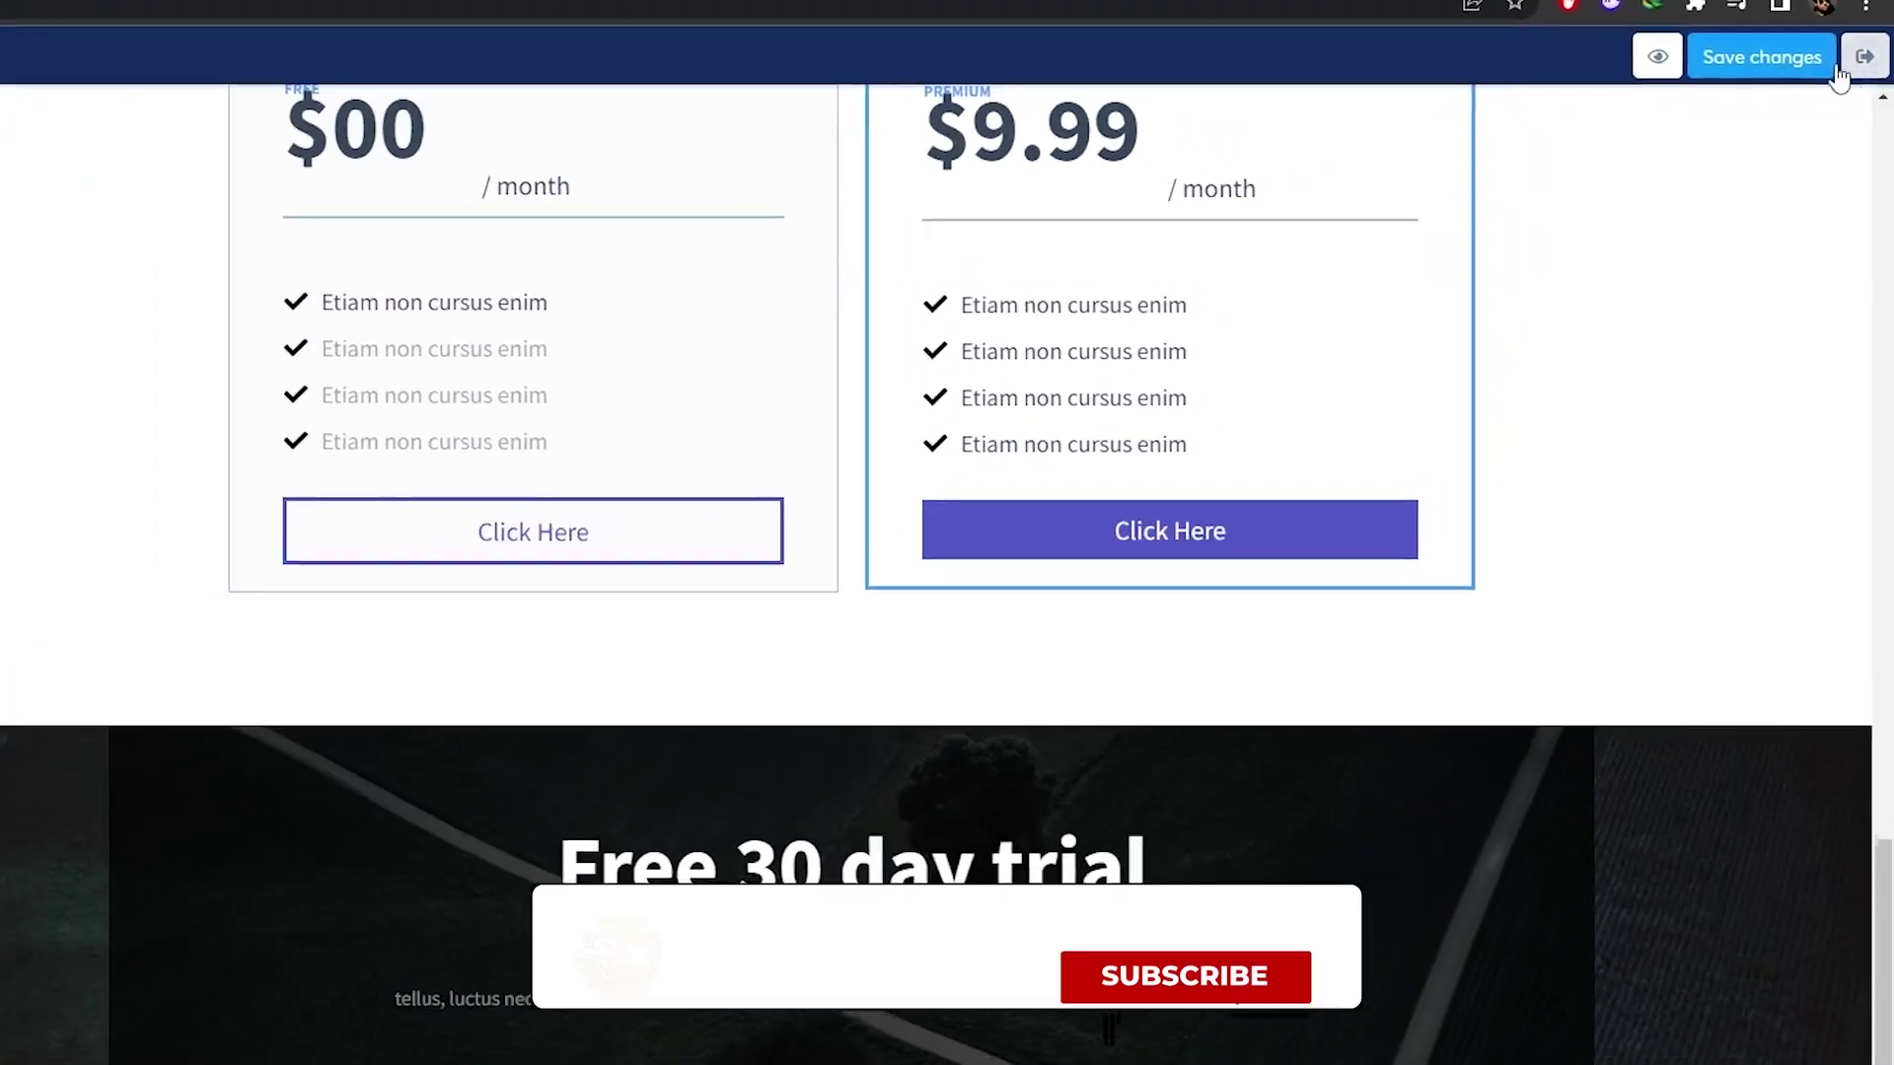
pyautogui.click(1783, 80)
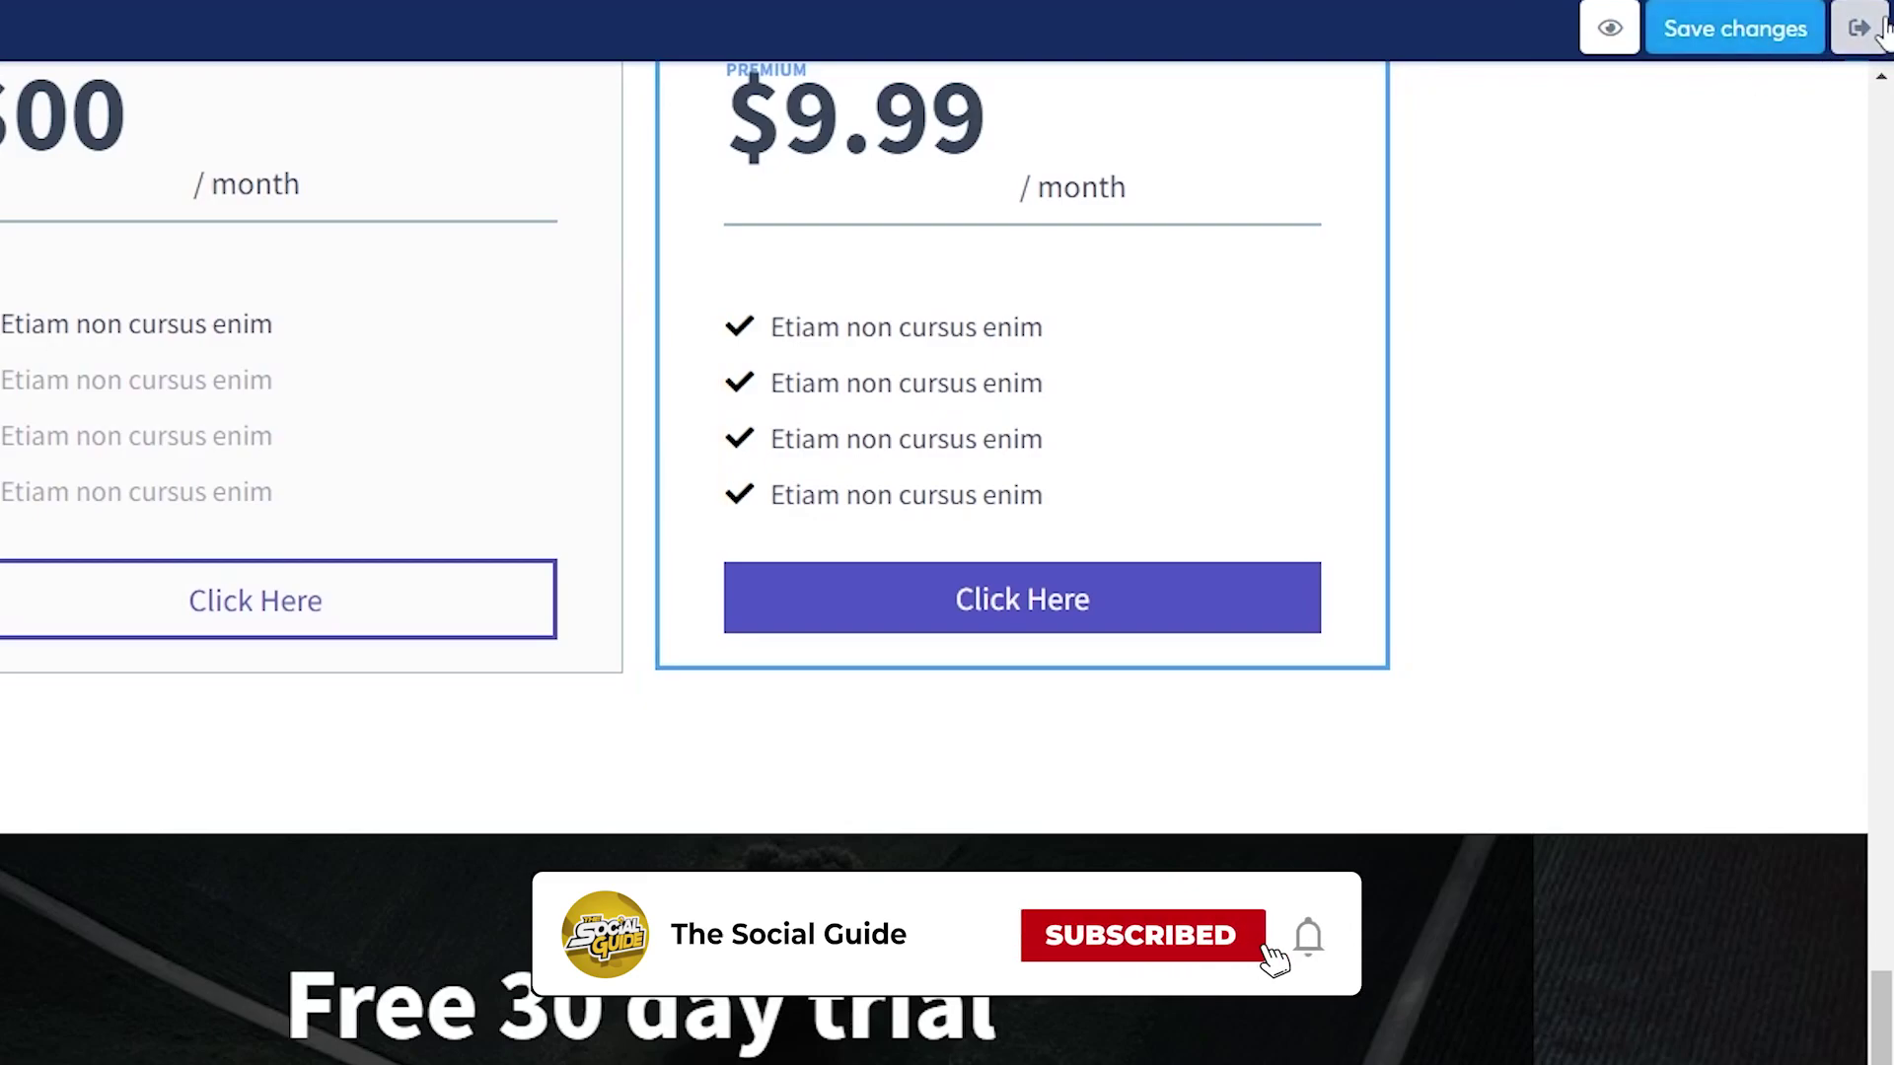
pyautogui.click(1864, 37)
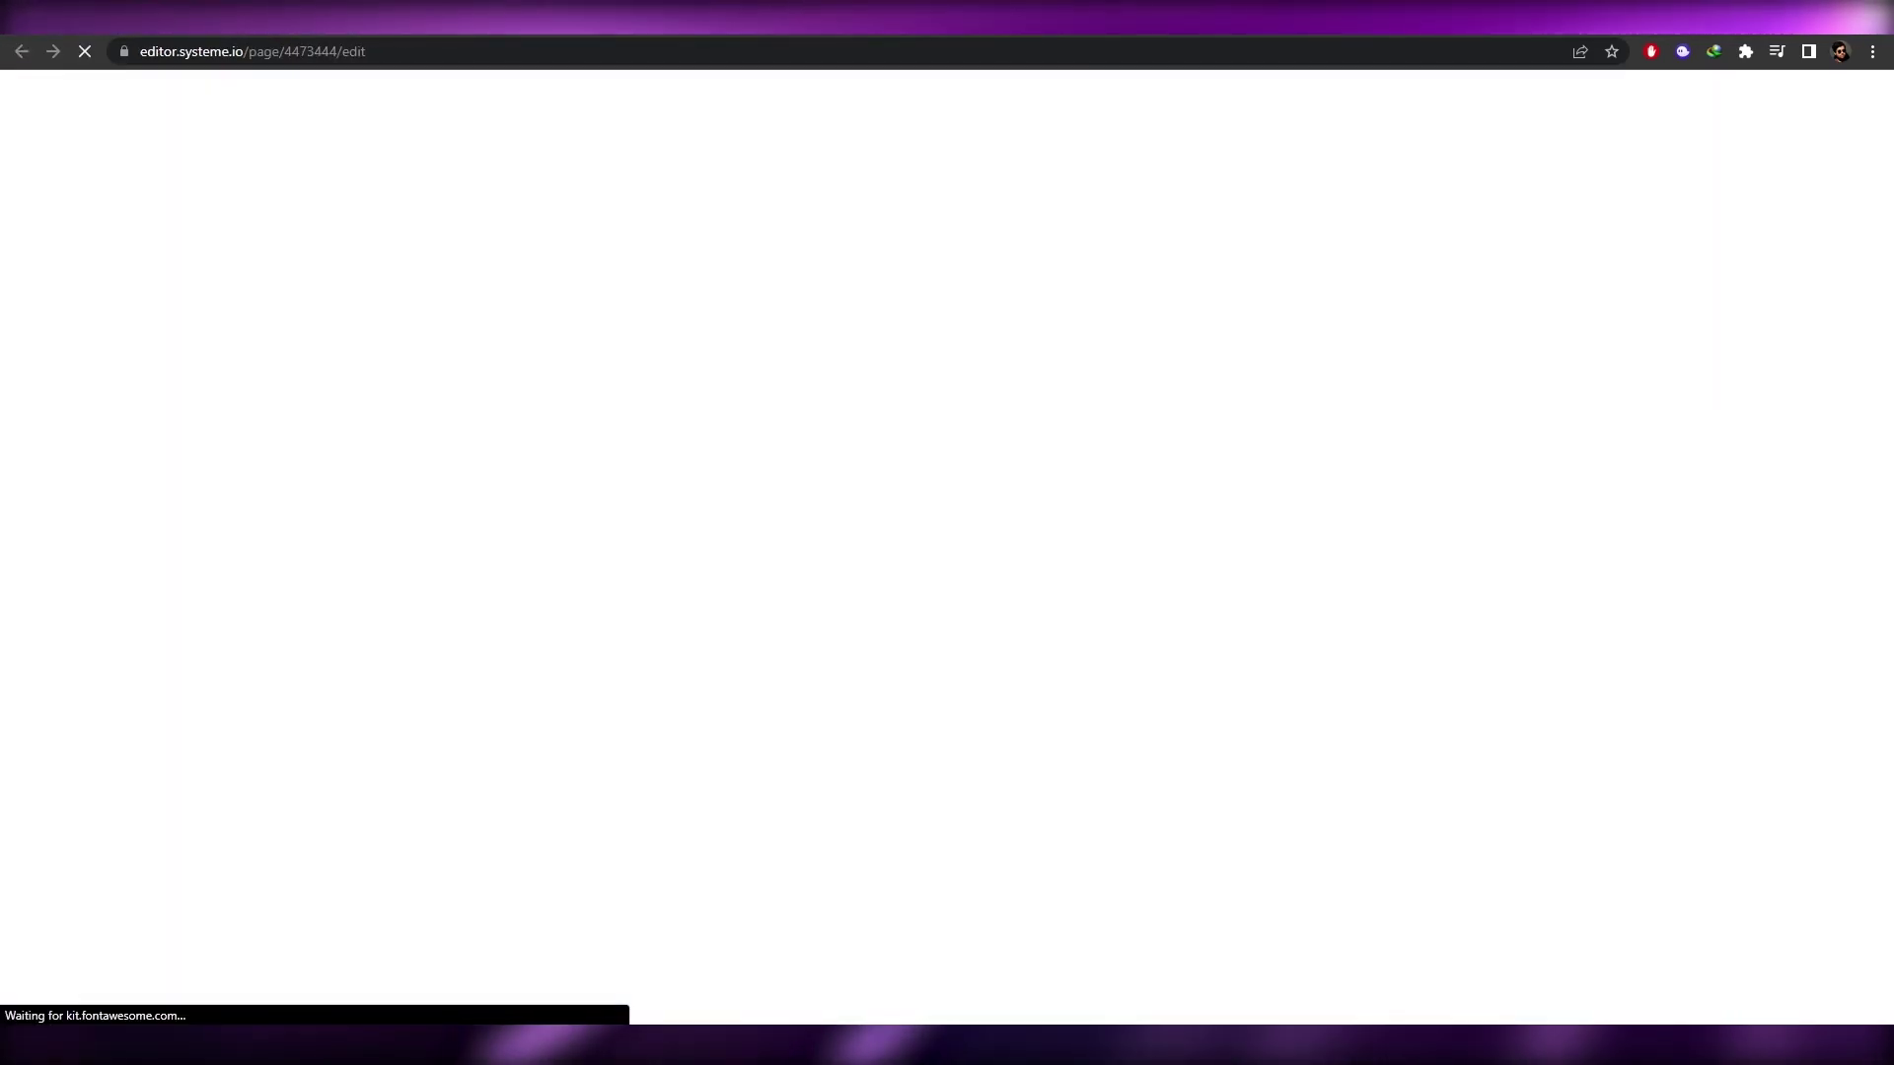
# Step: Select the $9.99 premium plan's Click Here button in the pricing cards
pyautogui.scroll(-20, 808, 452)
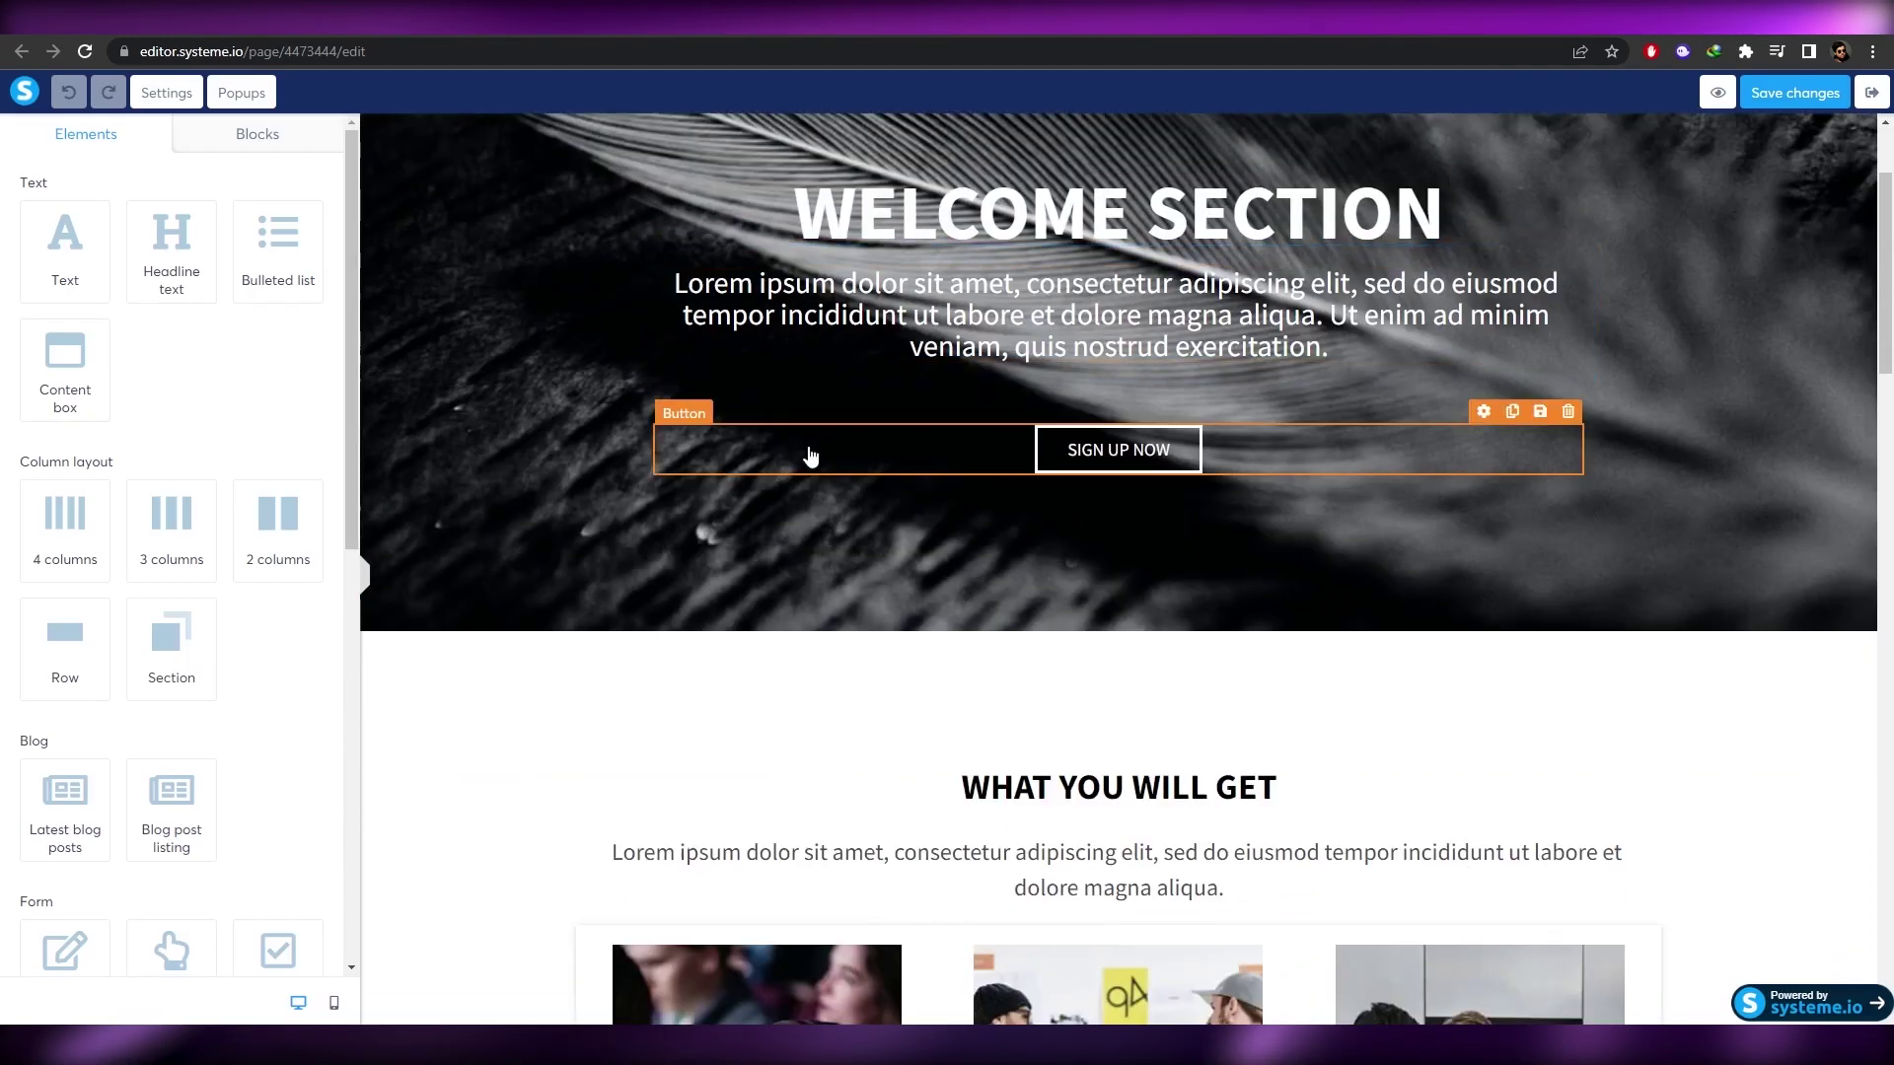
pyautogui.scroll(8, 888, 490)
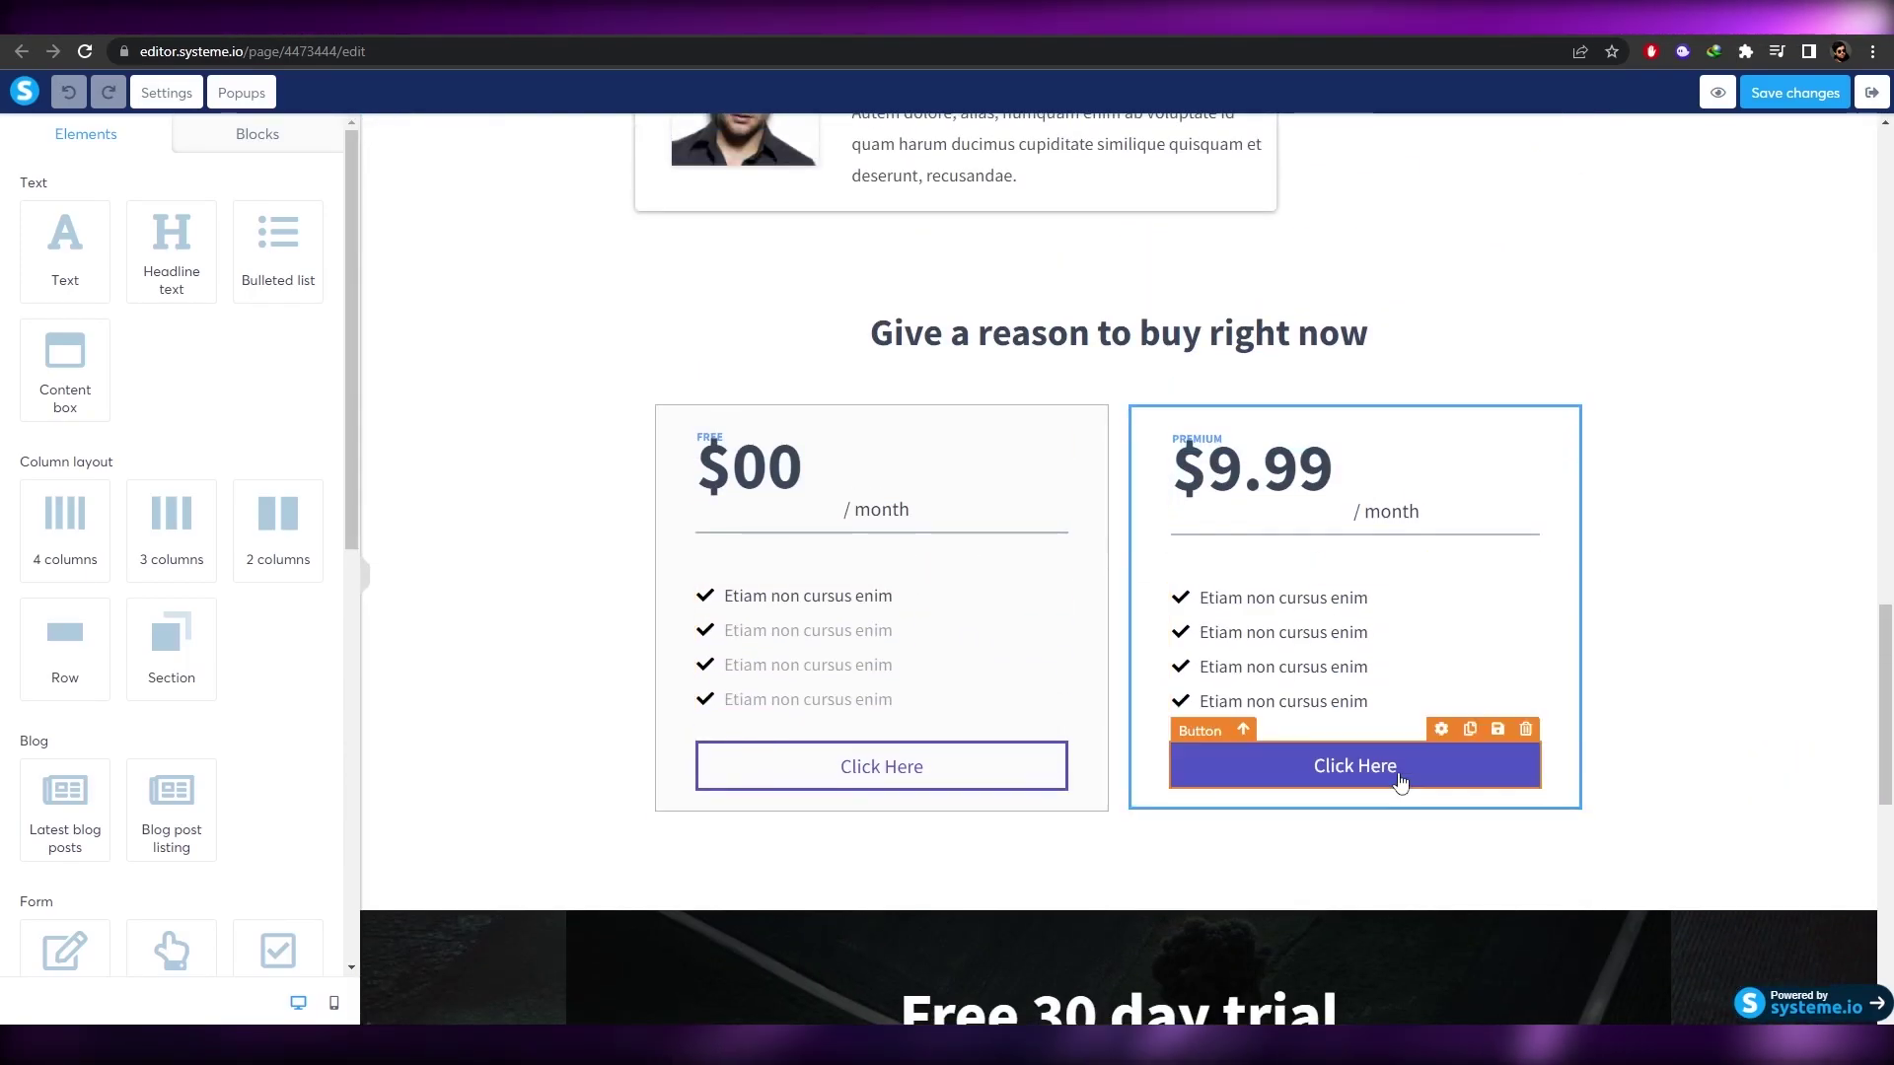
pyautogui.click(1396, 777)
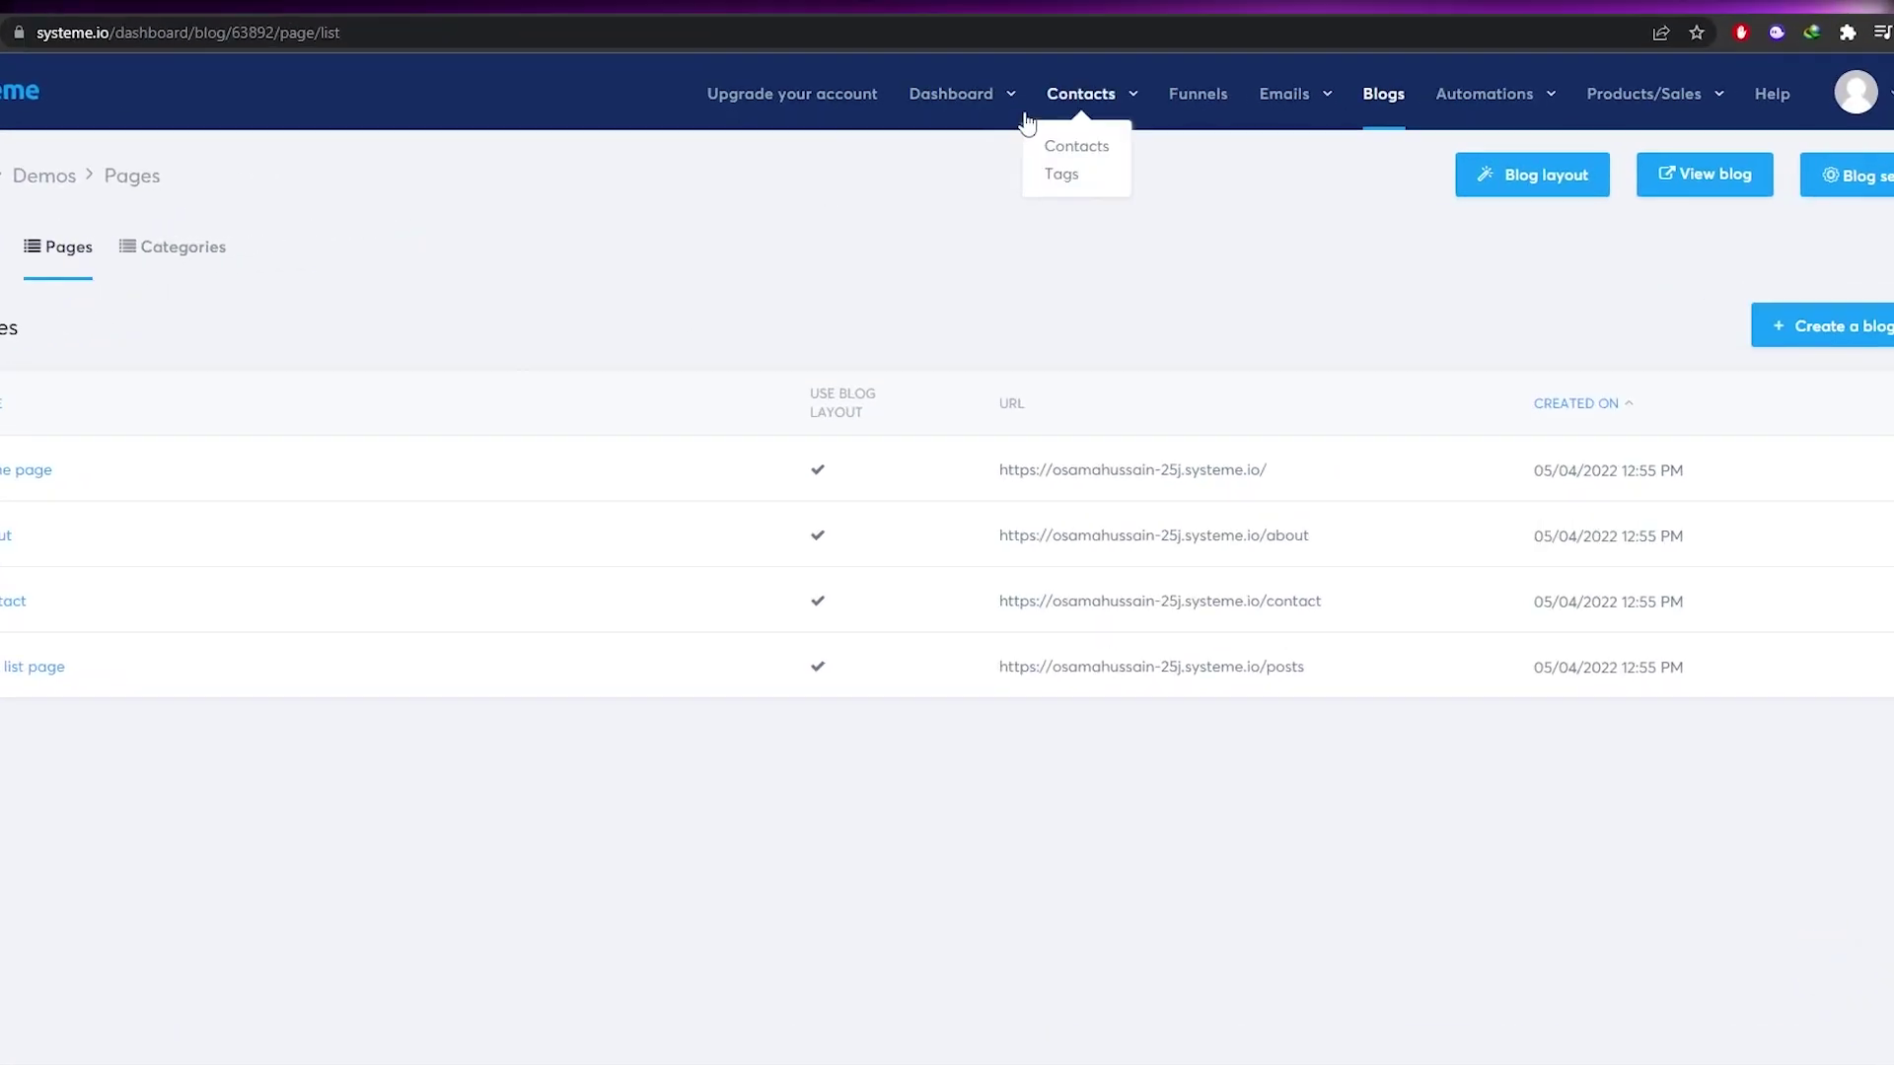
# Step: Review the Demo funnel's squeeze and thank-you steps, then start a new funnel
pyautogui.click(1279, 59)
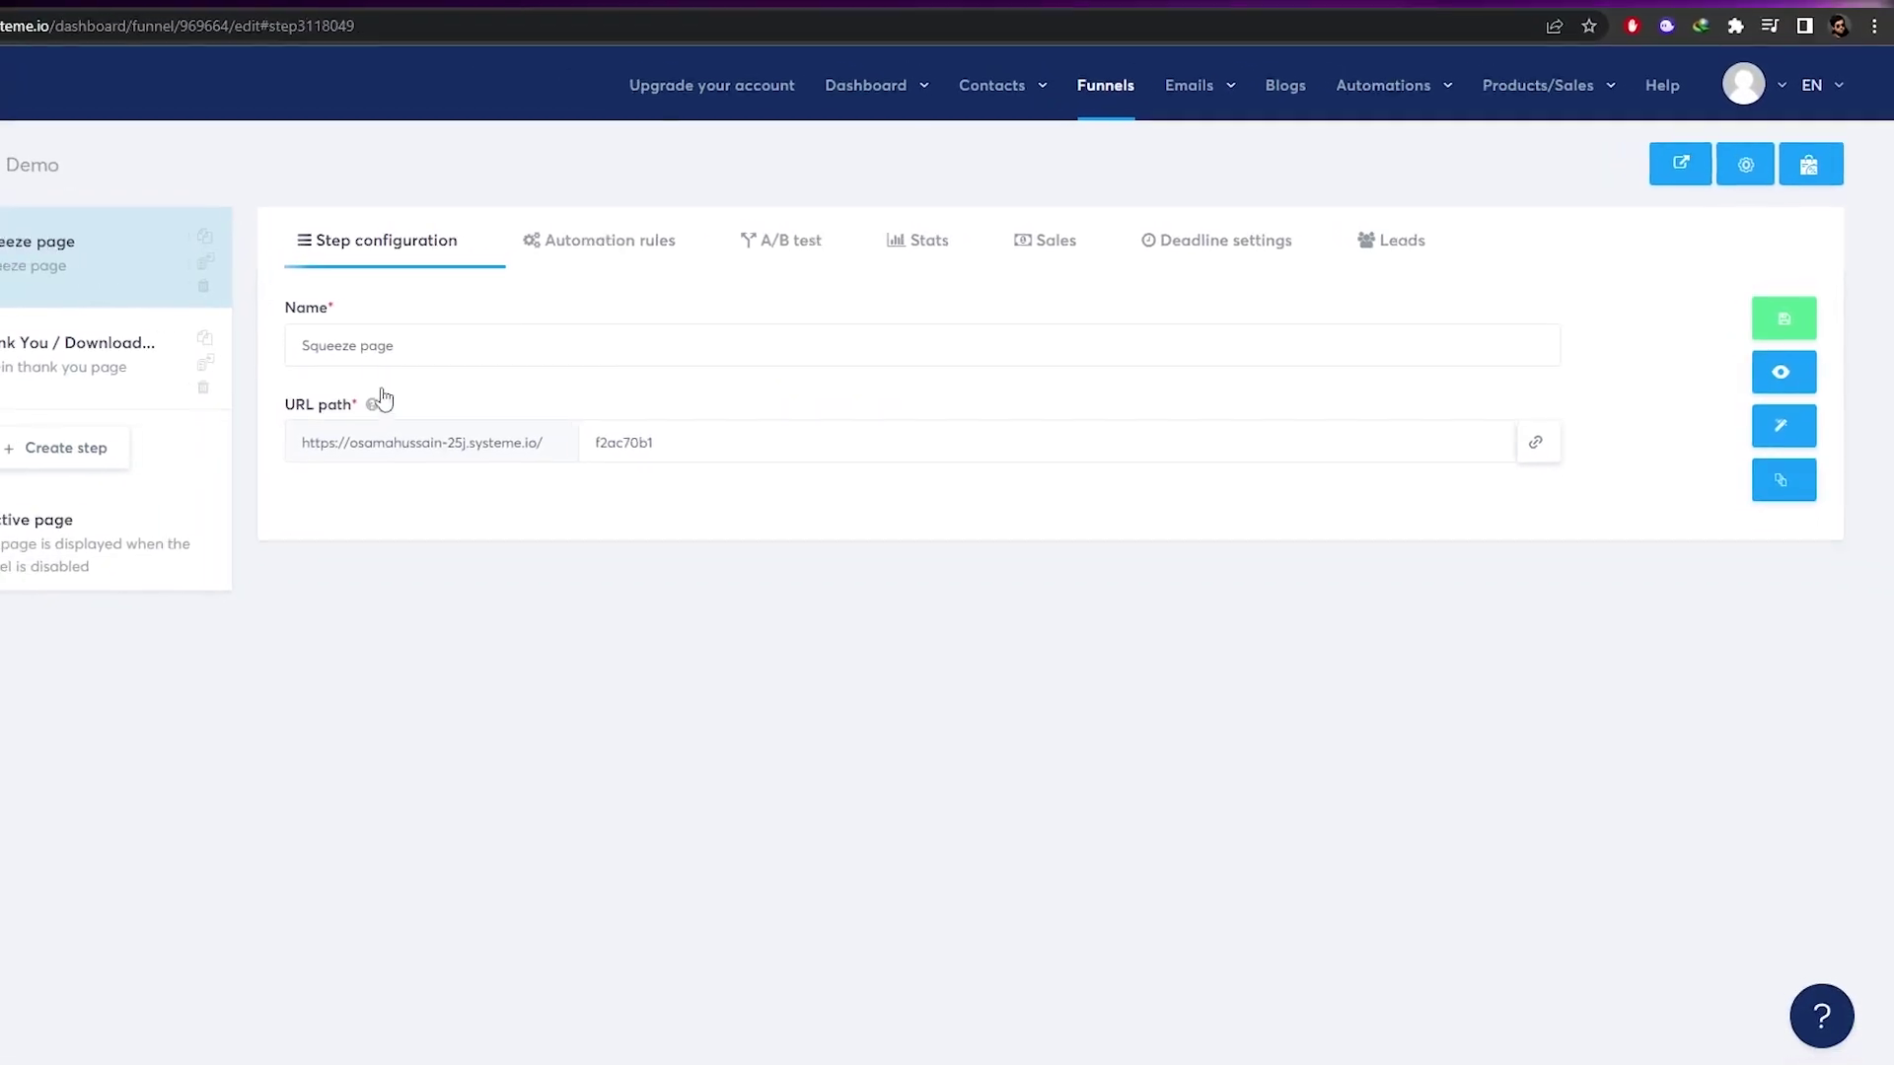
pyautogui.click(70, 373)
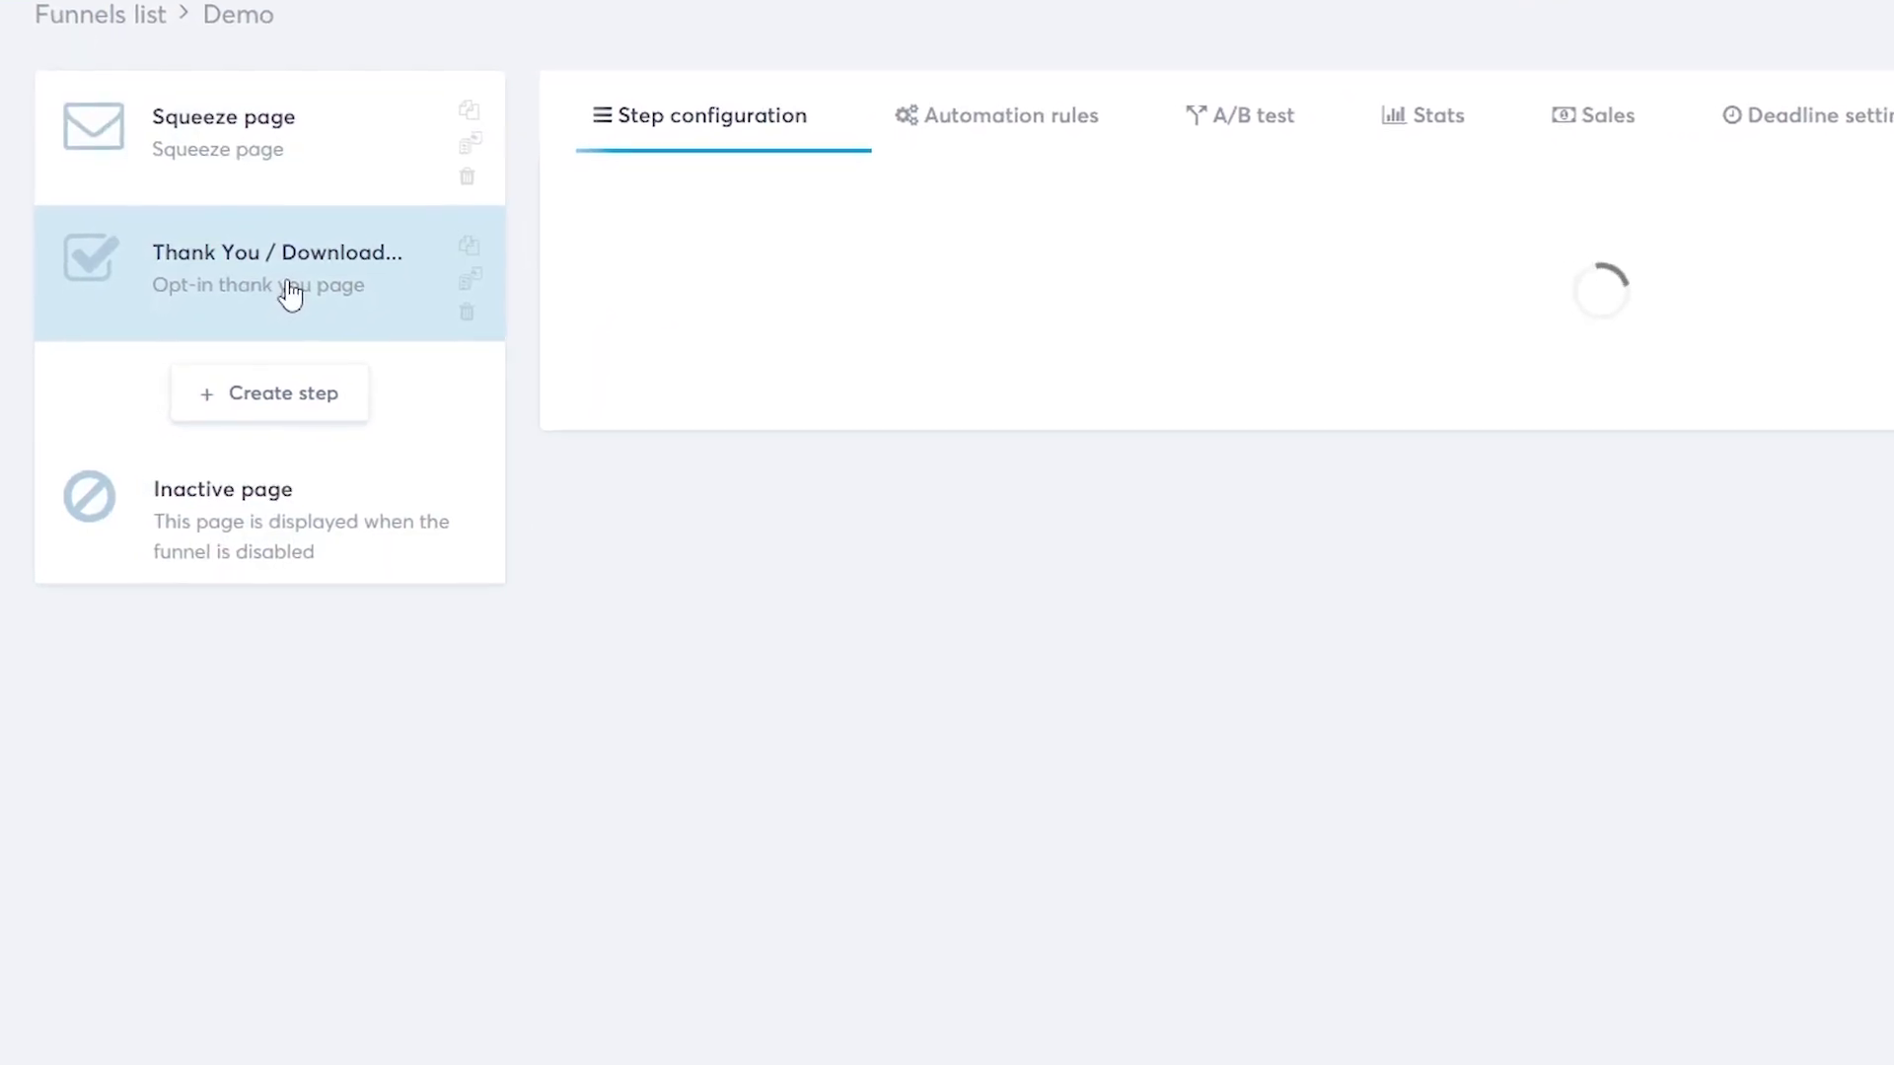
pyautogui.click(281, 179)
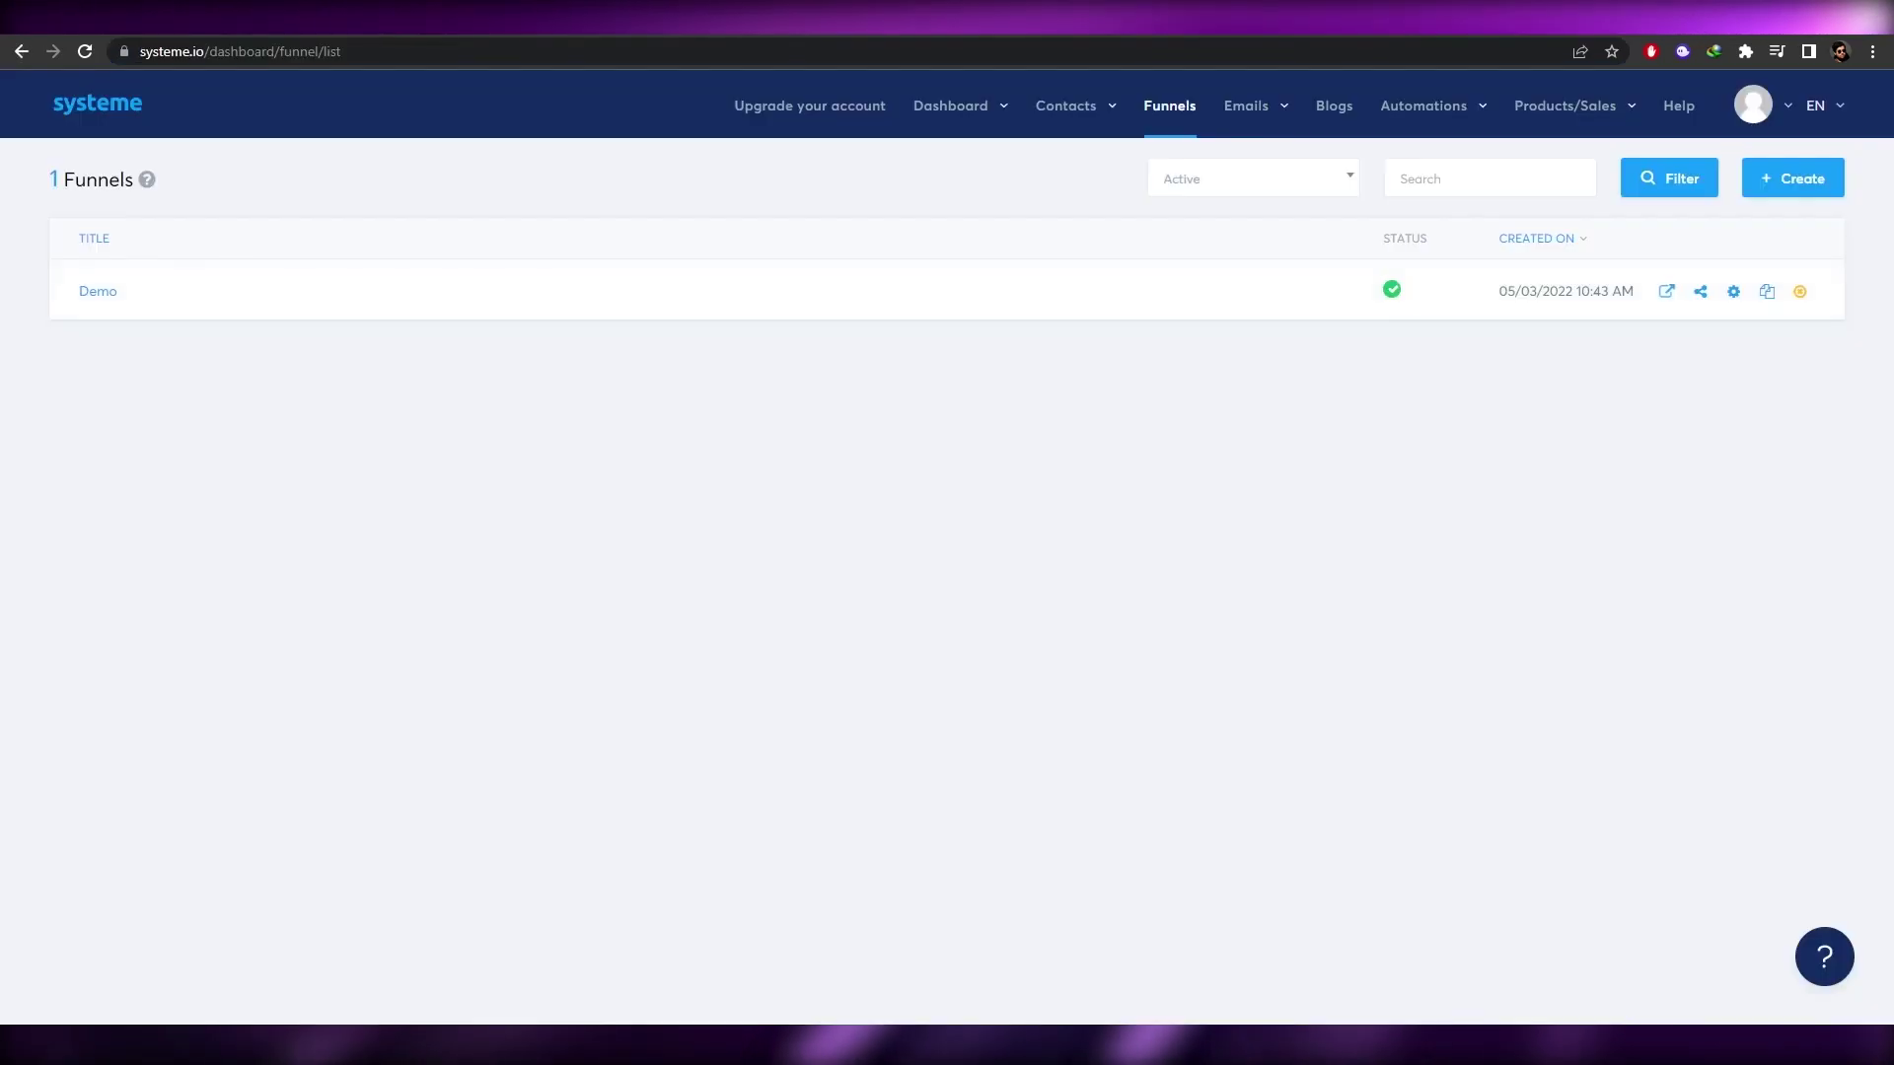
pyautogui.click(1765, 180)
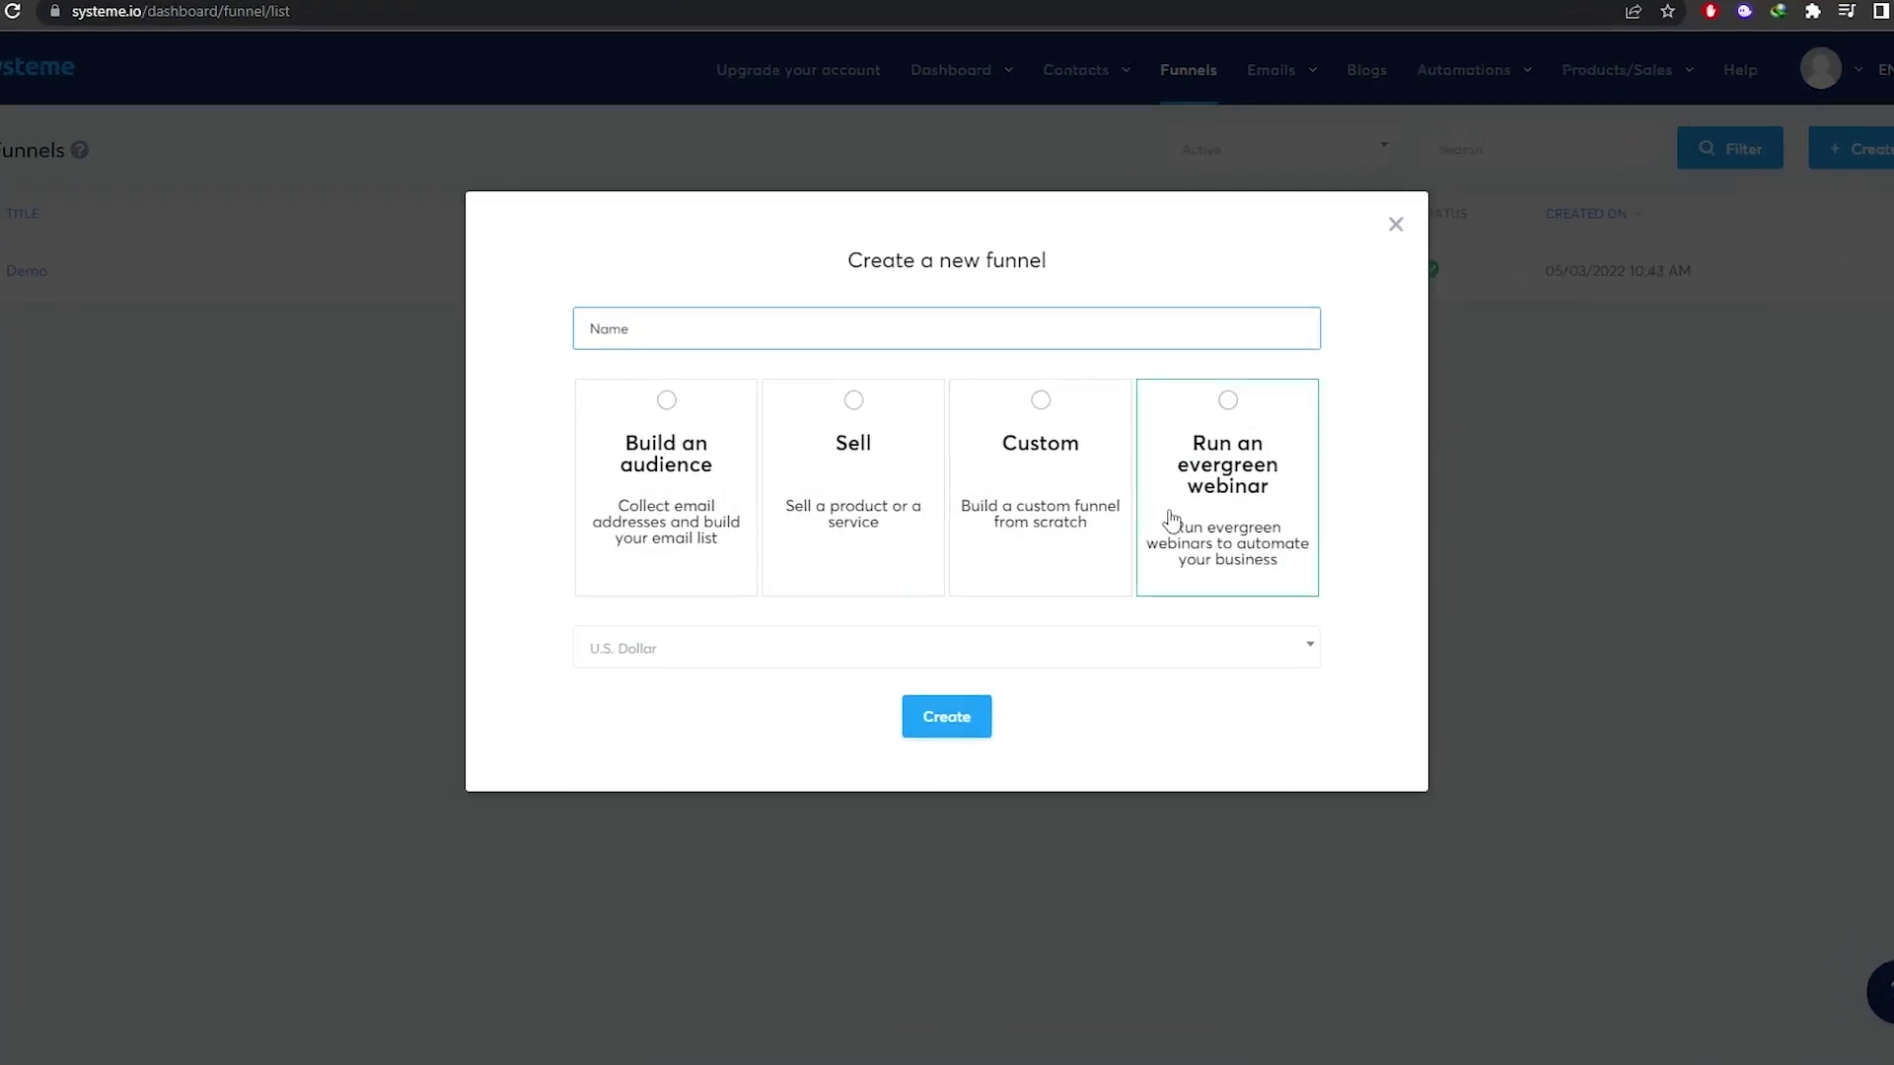
# Step: Create a new Sell funnel named demos
pyautogui.click(828, 544)
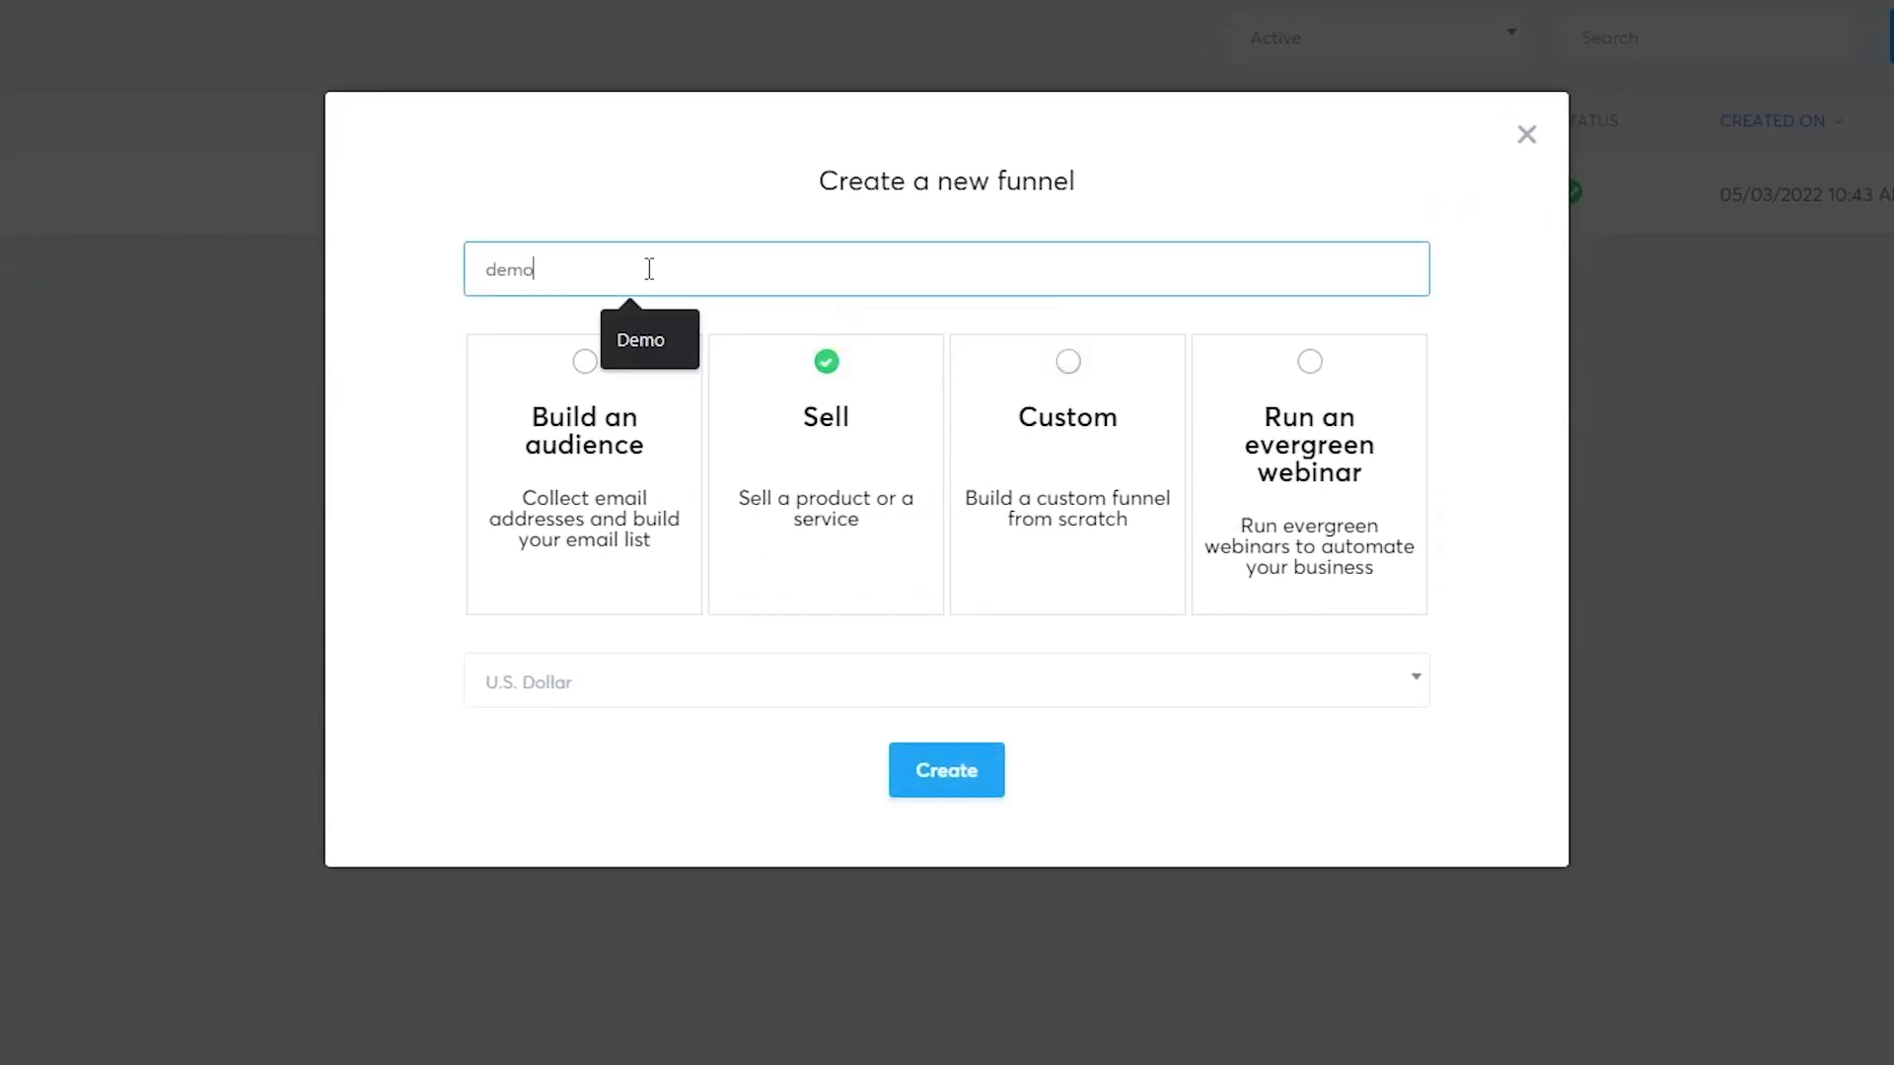
pyautogui.click(954, 786)
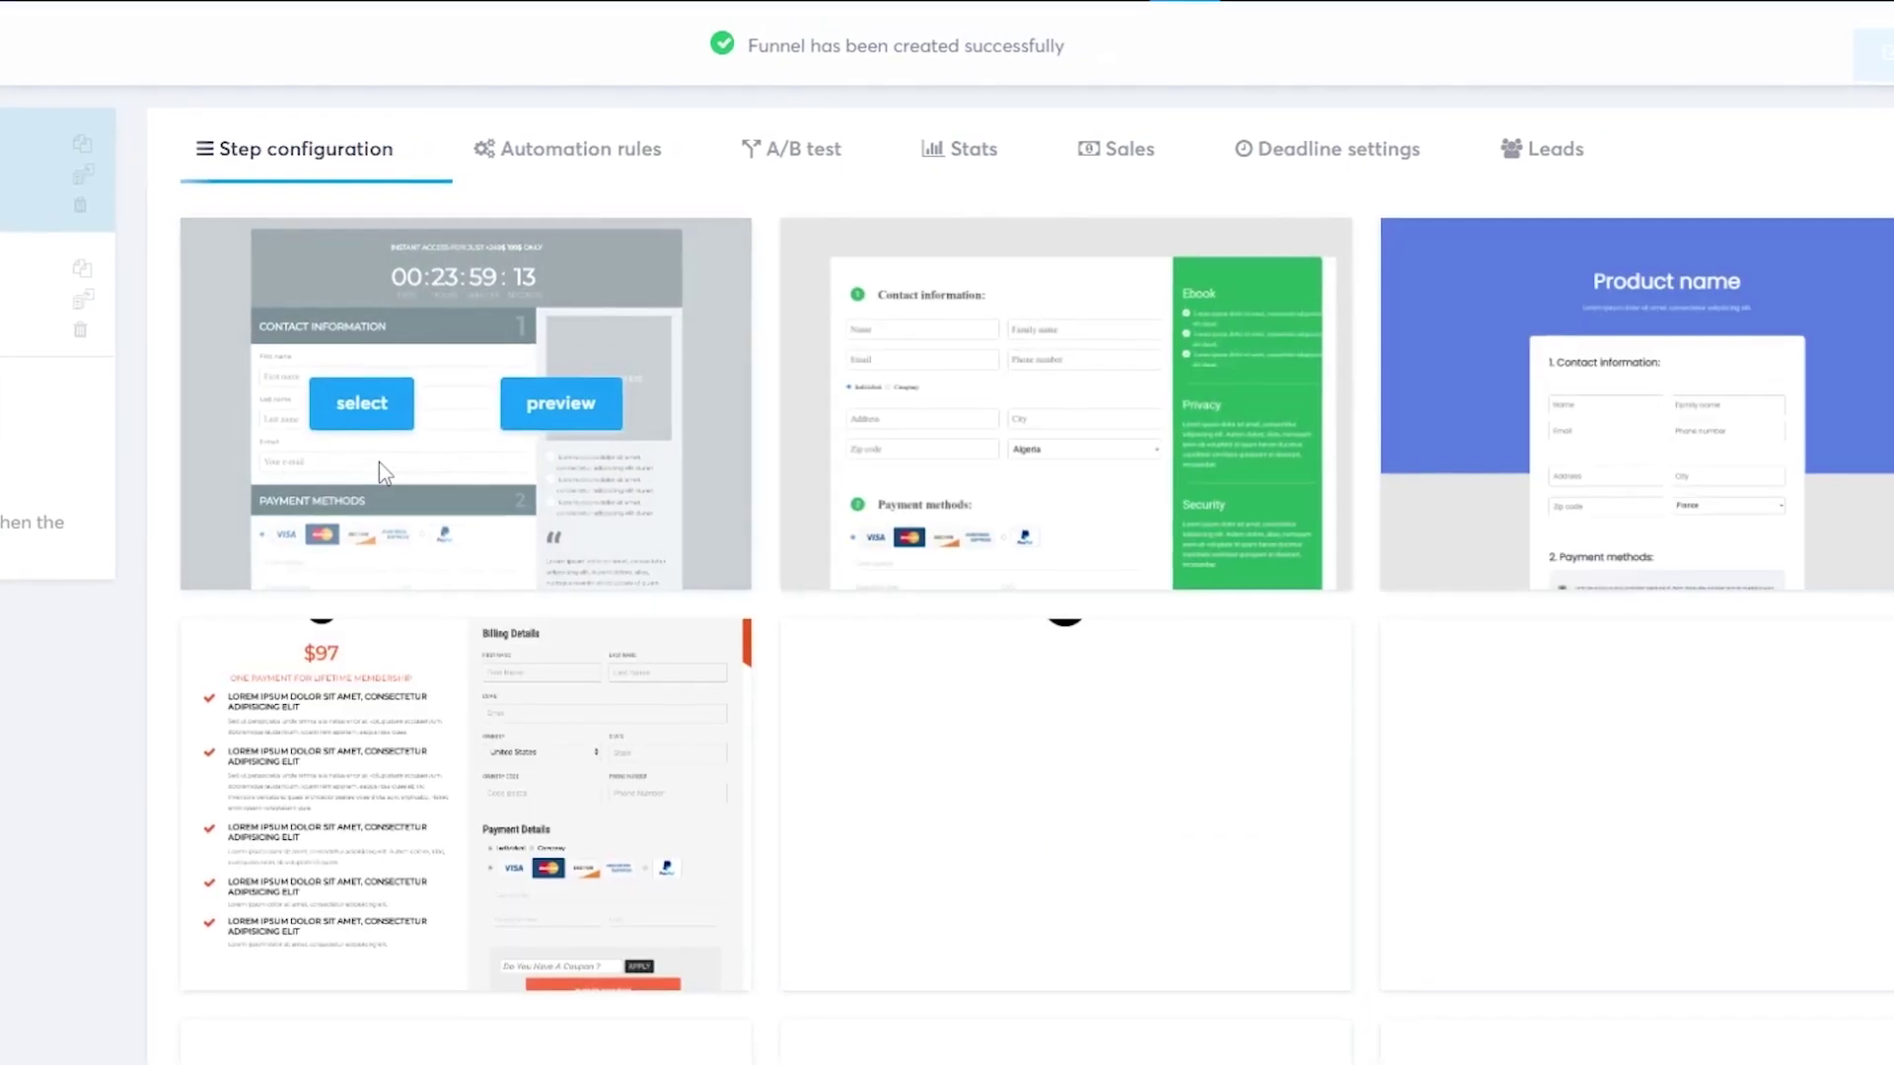
pyautogui.scroll(-3, 1734, 457)
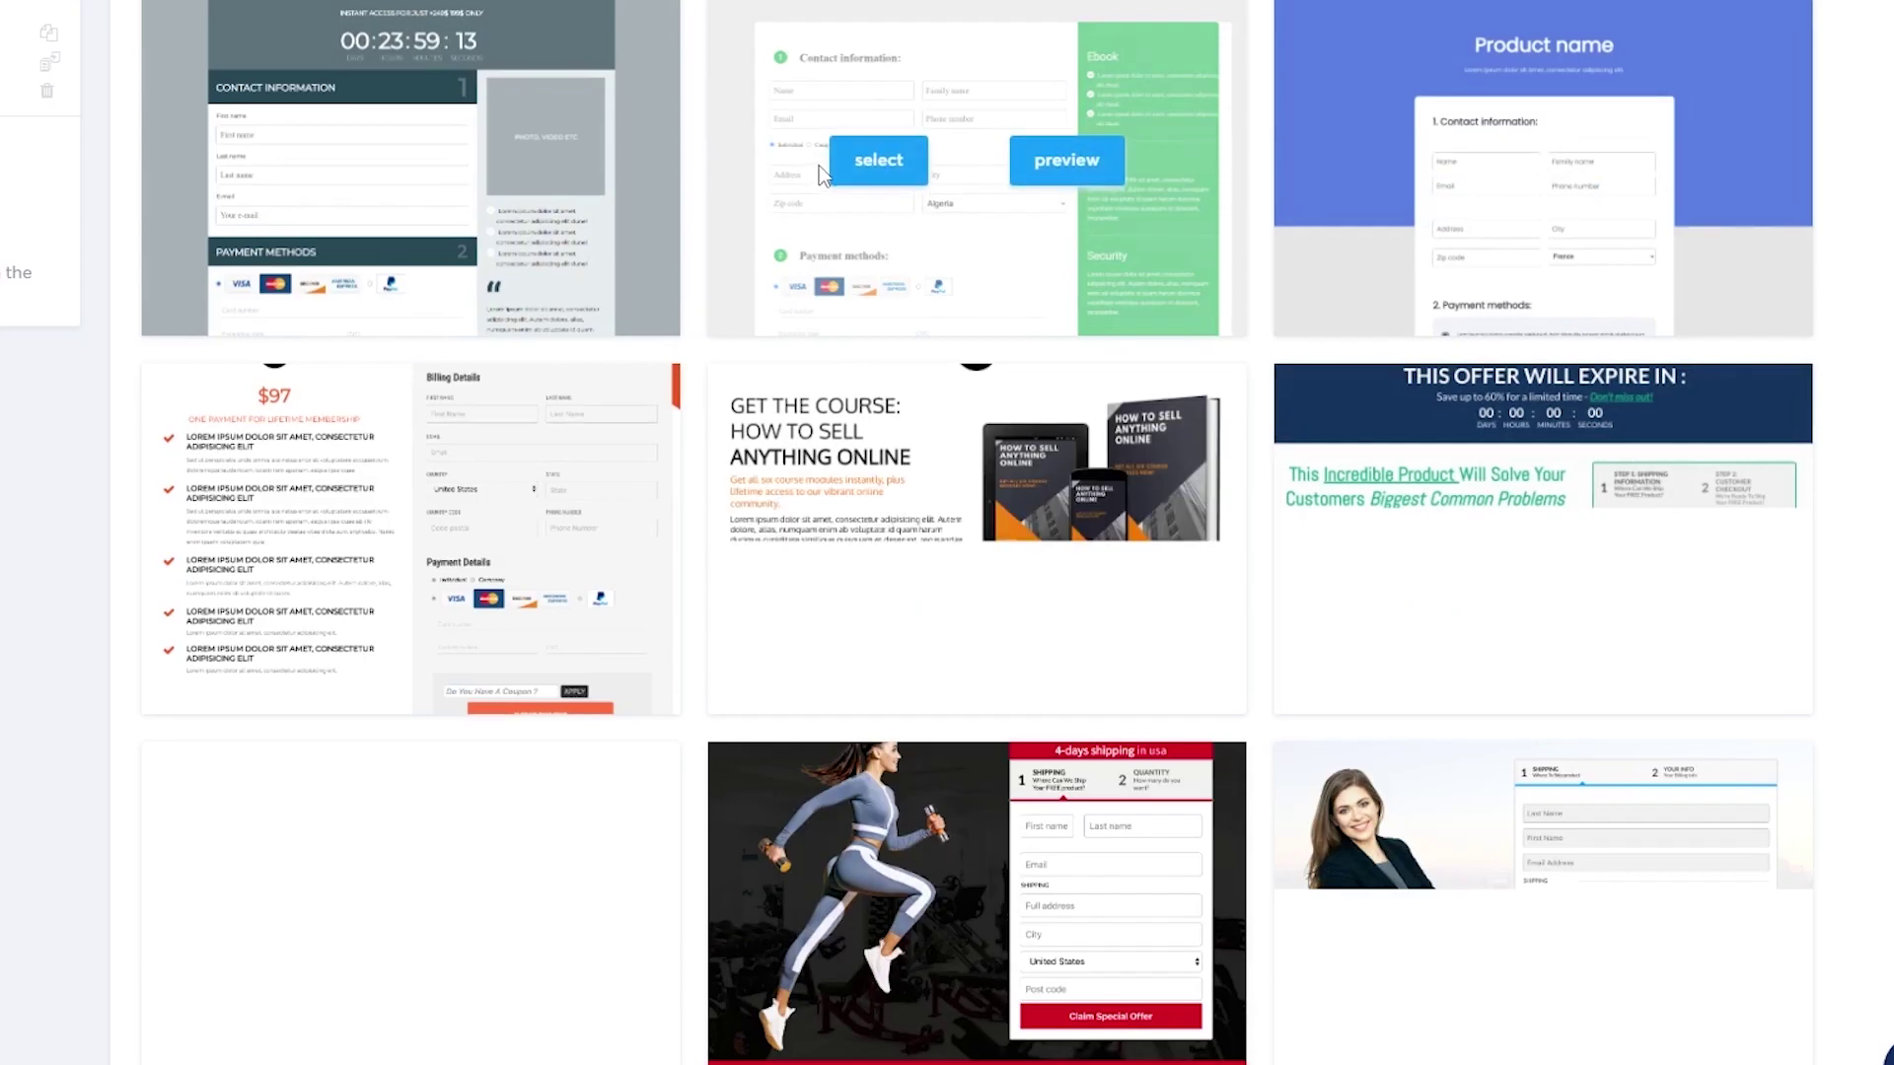
# Step: Preview order page templates and choose Create Your Account for the Order Form step
pyautogui.click(1085, 169)
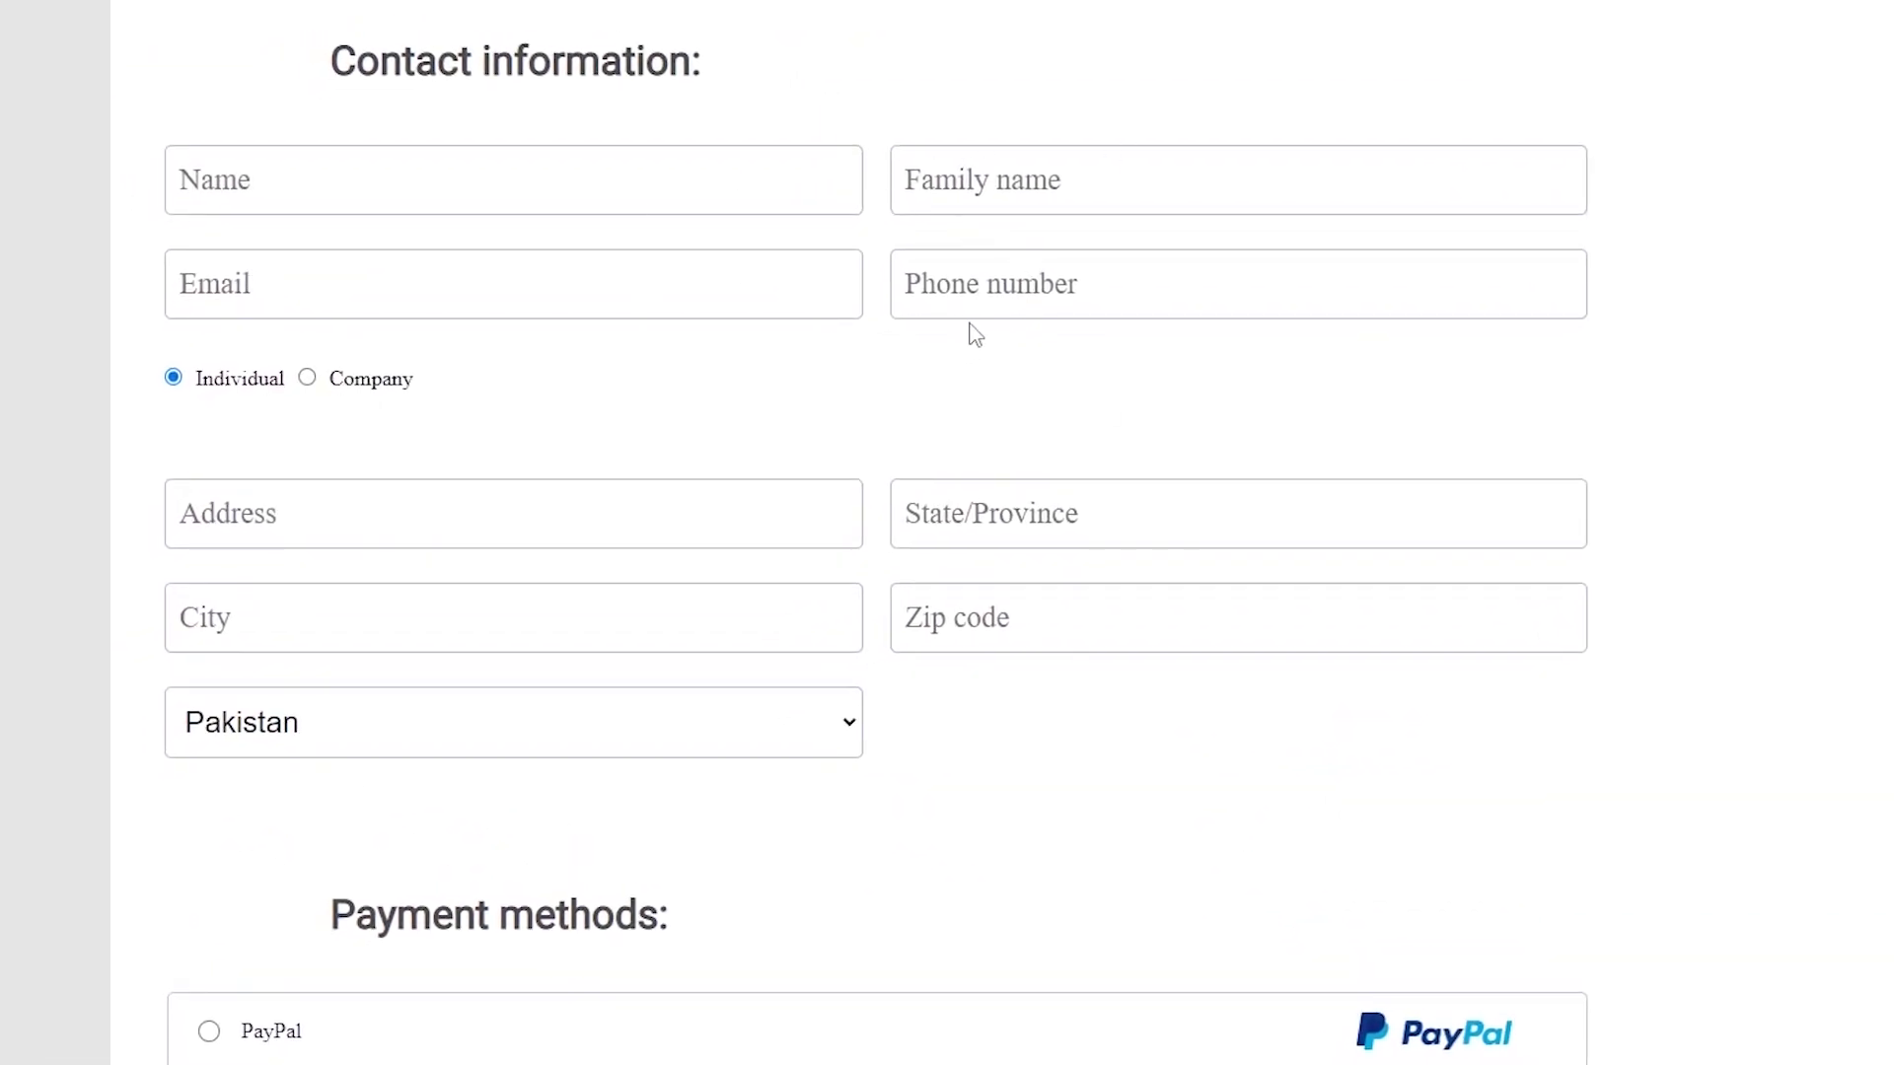
pyautogui.click(875, 490)
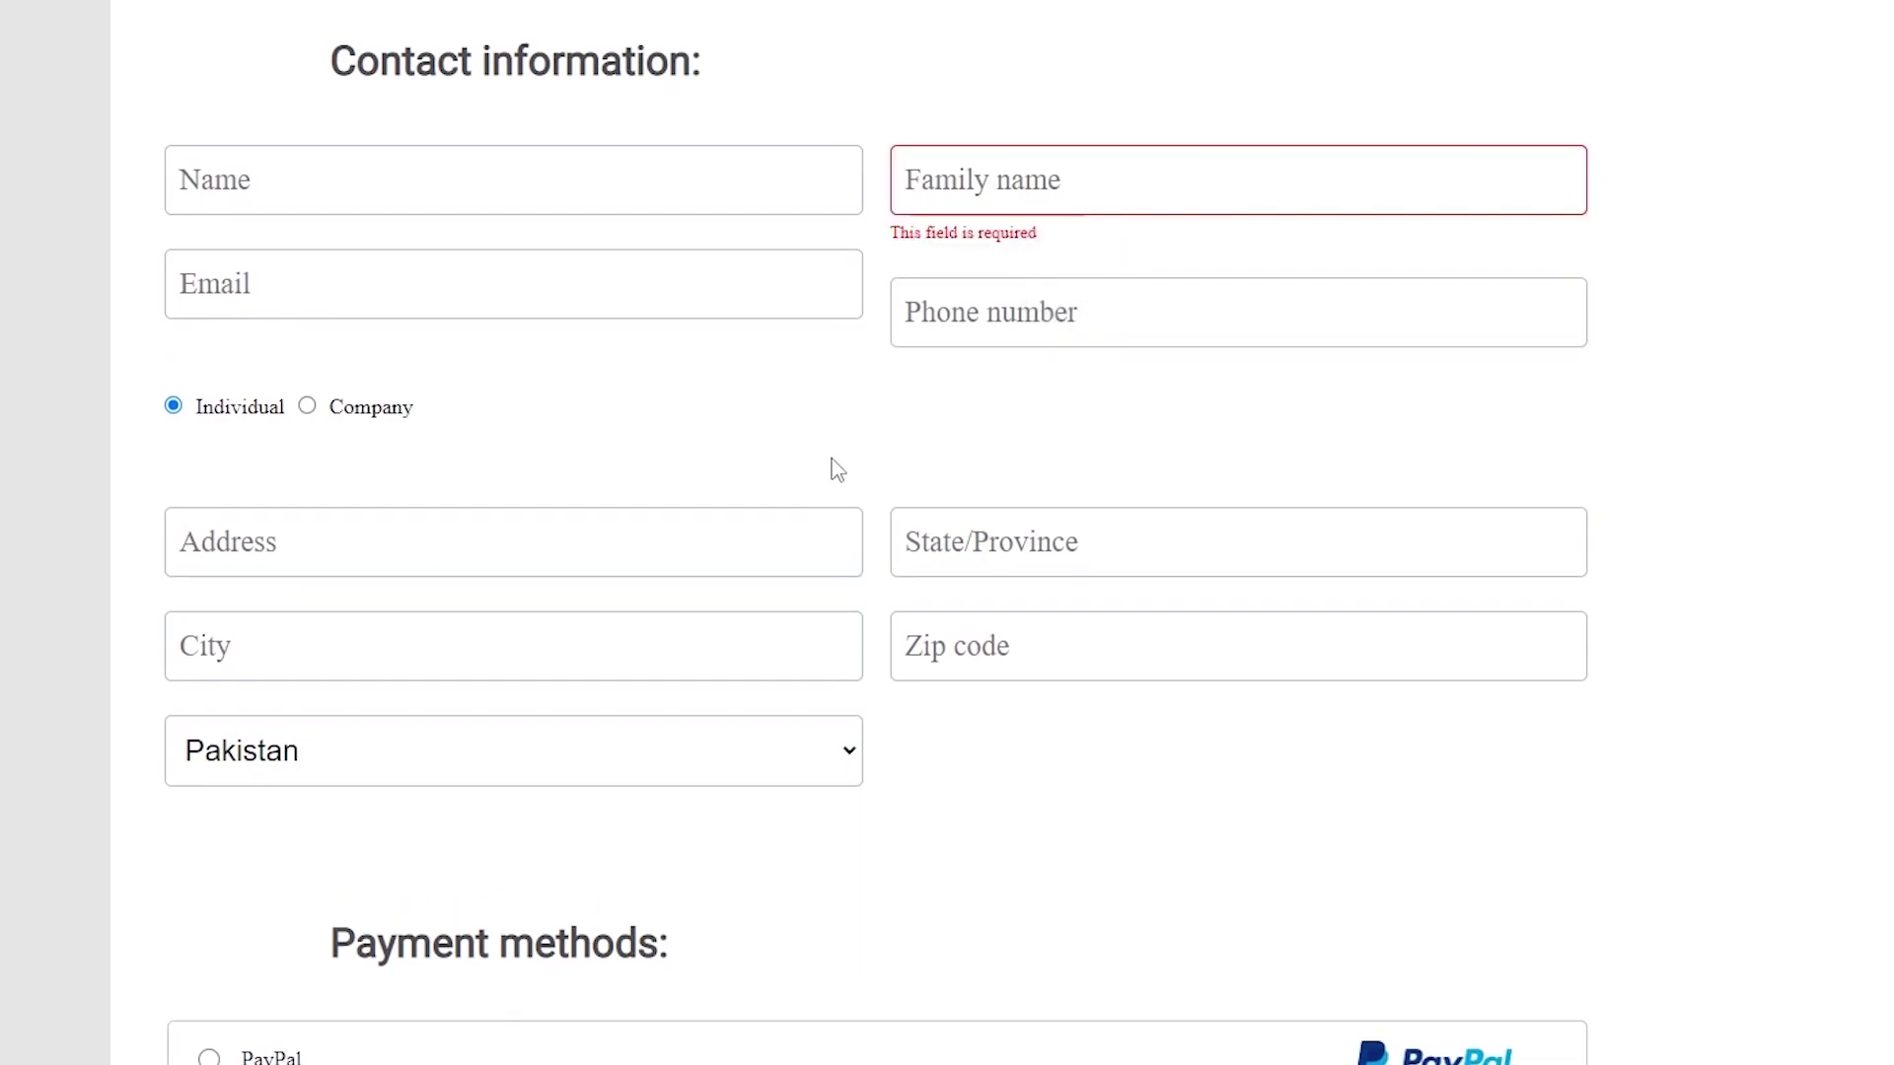
pyautogui.scroll(-8, 1154, 249)
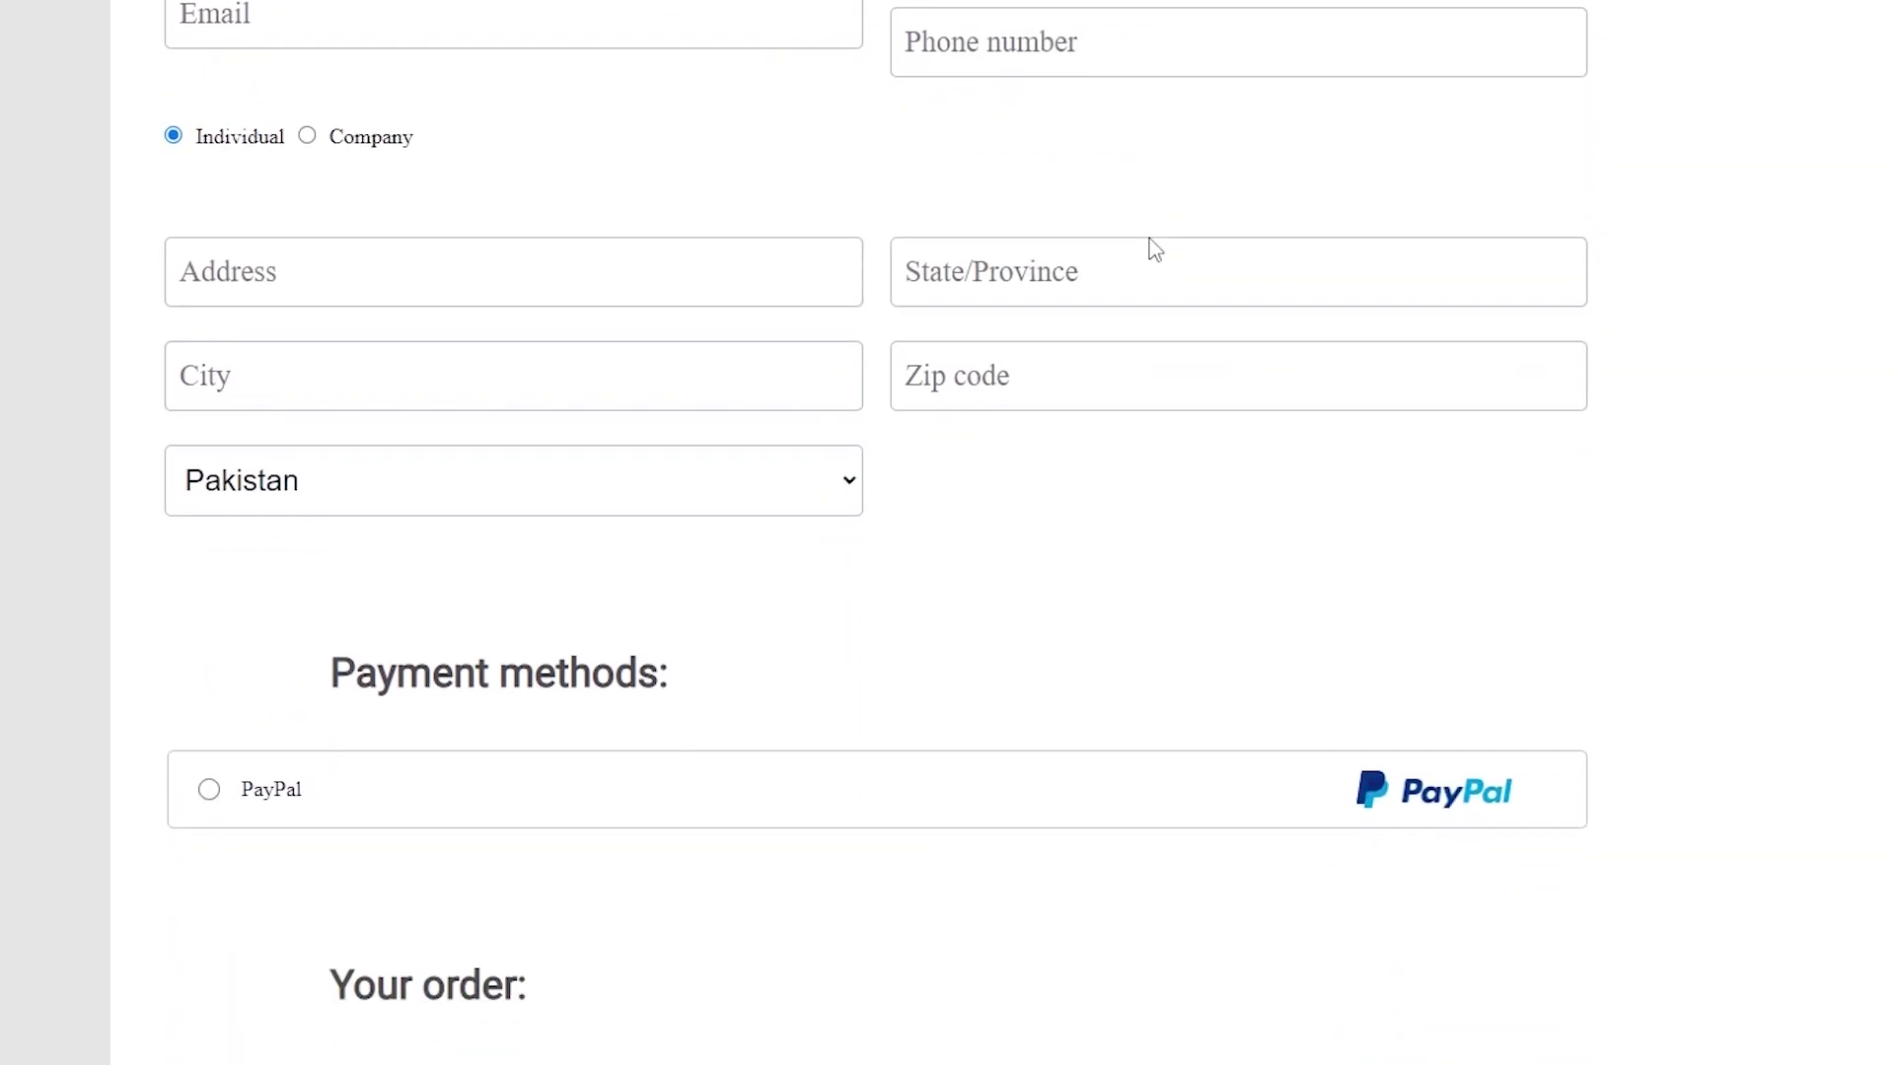
pyautogui.scroll(4, 701, 554)
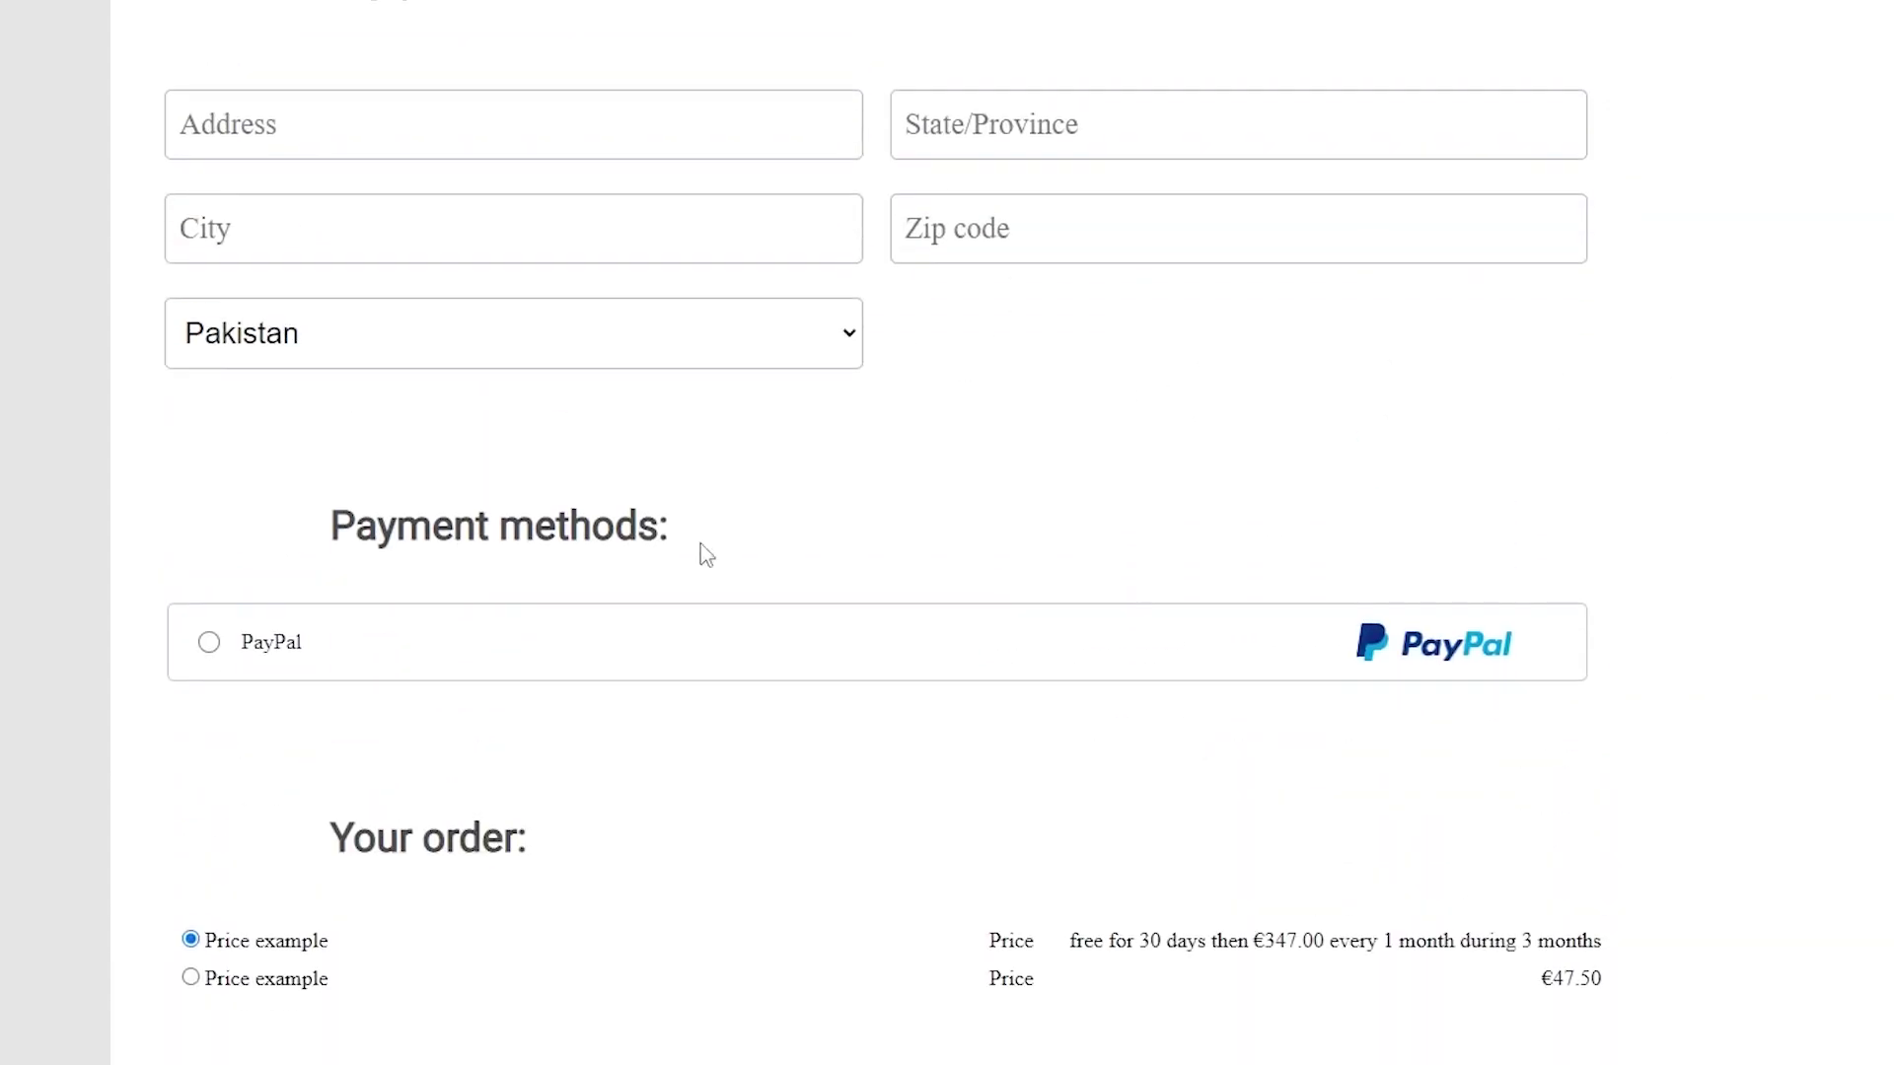
pyautogui.scroll(-3, 816, 562)
pyautogui.scroll(6, 752, 520)
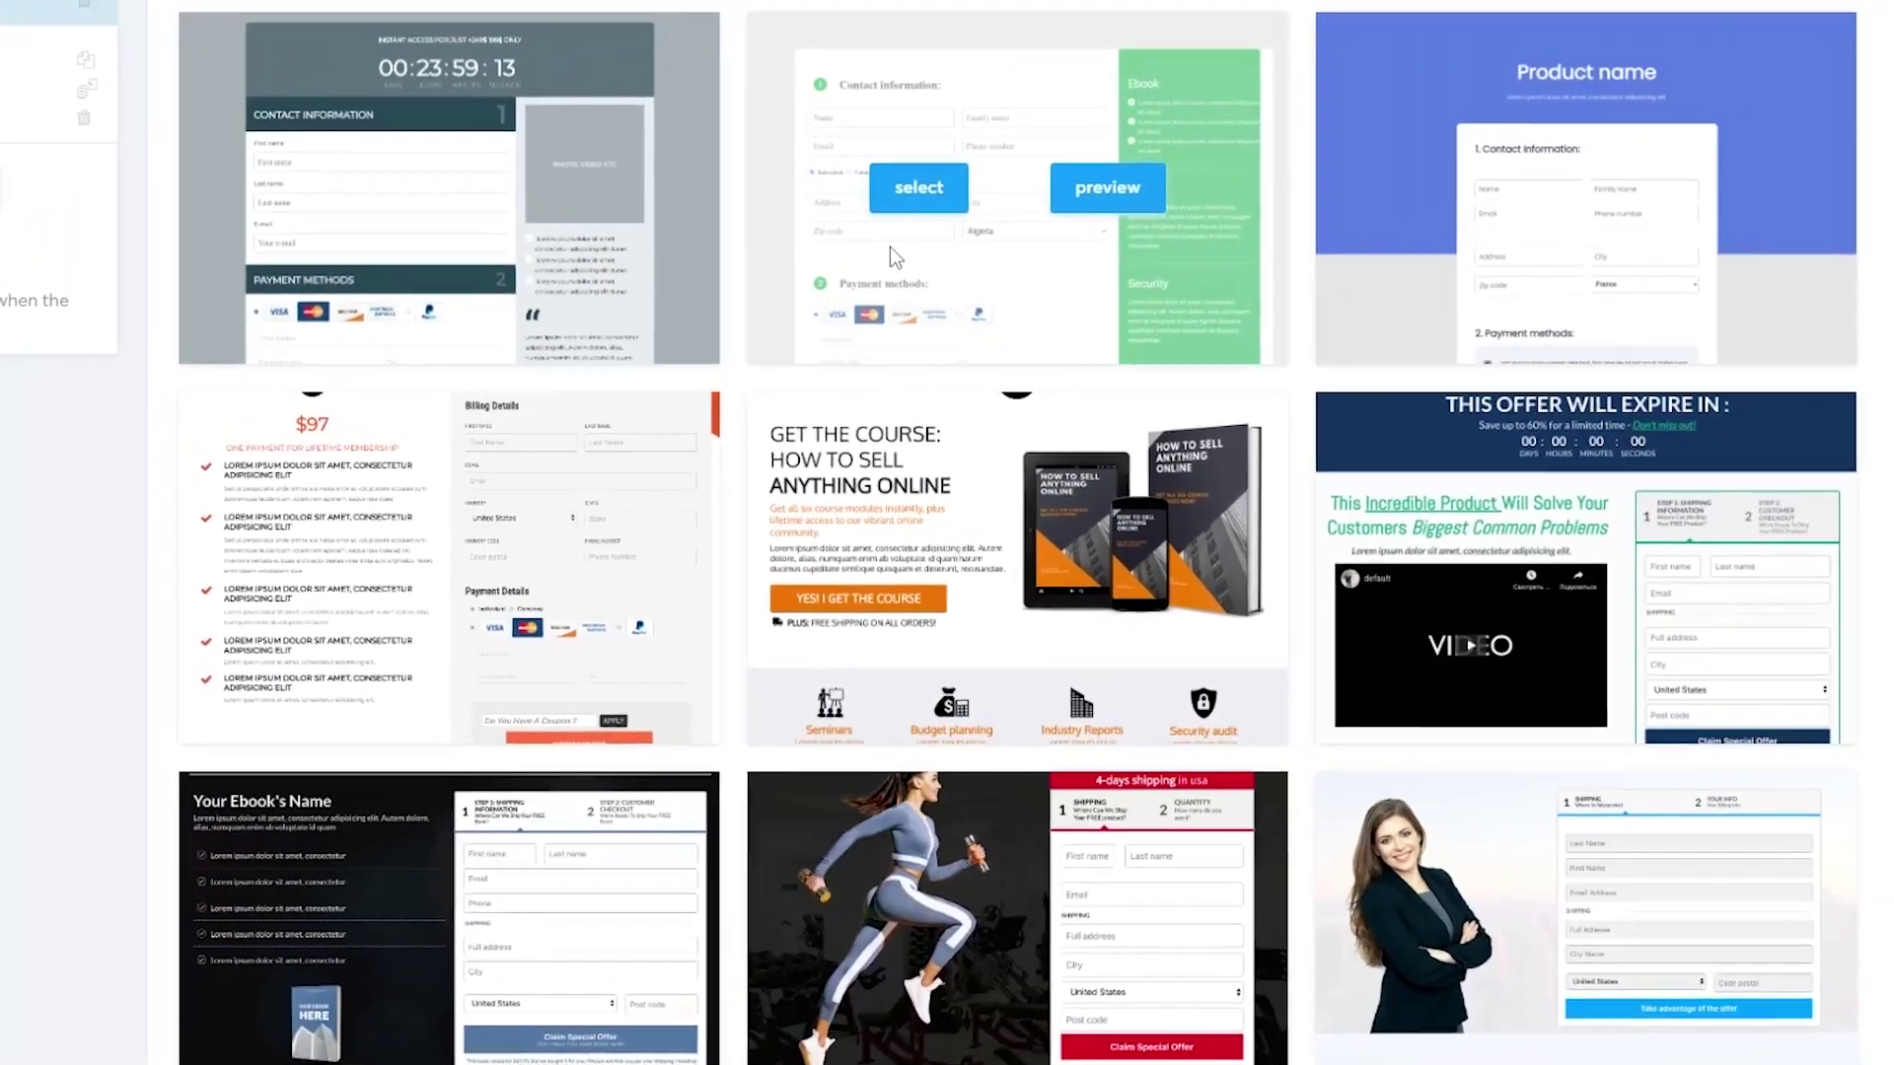
pyautogui.scroll(-5, 1272, 819)
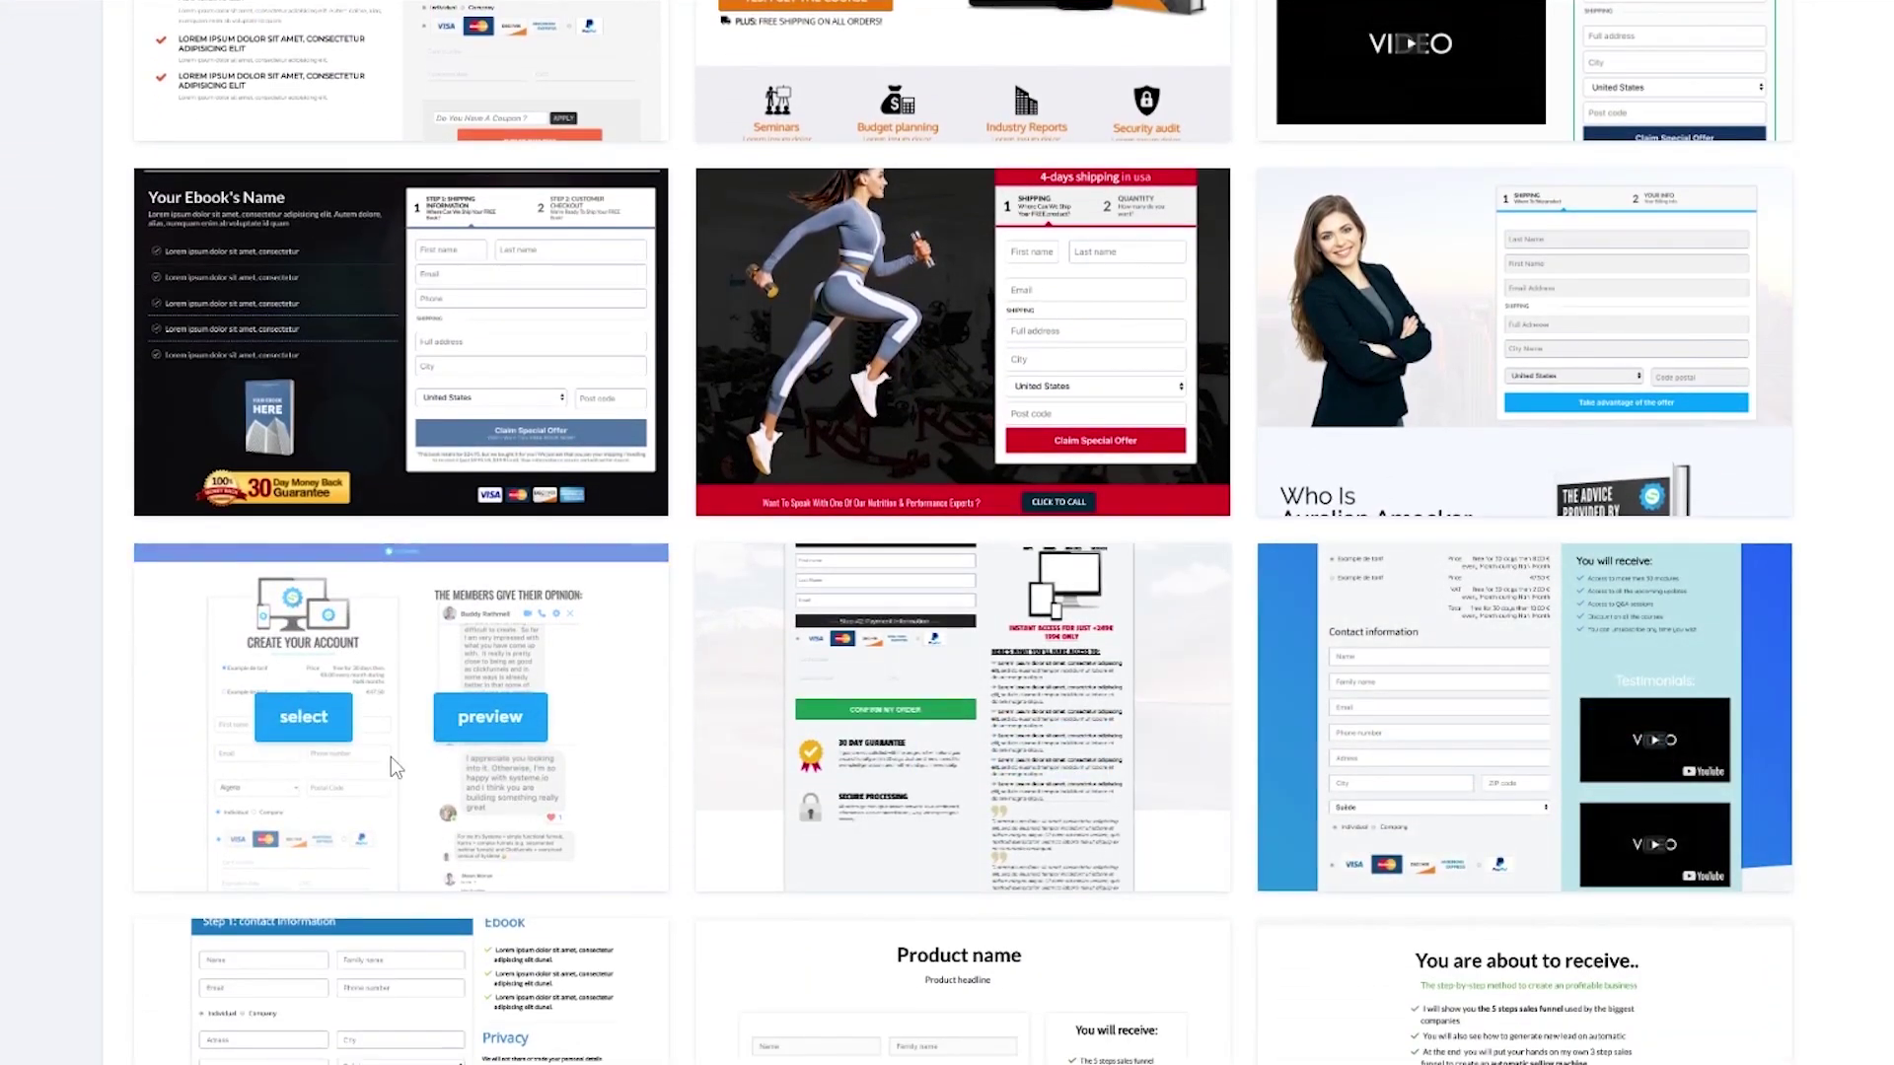
pyautogui.scroll(1, 391, 756)
pyautogui.scroll(-1, 384, 745)
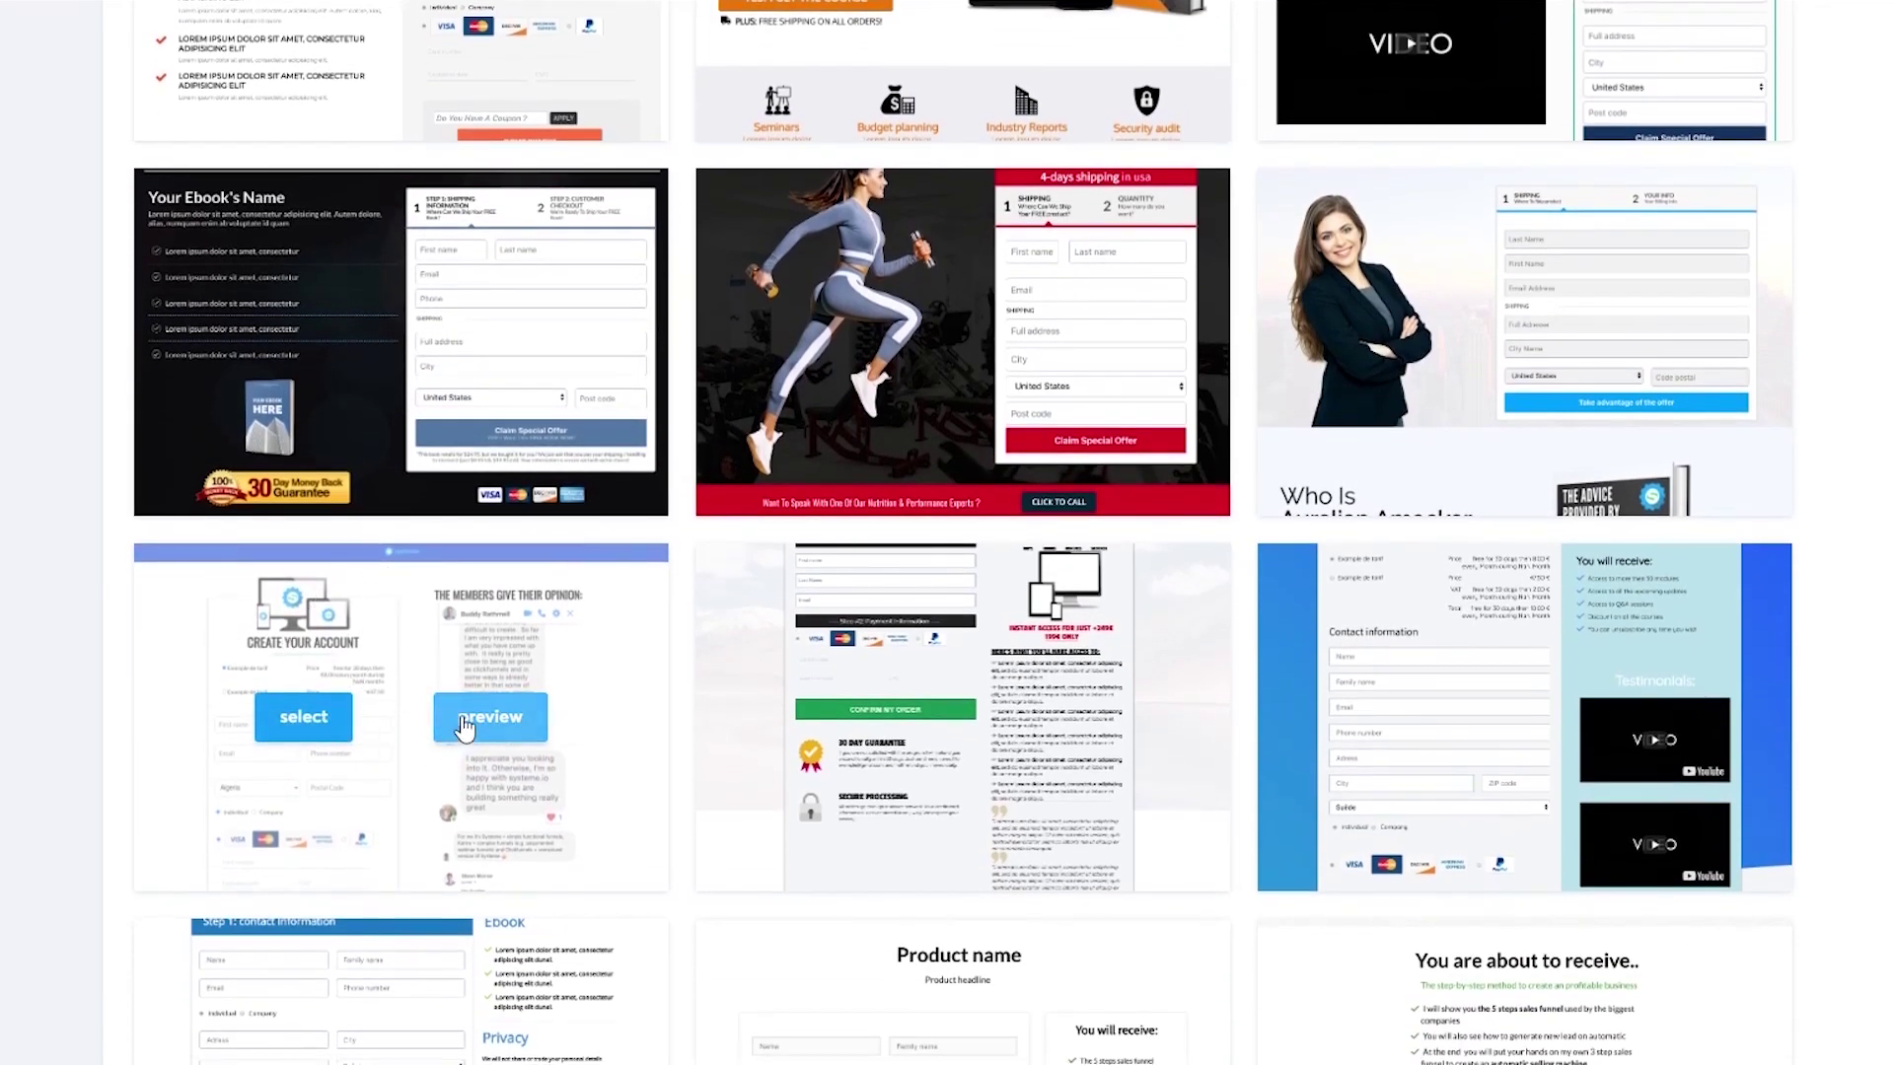
pyautogui.click(464, 726)
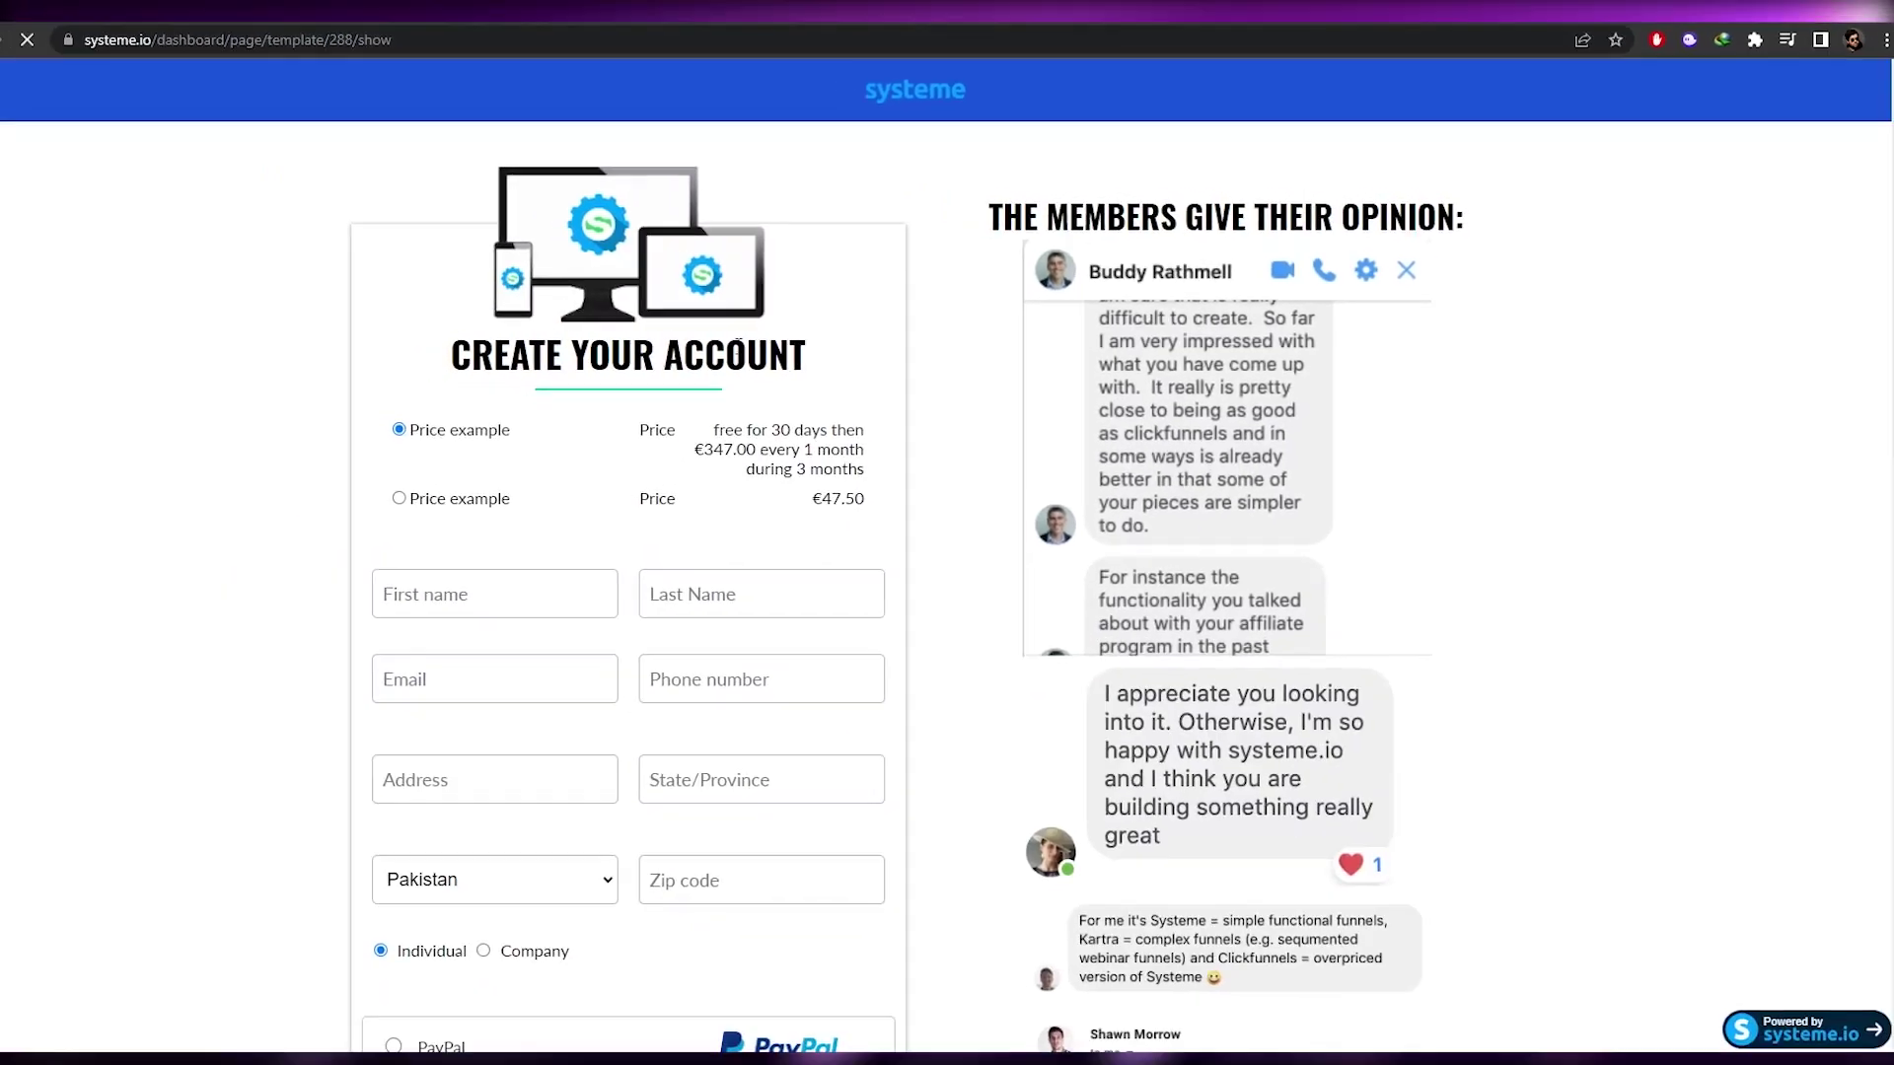
pyautogui.scroll(-10, 858, 639)
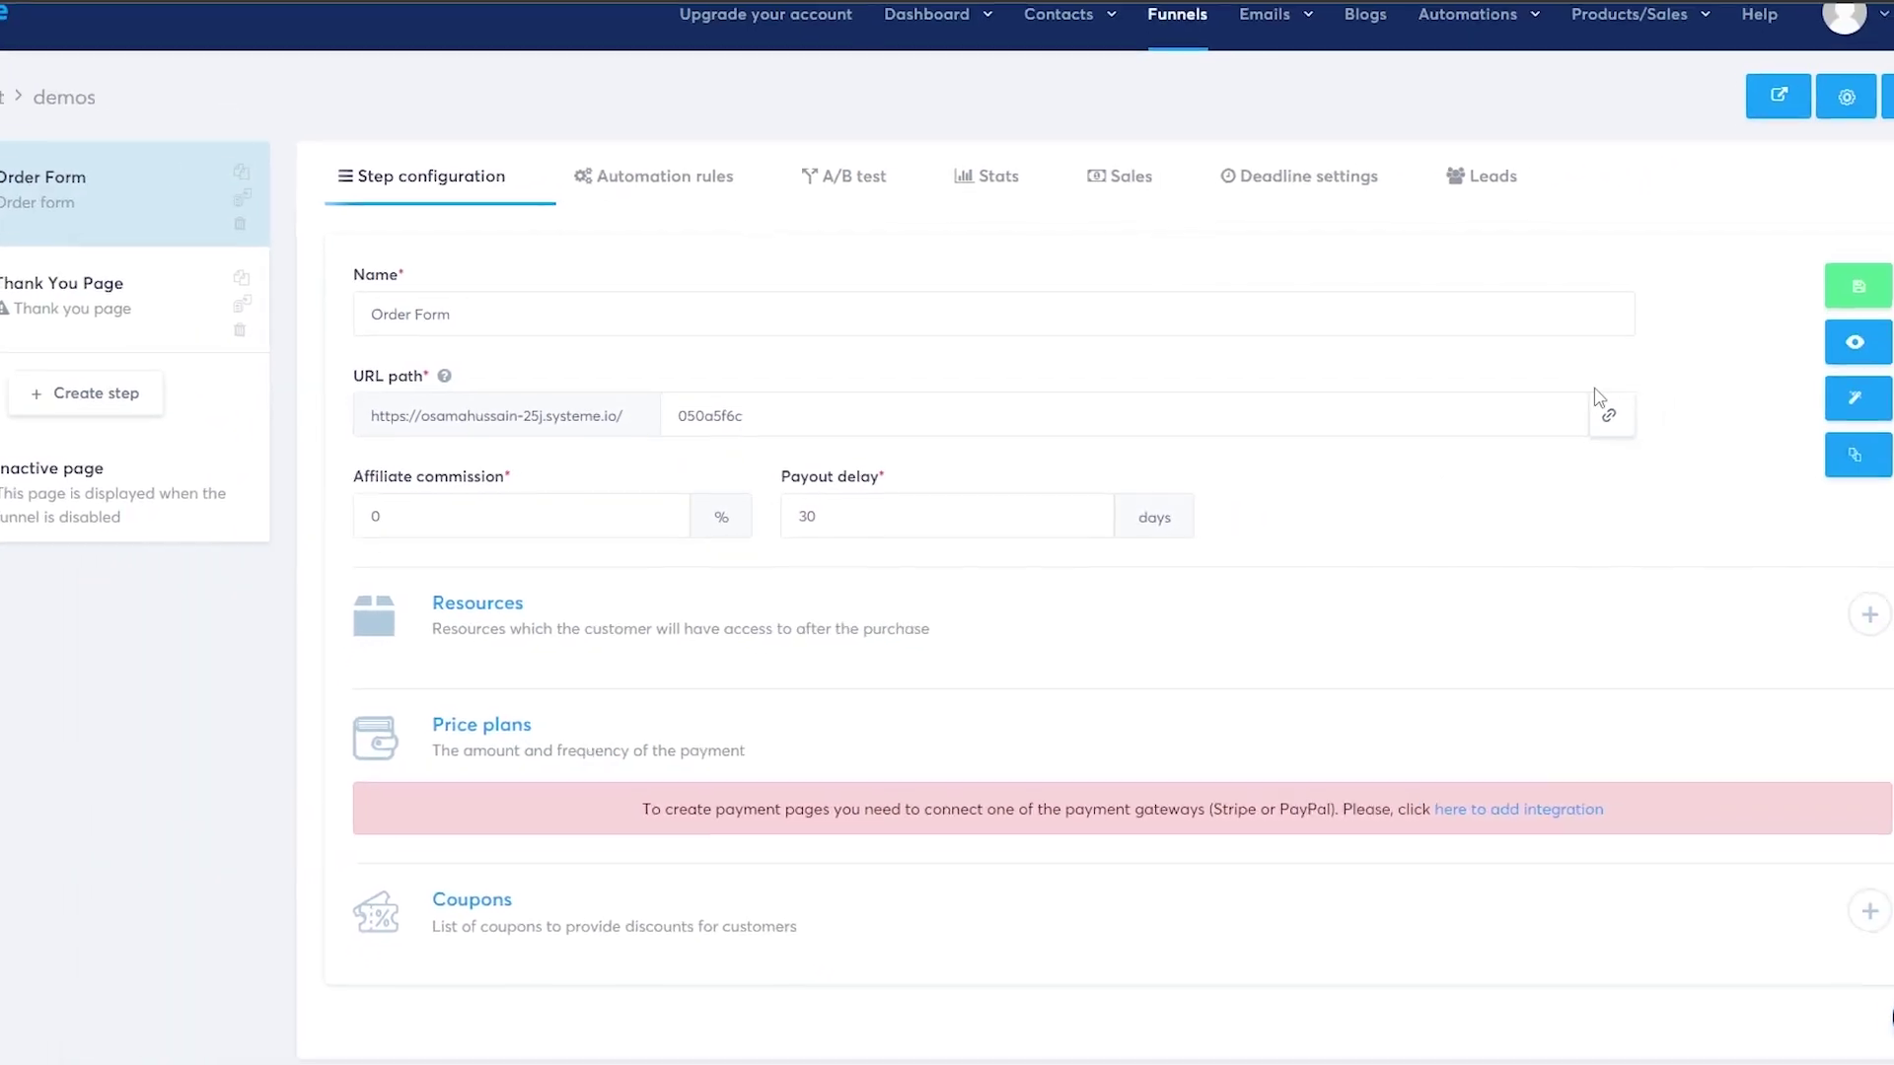
# Step: Copy the Order Form page's URL, then check the free plan's pricing button on the homepage
pyautogui.click(1552, 434)
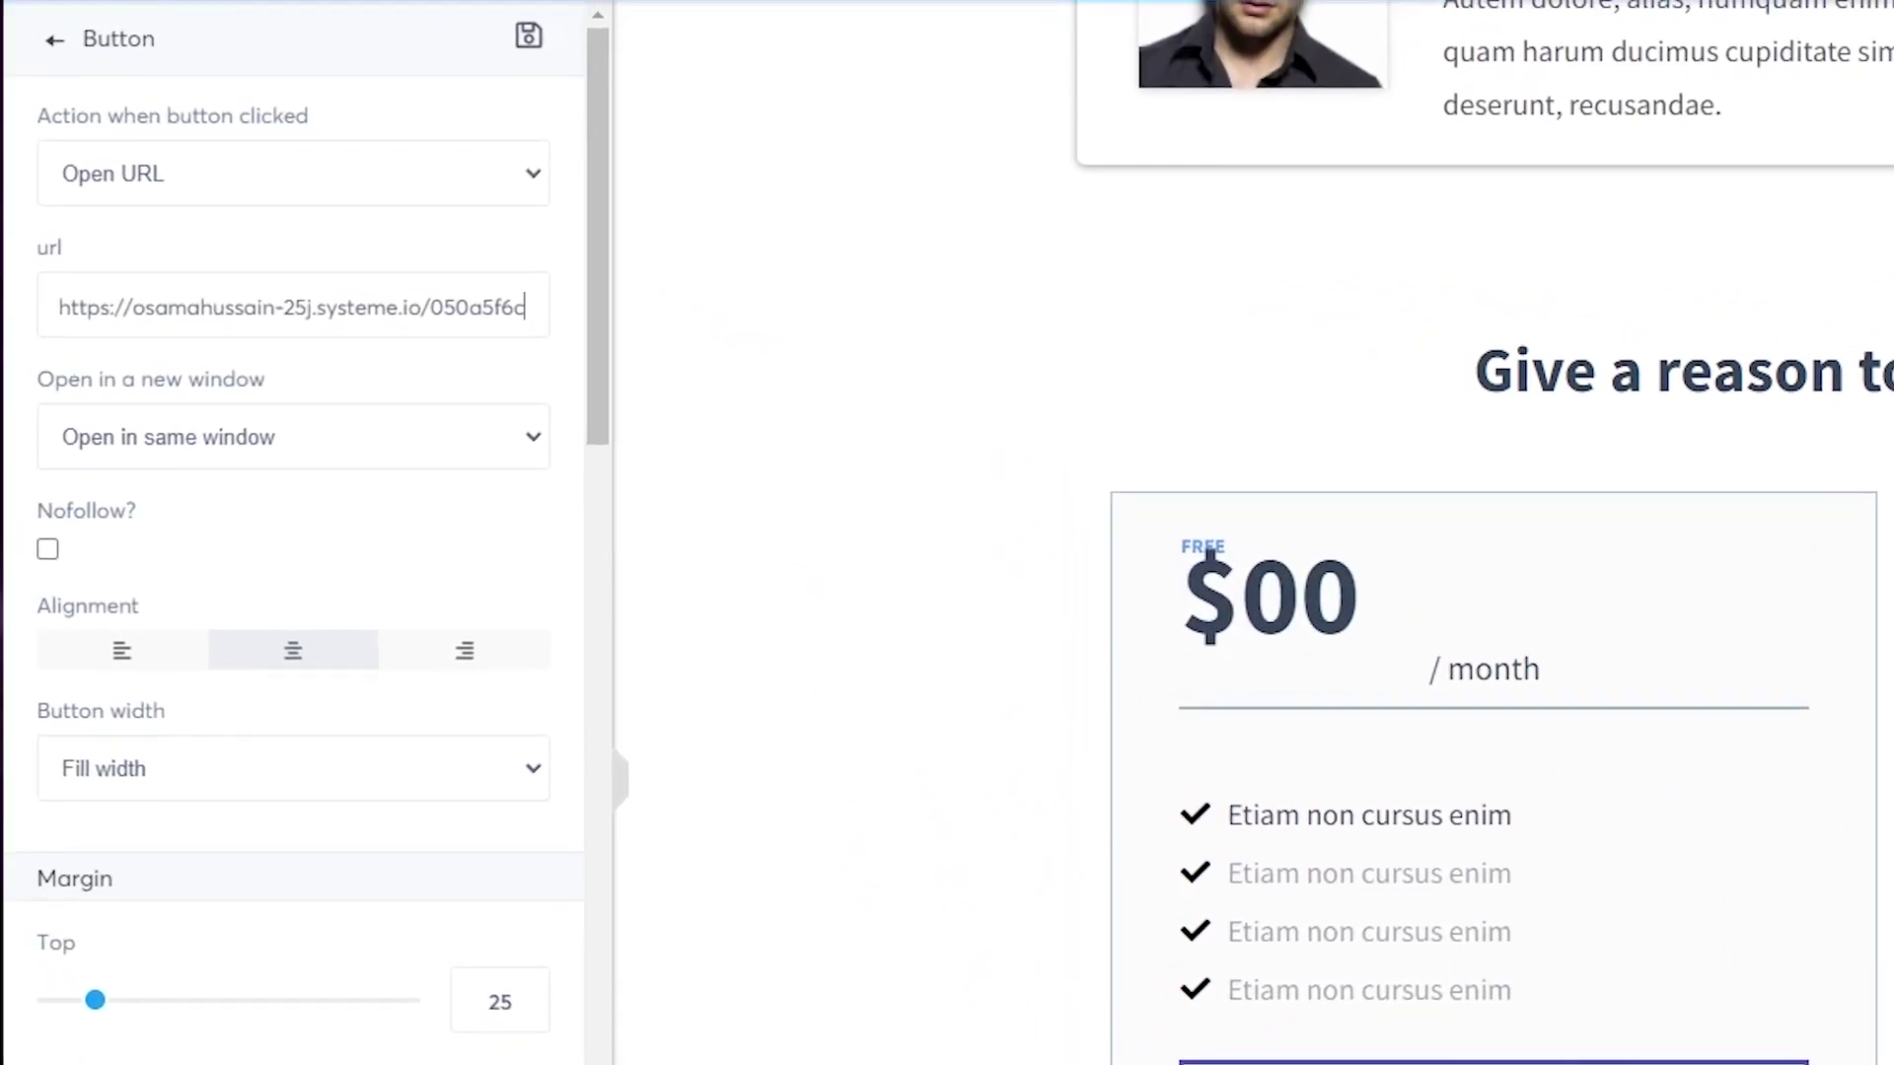
pyautogui.click(927, 809)
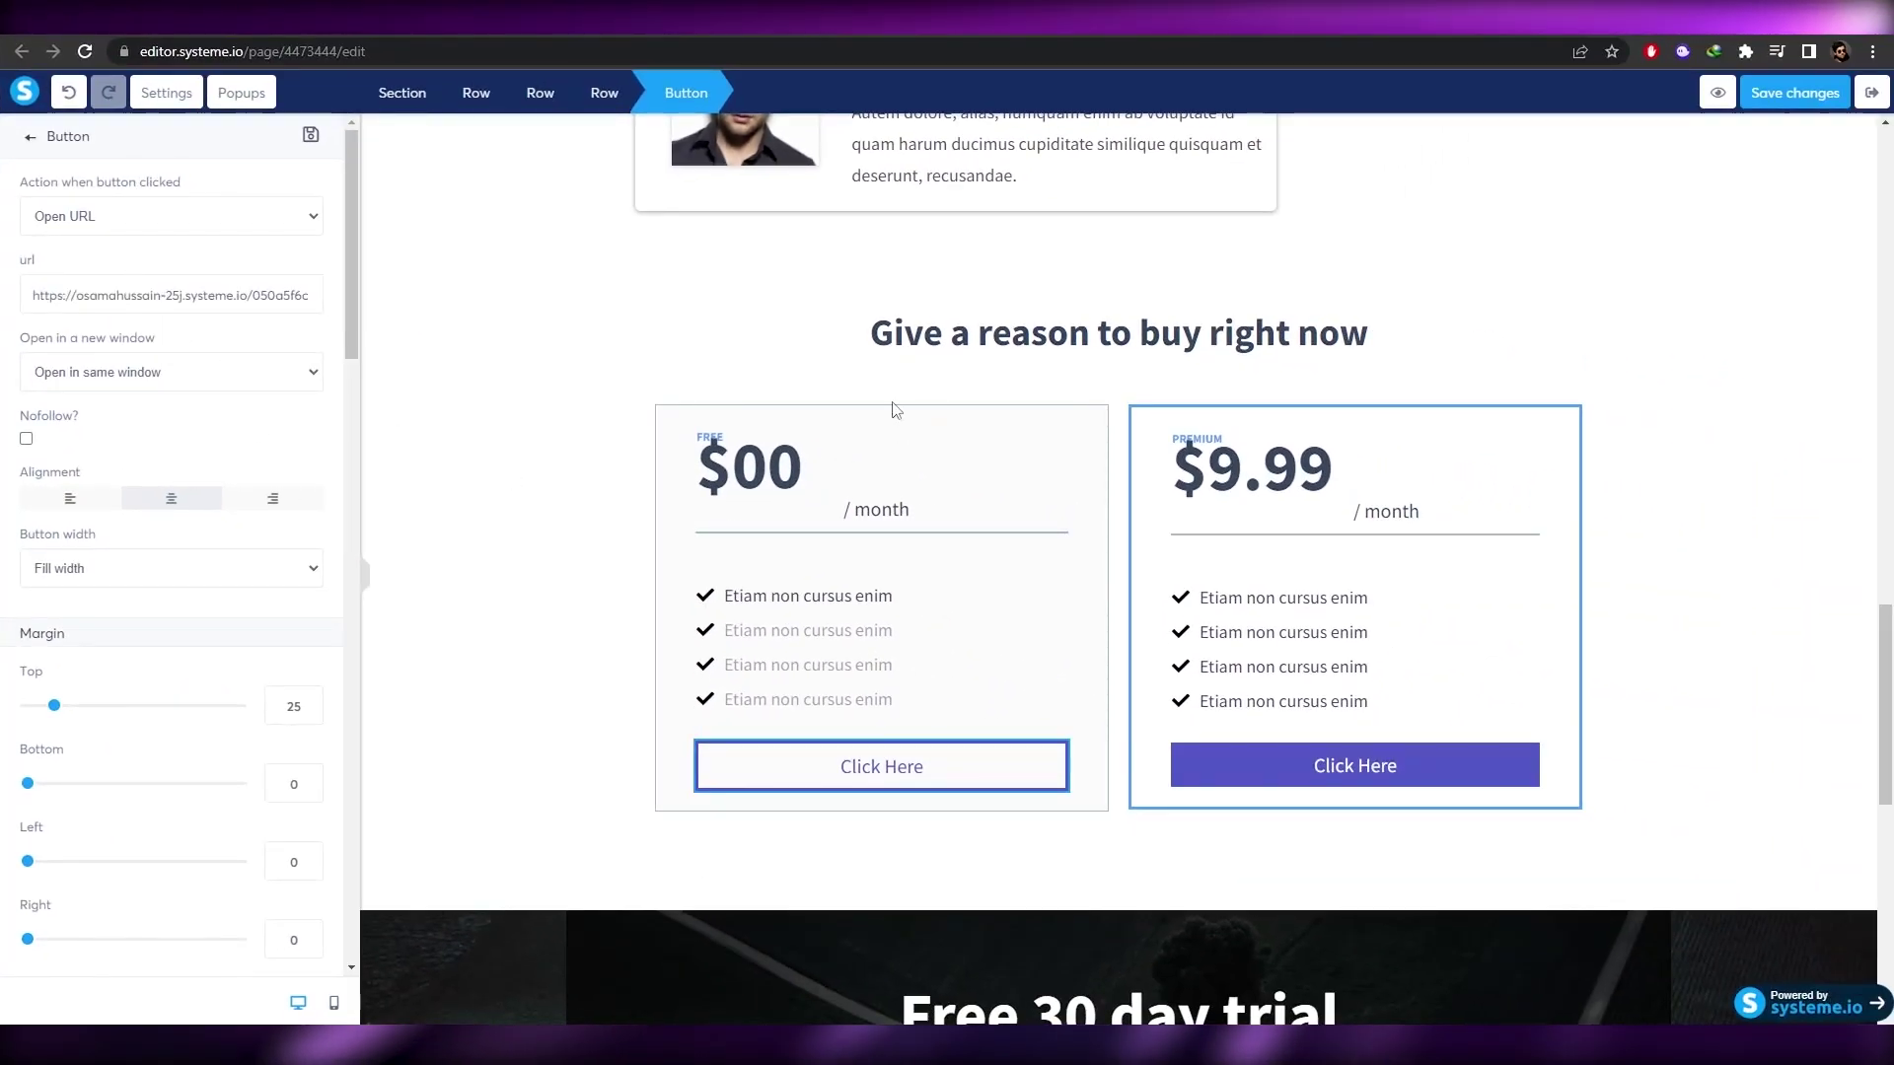
pyautogui.press('Escape')
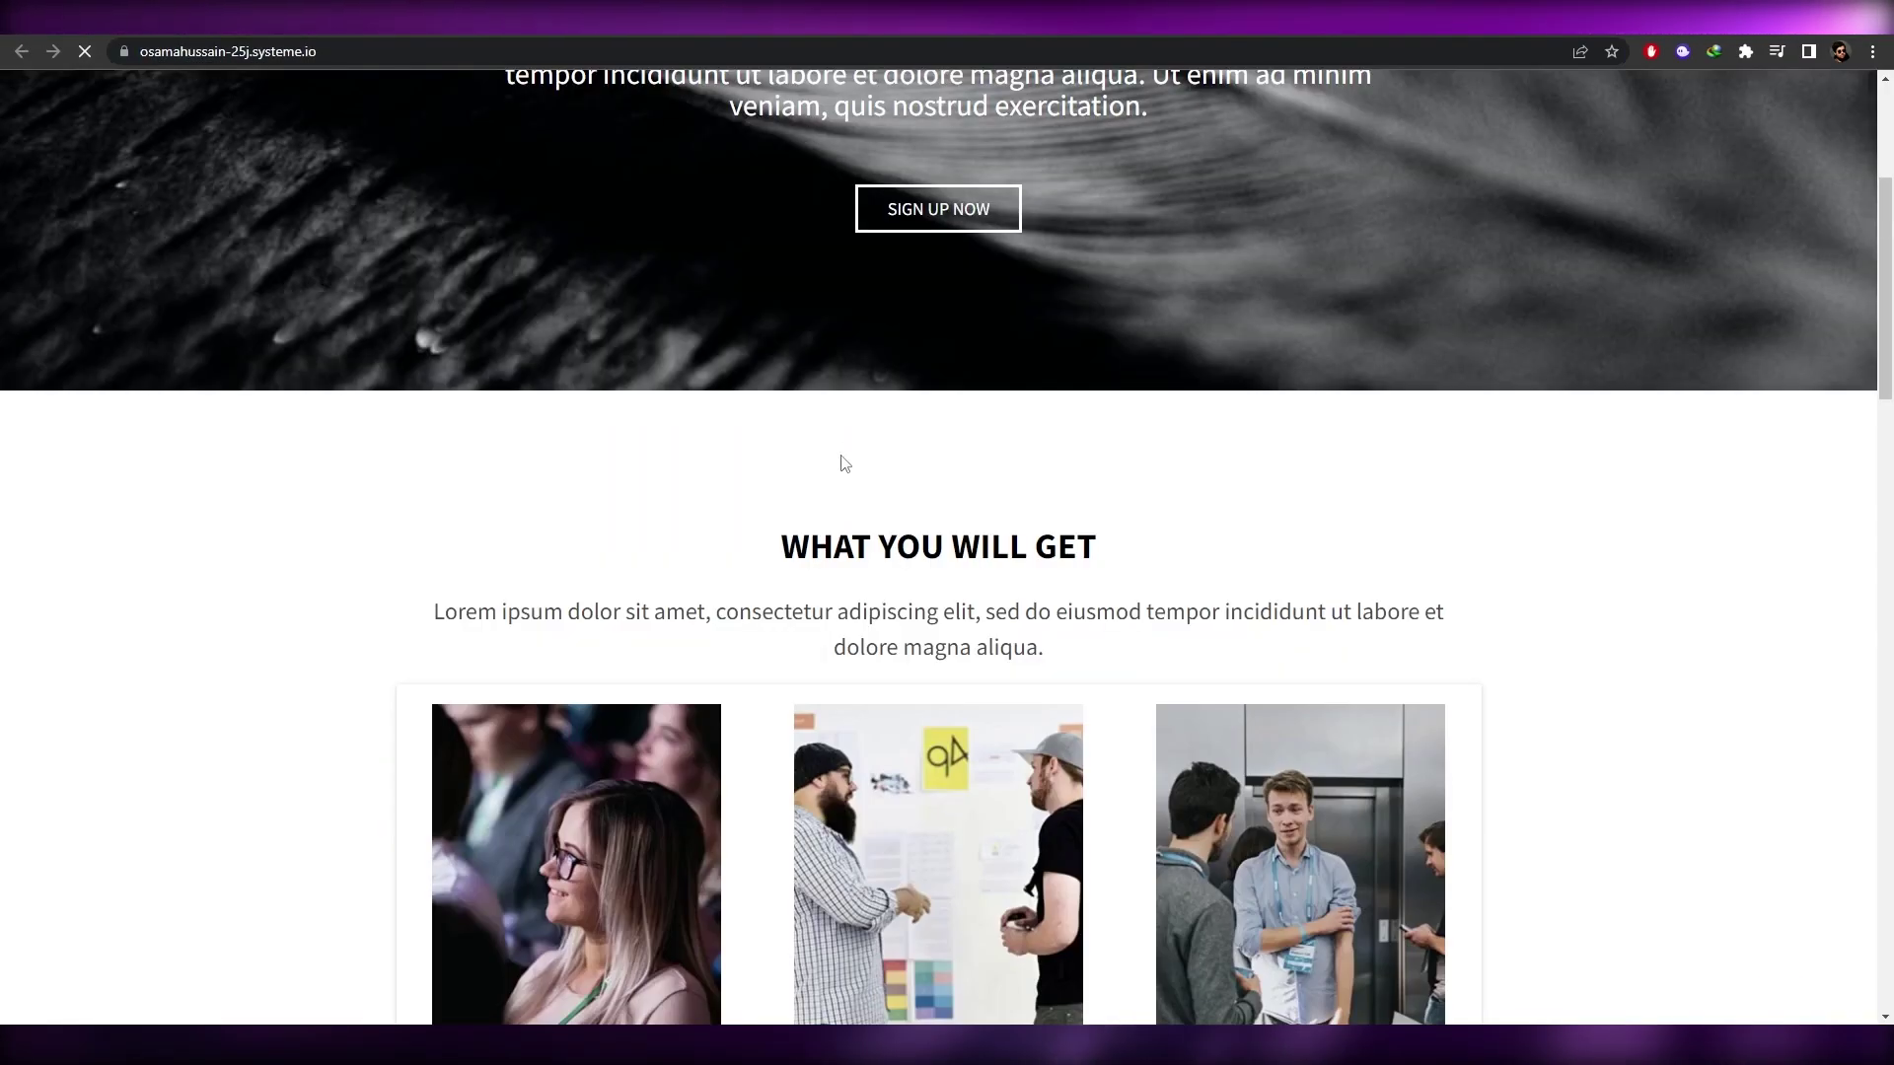
# Step: From the live homepage's pricing section, follow the $9.99 Click Here button and review the Create Your Account page
pyautogui.scroll(-1, 840, 483)
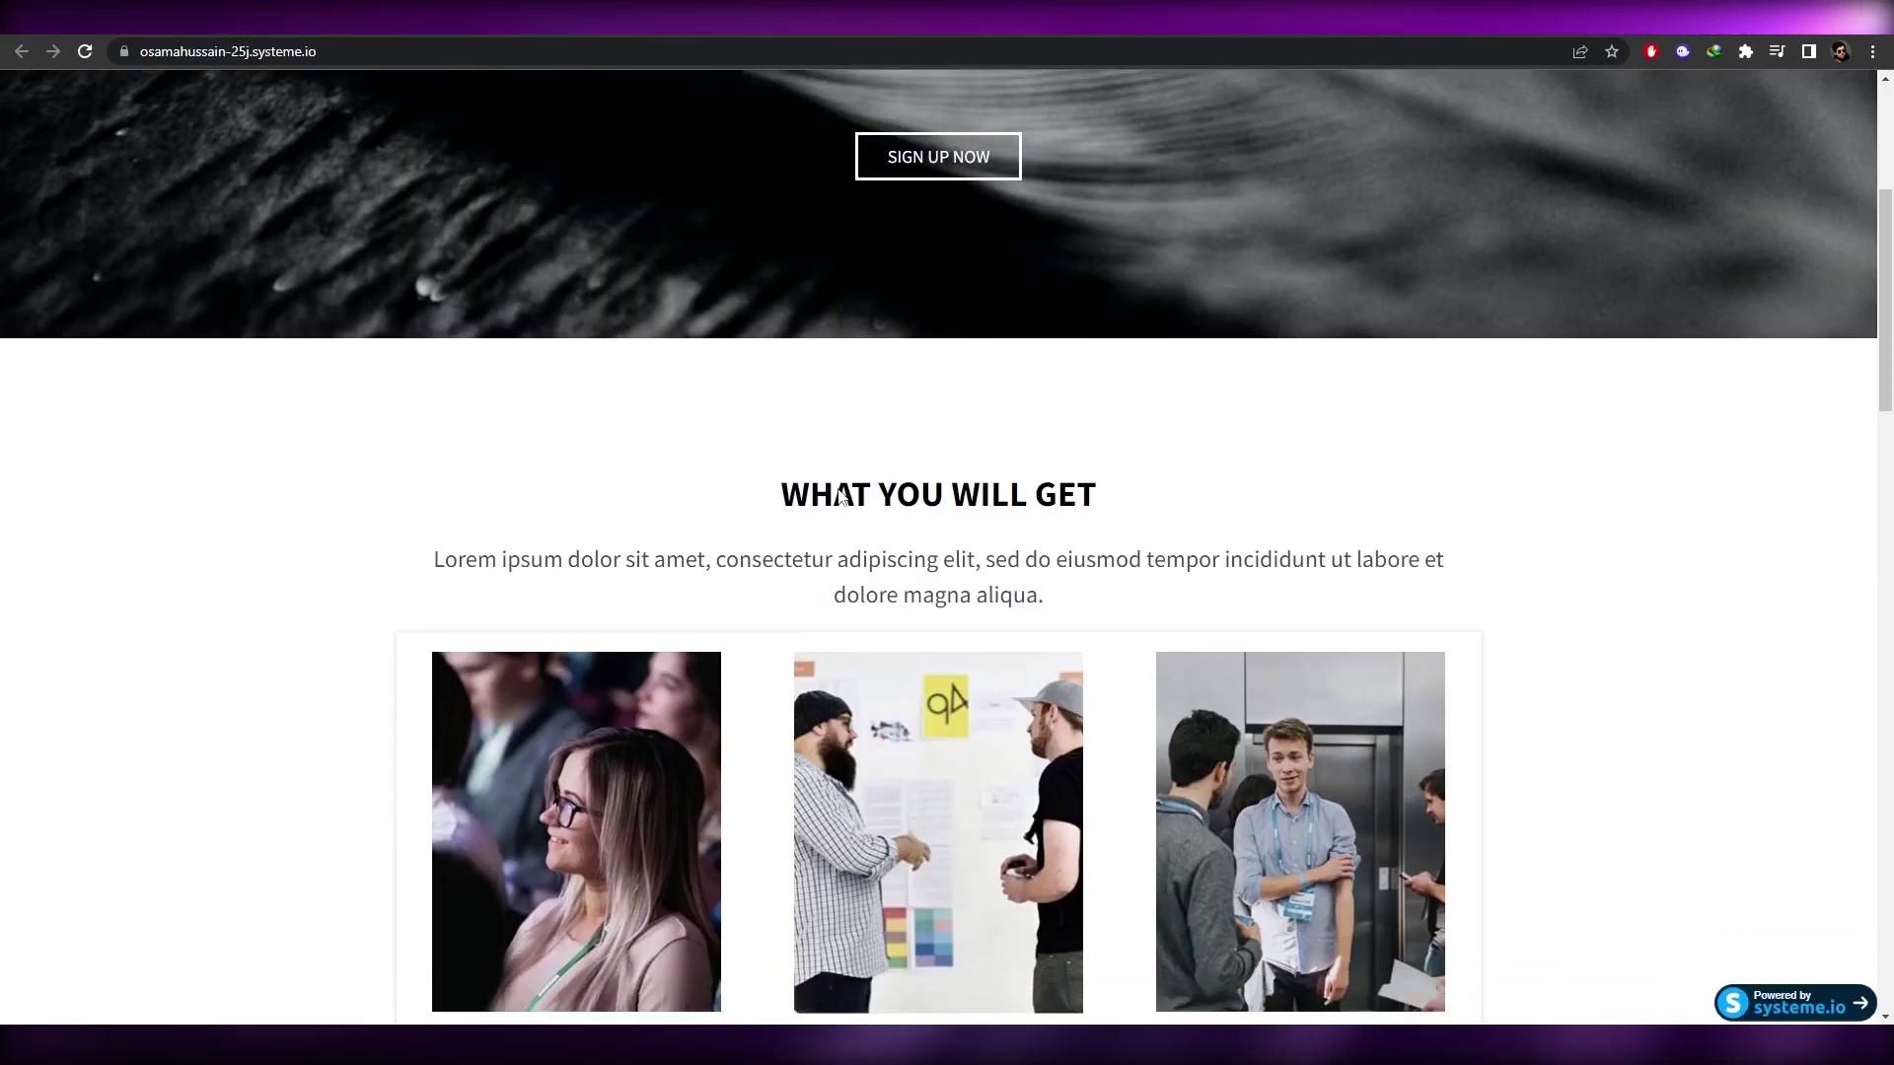
pyautogui.scroll(-20, 841, 495)
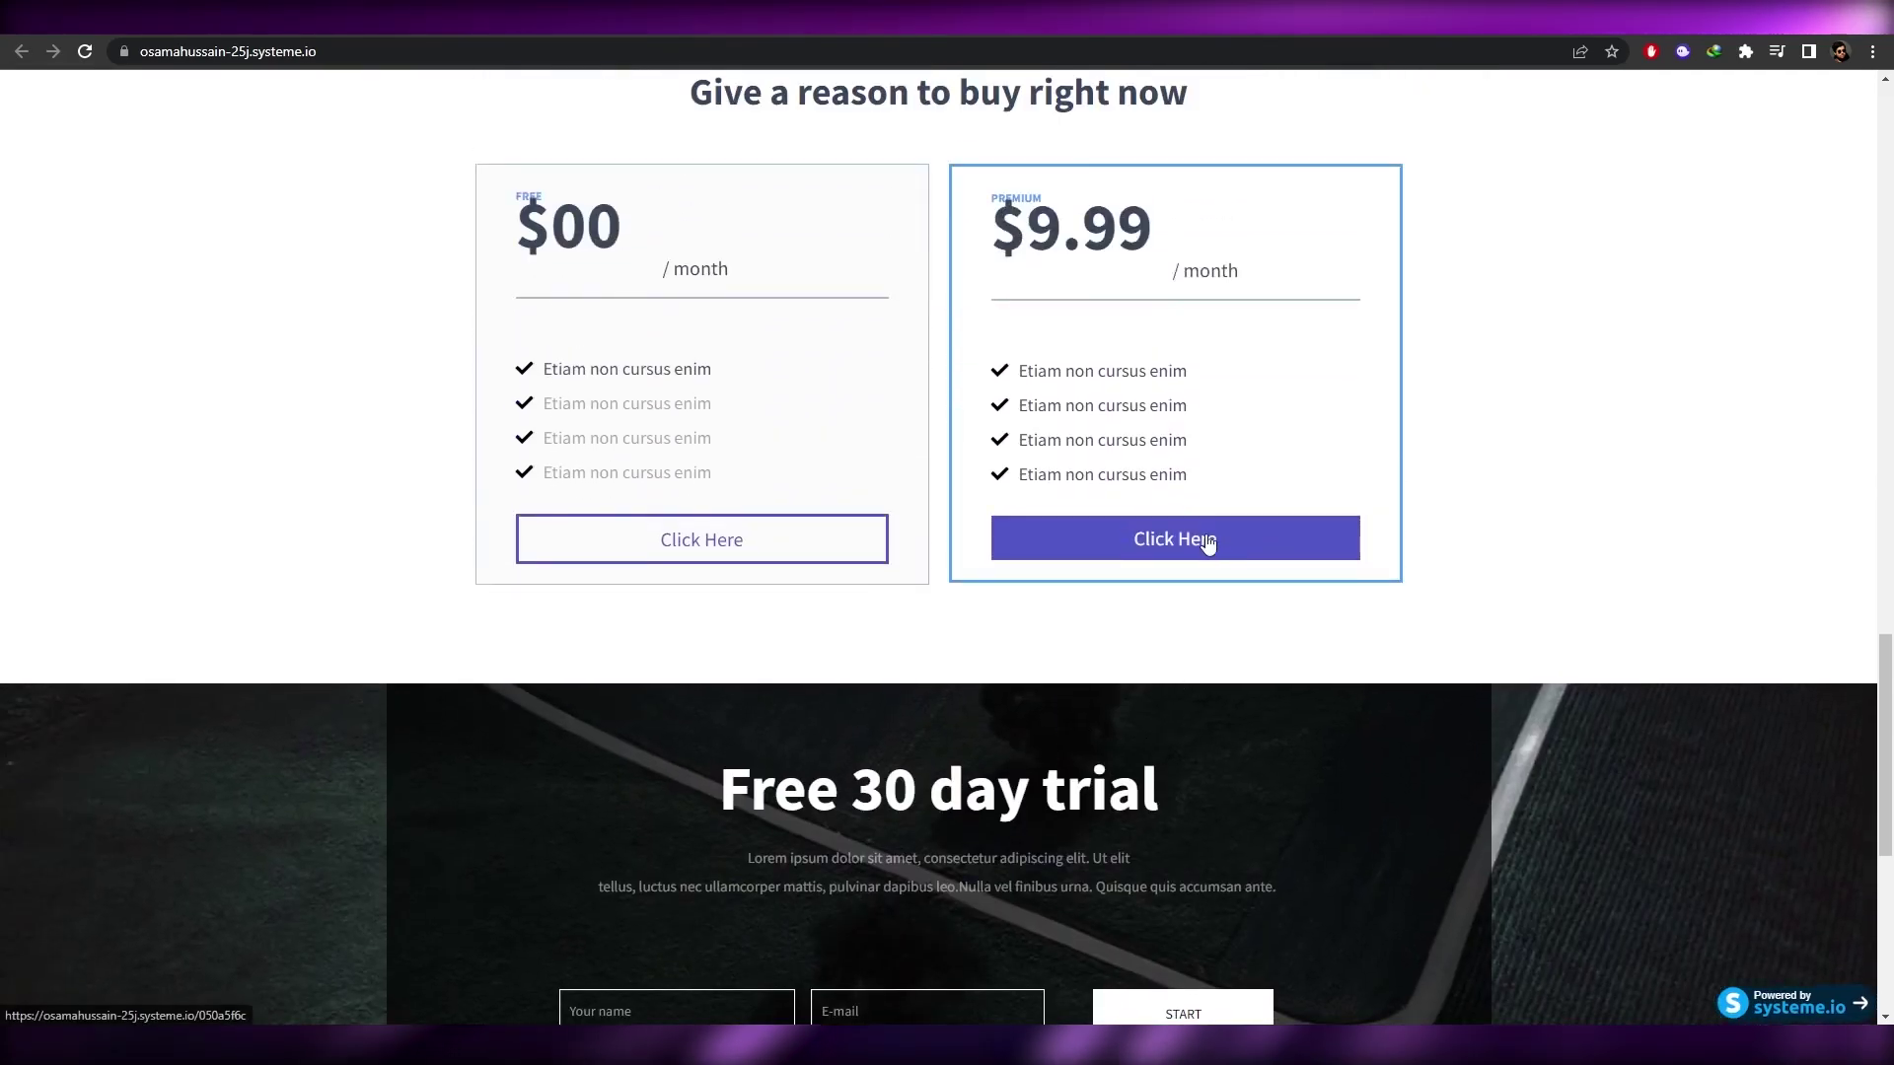
pyautogui.click(1207, 545)
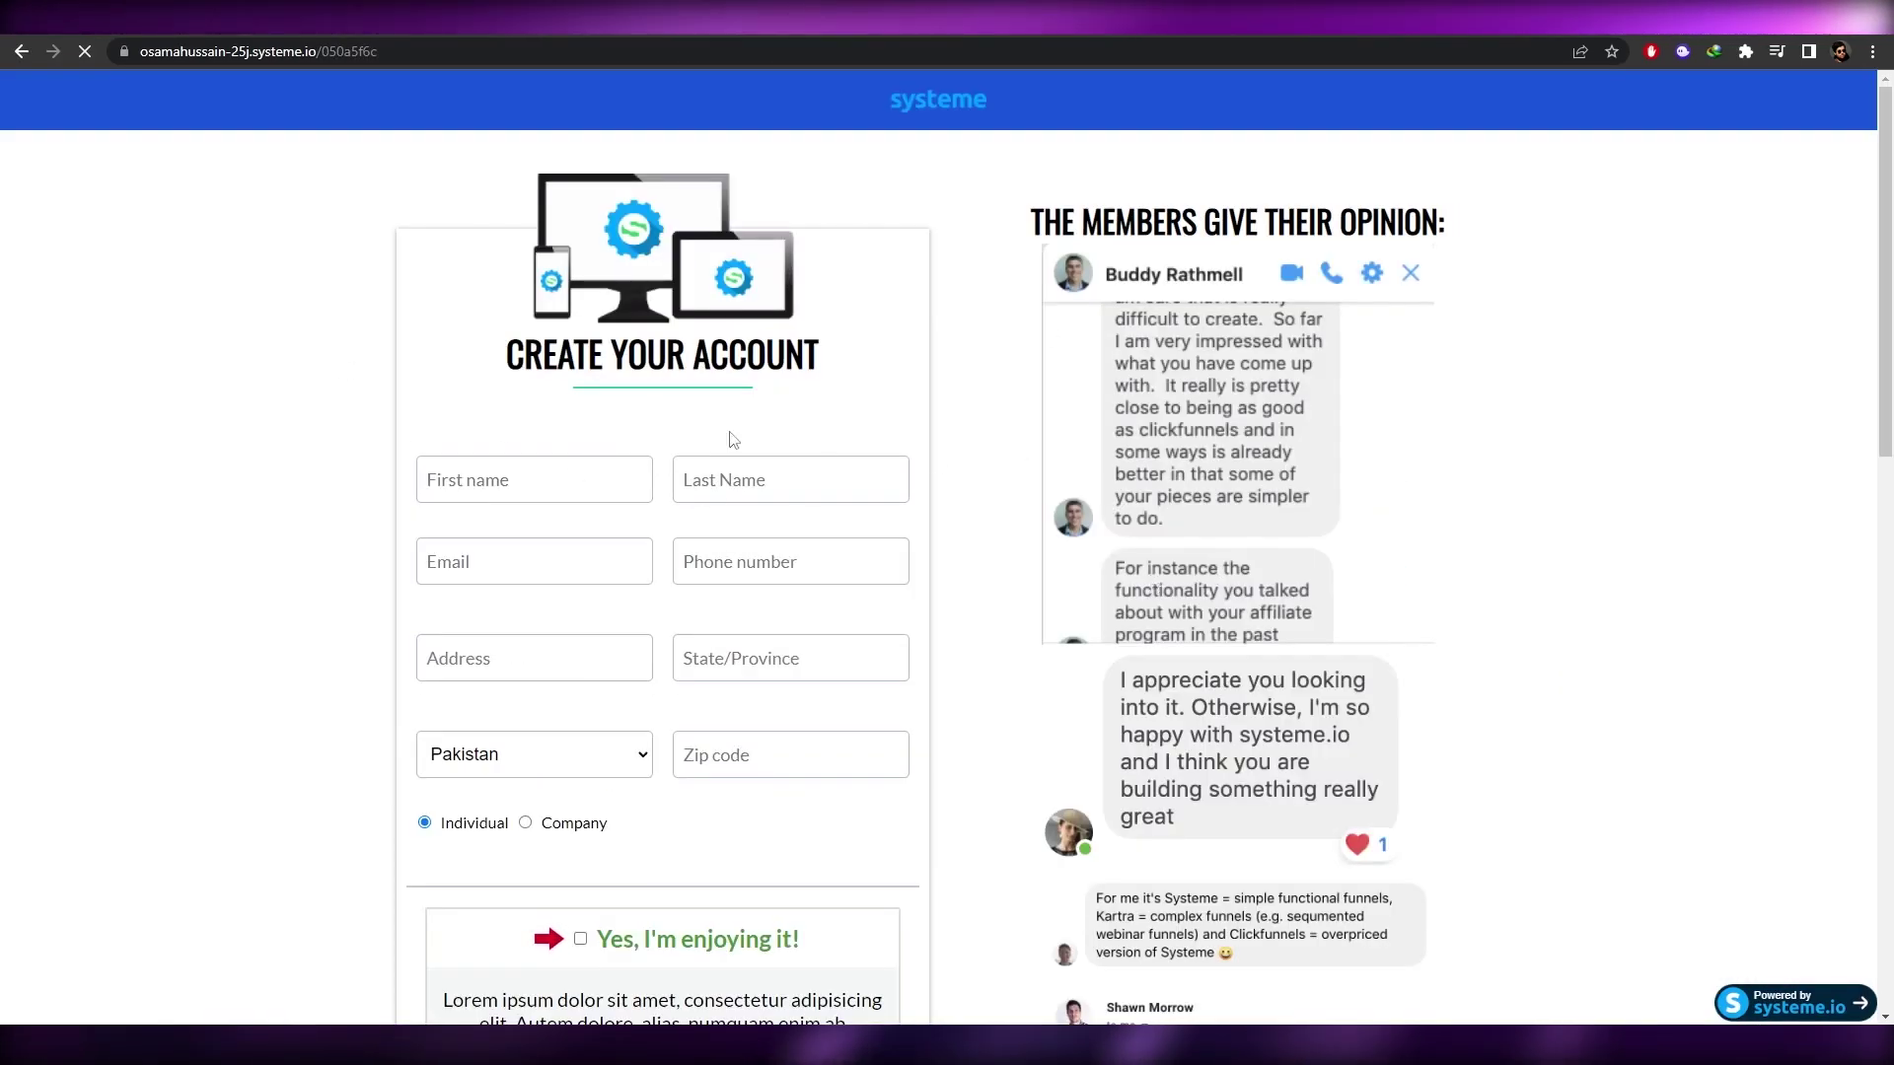
pyautogui.scroll(-7, 727, 435)
pyautogui.scroll(4, 797, 567)
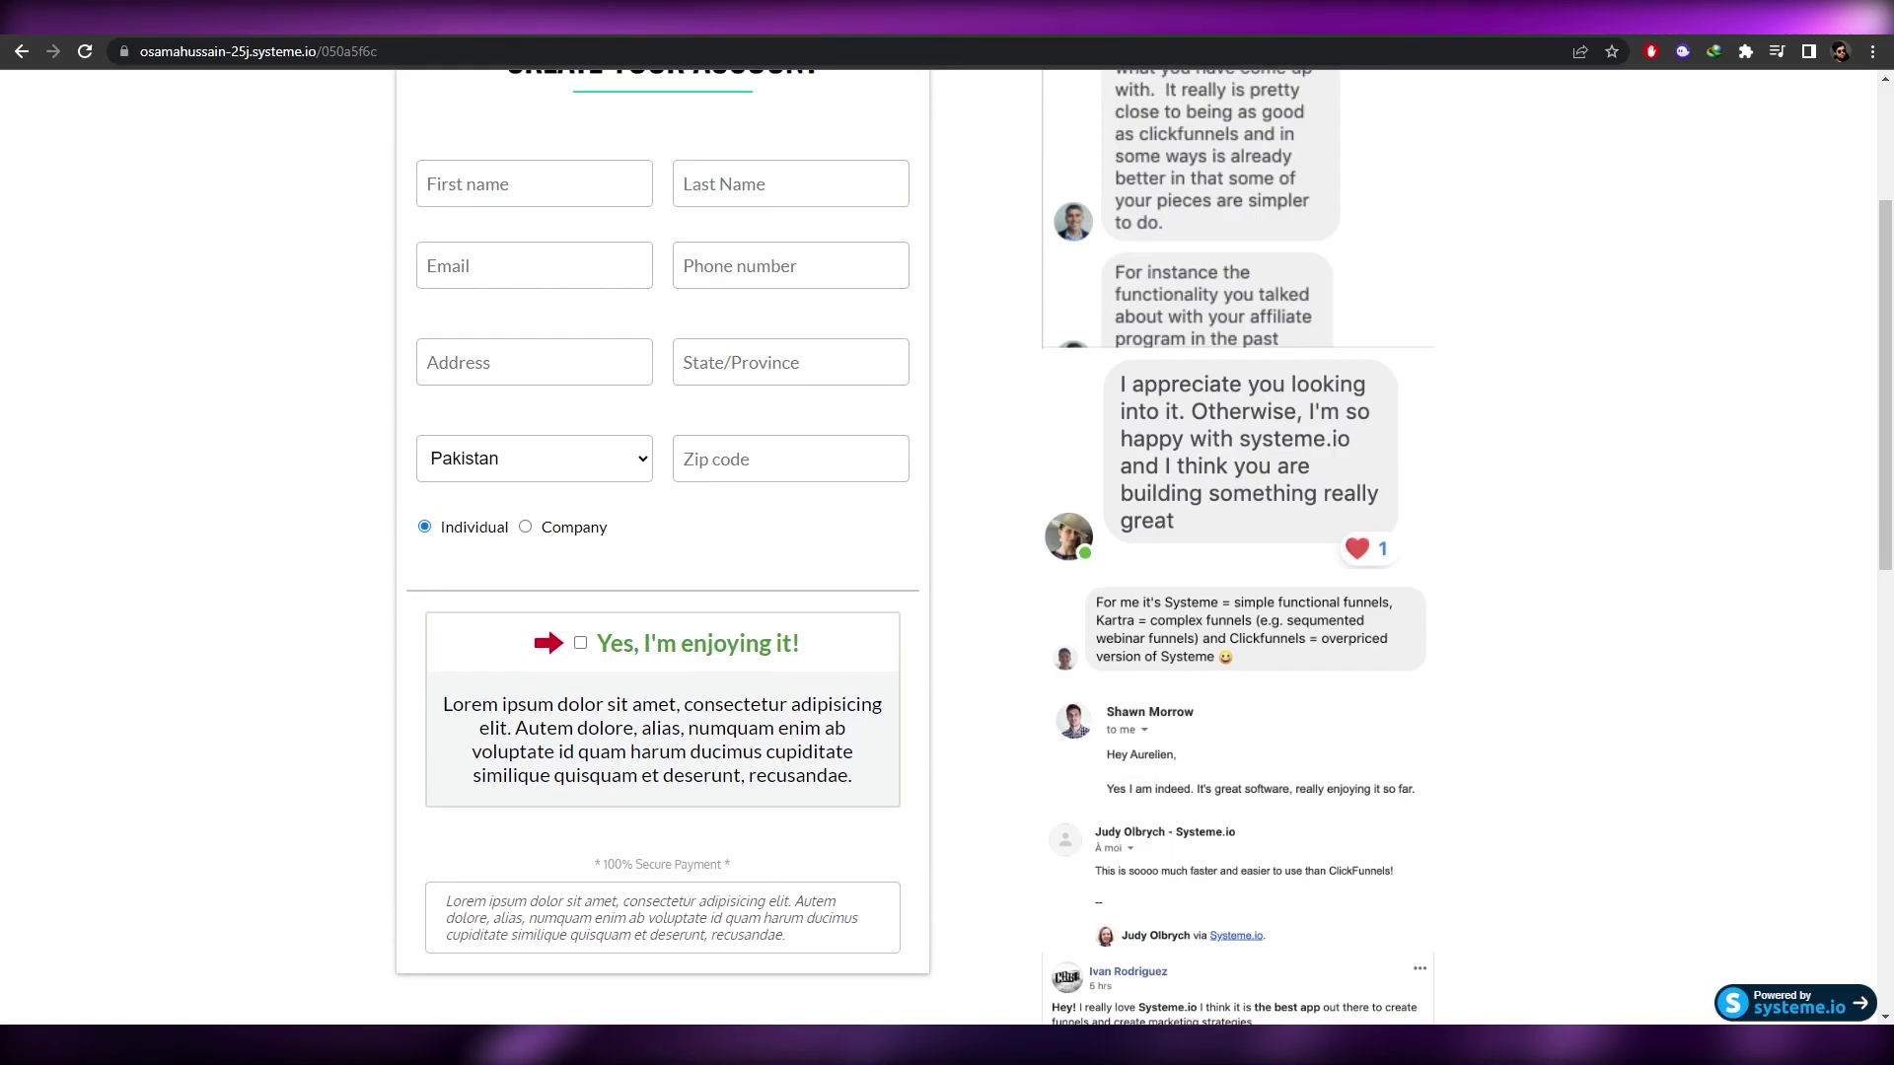
pyautogui.scroll(-4, 812, 432)
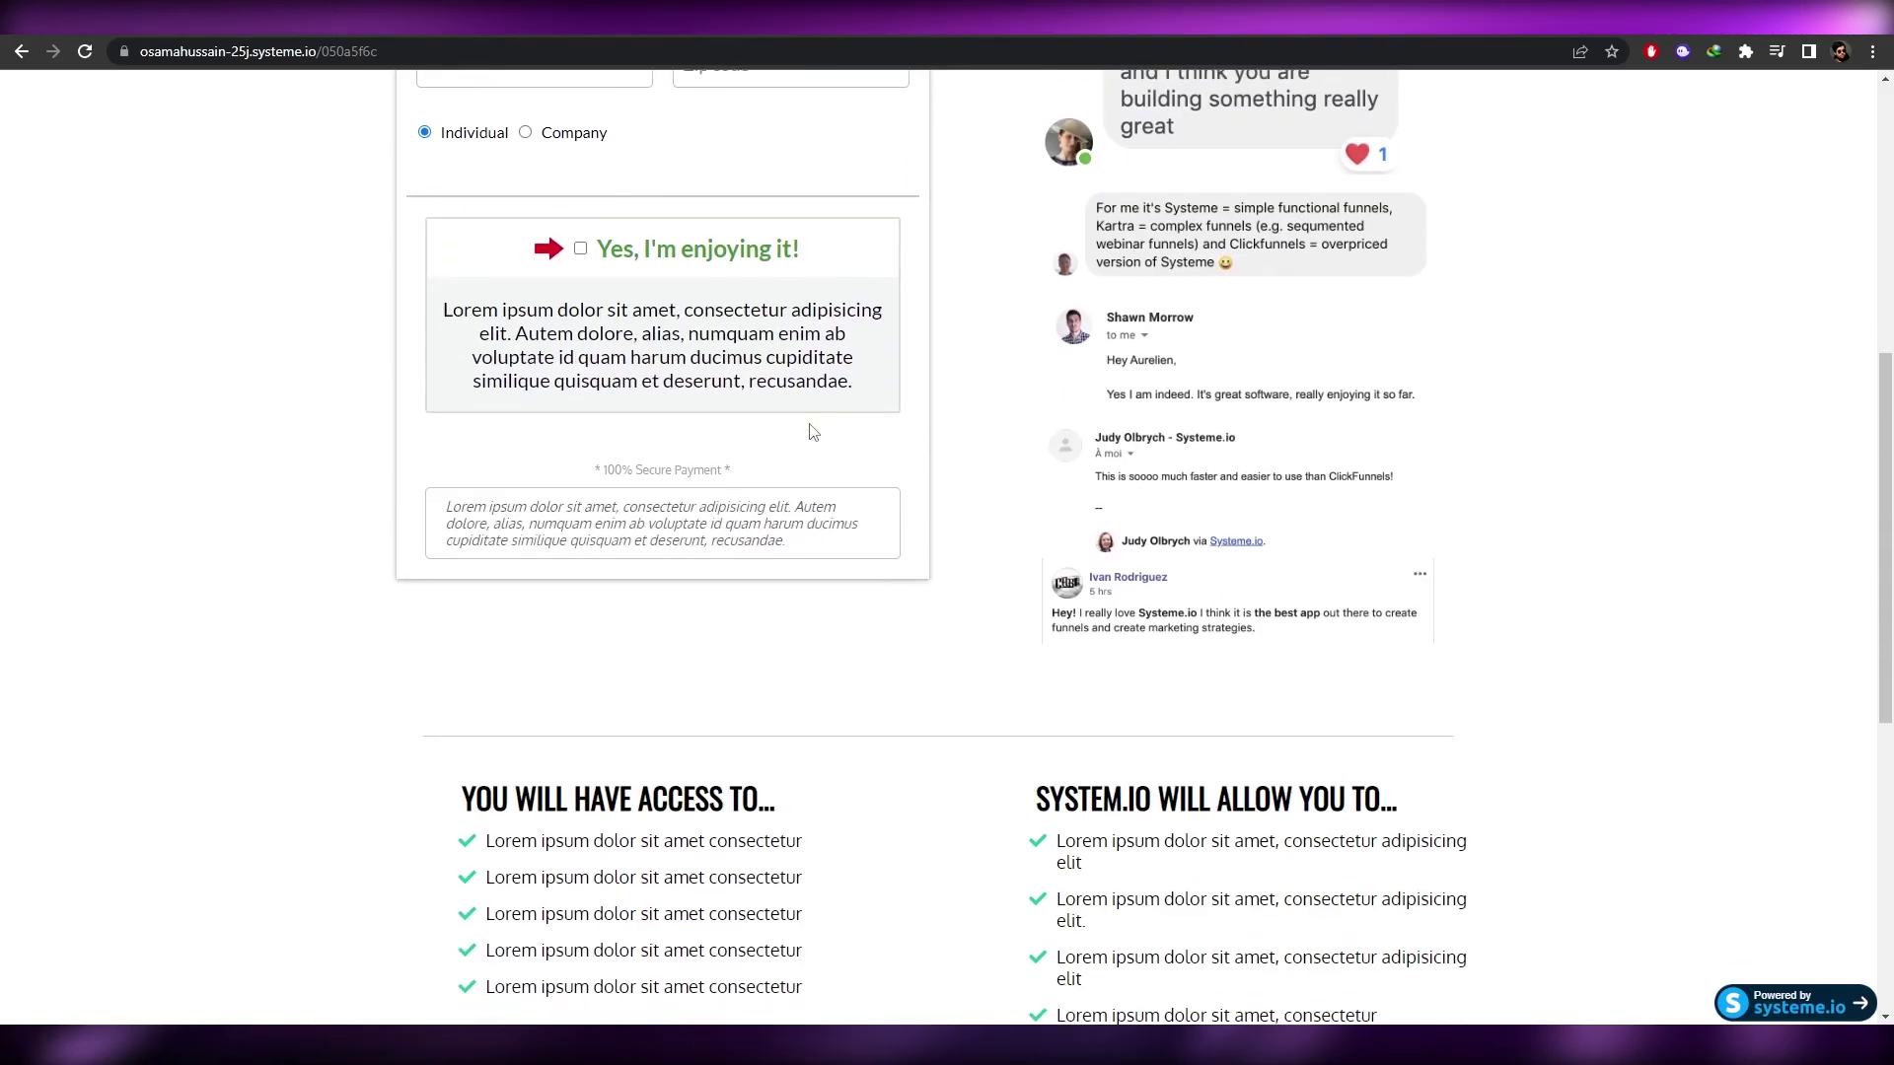
pyautogui.scroll(6, 955, 598)
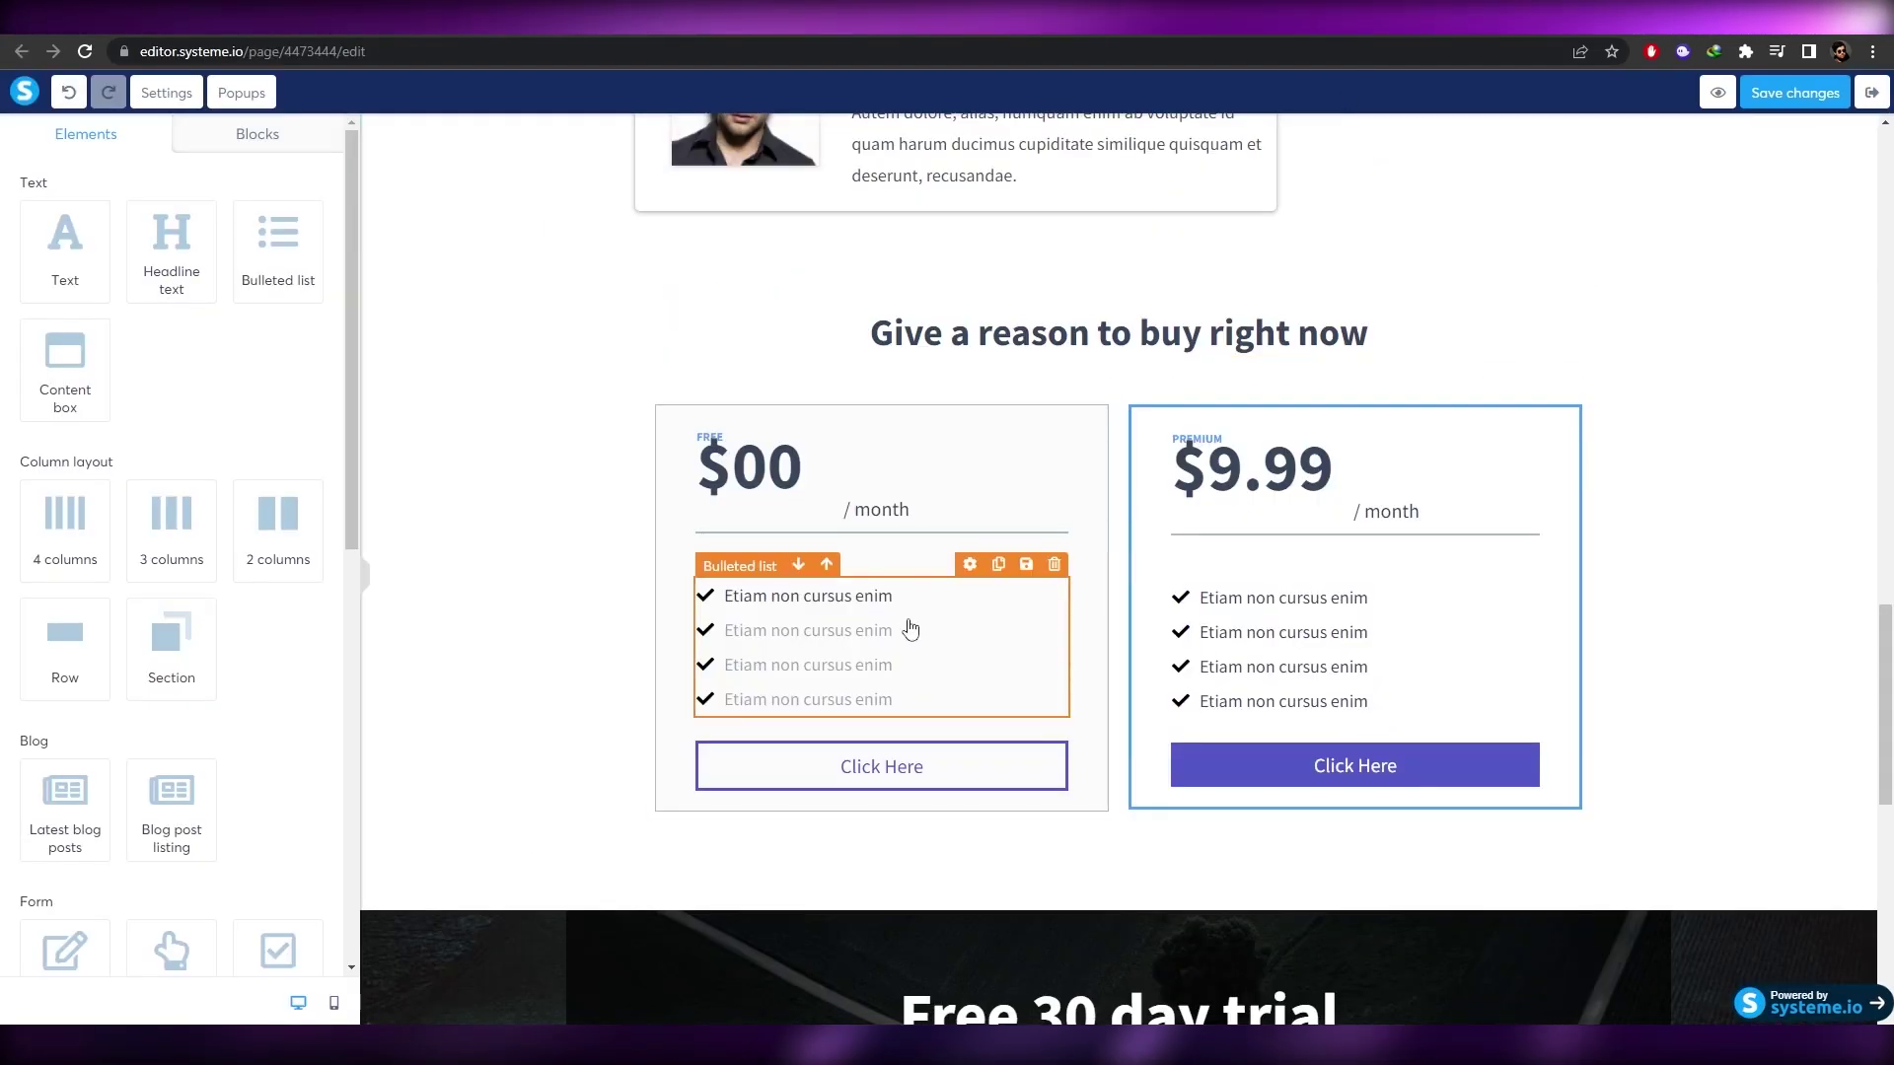
pyautogui.scroll(10, 910, 629)
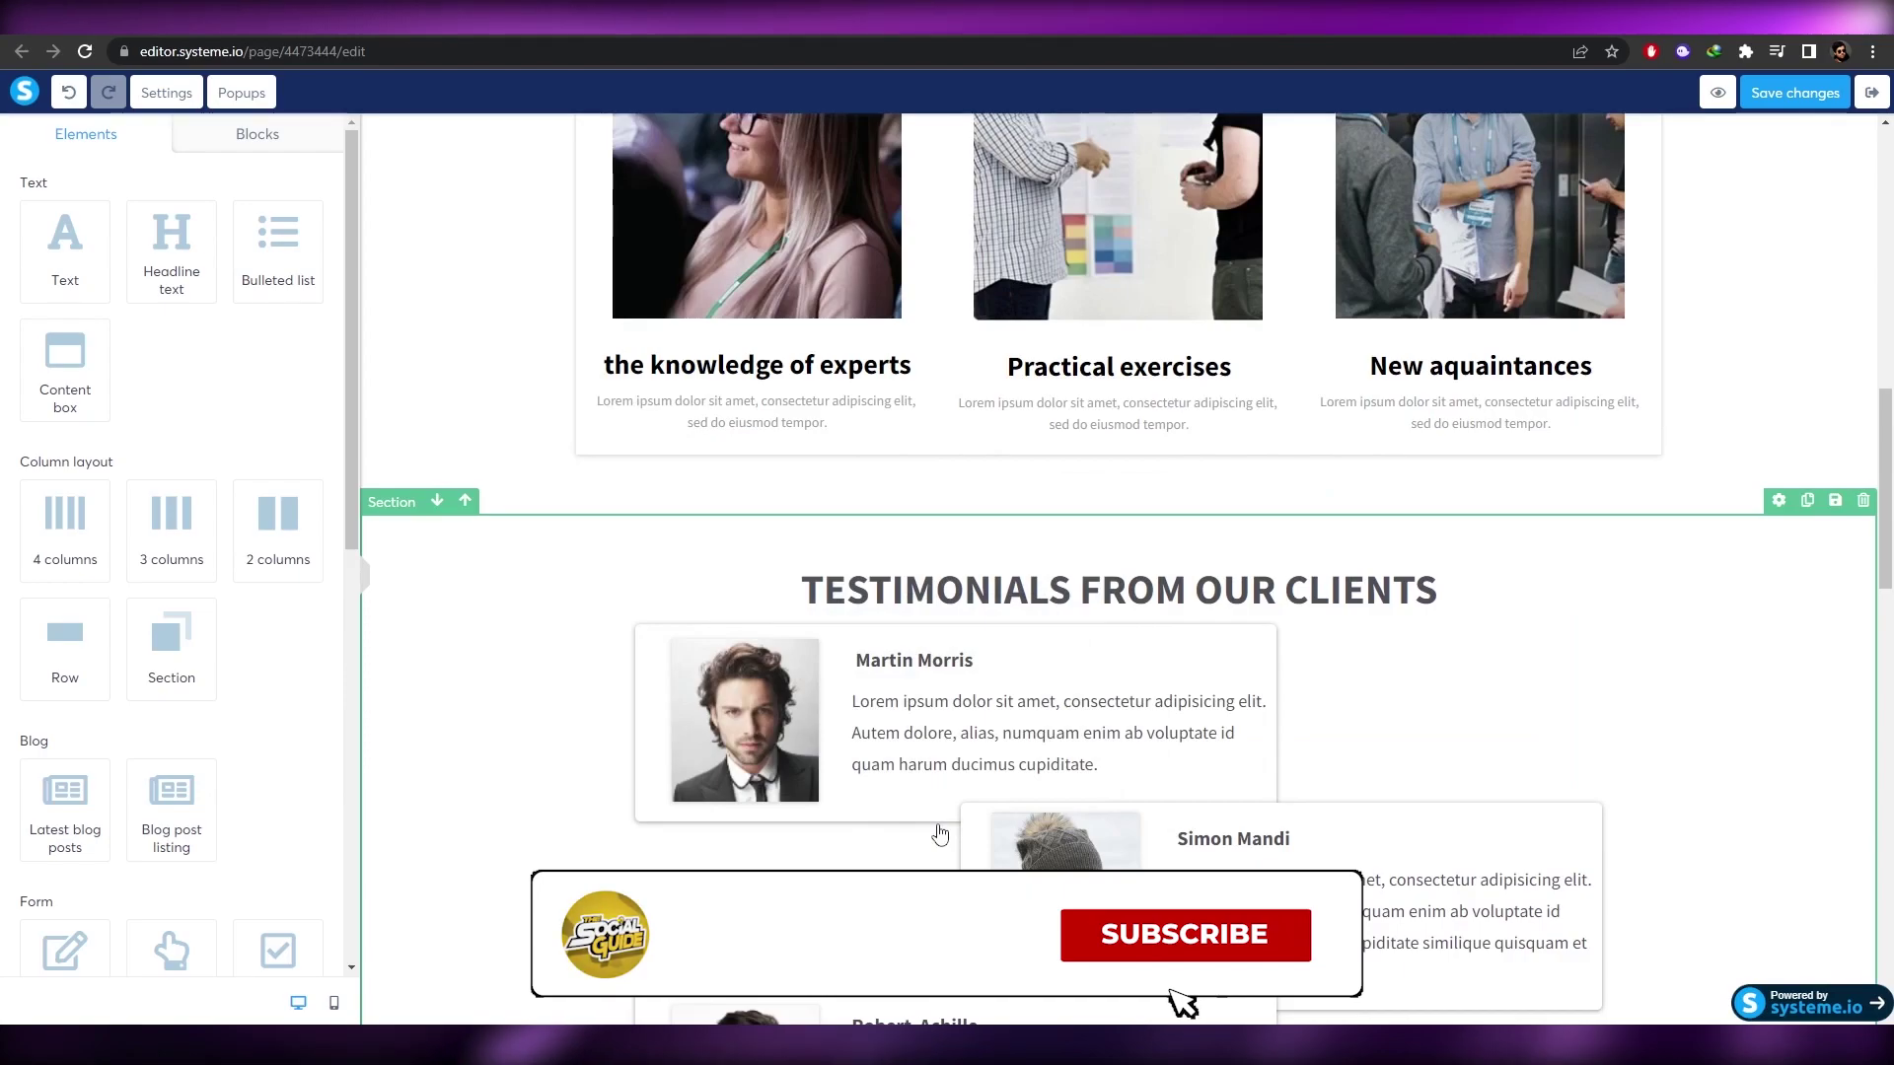